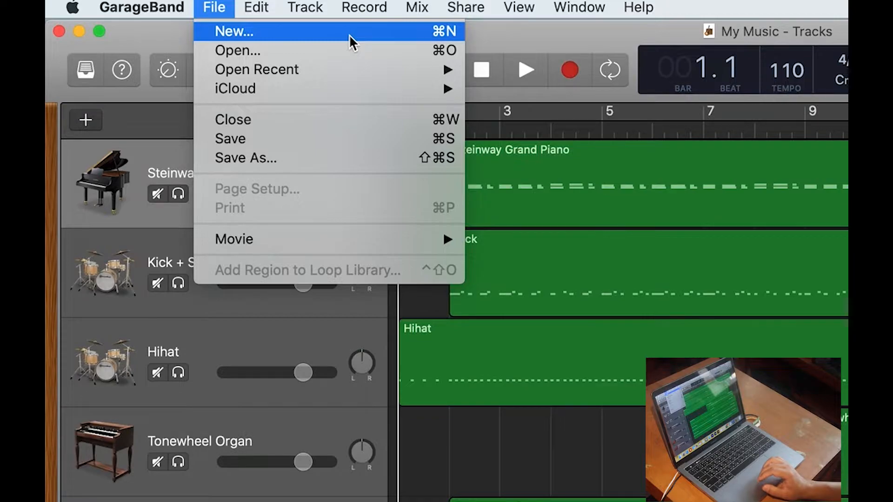
Create a new empty project with a Software Instrument track.
left_click(349, 34)
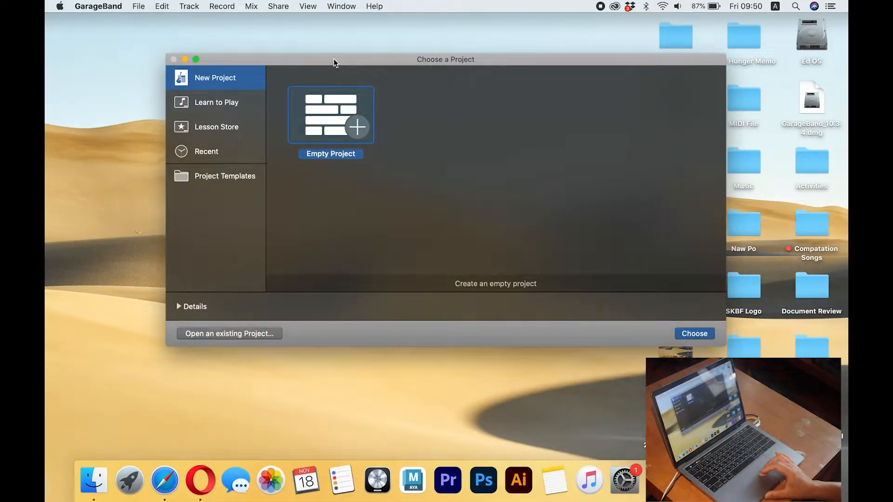
left_click_drag(334, 58, 308, 56)
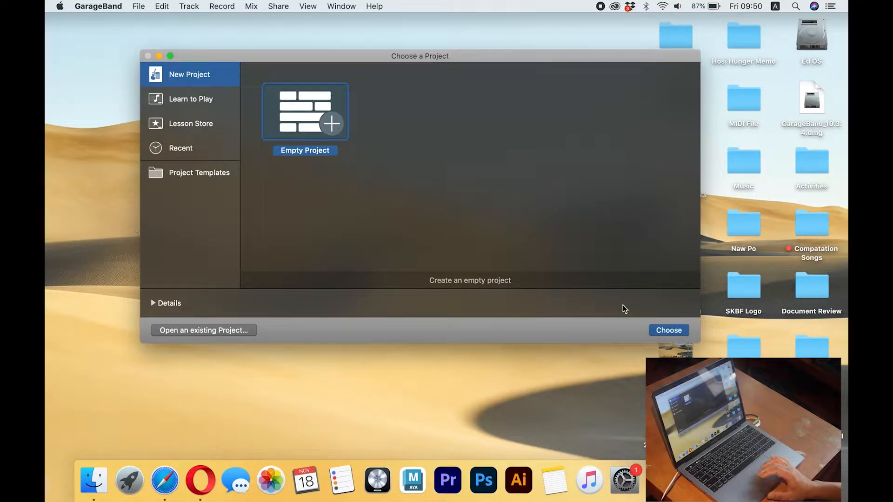
left_click(658, 329)
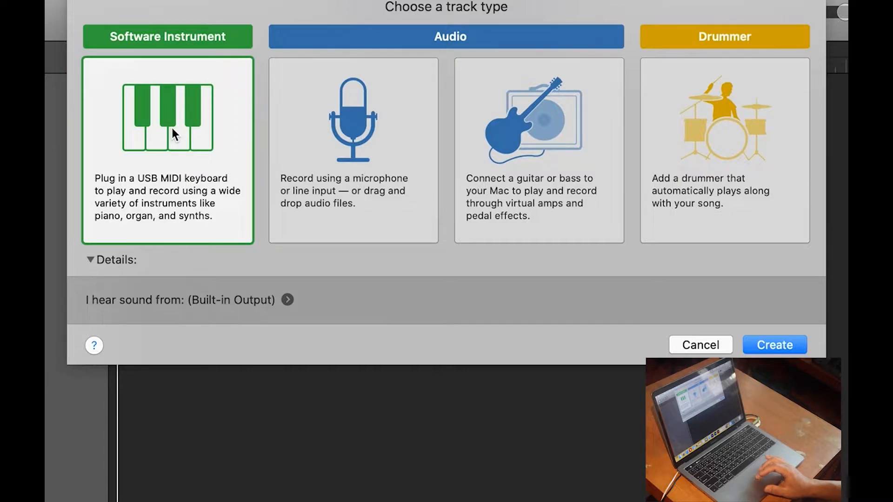
left_click(782, 345)
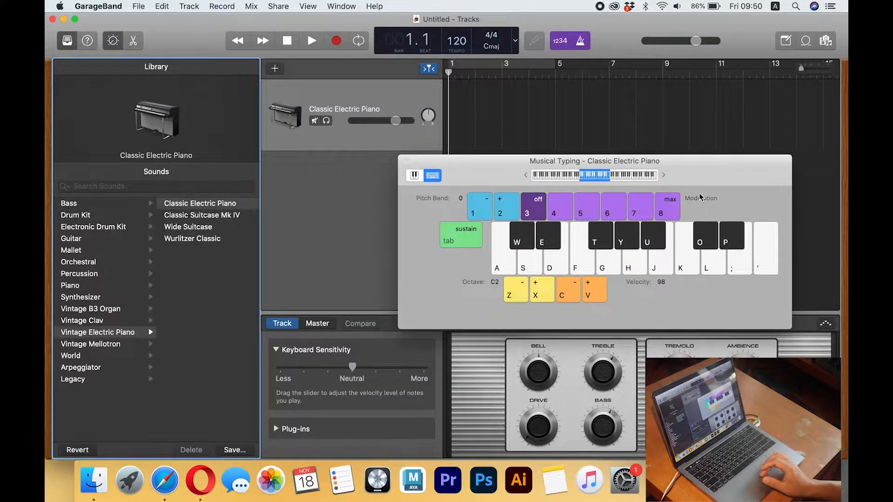
Move the Musical Typing window around over the project window and close it.
left_click_drag(727, 170, 454, 167)
left_click_drag(221, 266, 486, 263)
left_click_drag(239, 163, 395, 169)
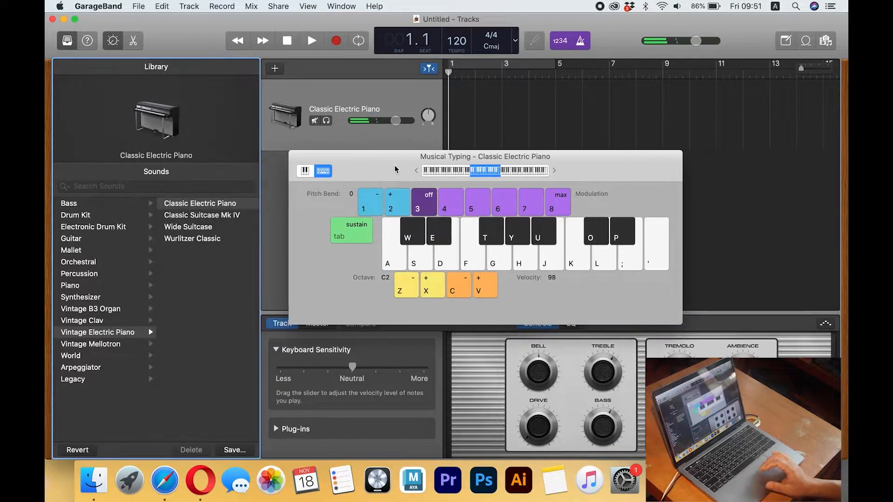
left_click(296, 157)
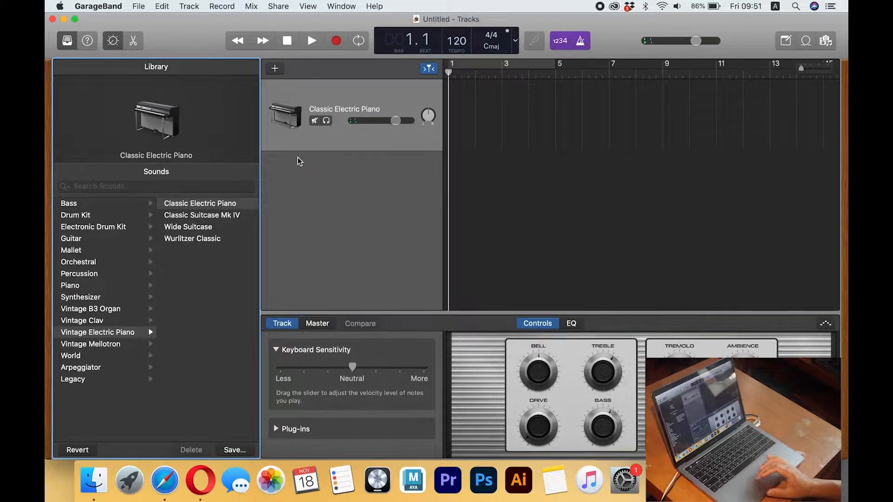
Show the Musical Typing window again, reposition it, and practise reopening and closing it.
left_click(342, 6)
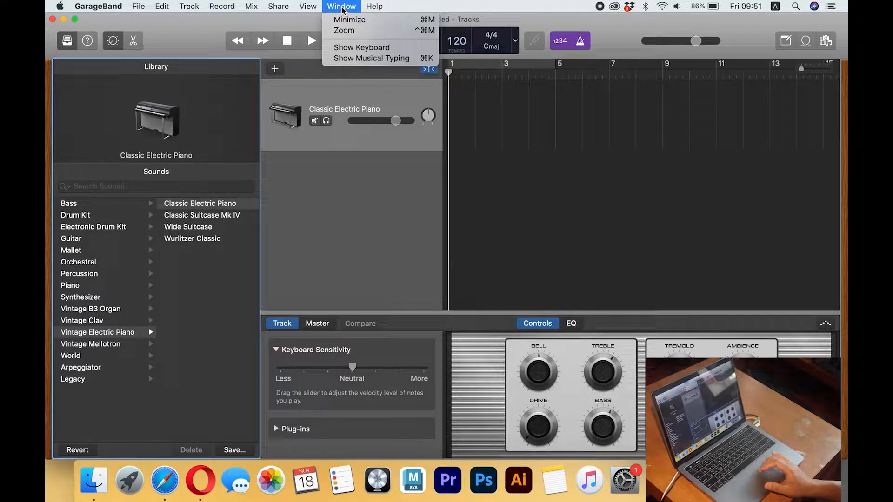
mouse_move(320, 9)
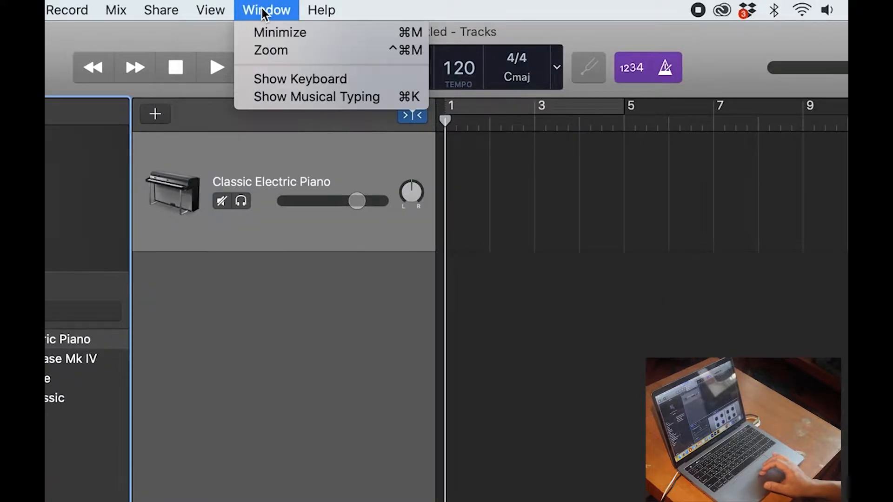
left_click(277, 98)
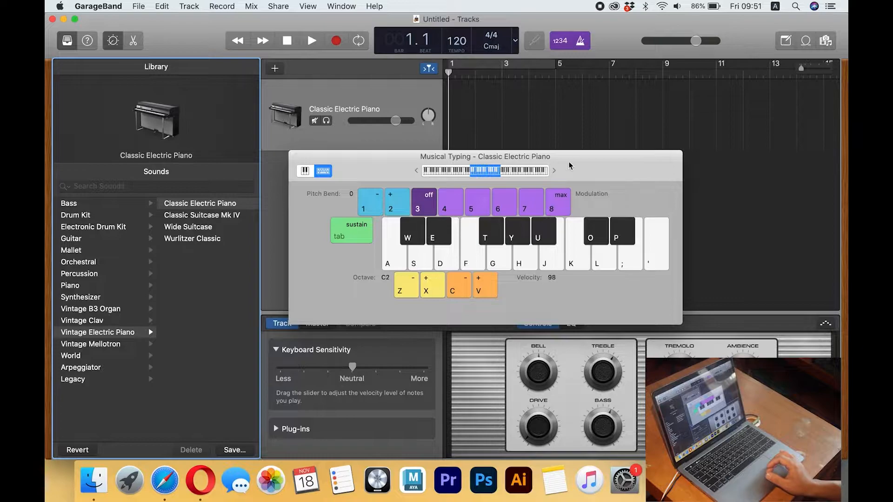
left_click_drag(569, 165, 484, 164)
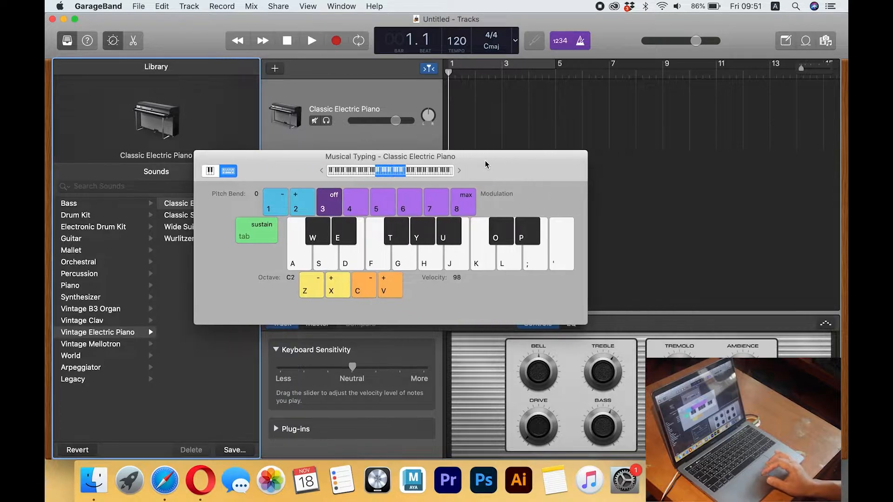
left_click(201, 157)
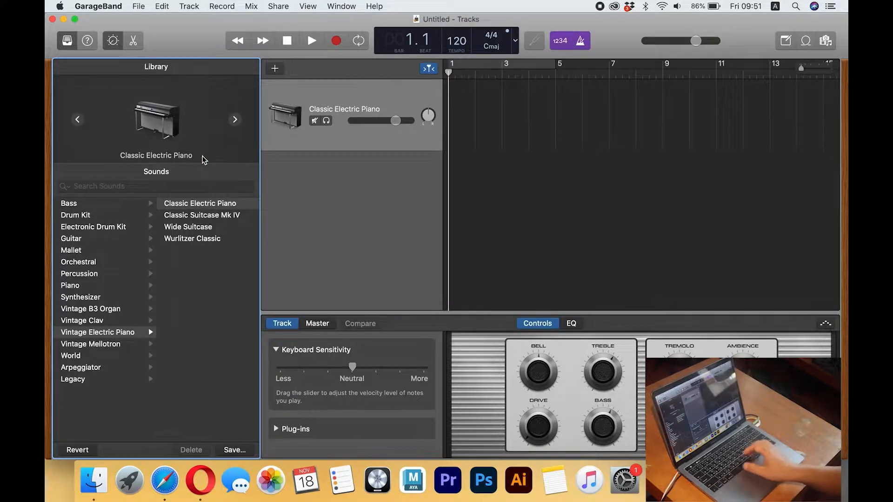
key("super+k")
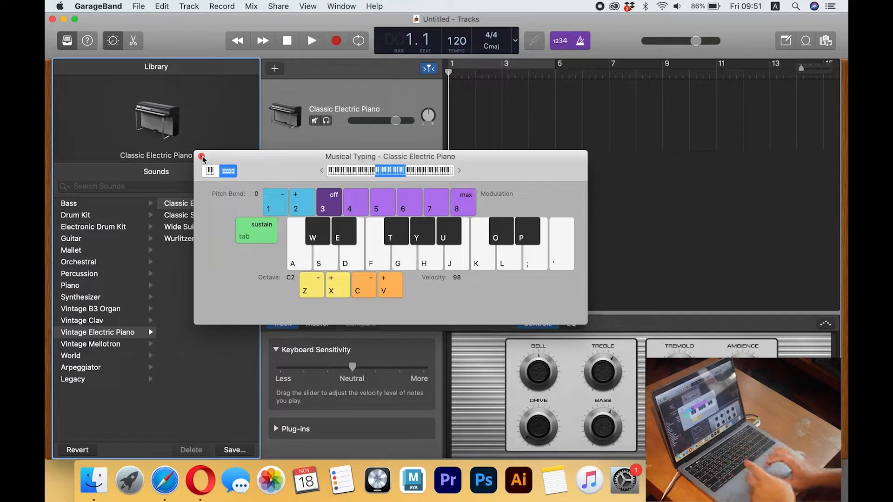
left_click(202, 157)
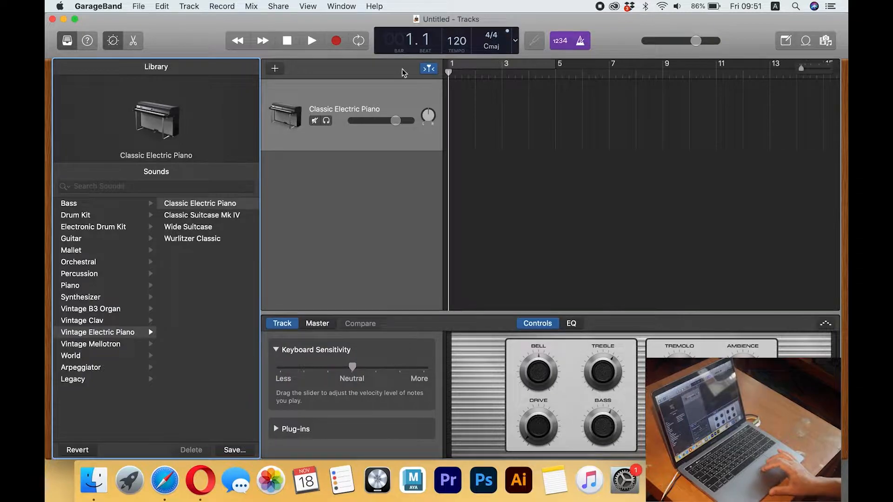
Display the on-screen Keyboard Viewer, and bring up and dismiss the Musical Typing window while it is shown.
left_click(774, 7)
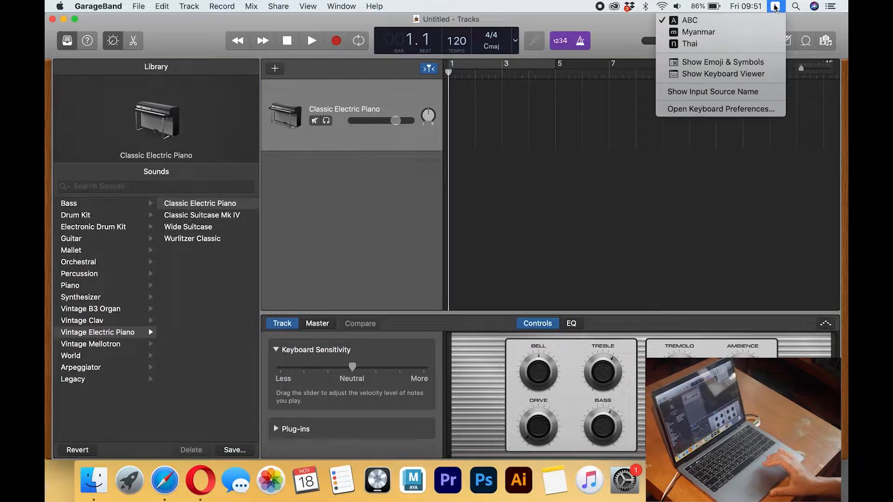
left_click(716, 75)
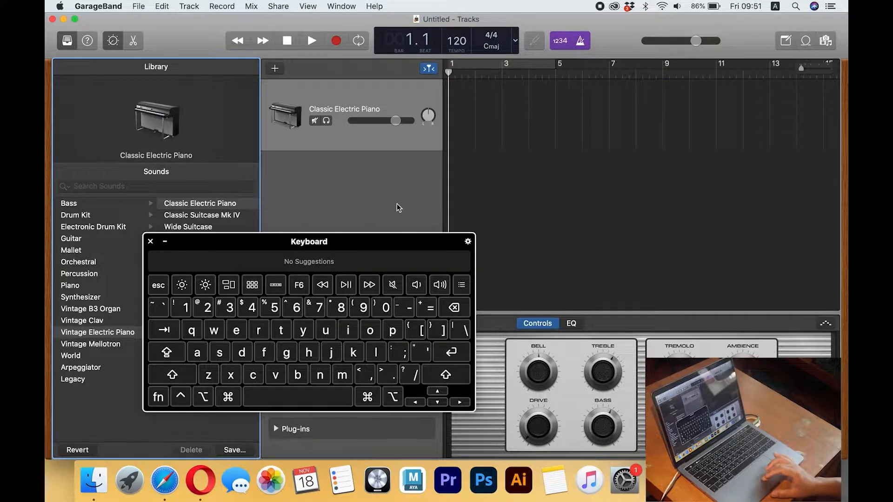
left_click_drag(374, 234, 345, 243)
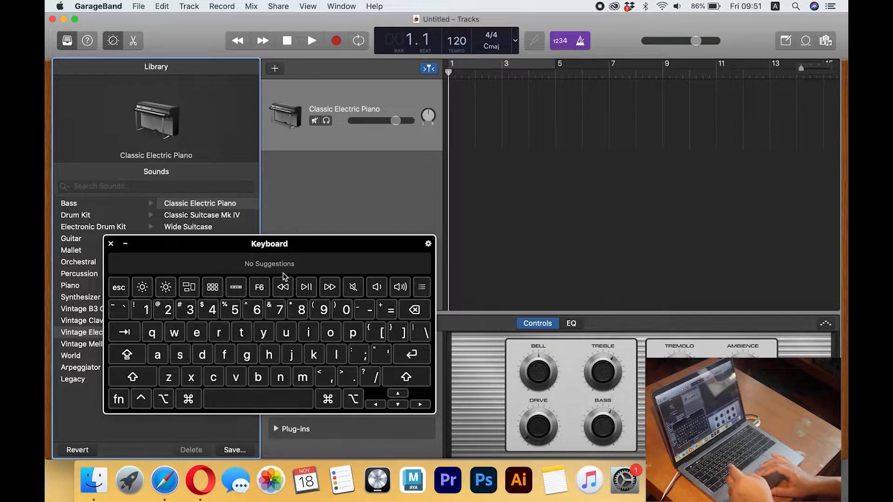
key("super")
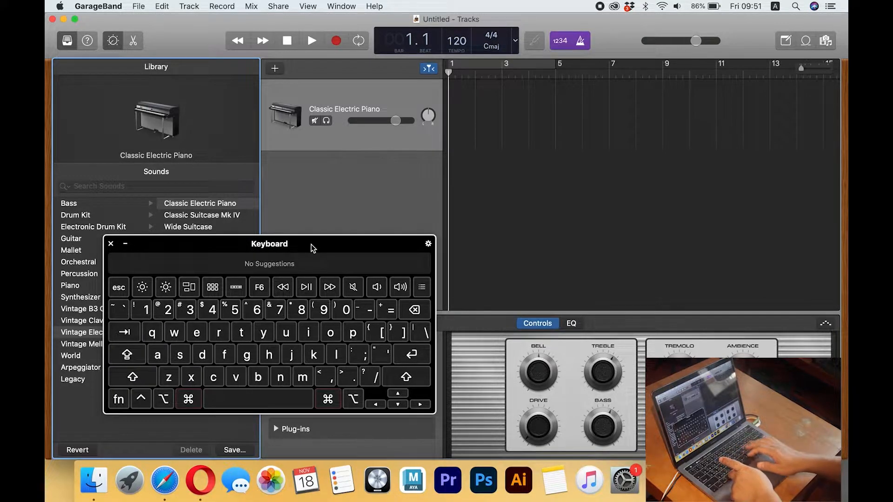
key("super+k")
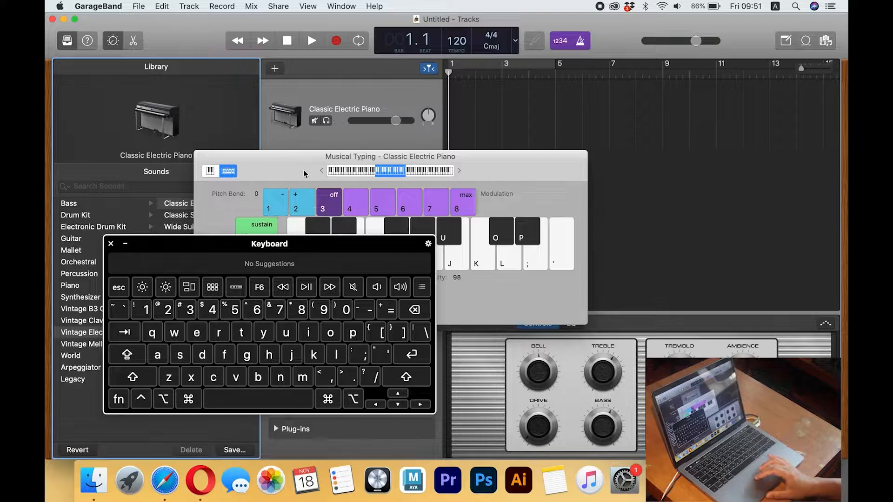
left_click(201, 156)
Close the Keyboard Viewer and hide the Smart Controls and the Library.
left_click_drag(350, 244, 376, 246)
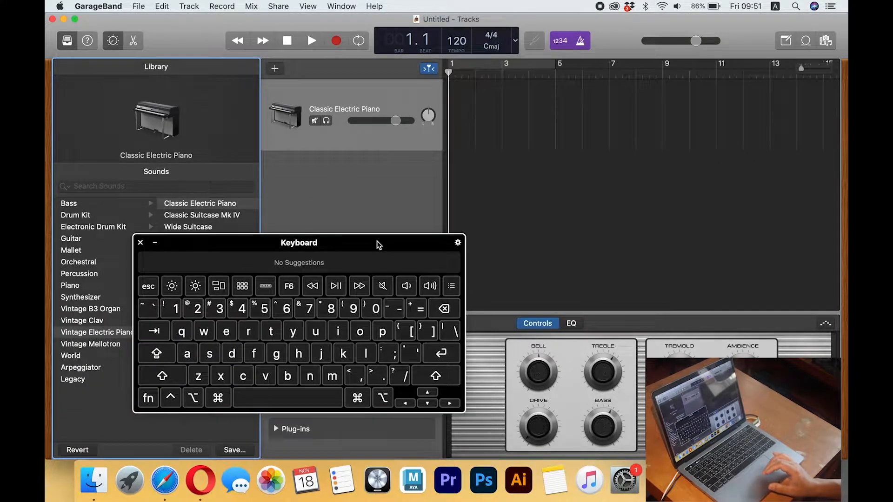
left_click(113, 41)
left_click_drag(325, 241, 620, 241)
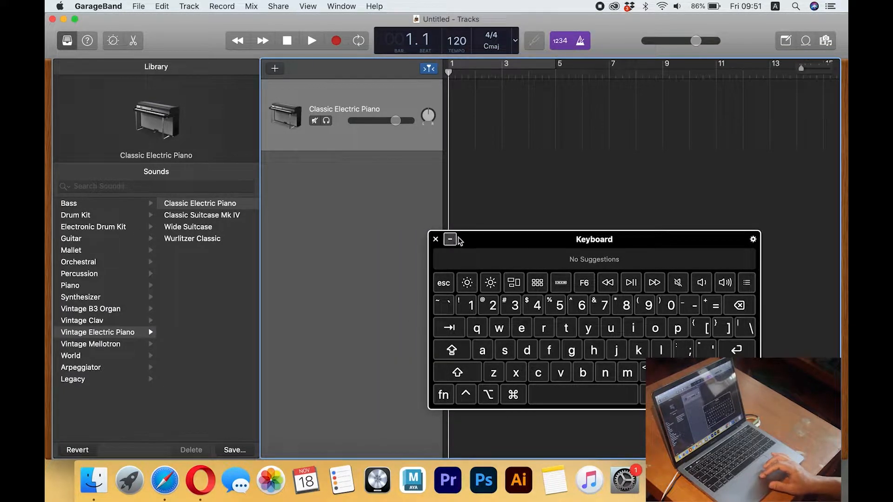
left_click(435, 240)
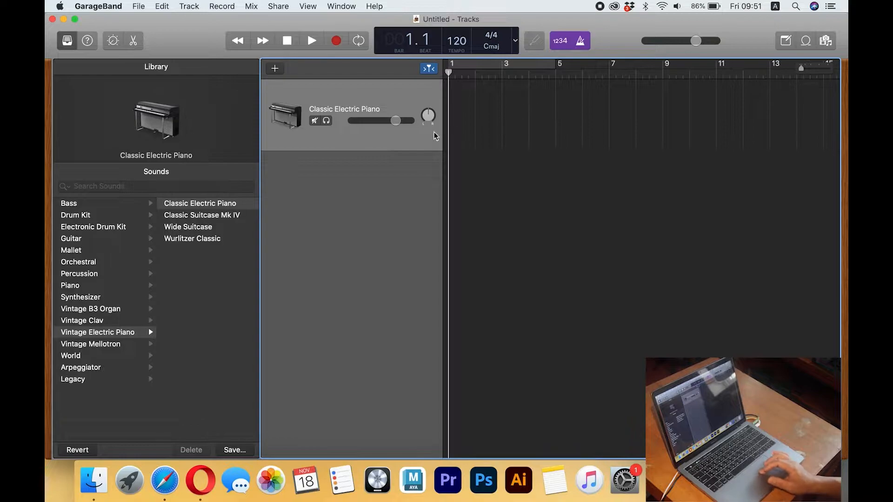
left_click(68, 41)
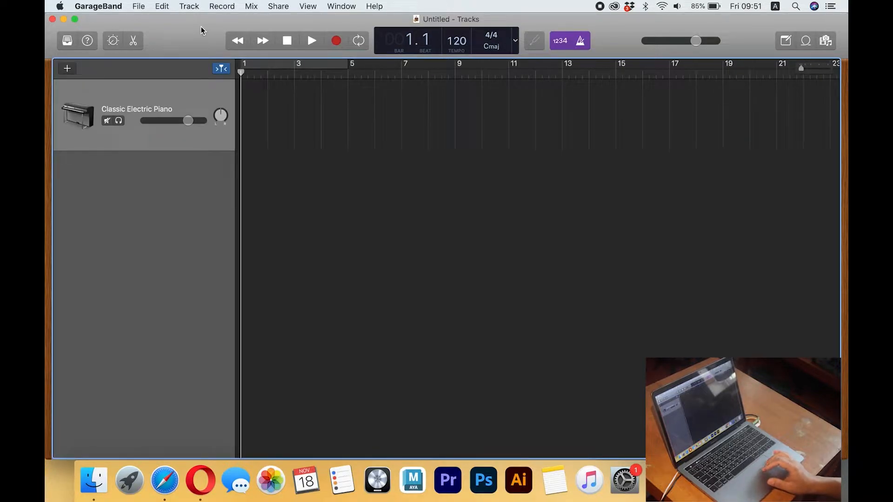
Turn on Quick Help and open the Library for the Classic Electric Piano track.
left_click(85, 41)
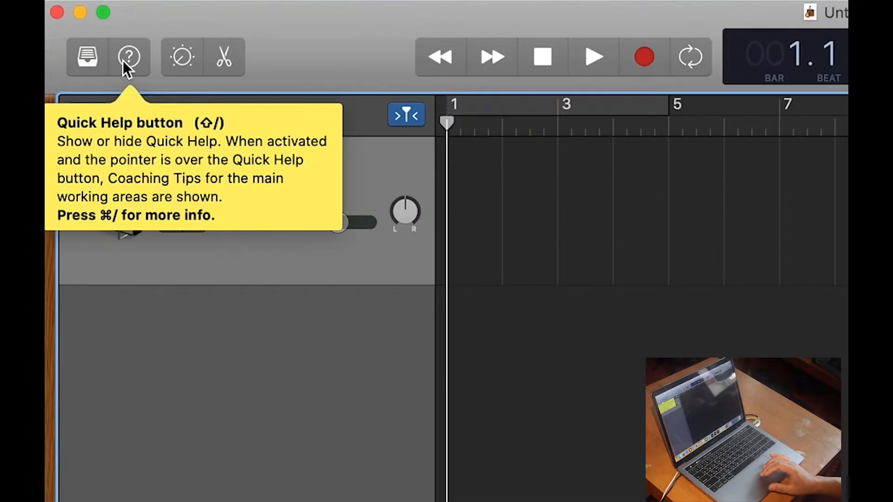
left_click(129, 57)
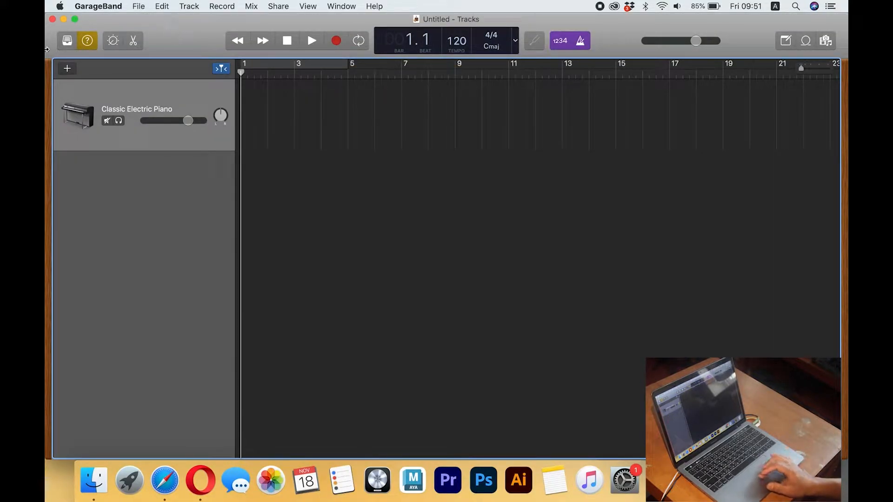
mouse_move(66, 41)
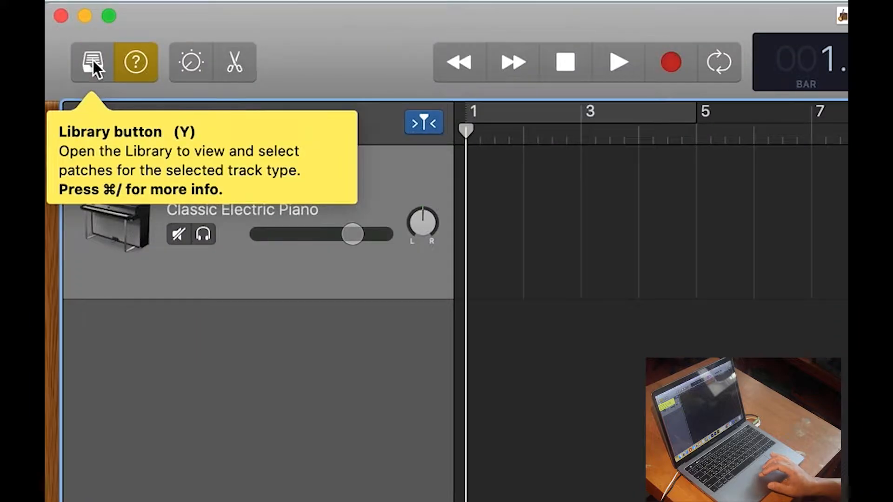
left_click(93, 60)
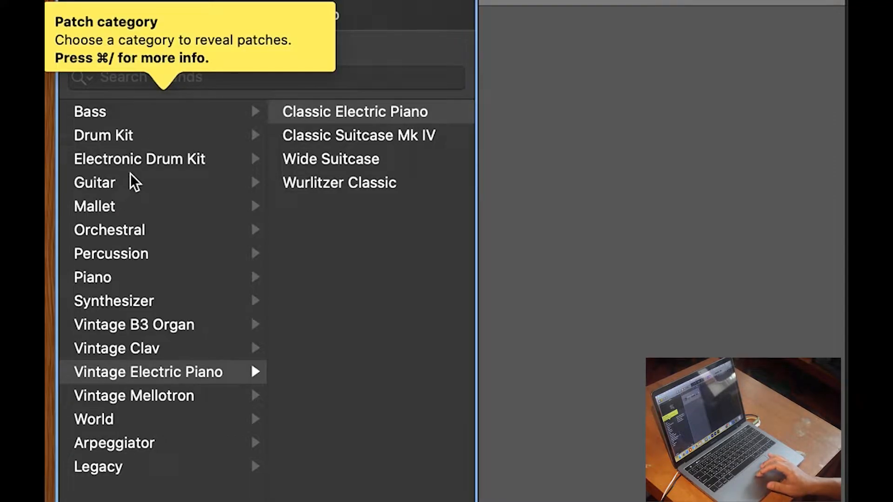
Look through the Library's patch categories, from Electronic Drum Kit down to Vintage Electric Piano, and hide the Library.
left_click(135, 157)
left_click(125, 205)
left_click(113, 278)
left_click(115, 326)
left_click(131, 378)
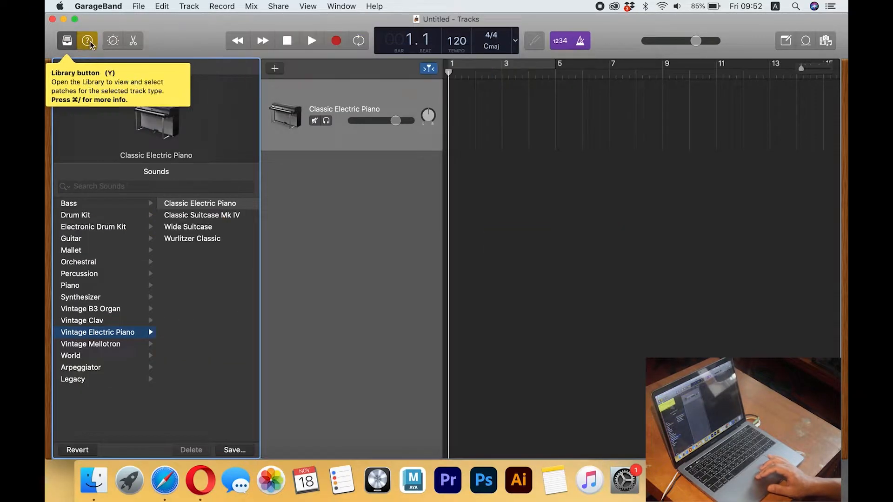
left_click(68, 42)
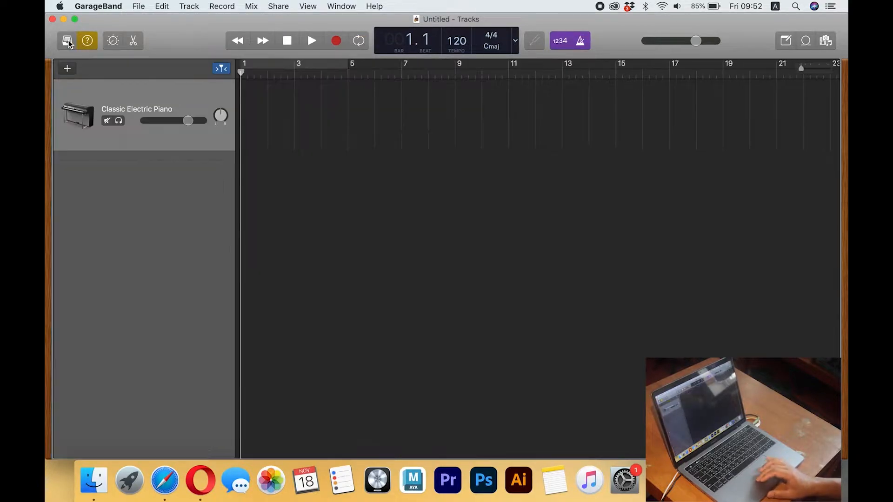
Switch Quick Help off and back on, and view the Classic Electric Piano's Smart Controls before hiding them.
left_click(88, 41)
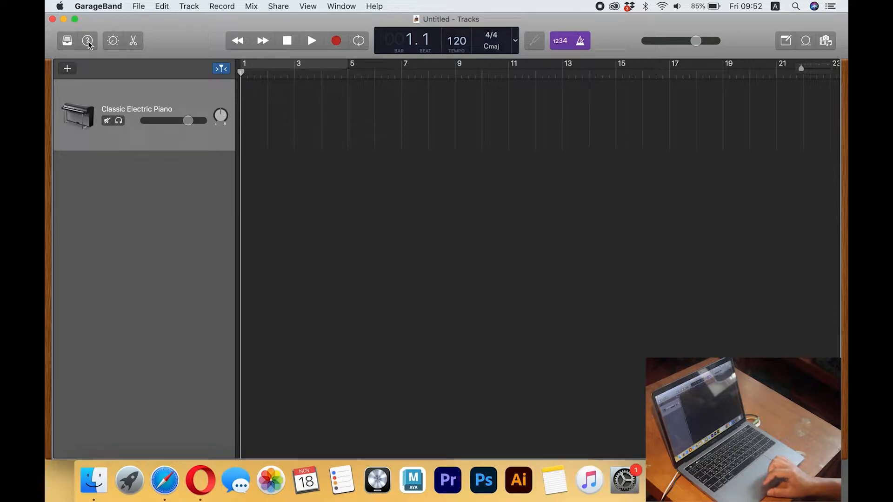
left_click(88, 41)
mouse_move(110, 43)
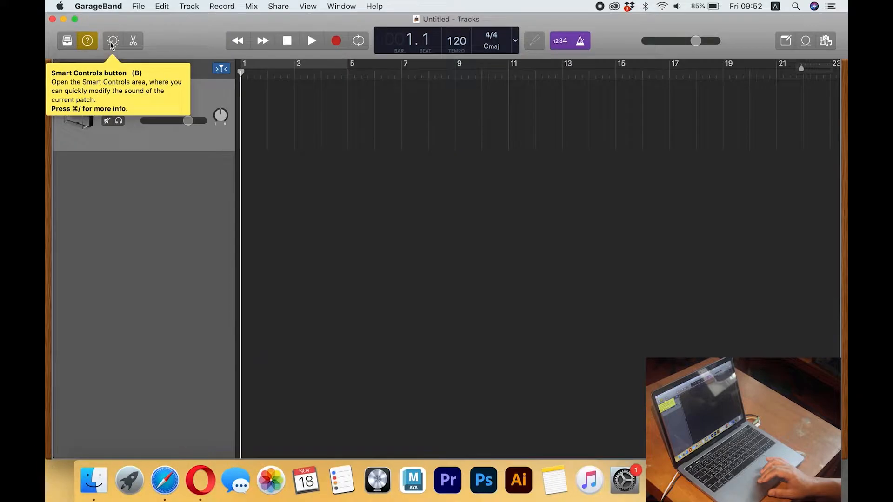
left_click(180, 78)
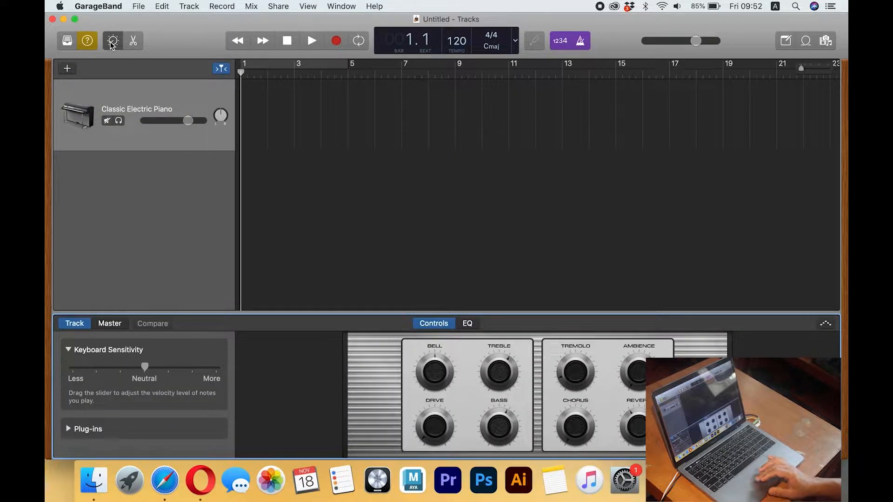
mouse_move(436, 372)
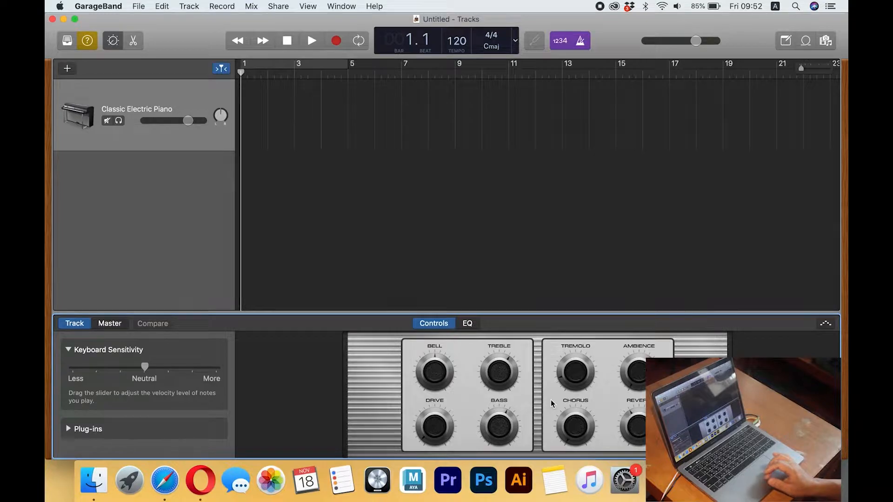
mouse_move(243, 116)
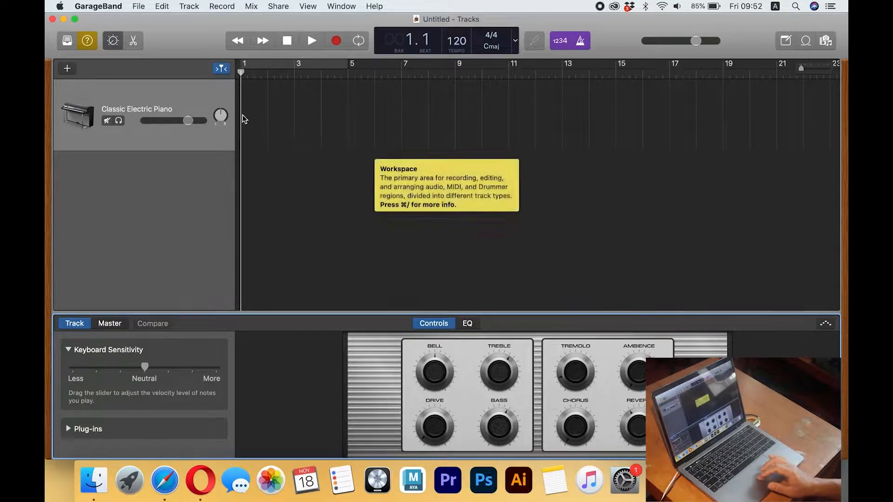
left_click(113, 40)
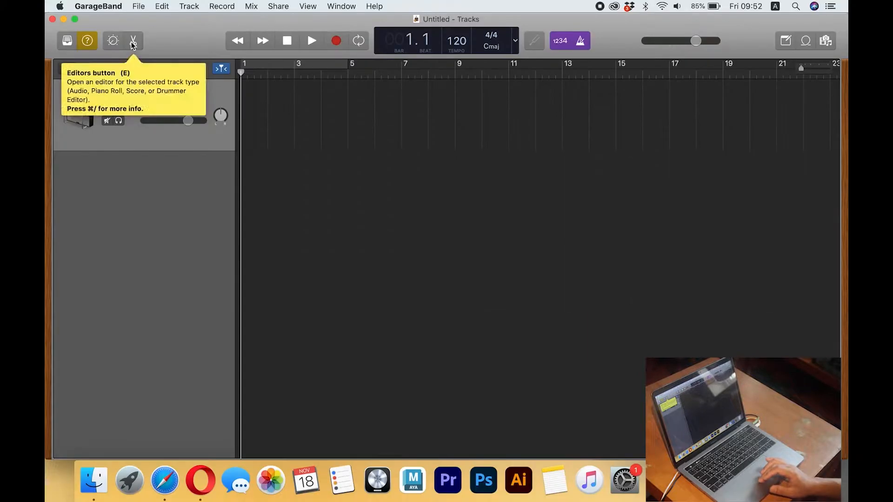
Open the Piano Roll editor for the Classic Electric Piano track.
left_click(172, 70)
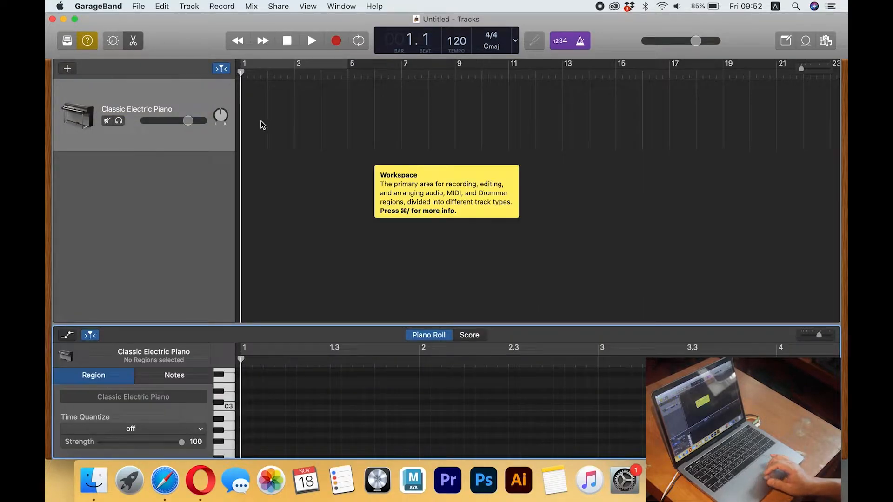
Add a new audio track for recording with a microphone or line input, and show its audio editor.
left_click(228, 439)
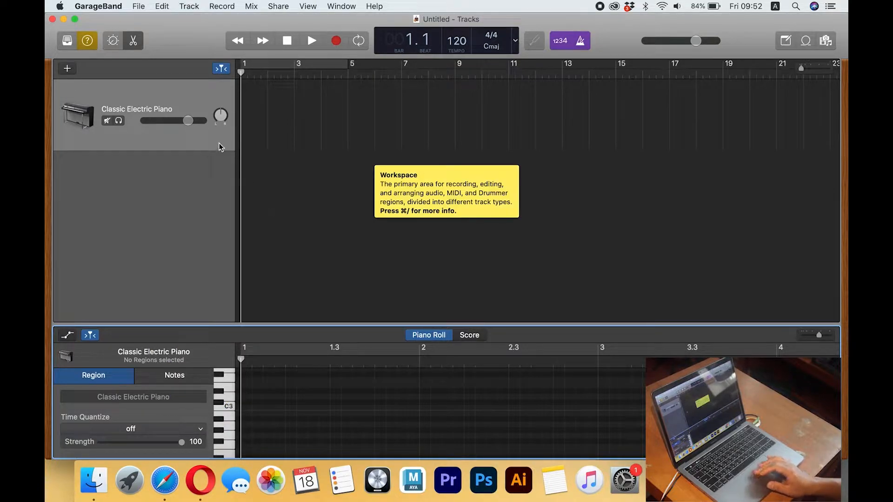
left_click(189, 6)
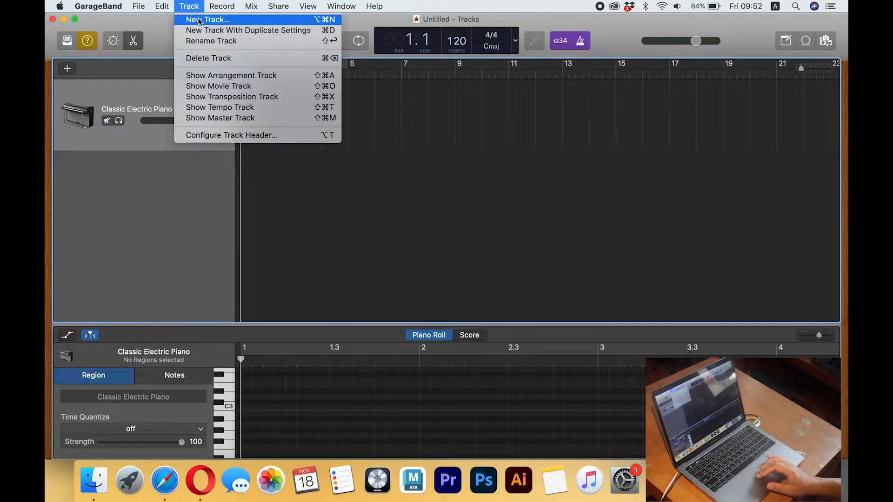
left_click(198, 20)
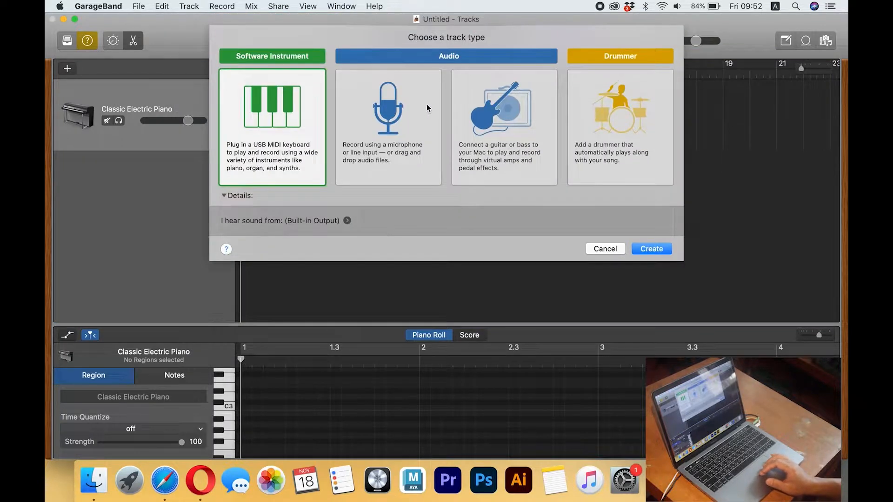
left_click(396, 115)
left_click(652, 293)
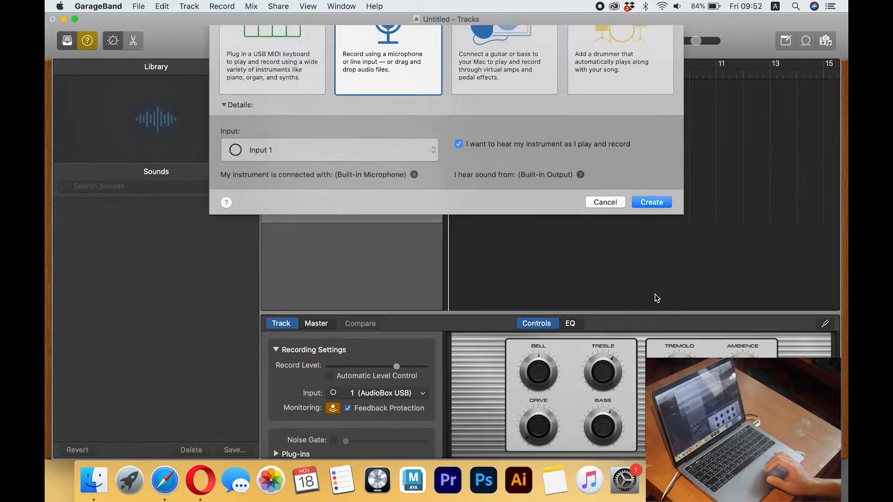
left_click(134, 42)
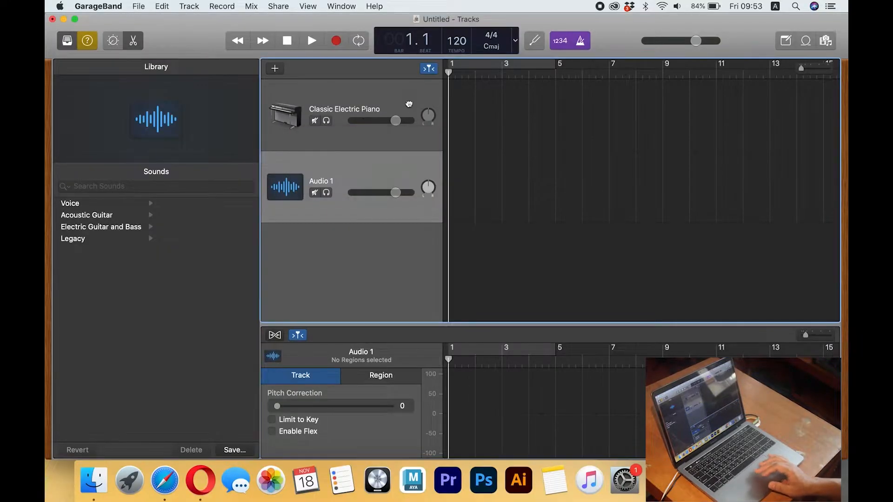
View the Classic Electric Piano track's editor again, and delete the Audio 1 track.
left_click(409, 102)
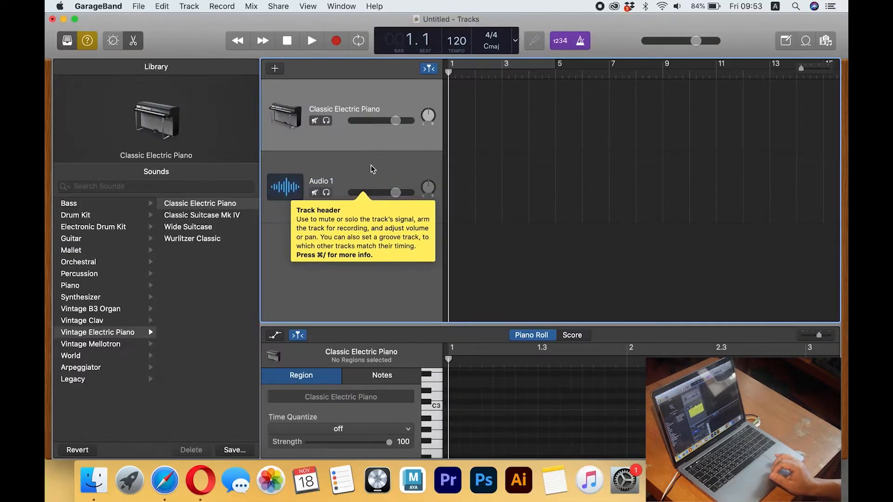
left_click(372, 166)
key("super+BackSpace")
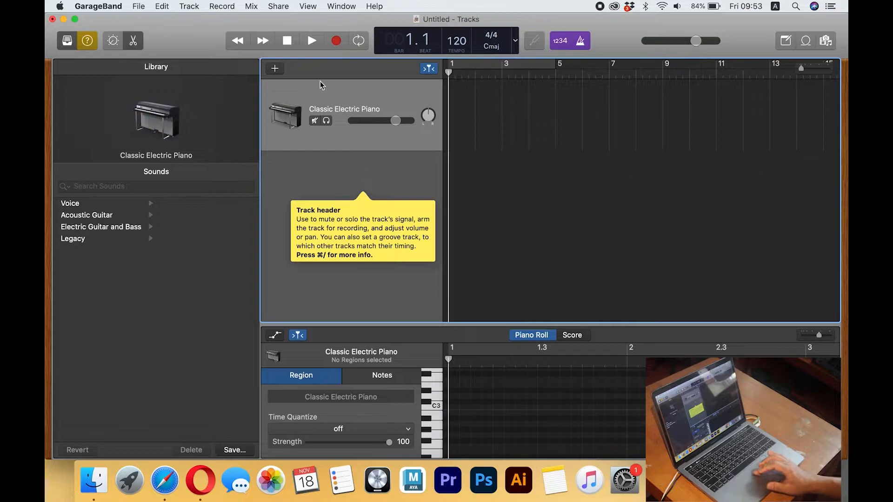
Hide both the Piano Roll editor and the Library to leave only the tracks area.
left_click(133, 41)
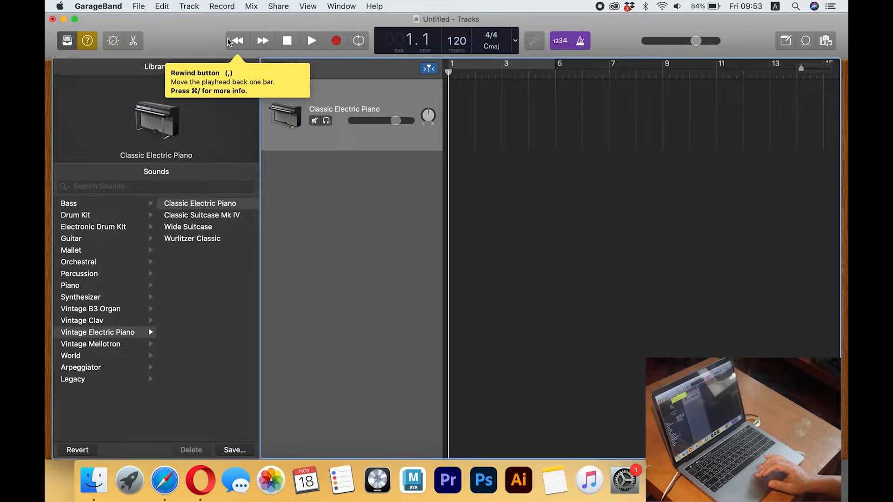
key("y")
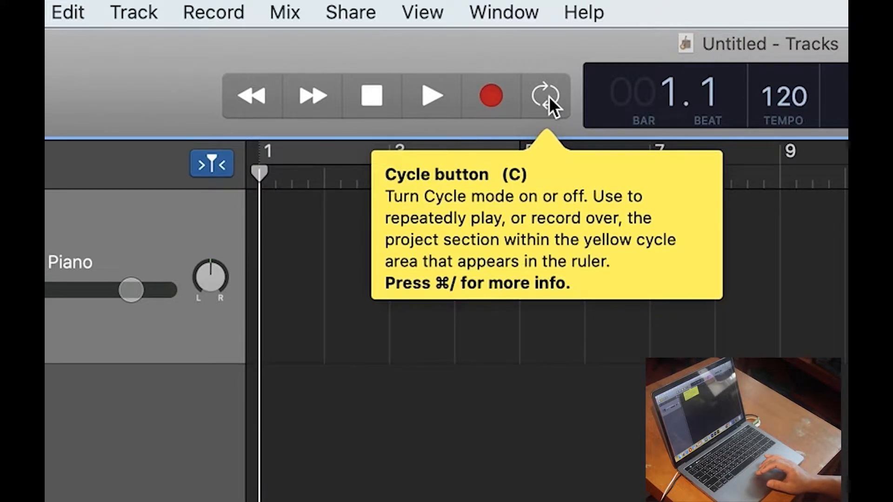
Turn Cycle mode on, try moving the playhead at bar 1, and turn Cycle mode off.
left_click(545, 96)
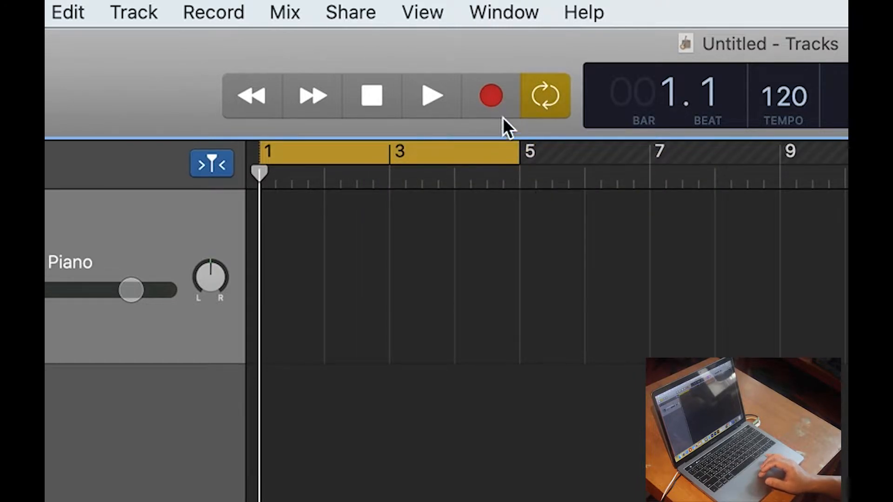
mouse_move(263, 174)
left_mouse_down()
mouse_move(518, 185)
mouse_move(261, 178)
left_mouse_up()
mouse_move(241, 76)
left_mouse_down()
mouse_move(348, 70)
mouse_move(225, 72)
left_mouse_up()
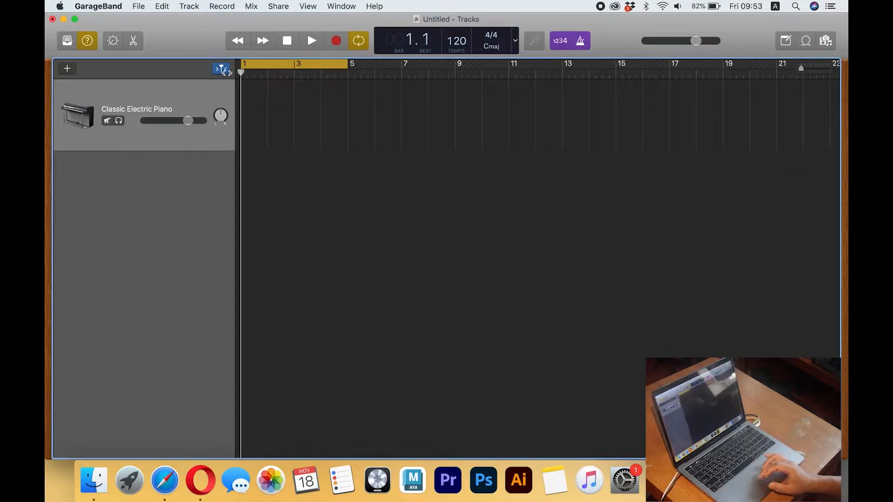
left_click(358, 43)
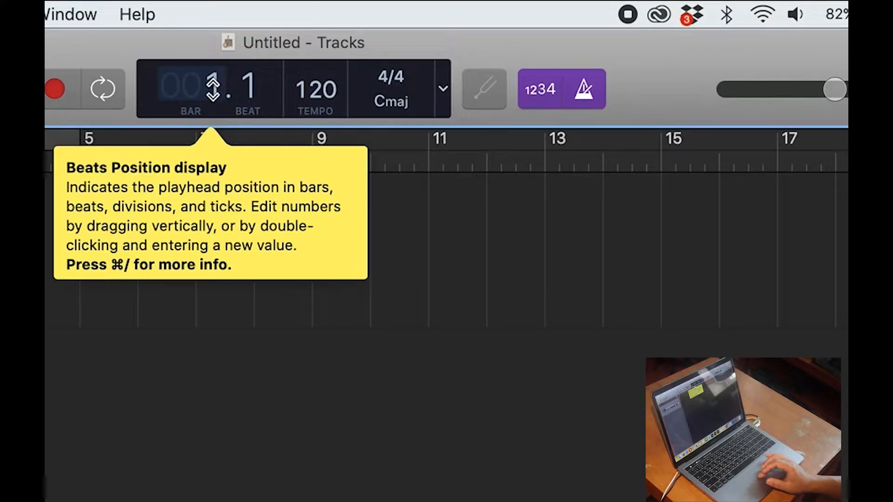
Set the project tempo to 100.
double_click(315, 89)
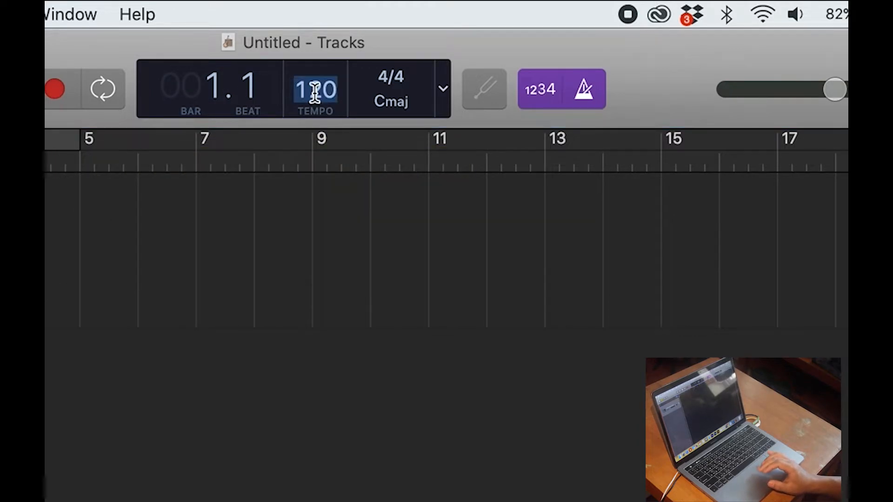
type("100")
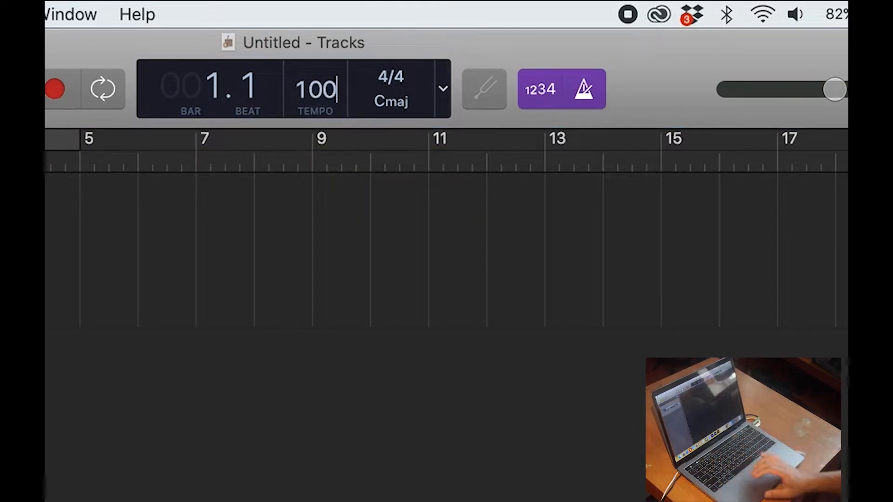
key("Return")
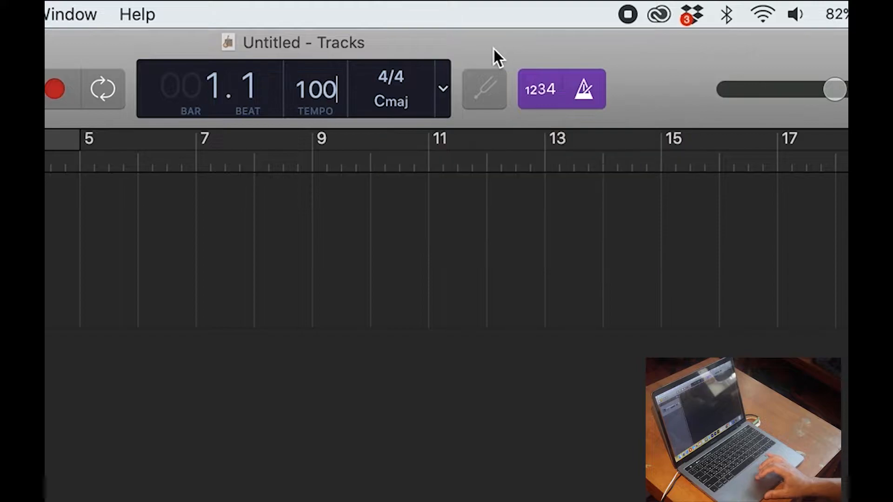
Look through the available time signatures and key signatures, keeping 4/4 and C major.
left_click(392, 85)
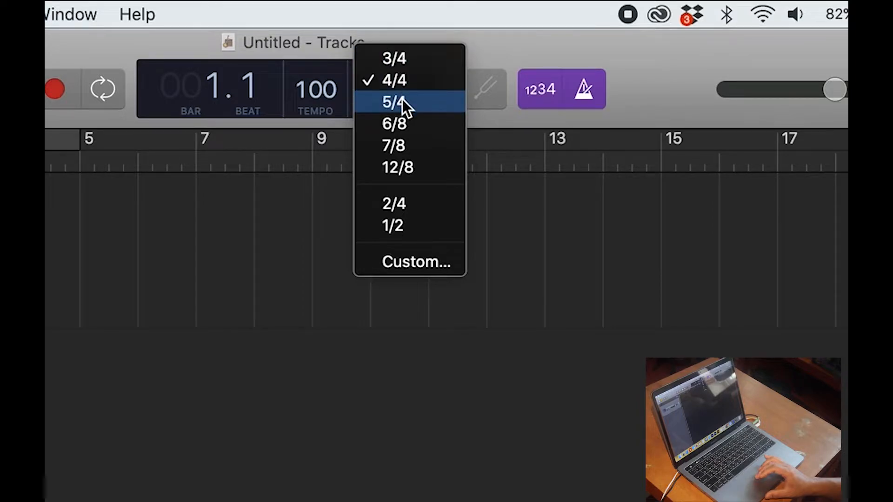
left_click(426, 84)
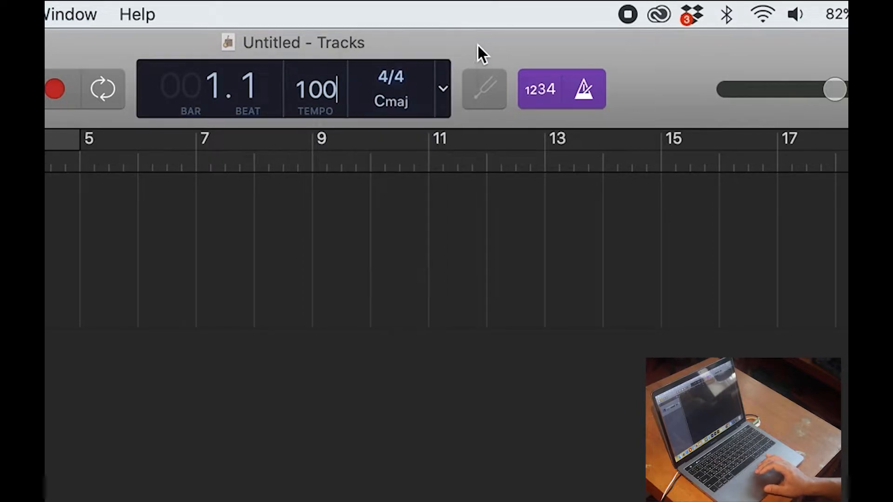
left_click(399, 105)
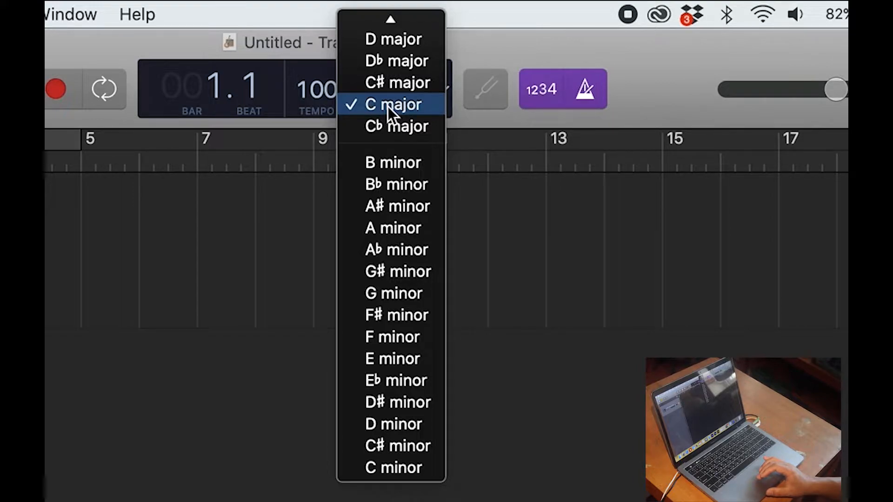
mouse_move(393, 23)
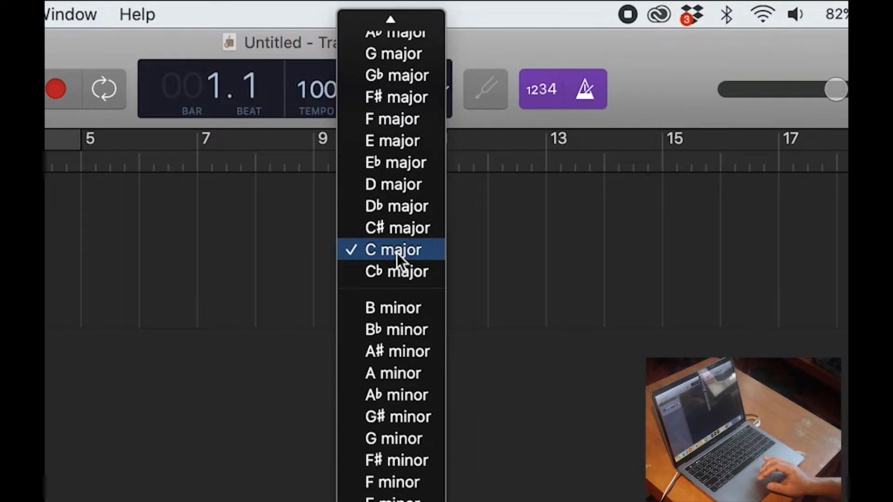
left_click(397, 253)
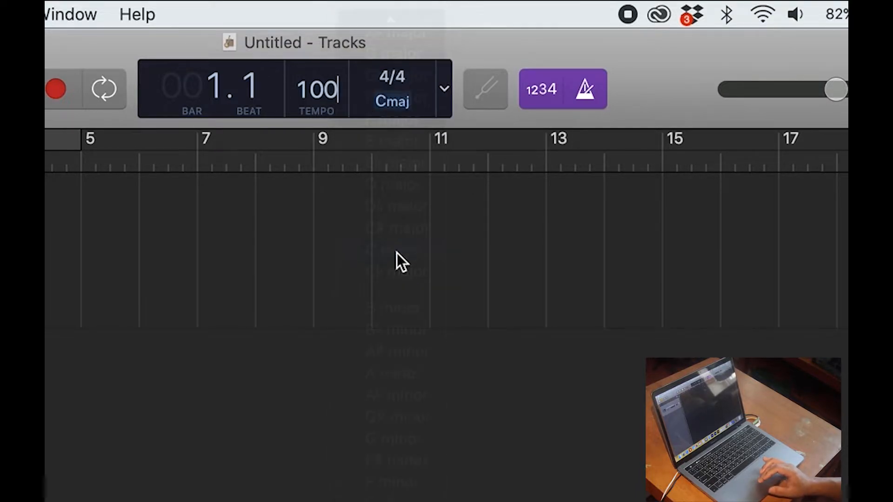
Switch the transport display to Beats & Time, to Beats, and back to Beats & Project.
left_click(445, 87)
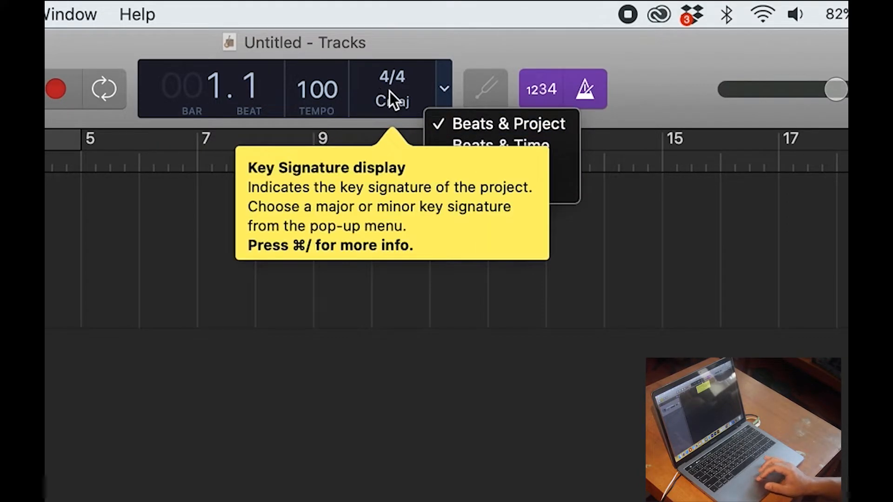
left_click(481, 150)
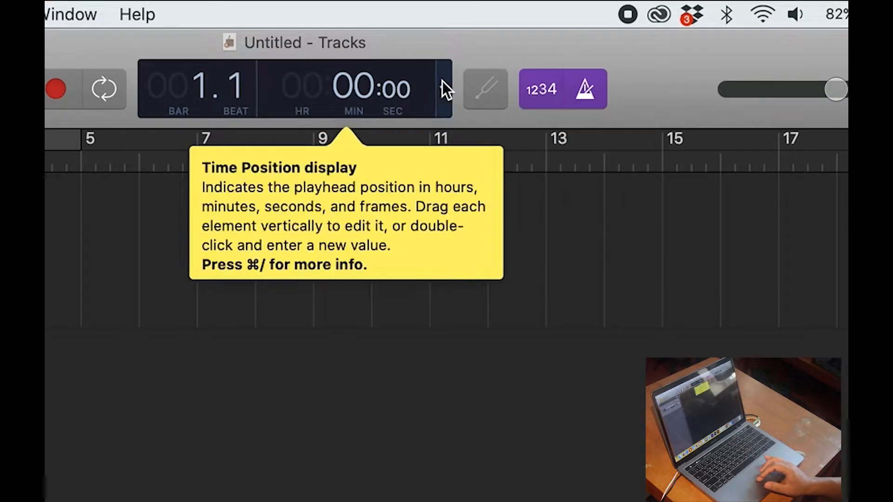
left_click(444, 88)
left_click(487, 147)
left_click(445, 90)
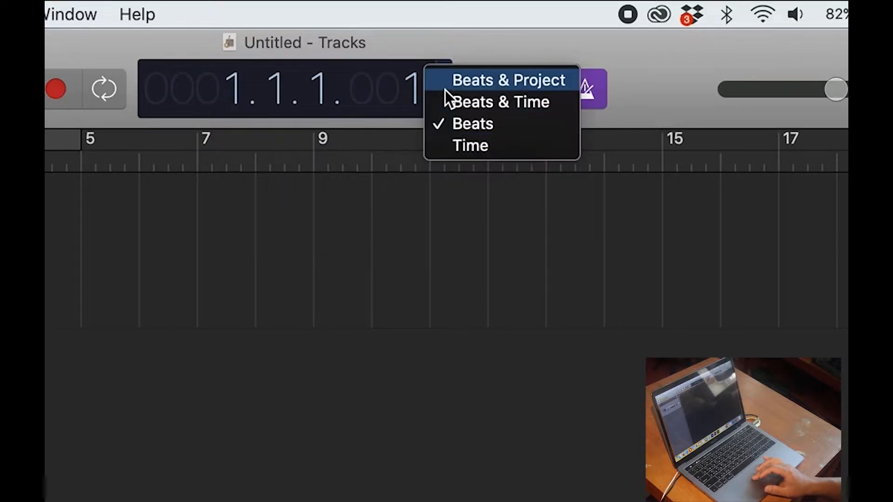
left_click(482, 78)
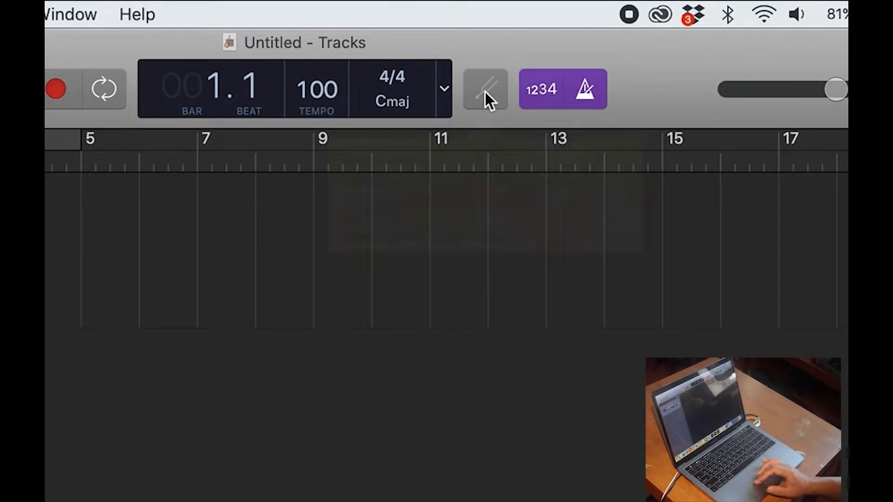
Toggle the count-in and leave it switched off.
left_click(543, 89)
left_click(543, 89)
left_click(544, 89)
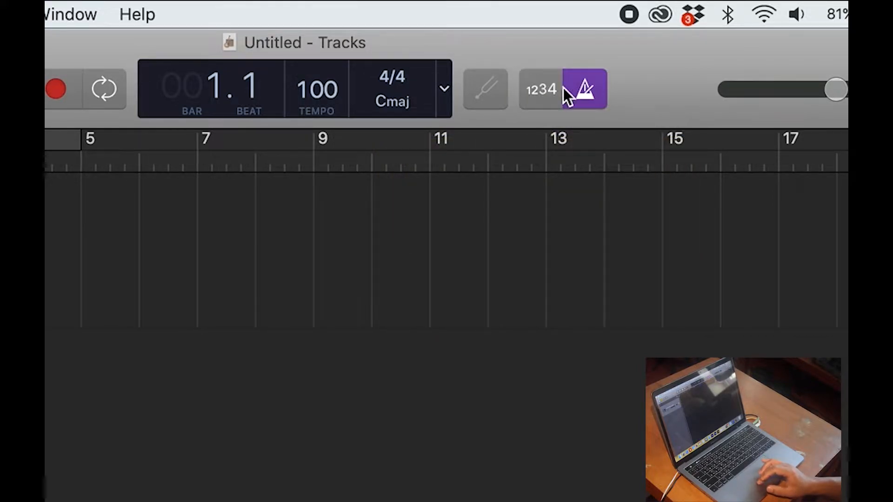
Toggle the metronome, leaving it on, and lower the project's master volume slightly.
left_click(591, 79)
left_click(590, 78)
left_click(591, 78)
left_click(591, 78)
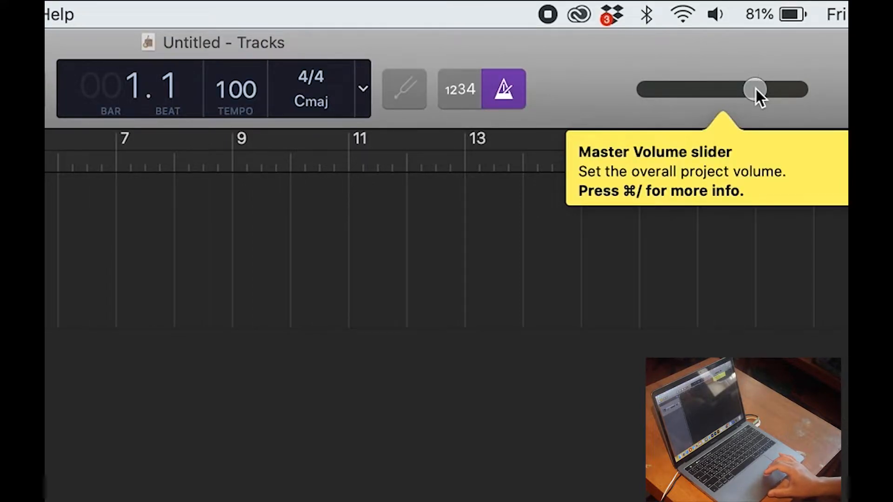
mouse_move(755, 87)
left_mouse_down()
mouse_move(592, 90)
mouse_move(791, 89)
mouse_move(729, 86)
mouse_move(742, 89)
left_mouse_up()
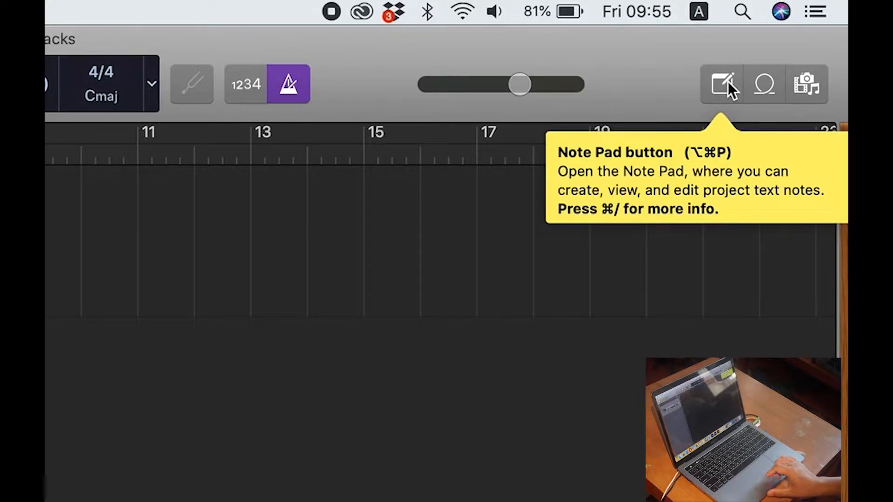
Enter the test note "dqertqert" in the project's Note Pad, delete the text, and close the Note Pad.
left_click(725, 84)
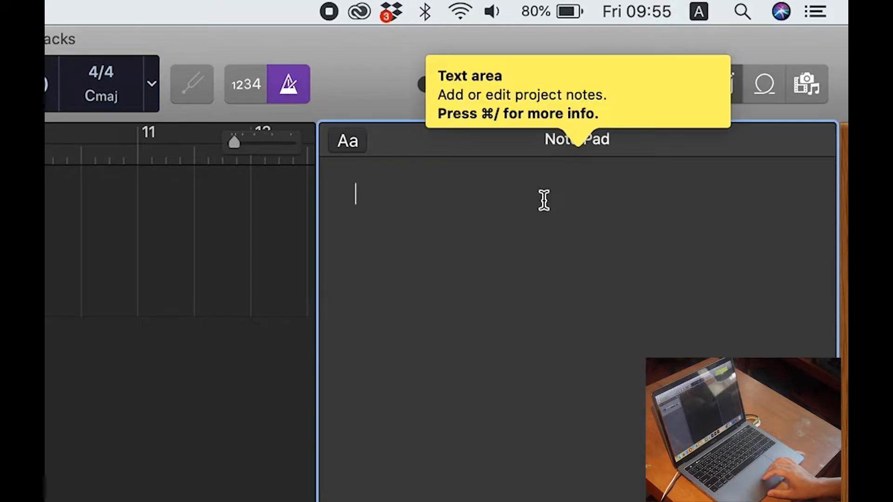
type("dqertqert")
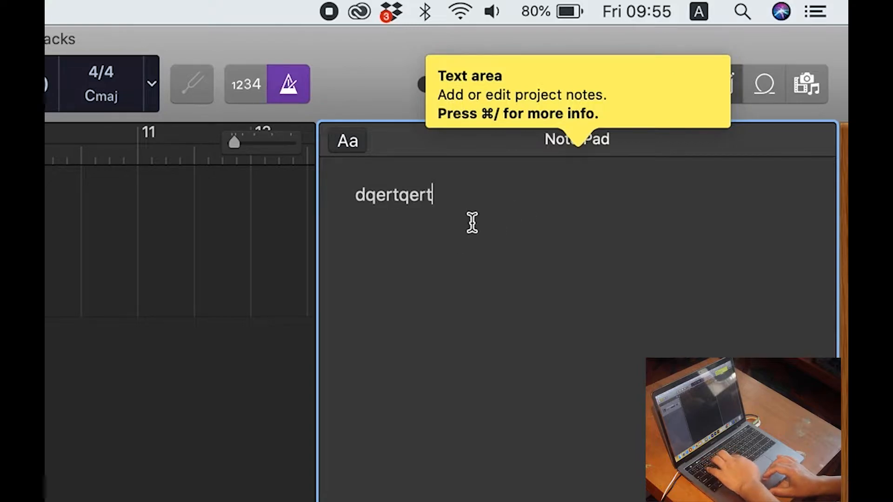
left_click_drag(472, 195, 303, 195)
key("BackSpace")
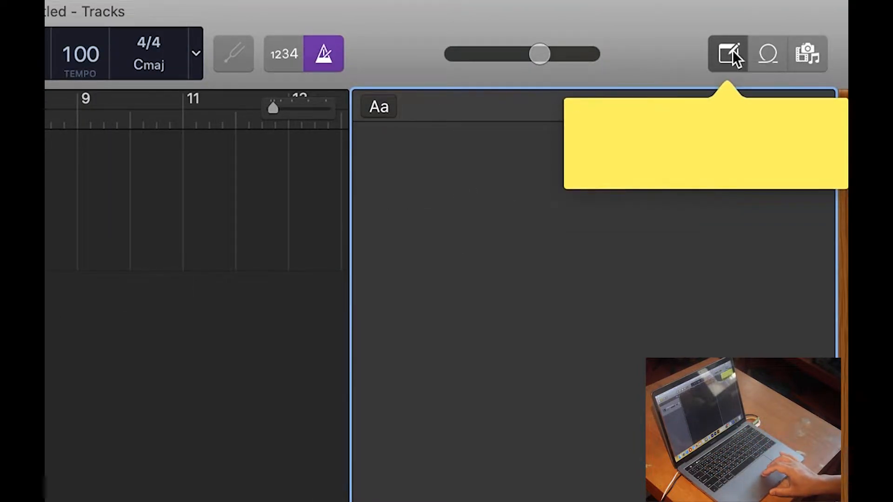
left_click(733, 49)
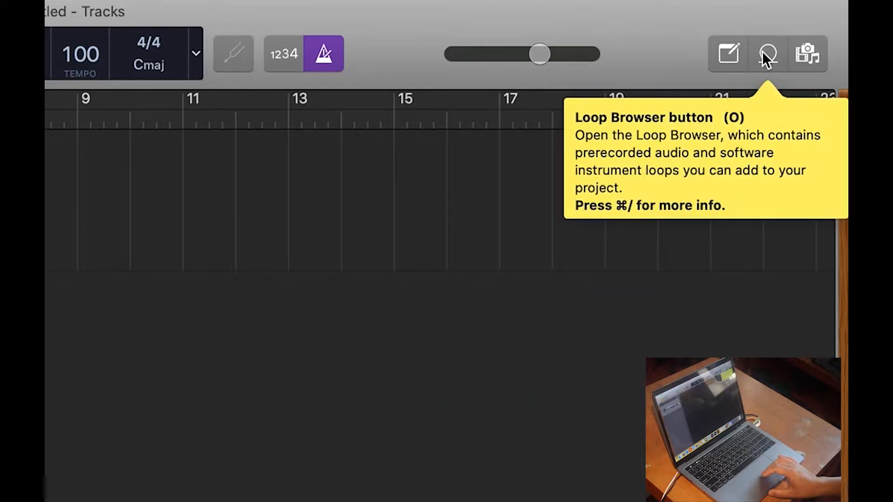
Open the Loop Browser and preview the loops 12 String Dream 03 and 12-8 Acoustic Strum 01.
left_click(763, 52)
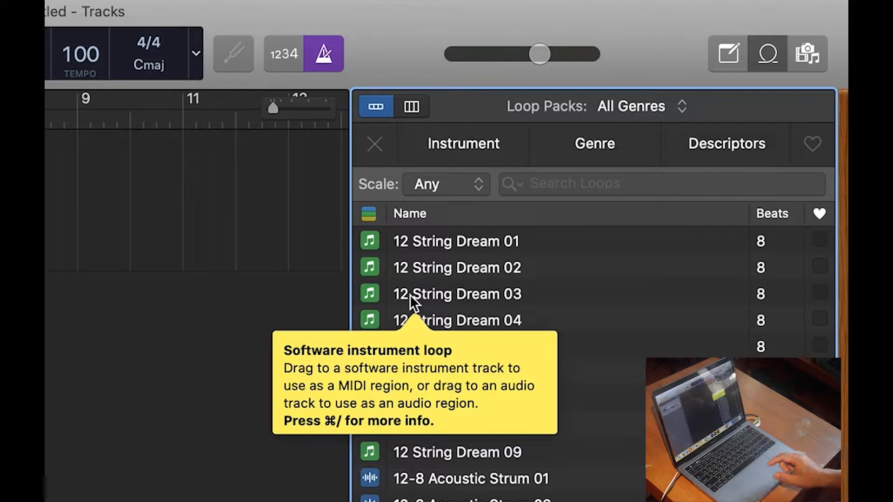
left_click(370, 293)
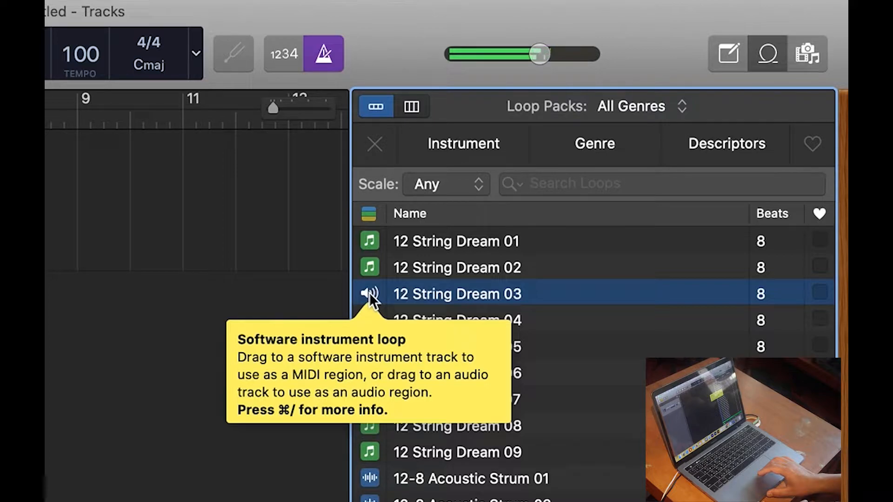
left_click(369, 292)
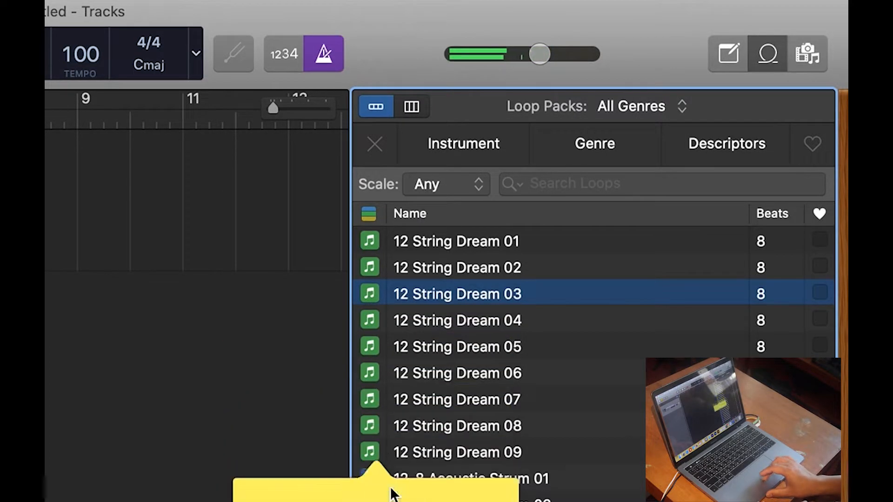
left_click(370, 479)
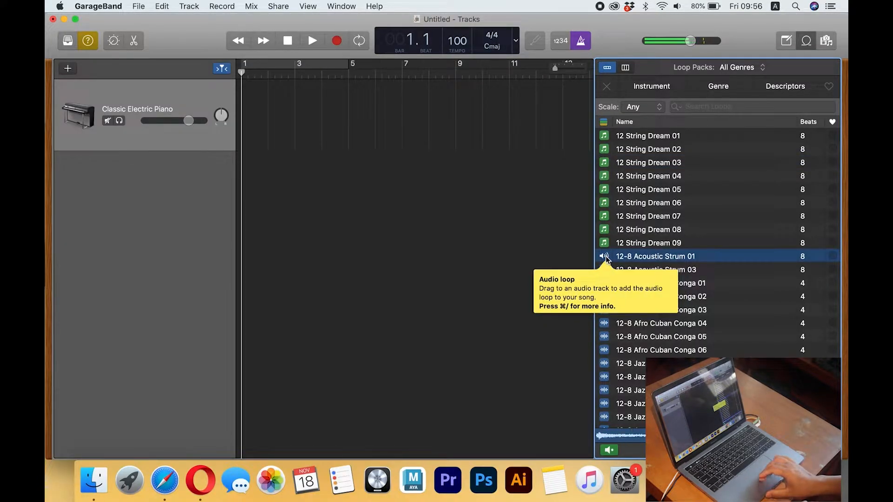
Preview the loops 12-8 Afro Cuban Conga 05 and 12 String Dream 05 in the Loop Browser.
left_click(605, 336)
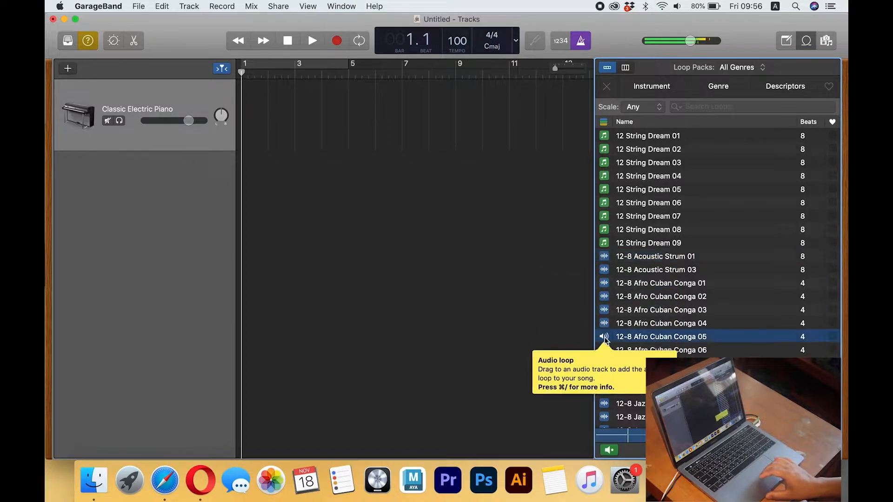
left_click(604, 192)
left_click(604, 191)
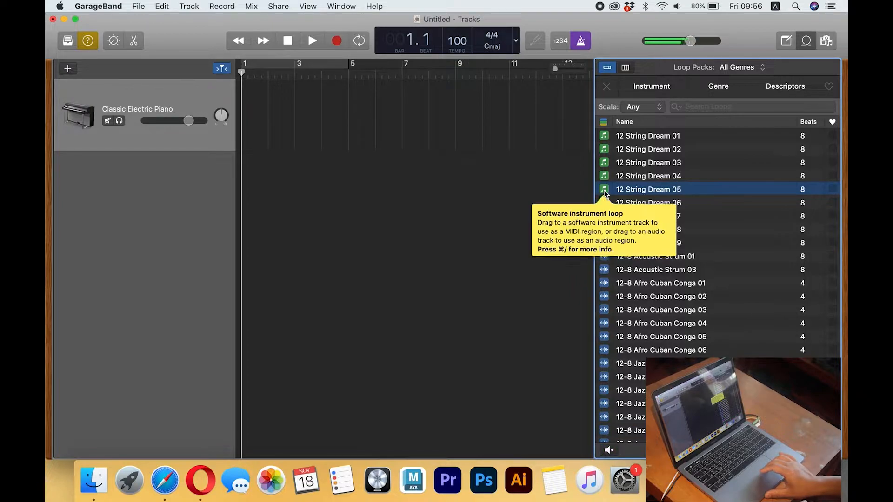
Place the 12 String Dream 05 loop at bar 1 on a new track to play it back, and delete the region.
left_click_drag(604, 193, 243, 194)
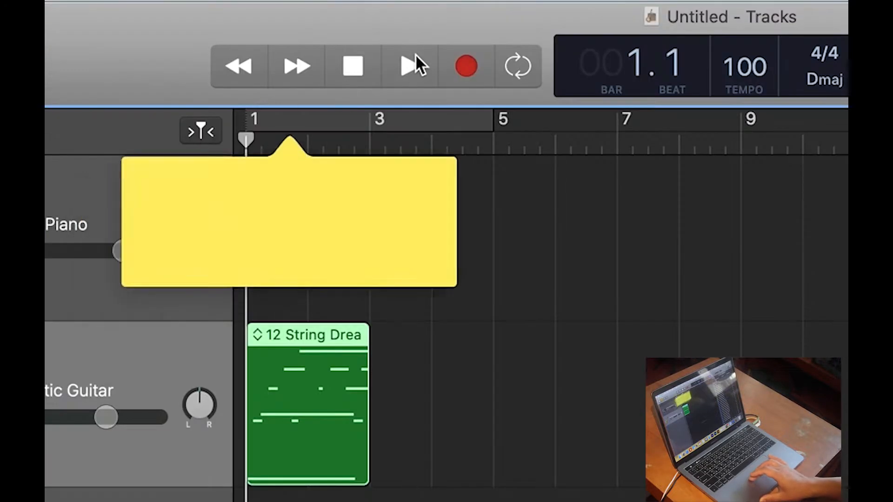
left_click(409, 65)
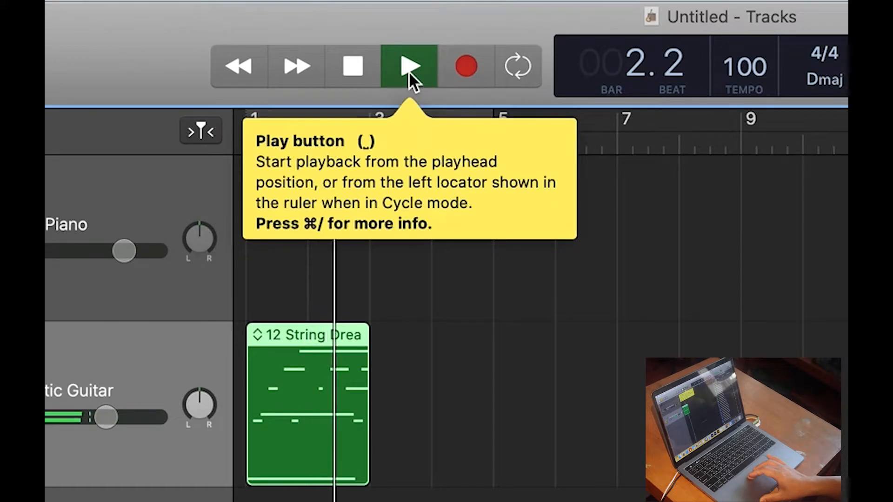
left_click(409, 70)
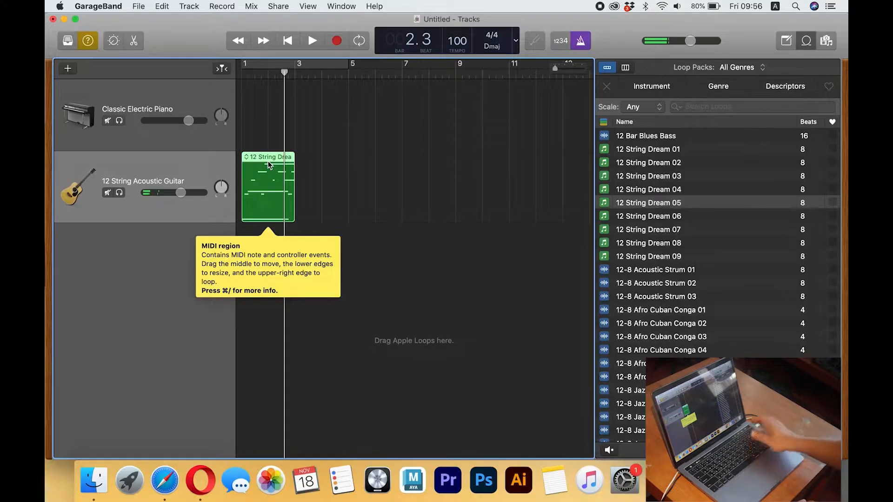
key("Delete")
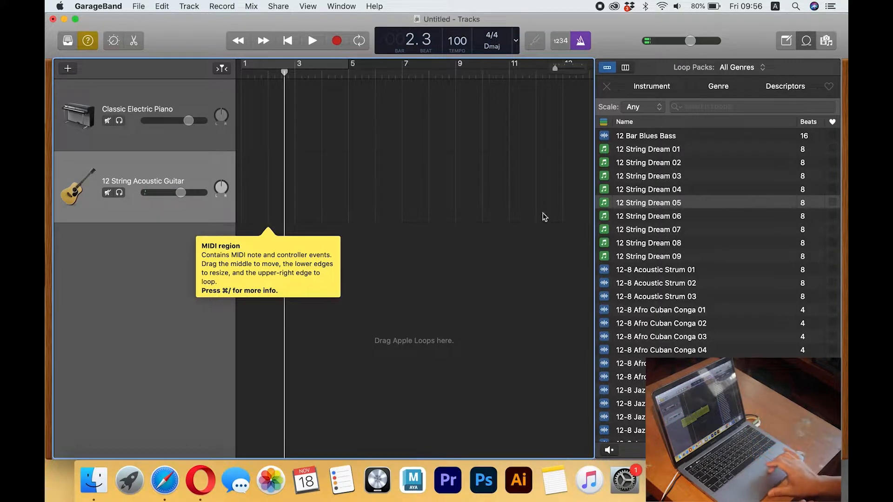
Preview the 12-8 Acoustic Strum 01 loop, place it at bar 2 on a new track, and play it from there.
left_click(607, 271)
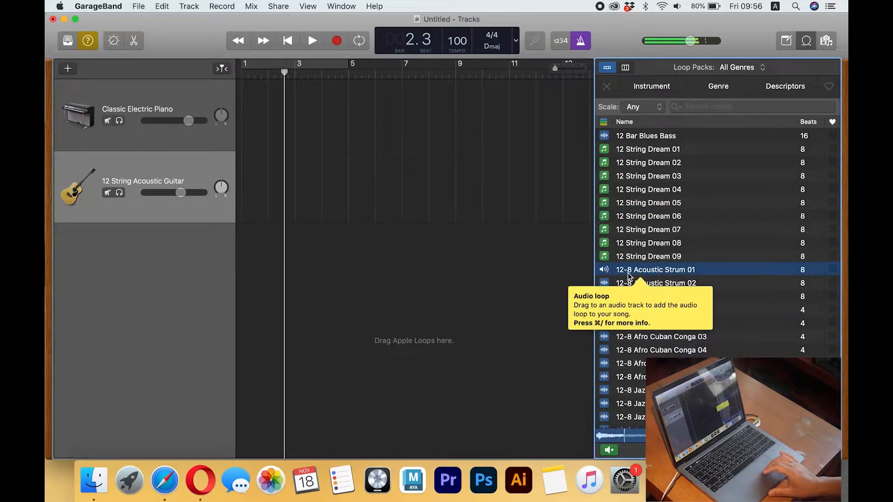
left_click_drag(605, 273, 266, 278)
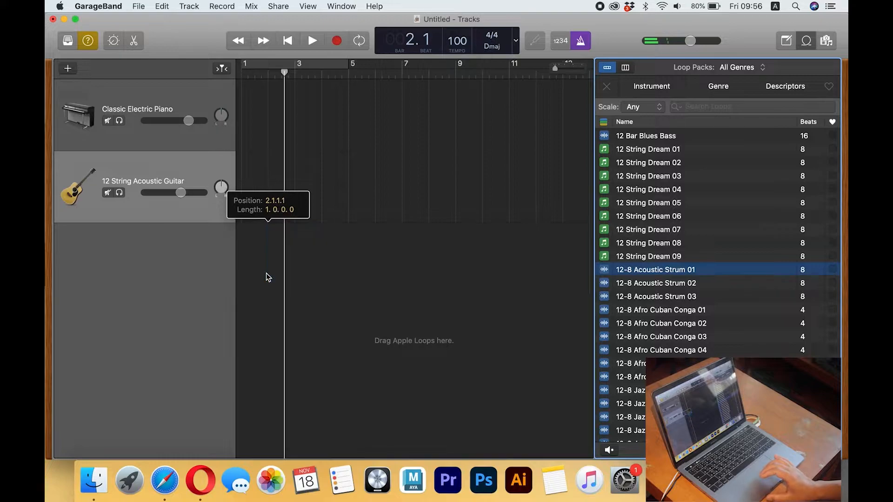
left_click(268, 69)
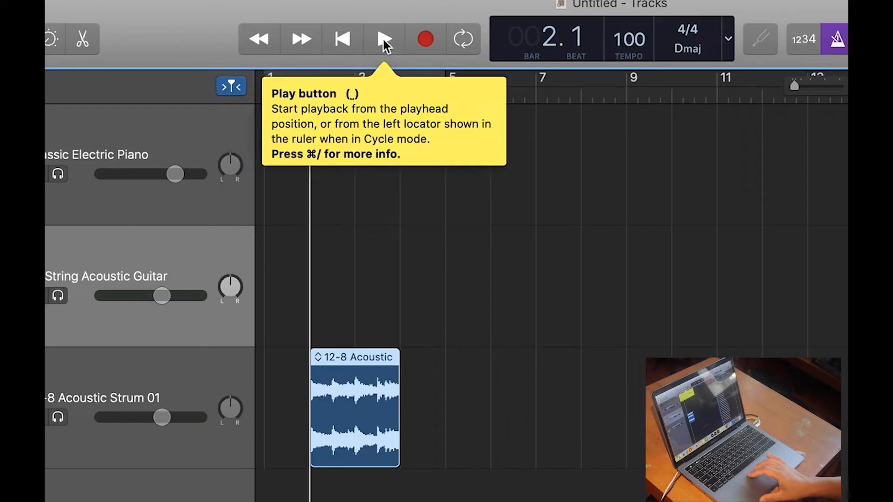
left_click(312, 40)
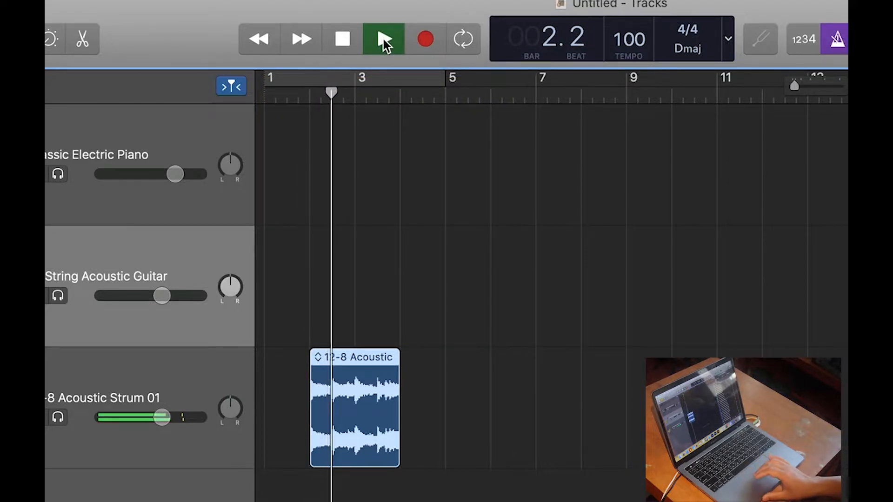
left_click(383, 39)
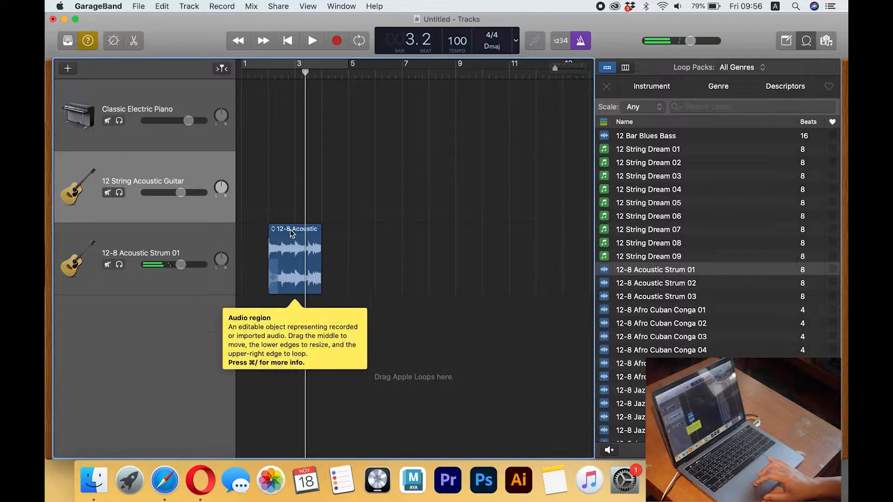
Delete the 12-8 Acoustic Strum 01 region and both added guitar tracks, keeping only the Classic Electric Piano track.
left_click(298, 251)
key("Delete")
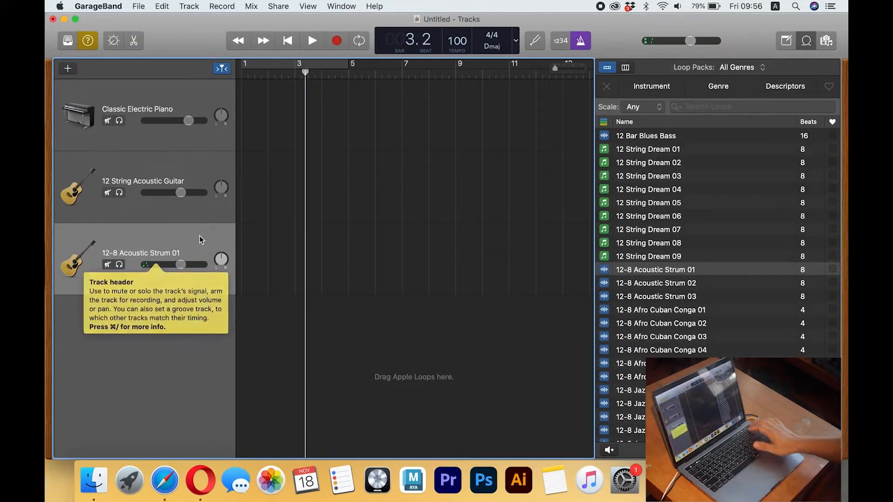
key("super+BackSpace")
key("super+BackSpace")
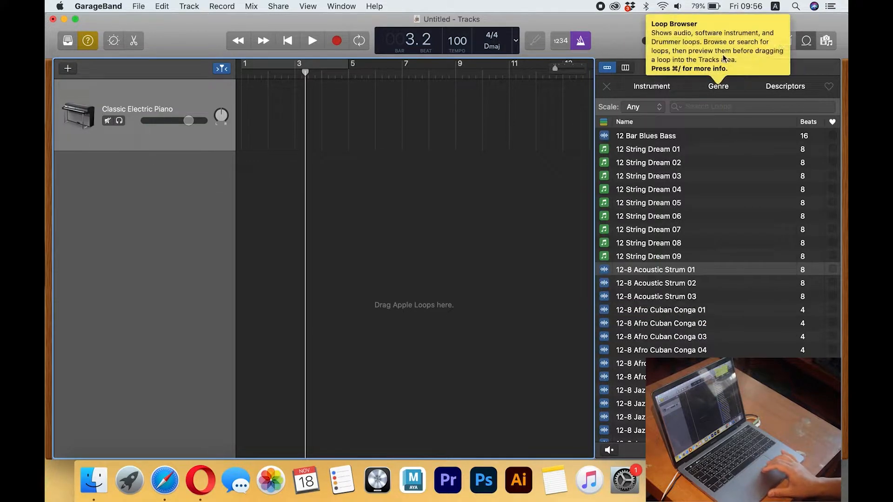
Close the Loop Browser, and open the Media Browser briefly to view its audio sources before closing it.
left_click(806, 41)
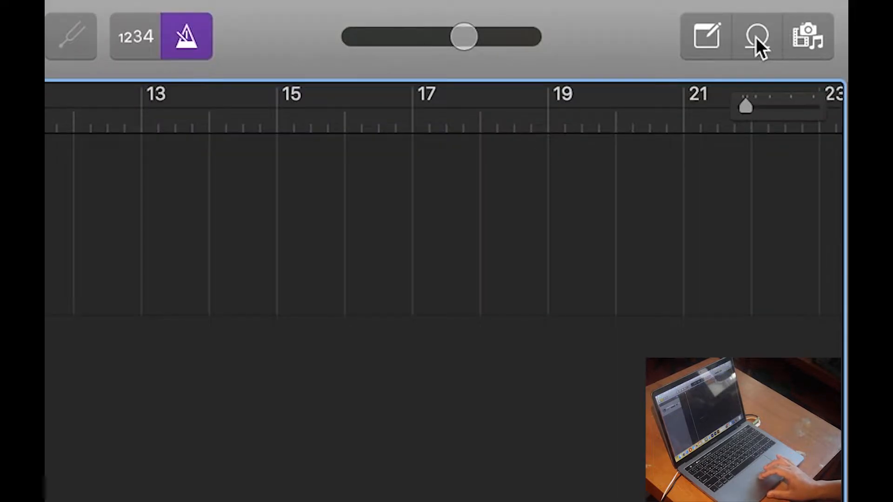
left_click(802, 36)
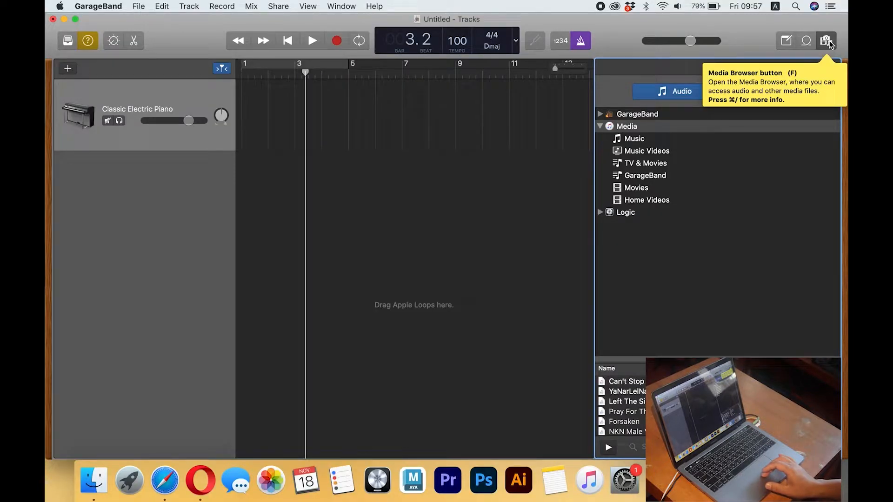
left_click(829, 42)
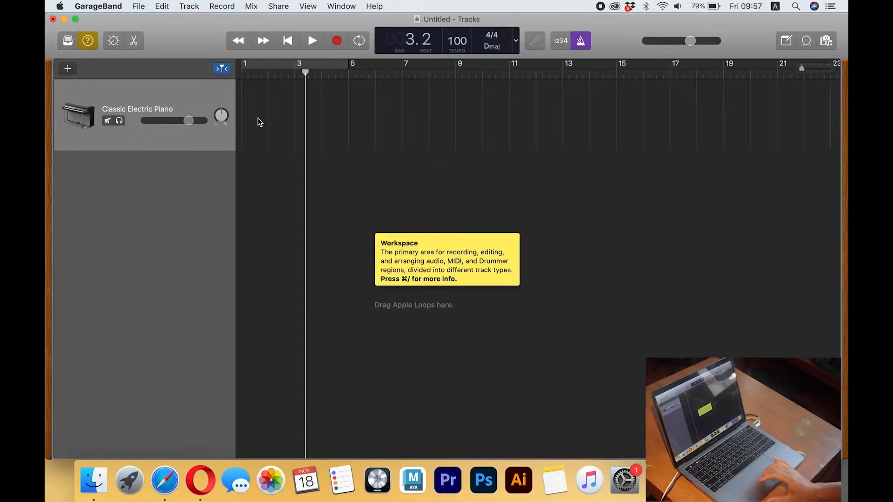
Return the playhead to bar 1, and toggle mute and solo on the Classic Electric Piano track, leaving both off.
left_click_drag(303, 79, 231, 72)
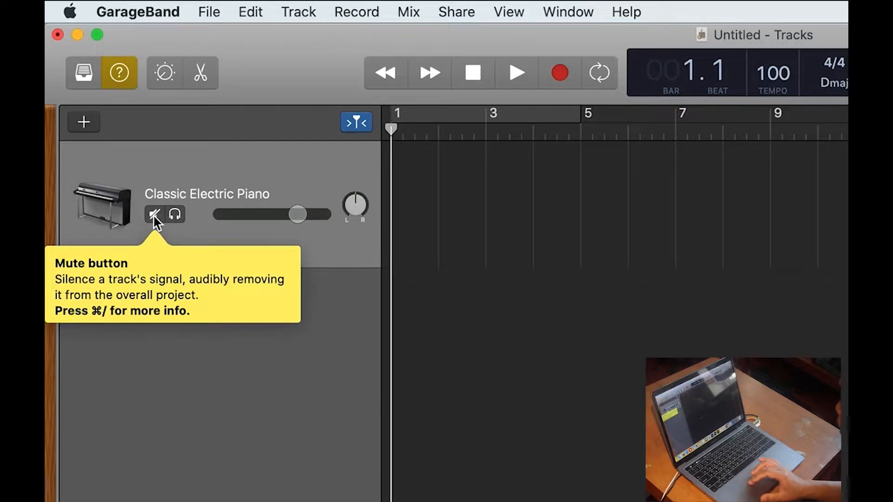
left_click(153, 214)
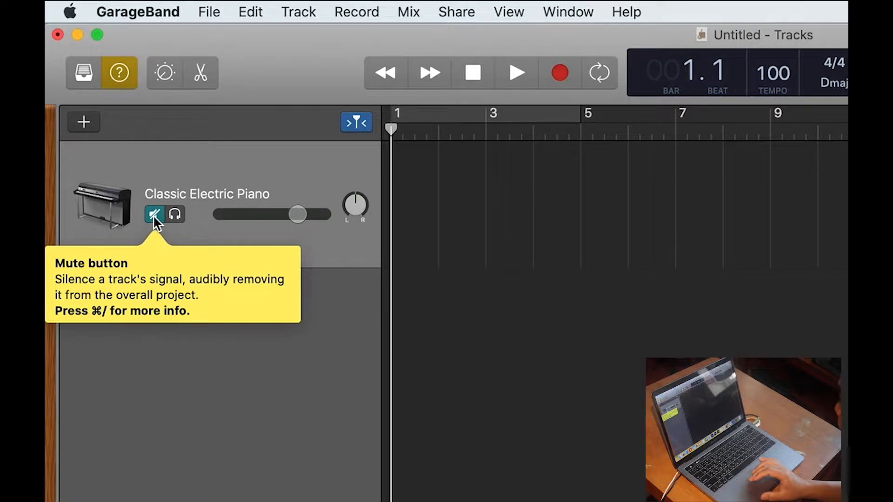
left_click(153, 215)
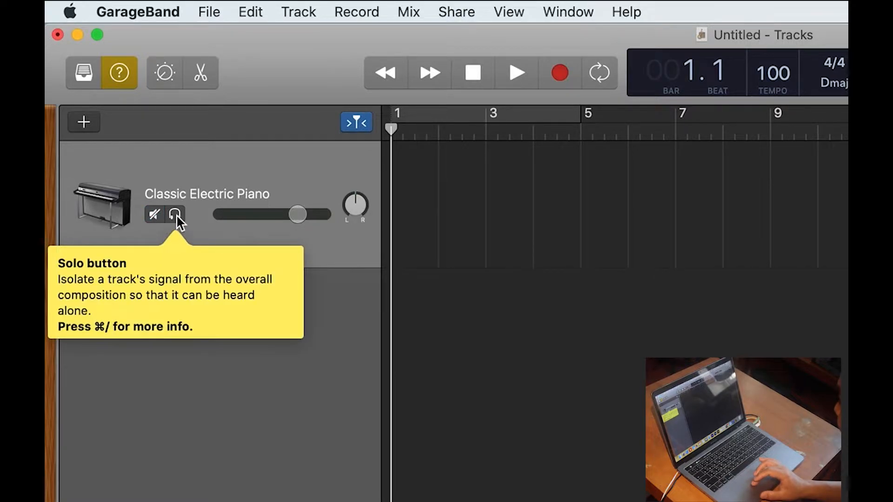
left_click(176, 214)
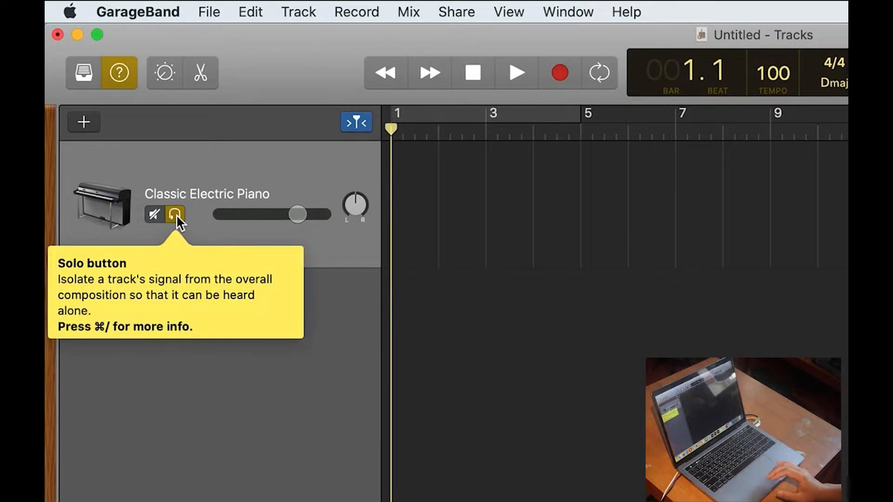
left_click(176, 214)
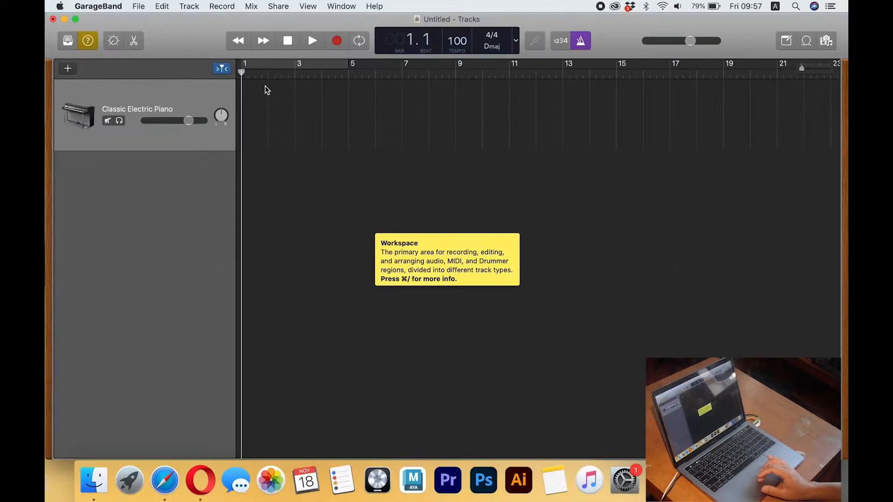
Turn off Quick Help and show the macOS Keyboard Viewer over the workspace.
left_click(89, 40)
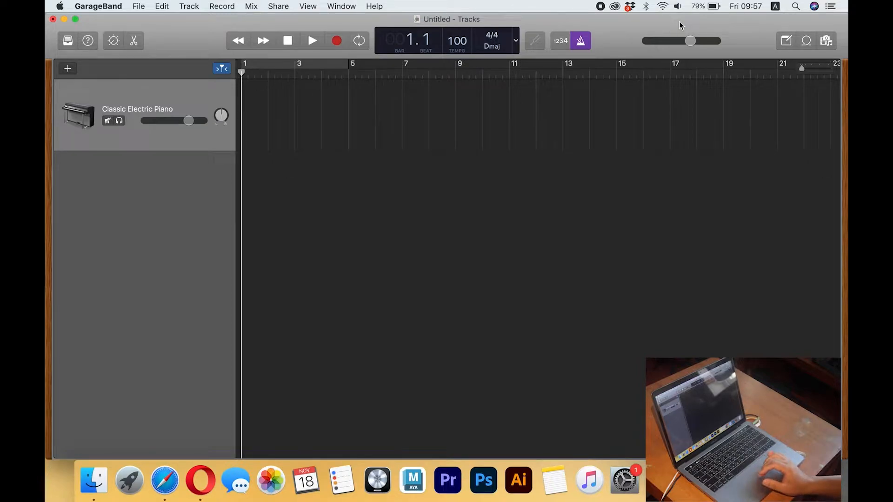
left_click(775, 6)
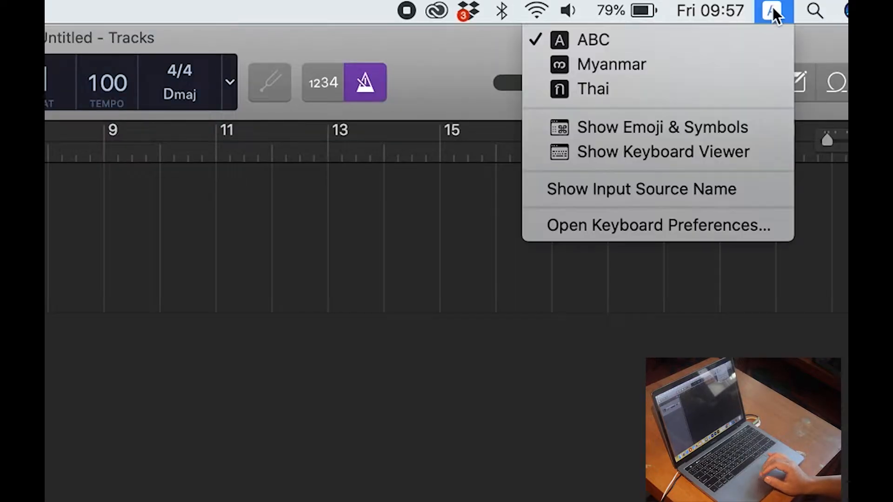
left_click(634, 158)
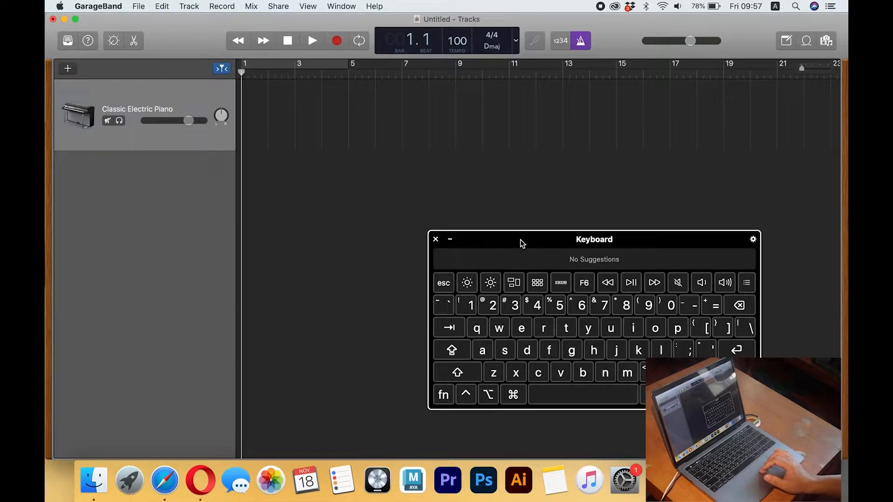
left_click_drag(522, 244, 411, 243)
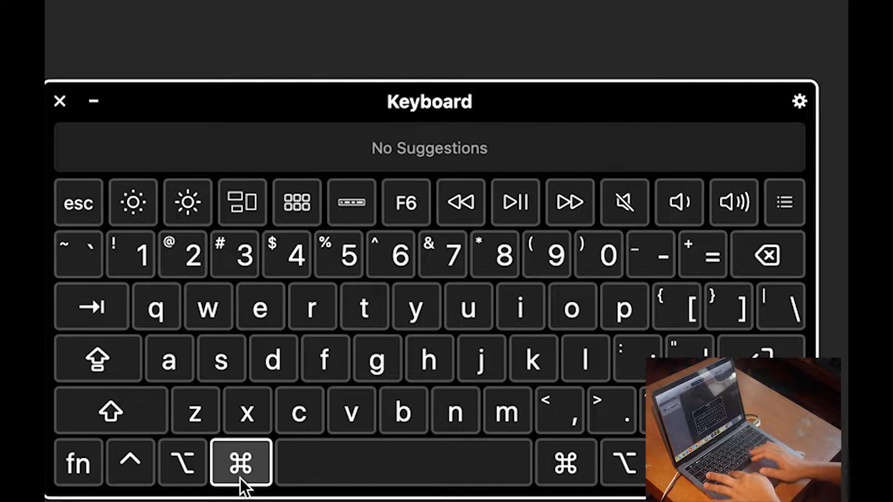
Open the Musical Typing window for the Classic Electric Piano track, view its key layout unobstructed, and close it.
left_click(240, 478)
key("super+k")
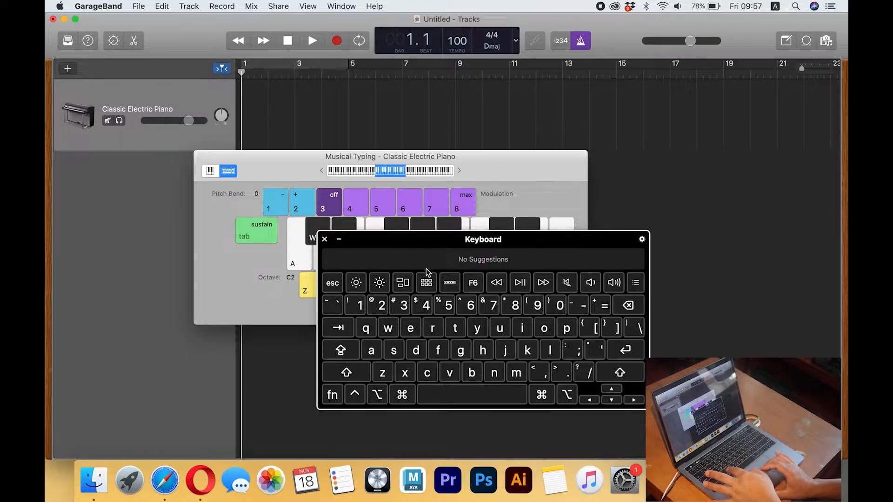
left_click_drag(428, 240, 660, 262)
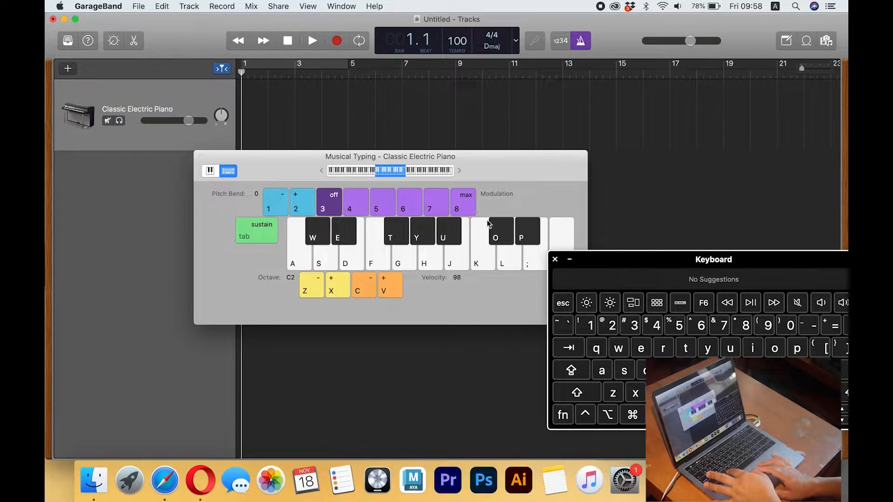
left_click(201, 157)
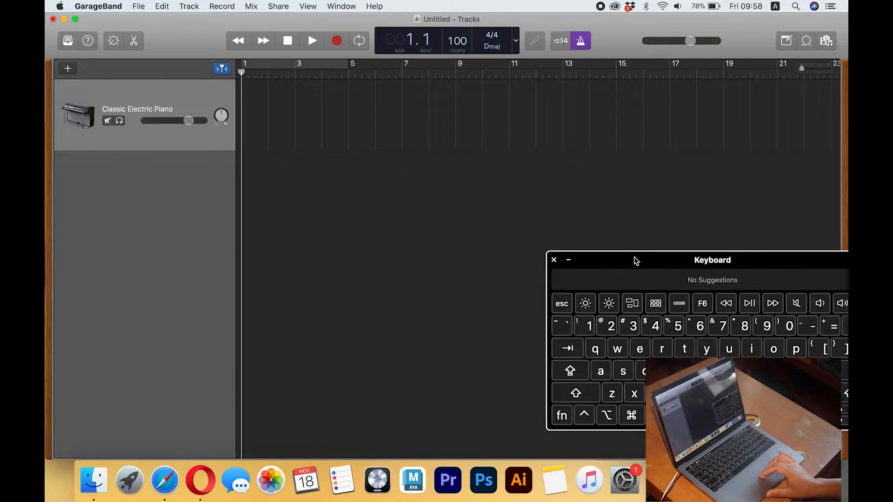
Move the Keyboard Viewer over to the track header area and close it.
left_click_drag(638, 259, 158, 256)
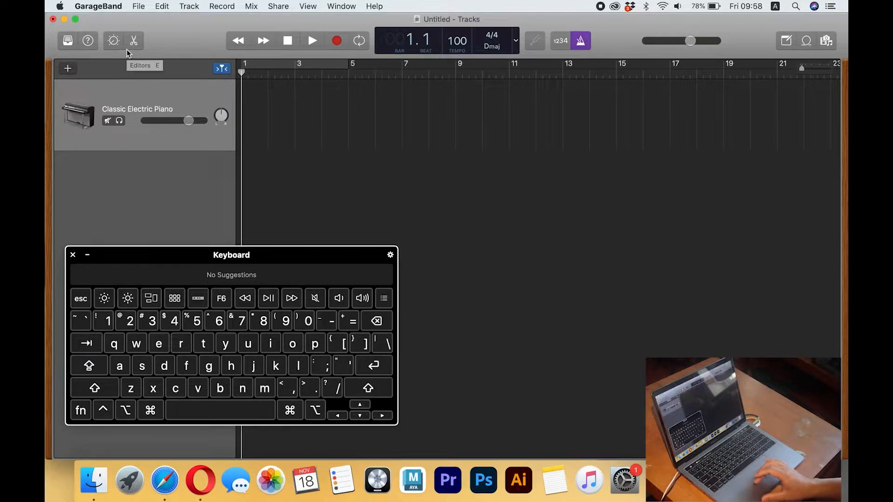
left_click_drag(180, 27, 180, 27)
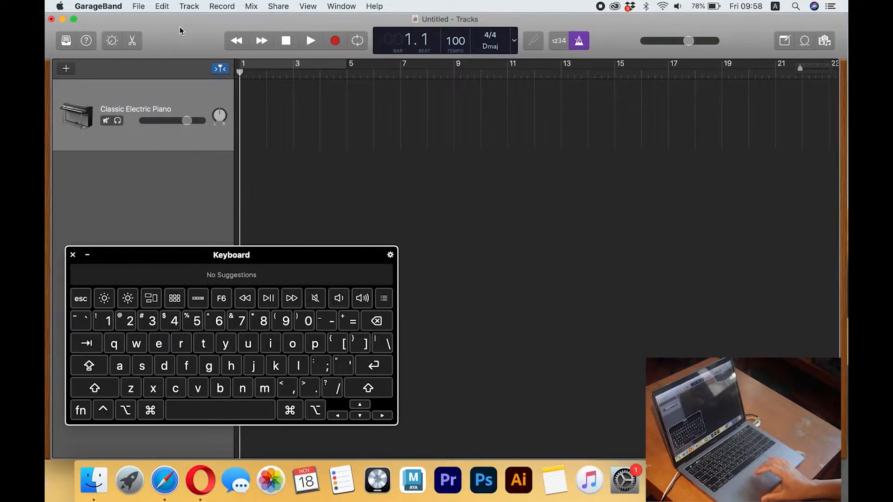
left_click(72, 255)
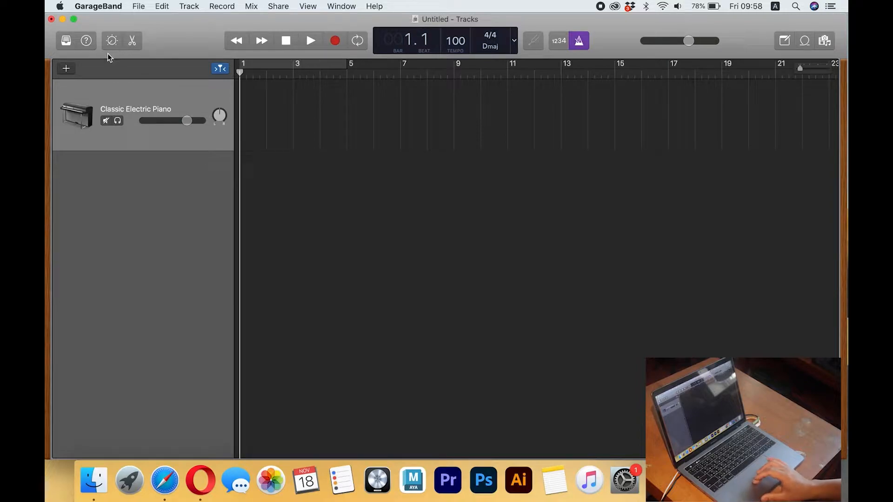
Set the project tempo to 110 and play the metronome for a few bars.
double_click(454, 41)
type("110")
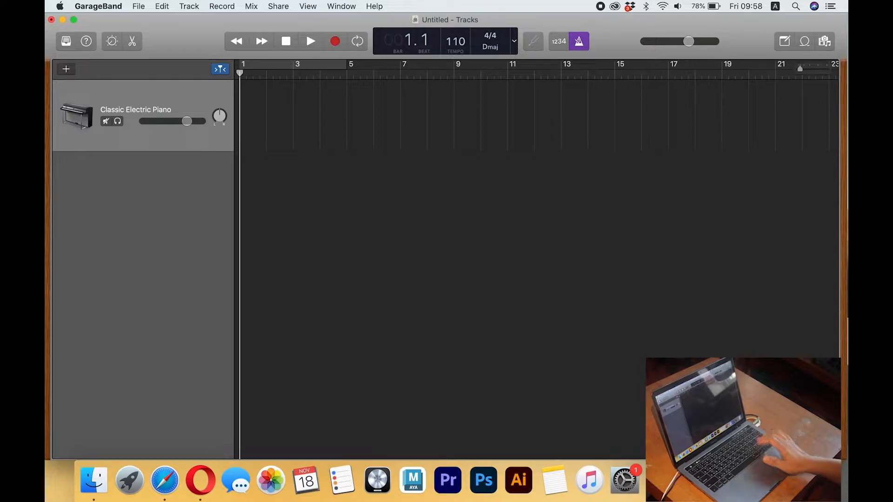
key("space")
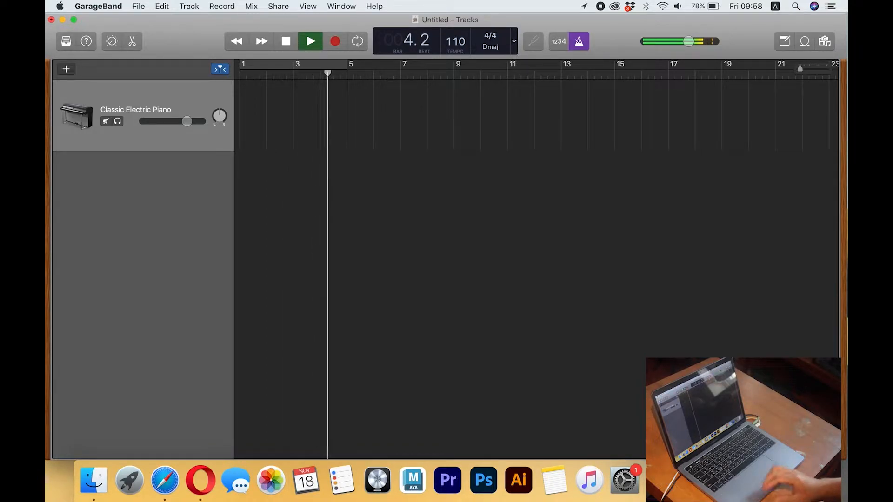
key("space")
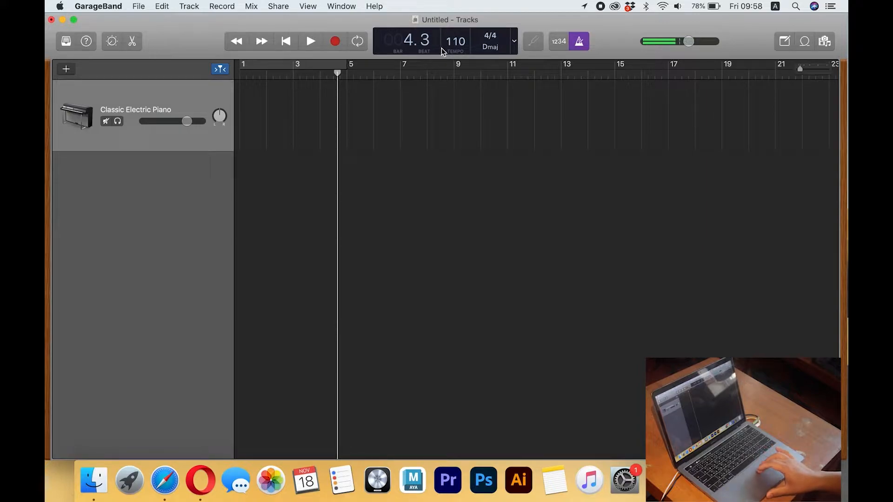
Set the project tempo to 115, play the metronome briefly, and return the playhead to the start of bar 1.
double_click(452, 40)
type("11")
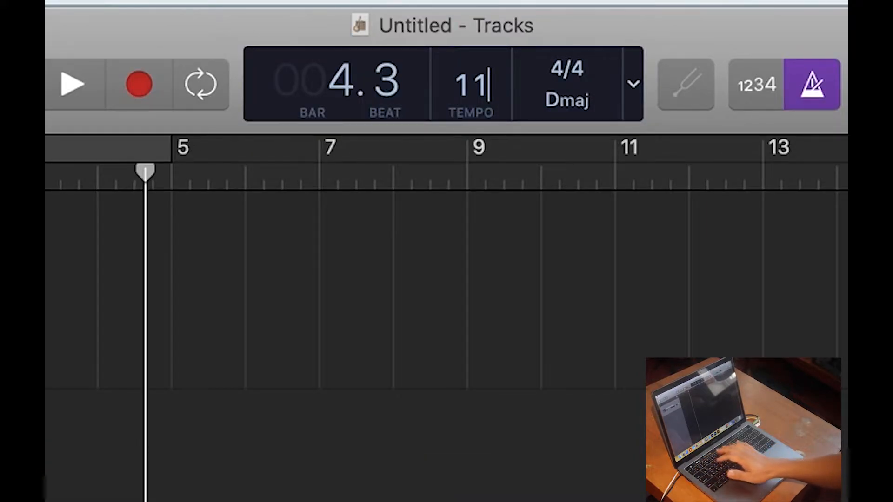
type("5")
key("Return")
key("Return")
key("space")
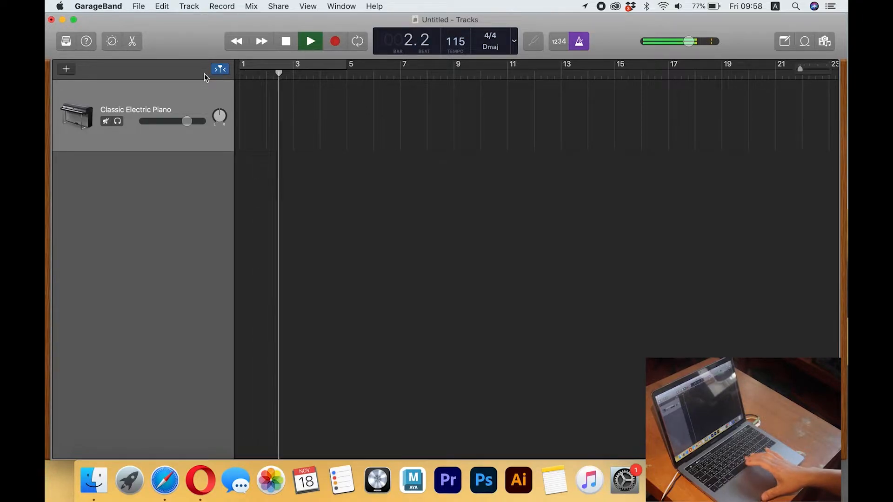
key("space")
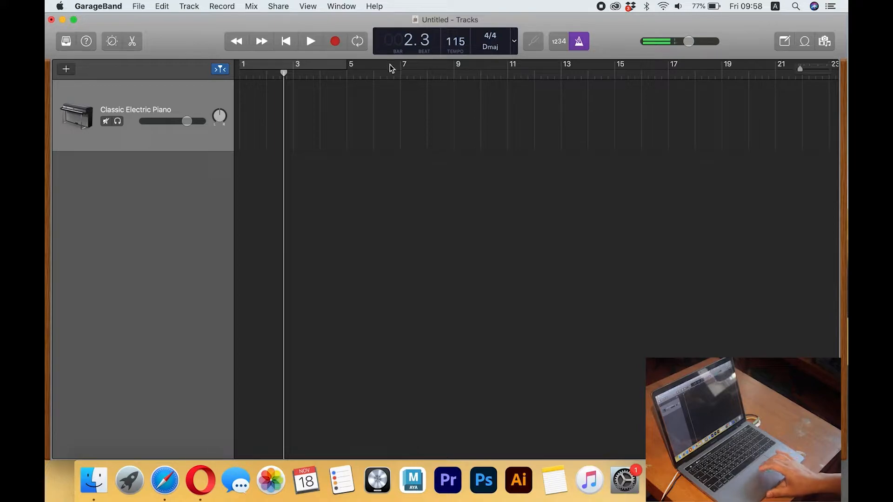
left_click_drag(284, 74, 240, 76)
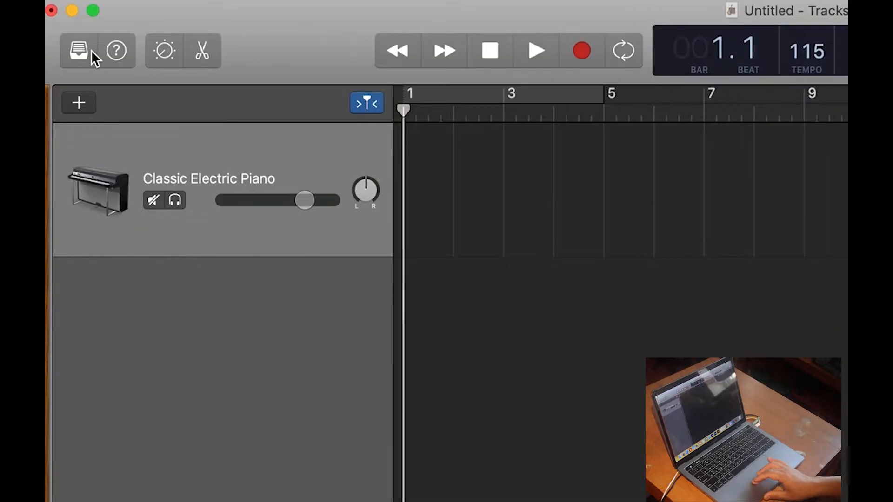
Open the sound Library, view its World category, and activate the sound search.
left_click(79, 50)
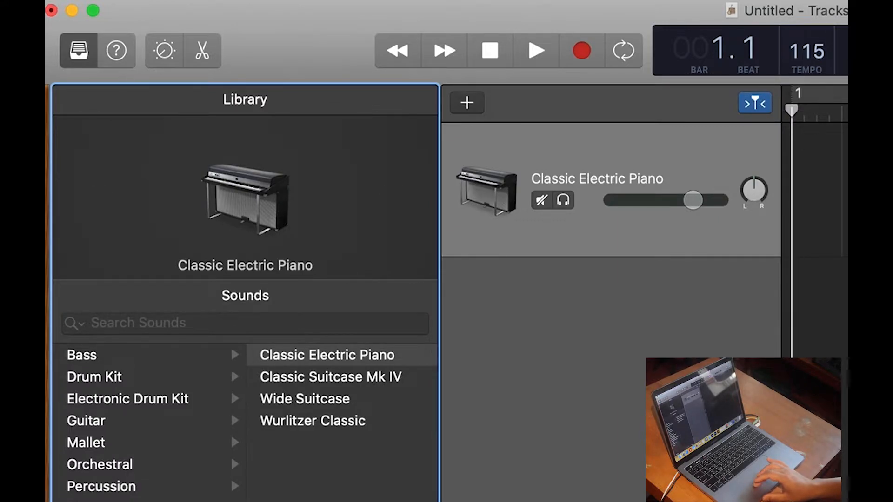
left_click(160, 501)
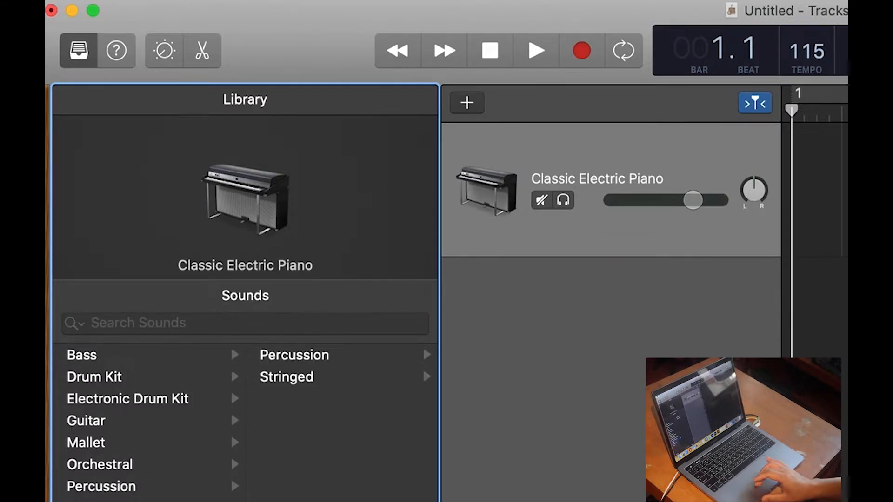
left_click(181, 320)
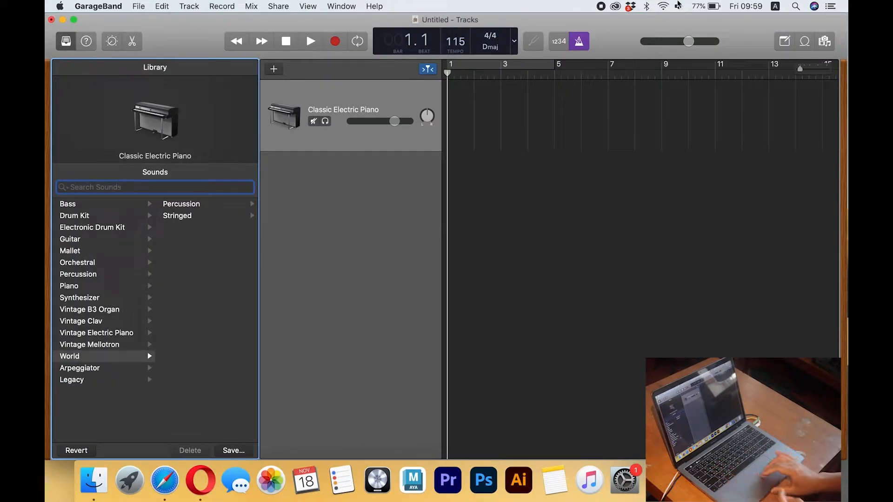
Show the macOS Keyboard Viewer and keep it clear of the Library's sound list.
left_click(775, 7)
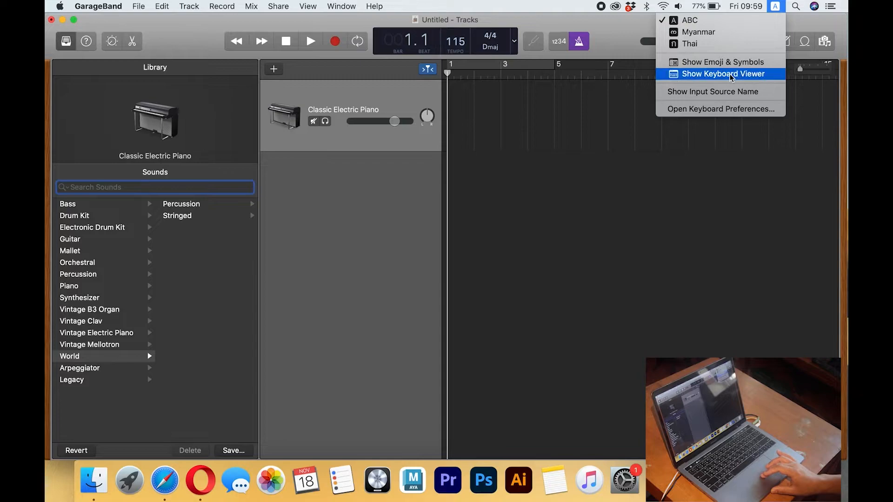
left_click(714, 75)
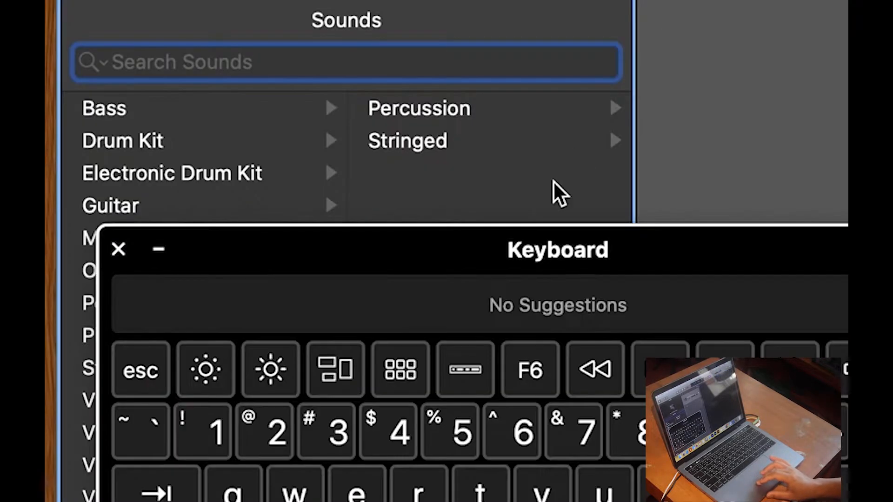
left_click(119, 249)
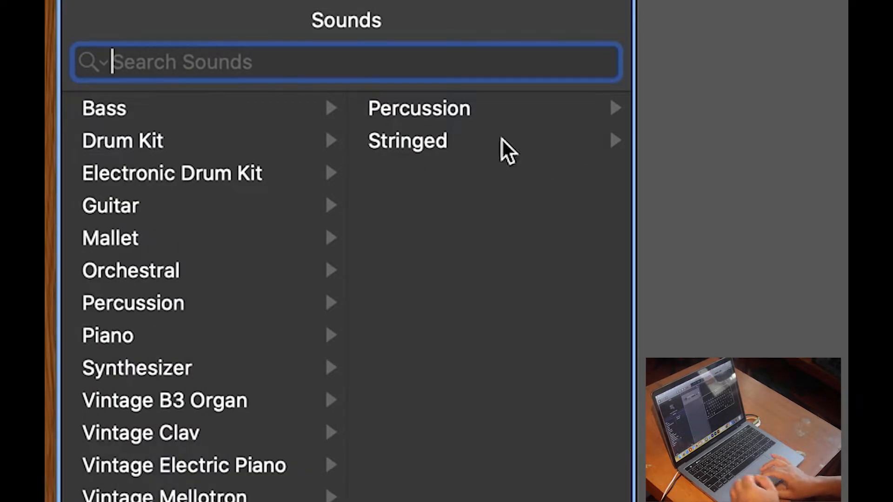
Search the Library sounds for "fluit" and clear the search text.
type("fl")
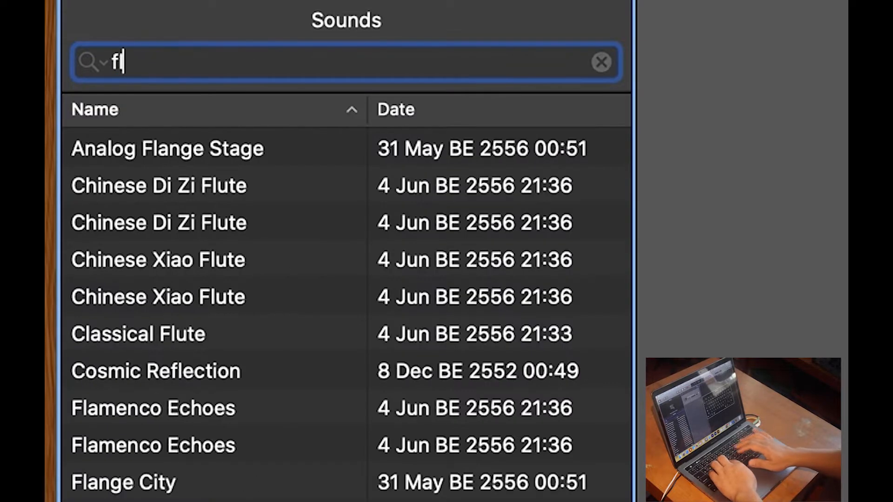
type("uit")
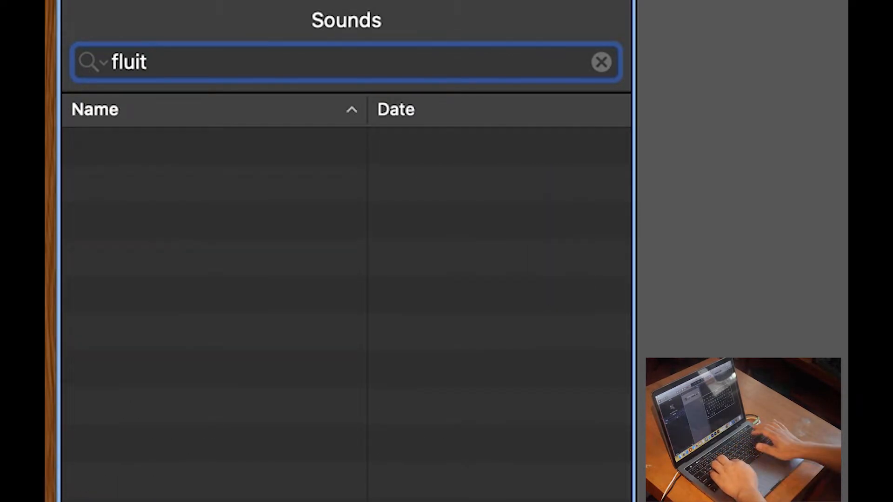
key("BackSpace")
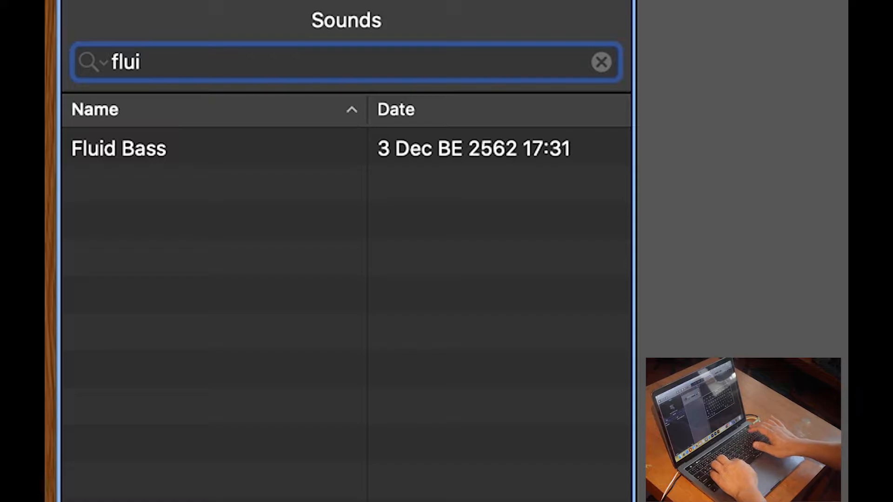
type("t")
key("BackSpace")
key("BackSpace")
key("BackSpace")
key("BackSpace")
key("BackSpace")
Search the Library sounds for "wind" and clear the search text.
type("wind")
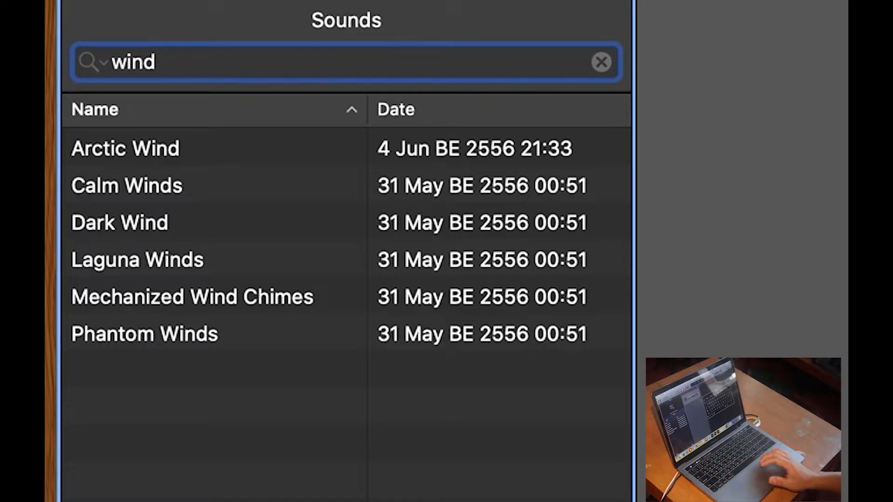
key("BackSpace")
key("BackSpace")
key("BackSpace")
key("BackSpace")
Search the Library for "violin" and load Violin Section 01 on the track.
type("vi")
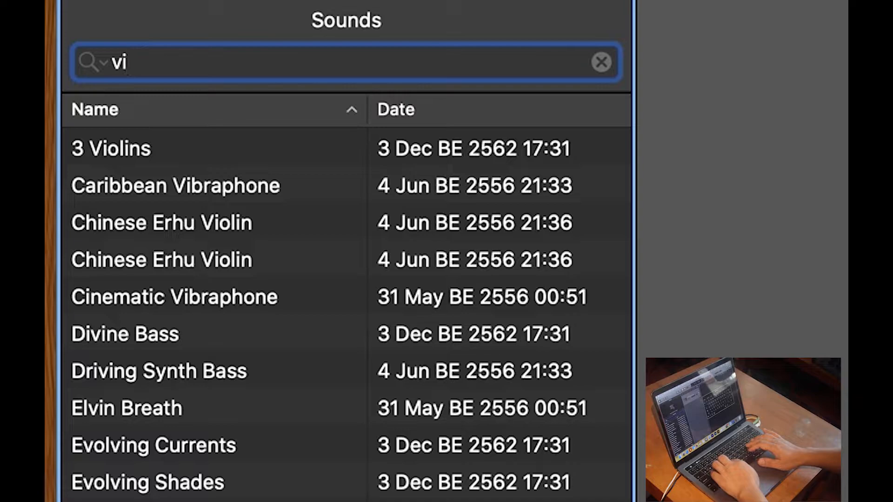
type("olin")
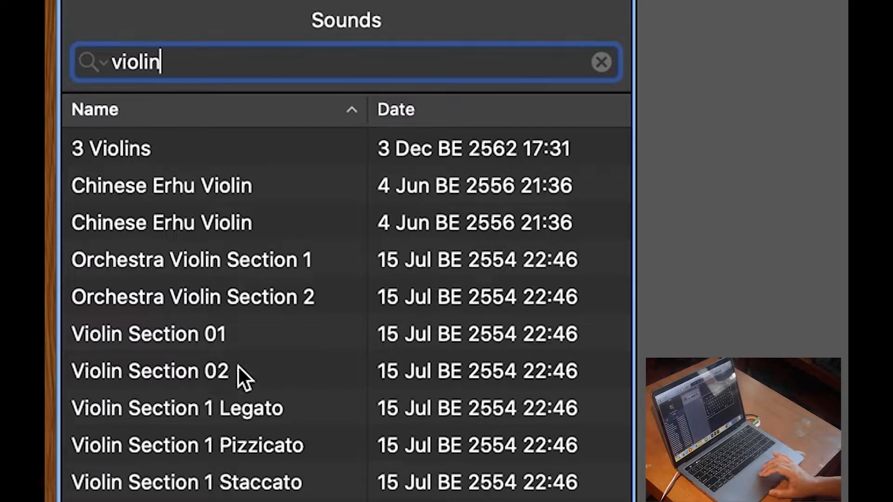
left_click(202, 334)
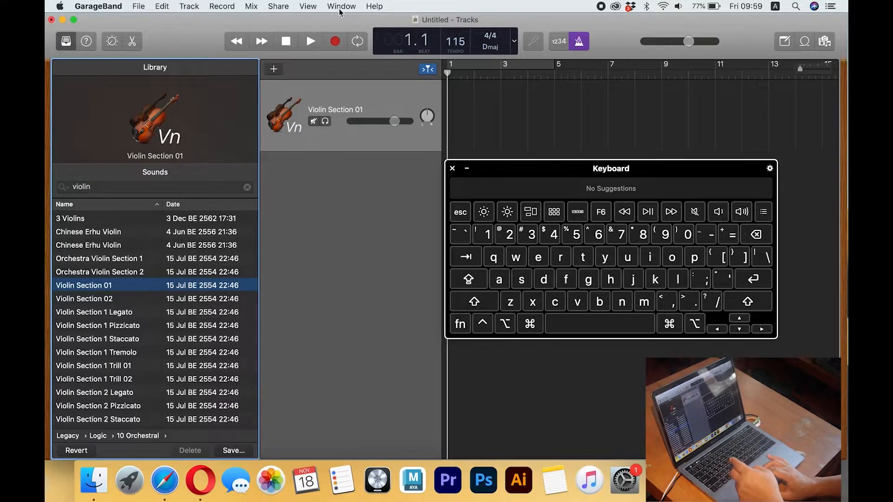
Open Musical Typing for the Violin Section 01 track and sound its on-screen keys from A to G.
left_click(342, 6)
left_click(359, 58)
left_click_drag(503, 168, 611, 251)
left_click(303, 258)
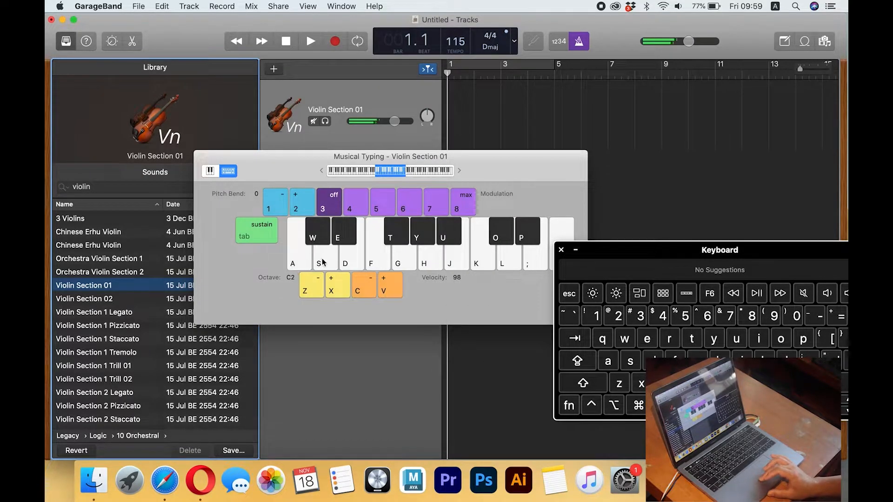
left_click(300, 261)
left_click_drag(298, 261, 402, 259)
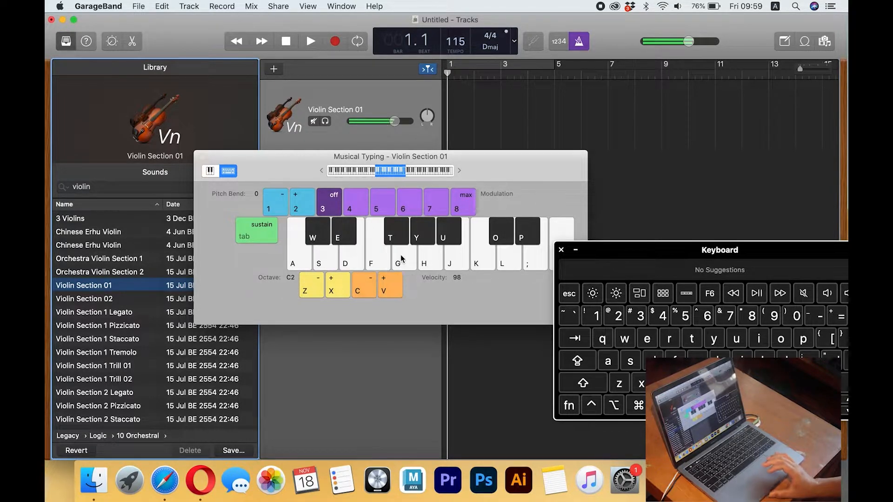
Arrange the Musical Typing window and the Keyboard Viewer one below the other so both key layouts can be compared.
left_click_drag(552, 160, 523, 171)
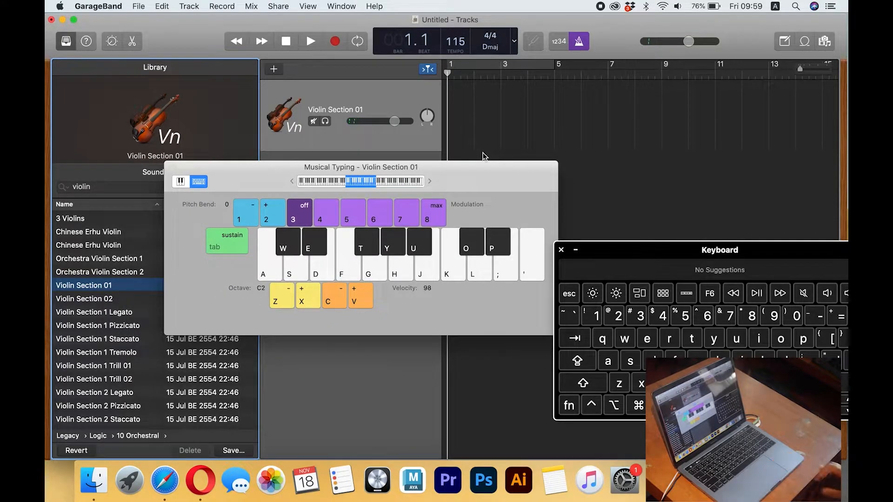
left_click_drag(473, 165, 561, 90)
left_click_drag(638, 262, 474, 272)
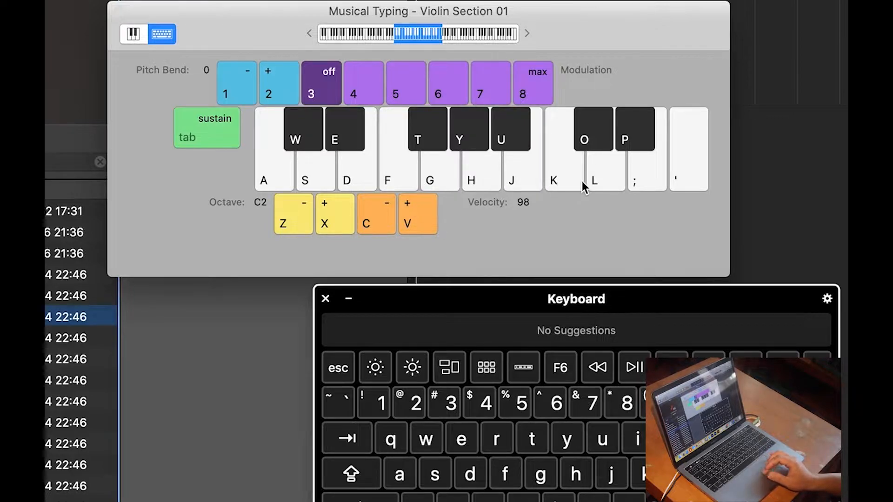
left_click_drag(481, 294, 418, 282)
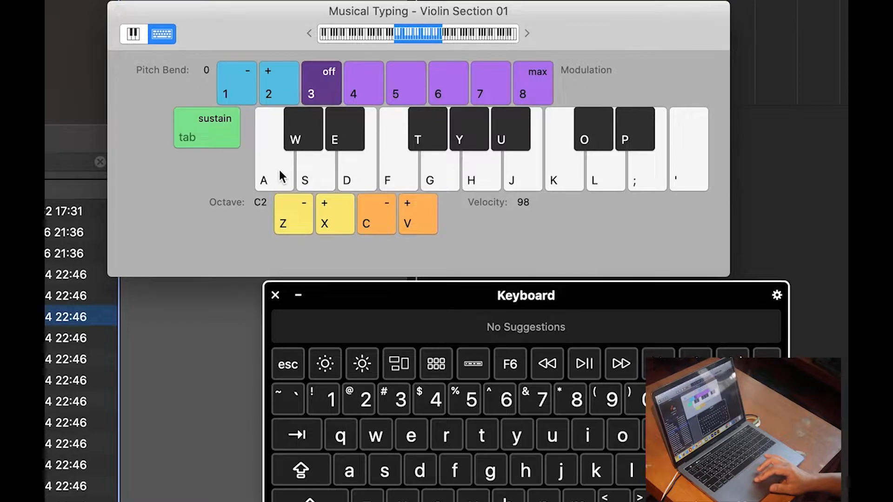
left_click_drag(372, 295, 336, 289)
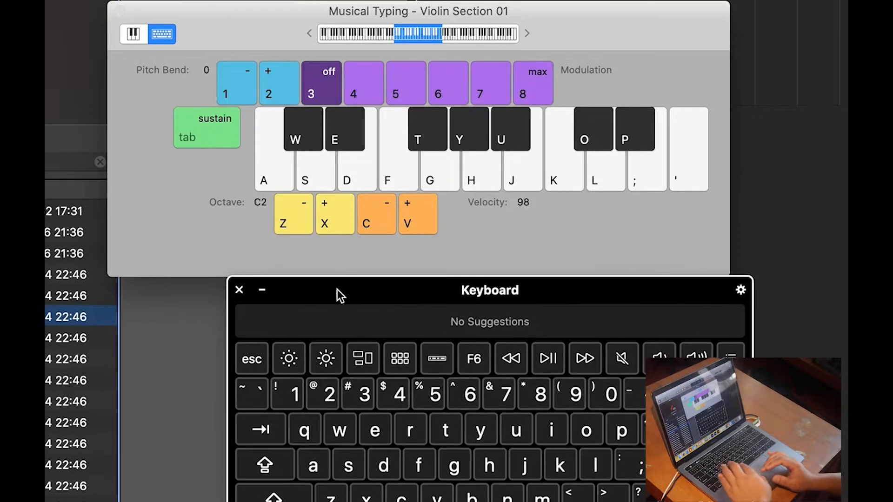
Play the violin with Musical Typing at octave C2, running up the notes S, D, F, G, H, K and back down to A.
key("s")
key("d")
key("f")
key("g")
key("h")
key("k")
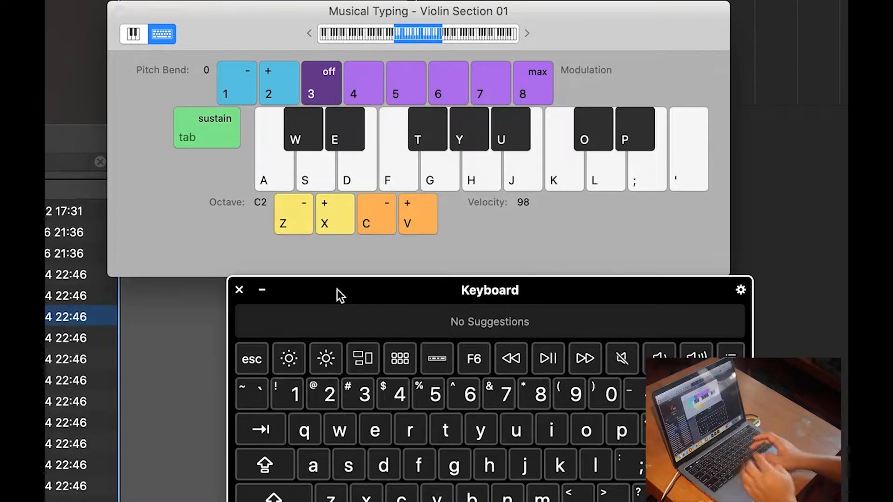
key("g")
key("f")
key("a")
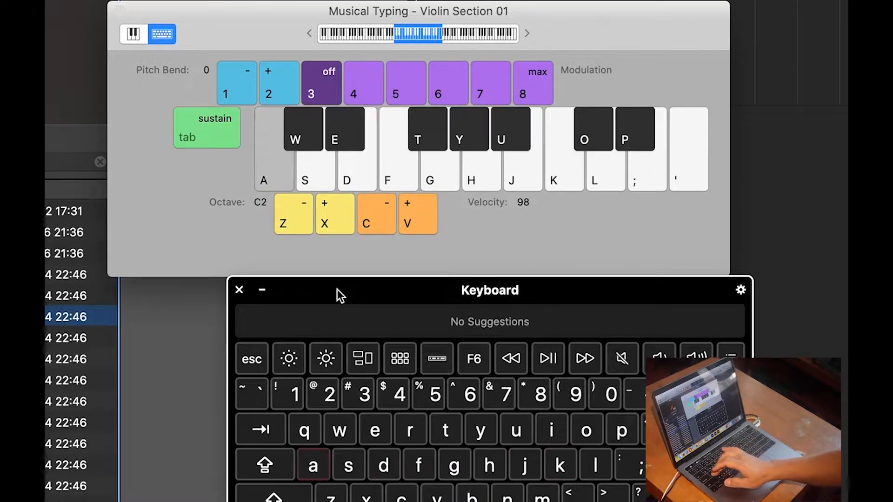
Raise the Musical Typing octave to C3 and play a few violin notes.
left_click(334, 222)
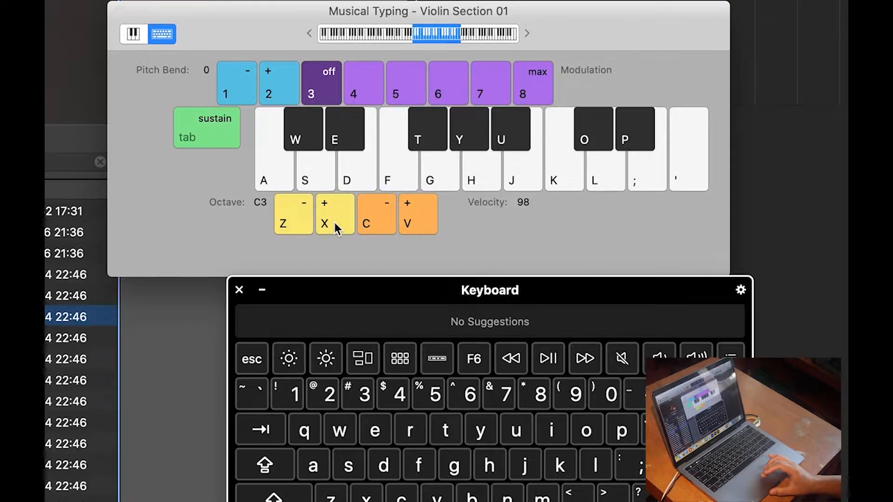
key("a")
key("s")
key("d")
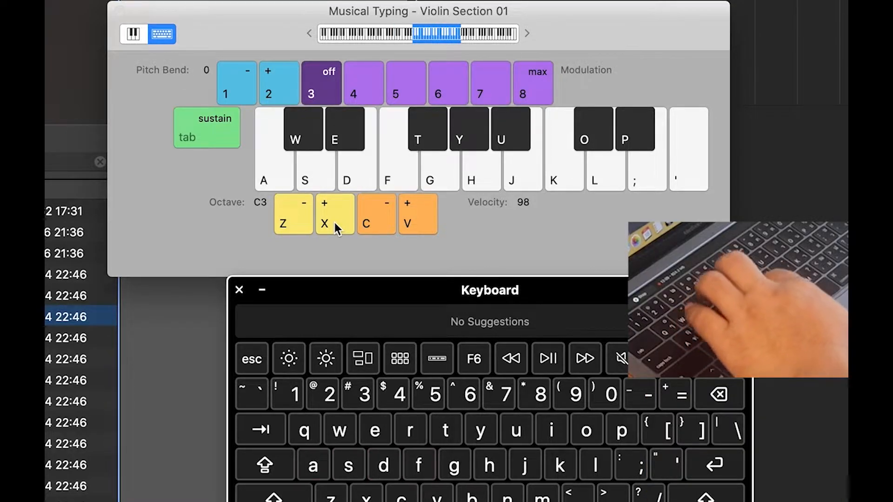
key("k")
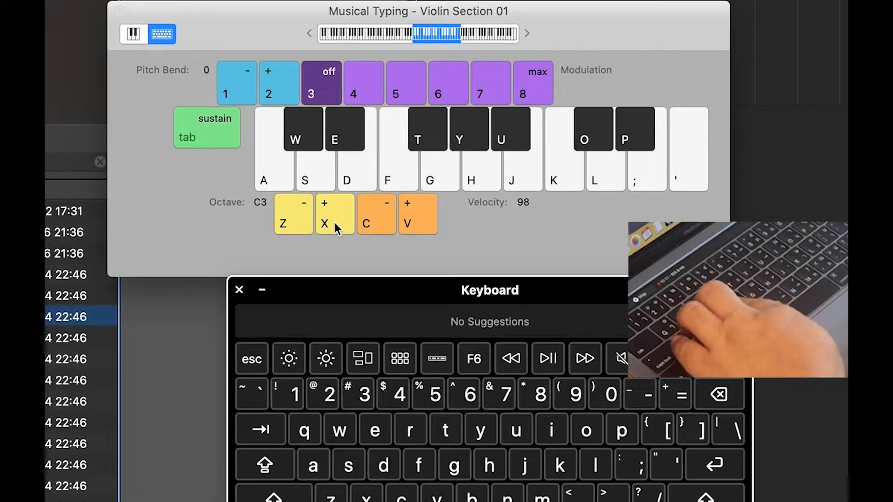
Raise the Musical Typing octave to C4 and play an ascending run of violin notes up to K.
key("x")
key("s")
key("d")
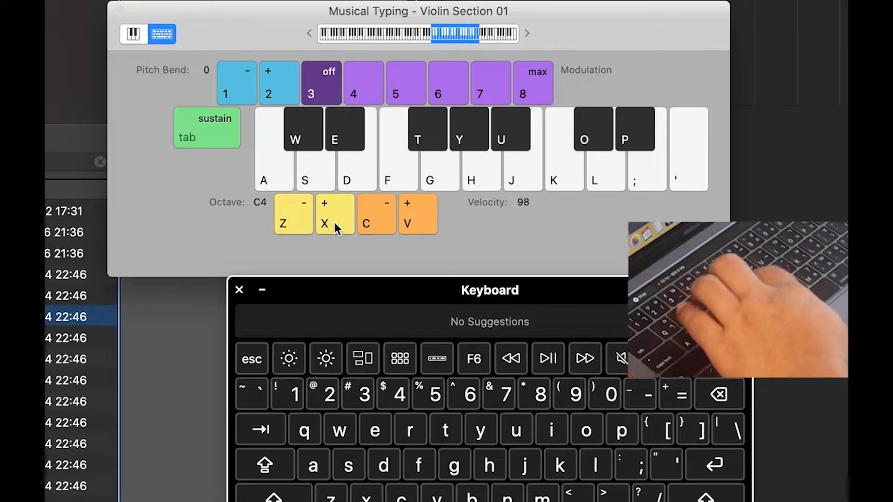
key("g")
key("h")
key("j")
key("k")
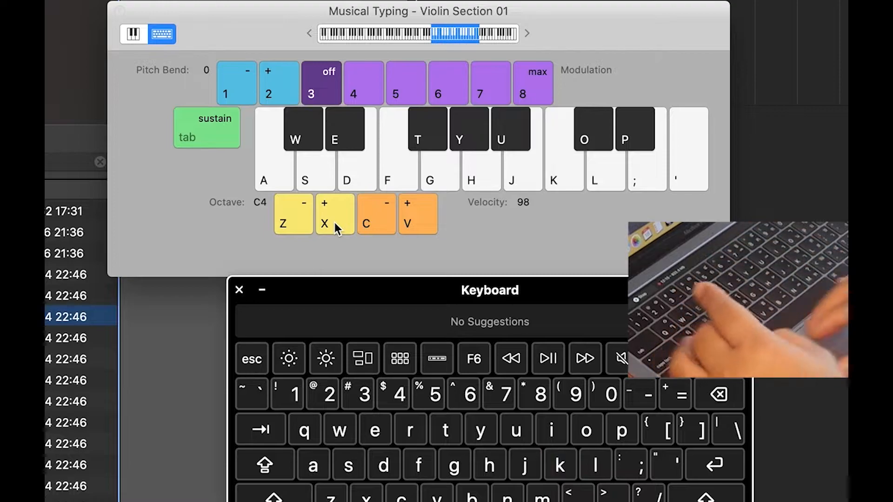
Play a short violin melody at octave C4 with Musical Typing, mostly on the notes A, S, D, F and G.
key("a")
key("d")
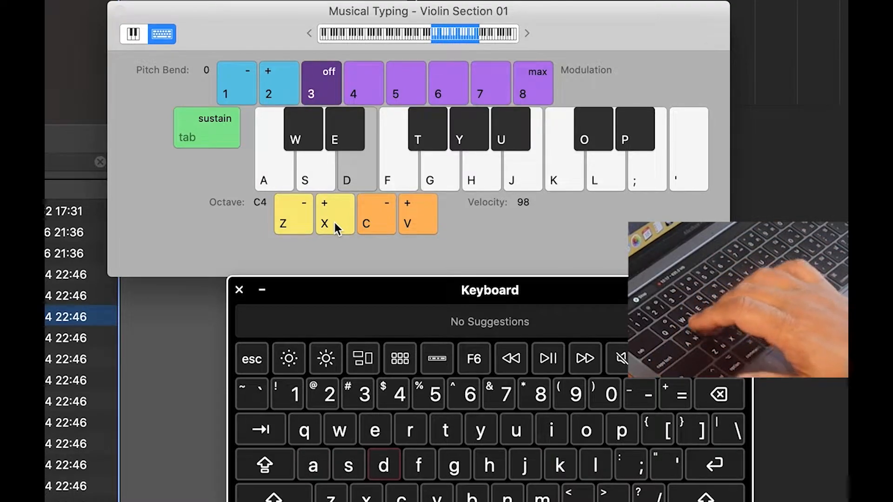
key("a")
key("g")
key("d")
key("f")
key("g")
key("g")
key("f")
key("s")
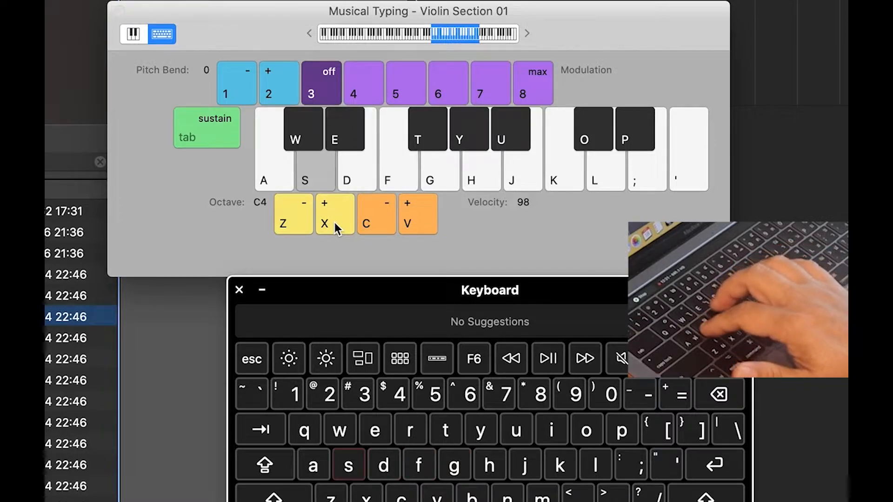
key("d")
key("f")
key("d")
key("s")
key("d")
key("a")
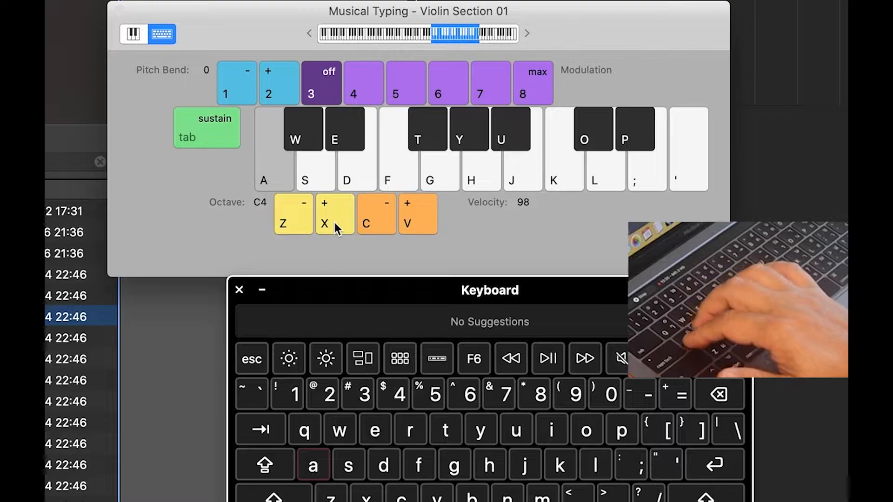
key("s")
key("f")
key("d")
key("s")
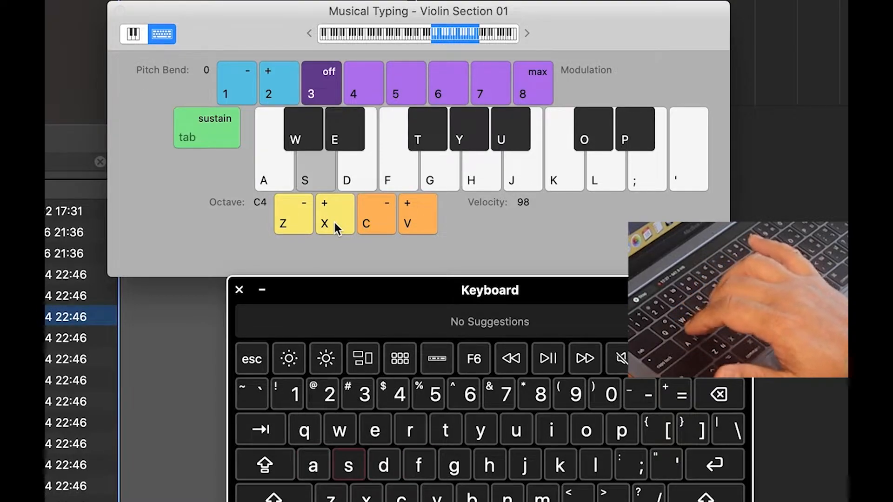
key("a")
key("j")
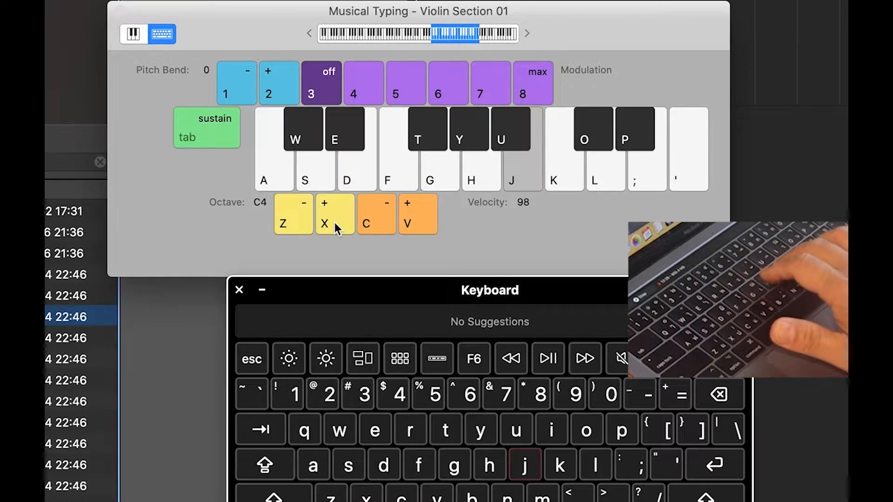
Play more violin notes at octave C4 with Musical Typing, alternating A with the higher J and K and descending F, D, S.
key("a")
key("j")
key("a")
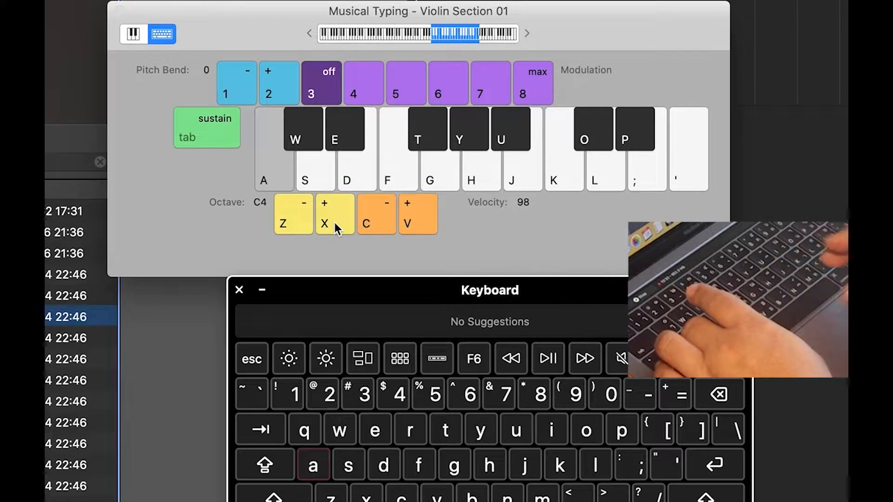
key("k")
key("j")
key("k")
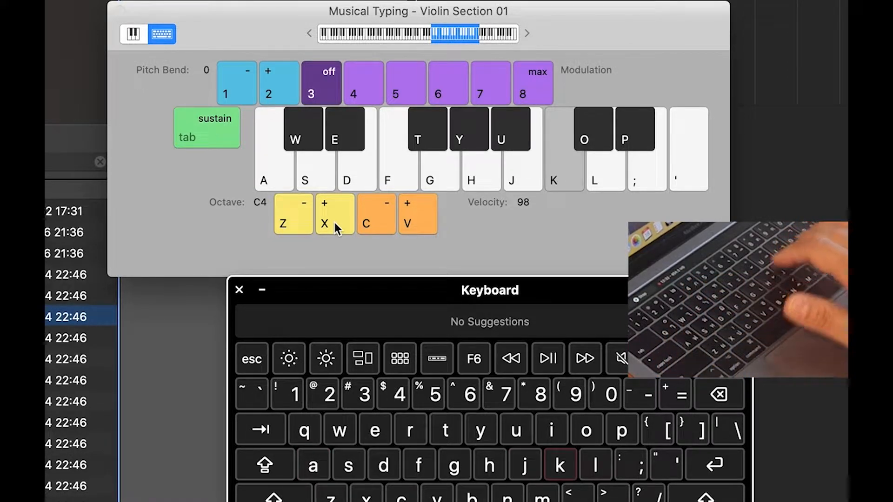
key("f")
key("d")
key("s")
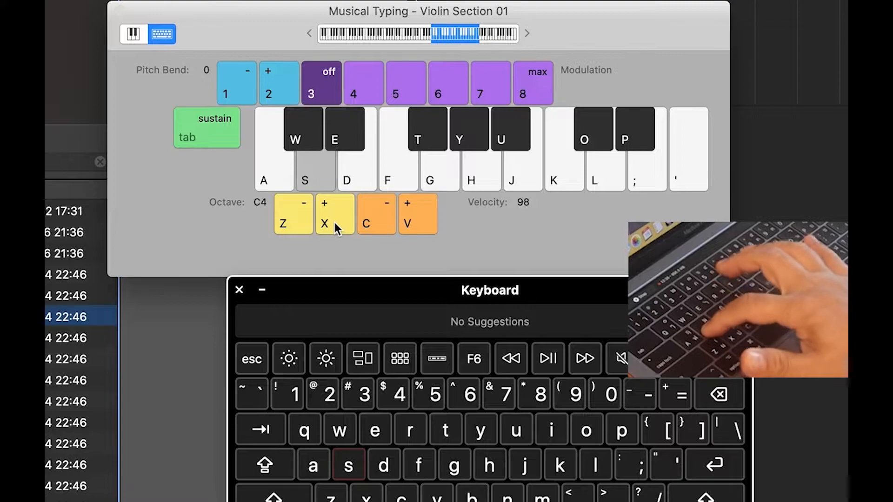
key("j")
key("k")
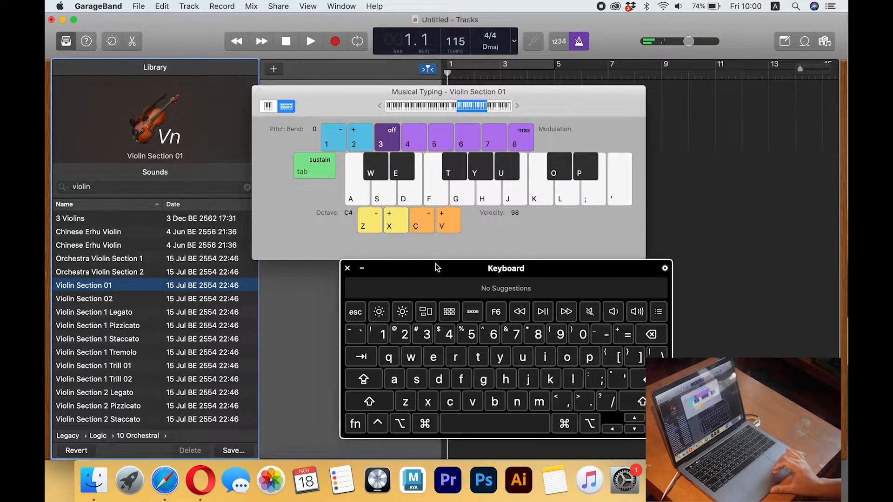
Move the on-screen Keyboard and Musical Typing windows clear of the track header and timeline, with the playhead at bar 1.
left_click_drag(437, 268, 563, 266)
left_click_drag(323, 107, 116, 188)
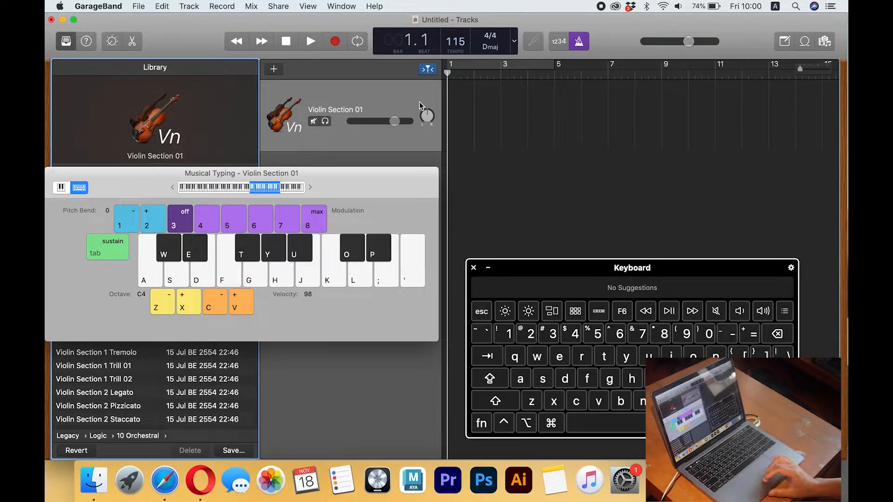
mouse_move(451, 75)
left_mouse_down()
mouse_move(486, 75)
mouse_move(437, 76)
left_mouse_up()
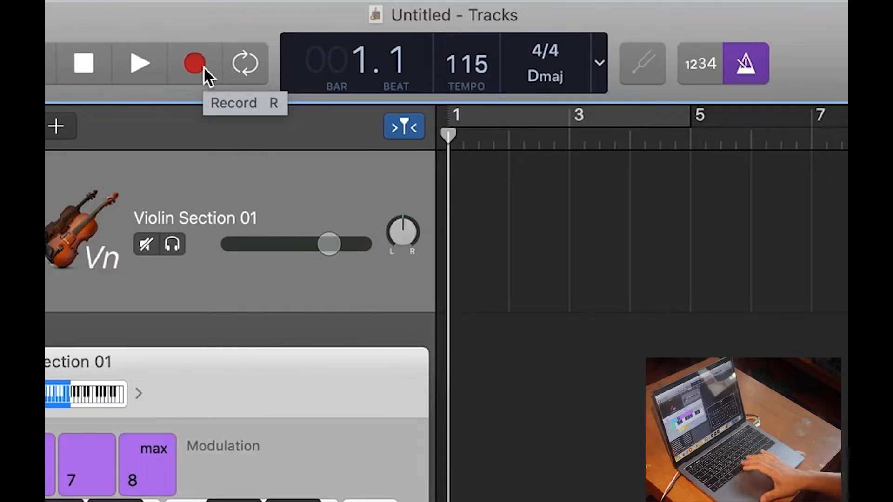
Start recording on the Violin Section 01 track and play the opening phrase A, S, D, D, D, S, A, G.
left_click(340, 45)
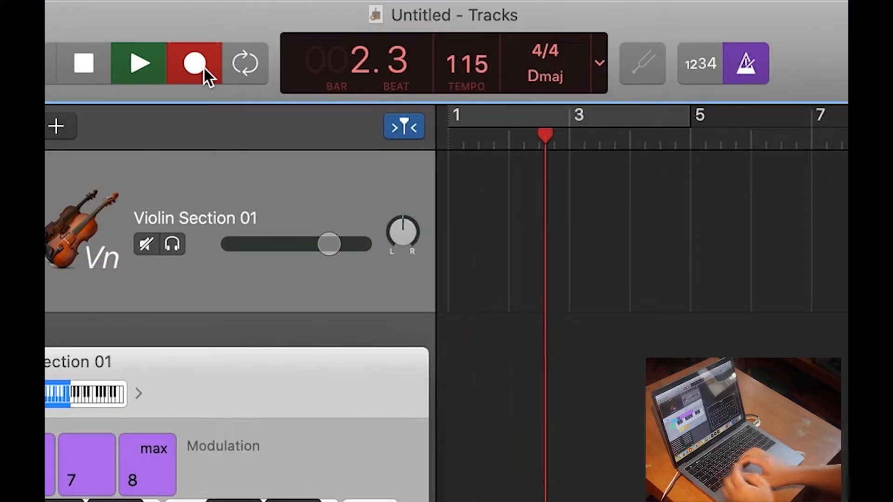
key("a")
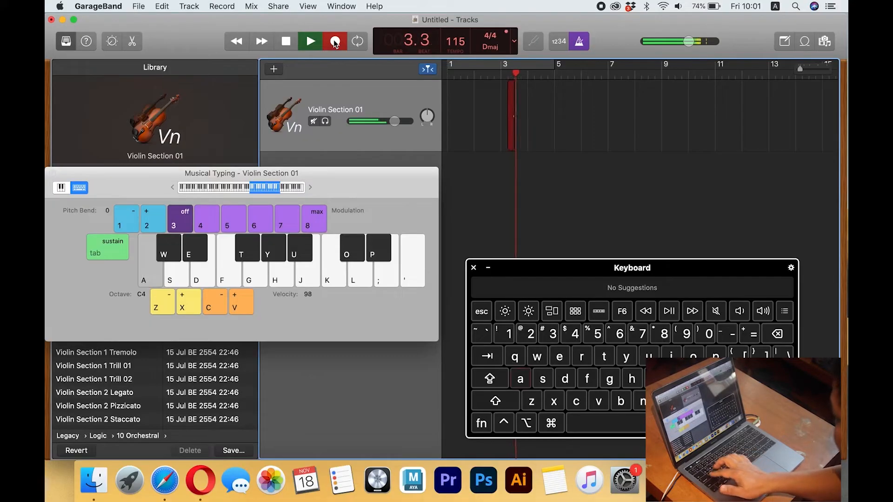
key("s")
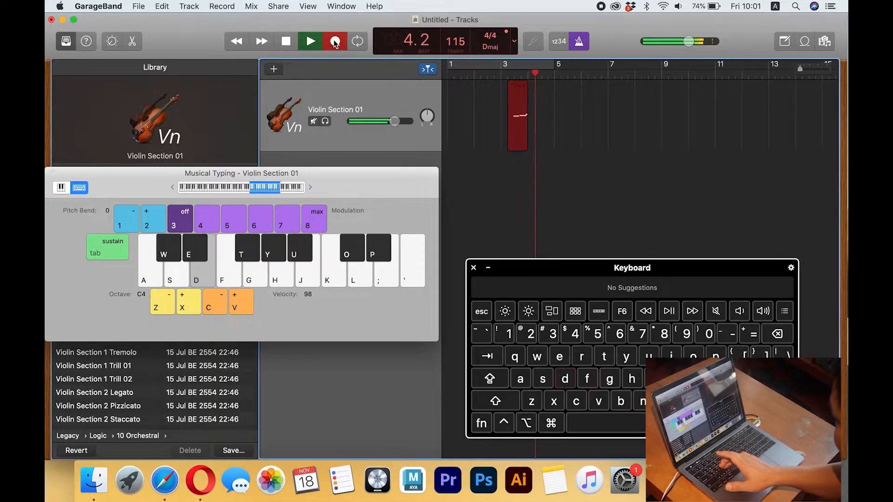
key("d")
key("d")
key("d")
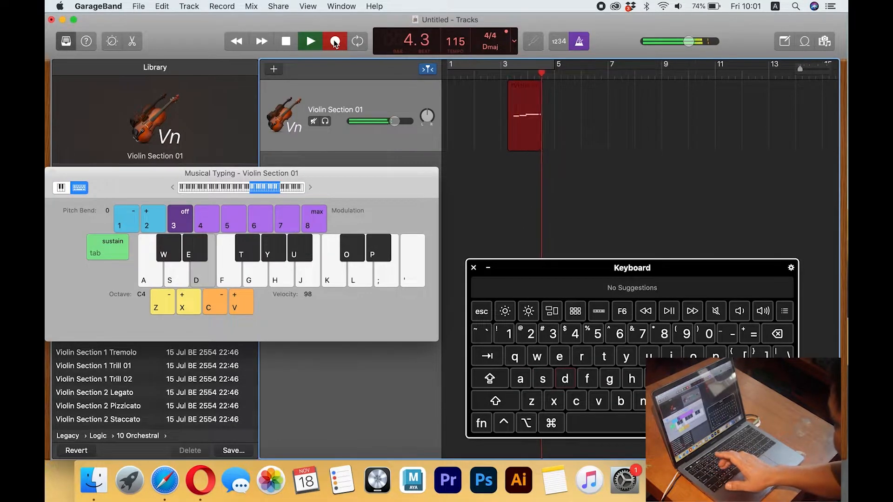
key("s")
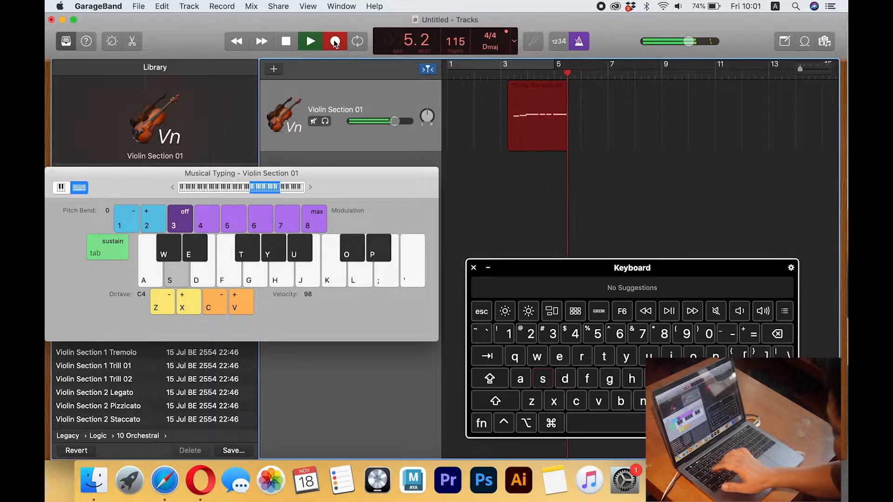
key("a")
key("g")
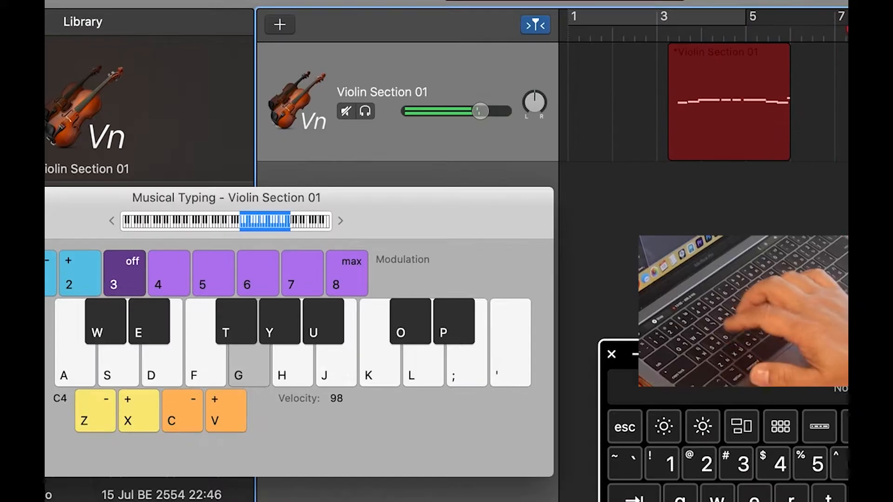
Continue the violin recording with the phrase D, F, G, G, G, F, D, S.
key("d")
key("f")
key("g")
key("g")
key("g")
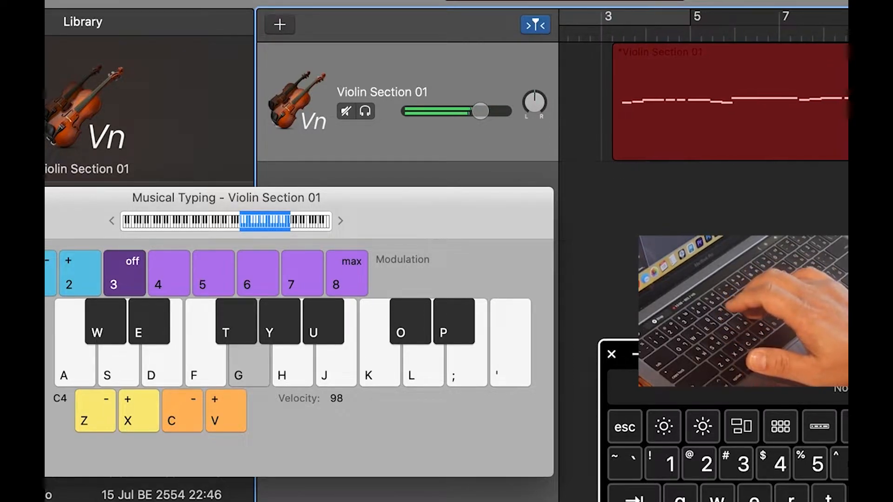
key("f")
key("d")
key("s")
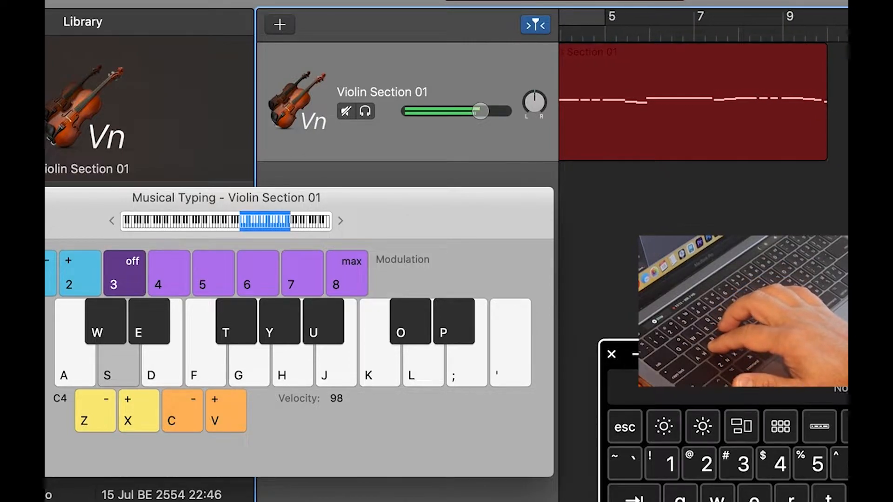
Record the next violin phrase, moving between D, F and S and falling to A.
key("d")
key("f")
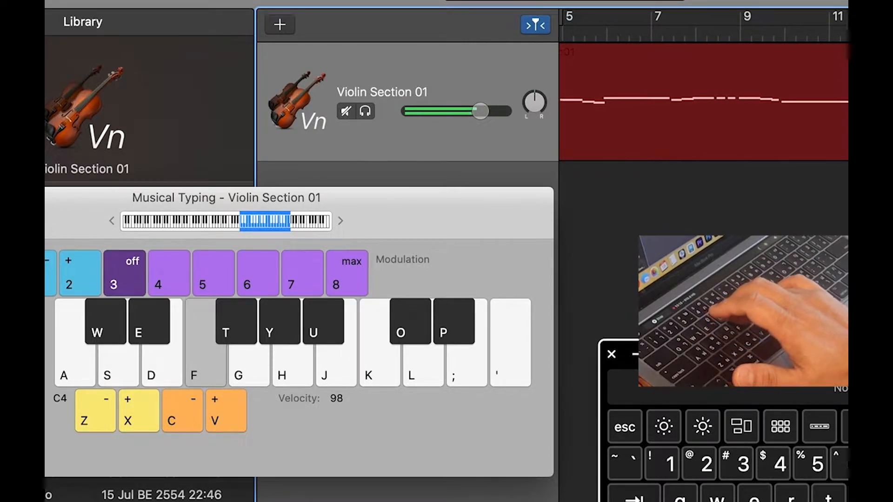
key("f")
key("d")
key("s")
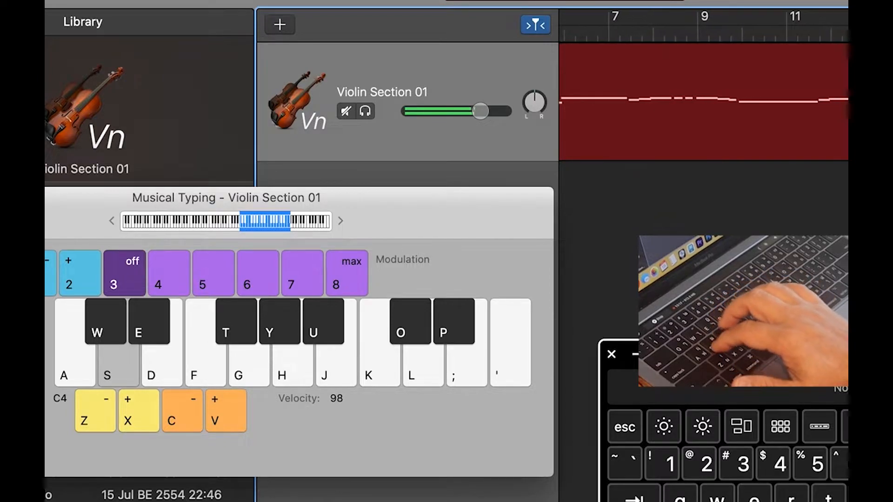
key("d")
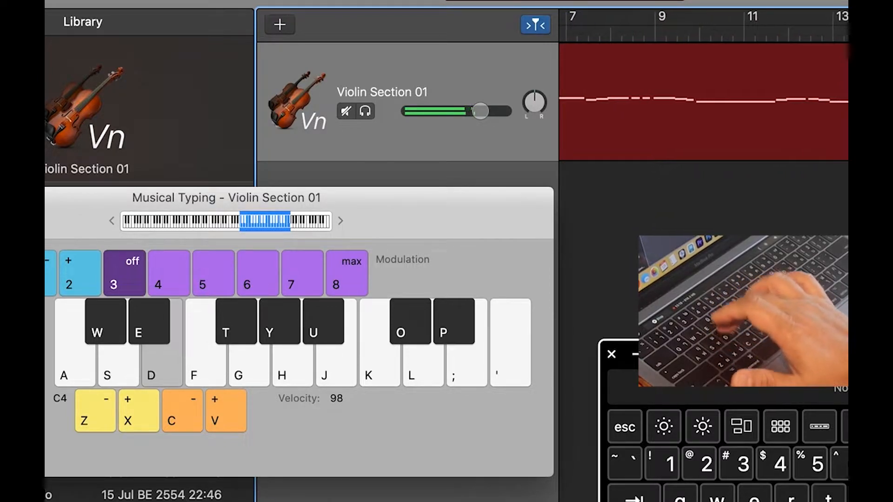
key("s")
key("a")
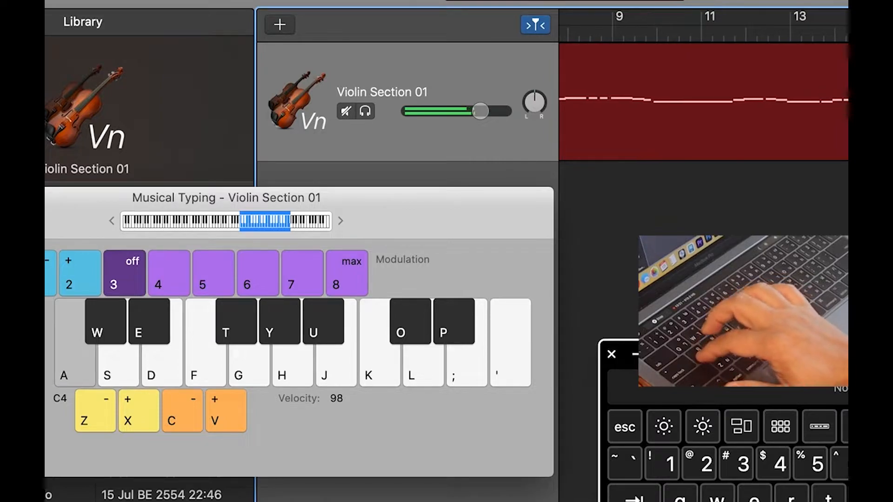
Record the closing violin phrase S, D, F, D, S and end on the high K.
key("s")
key("d")
key("f")
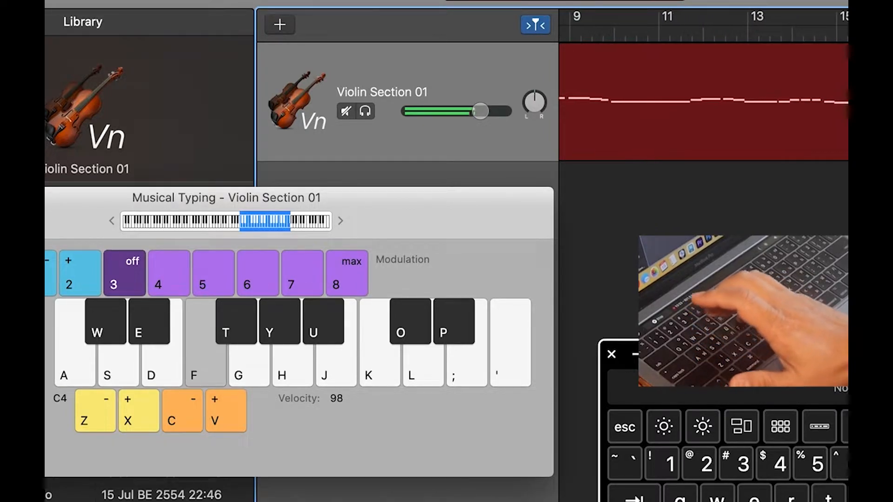
key("d")
key("s")
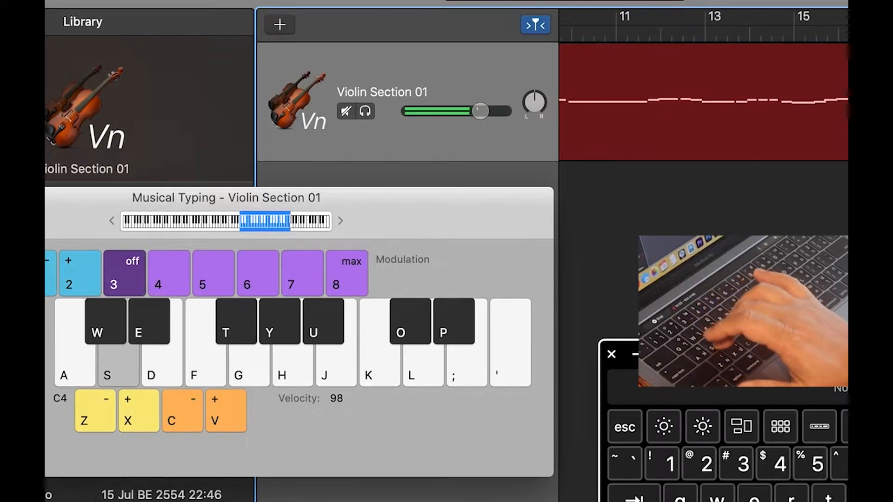
key("k")
key("j")
key("k")
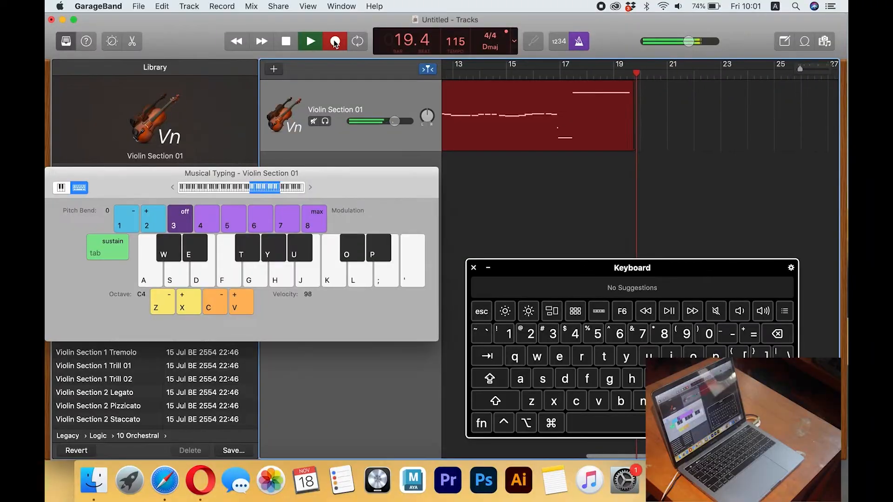
End the violin recording and stop the transport, fitting the whole recorded region in the timeline view.
left_click(334, 41)
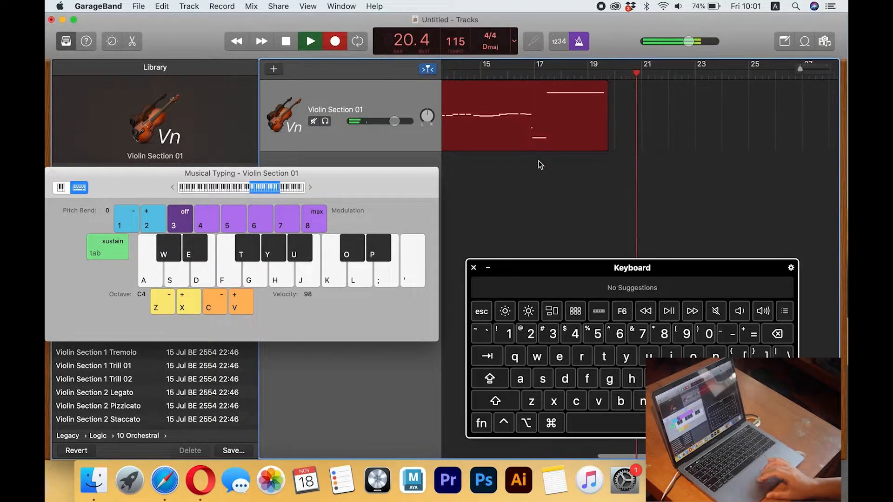
key("r")
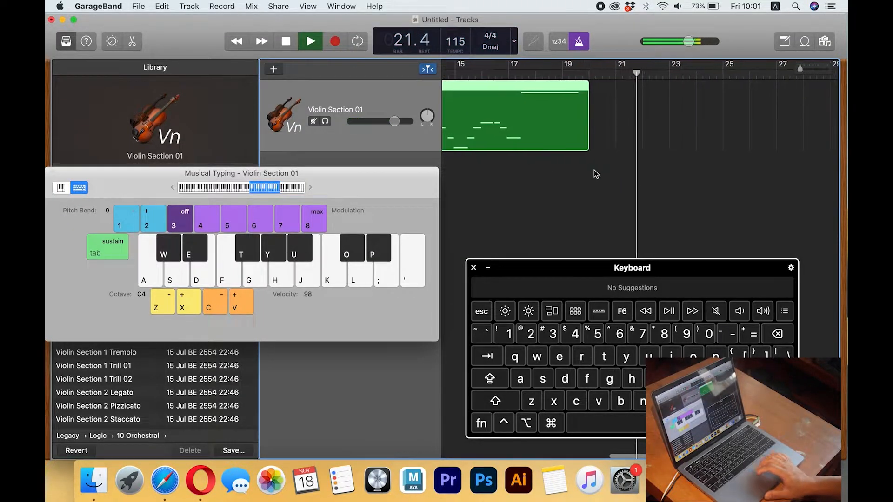
key("space")
key("super+Left")
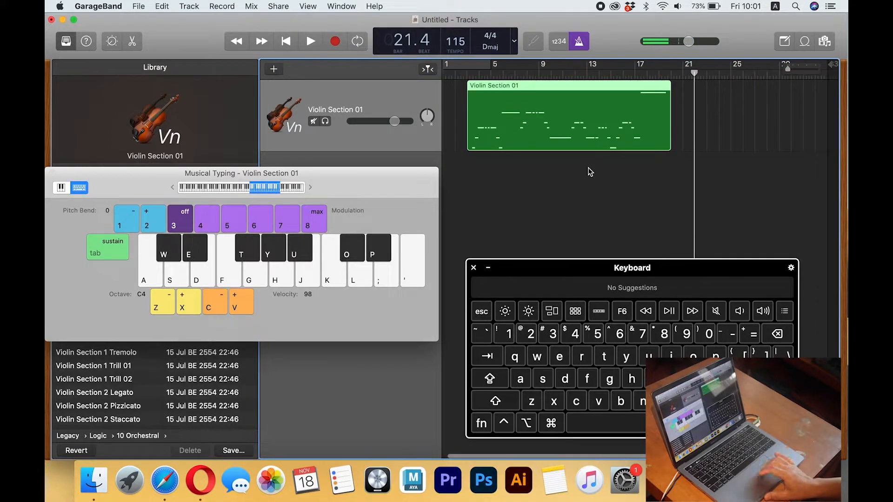
Move the playhead to bar 3 and play back the recorded Violin Section 01 region.
left_click(470, 75)
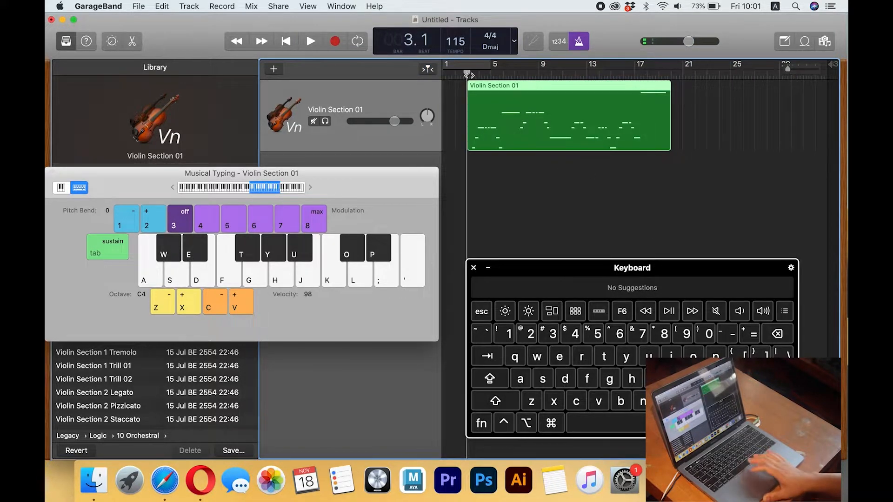
key("space")
key("a")
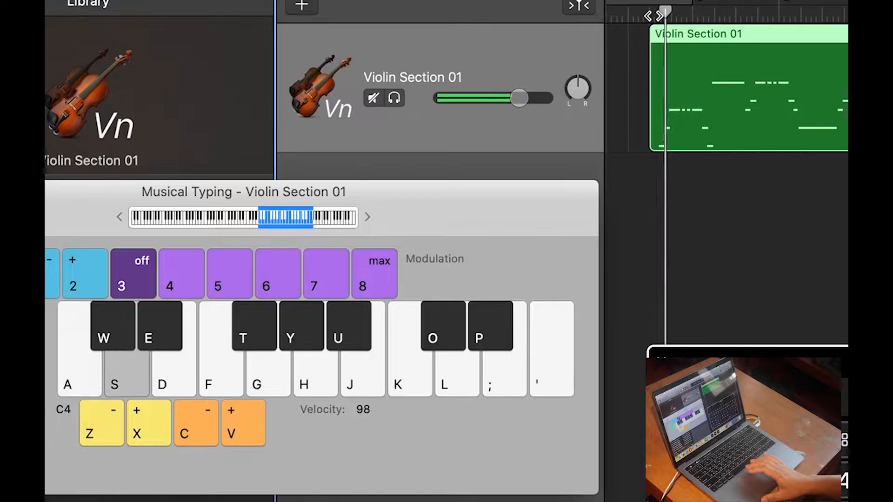
key("d")
key("d")
key("d")
key("d")
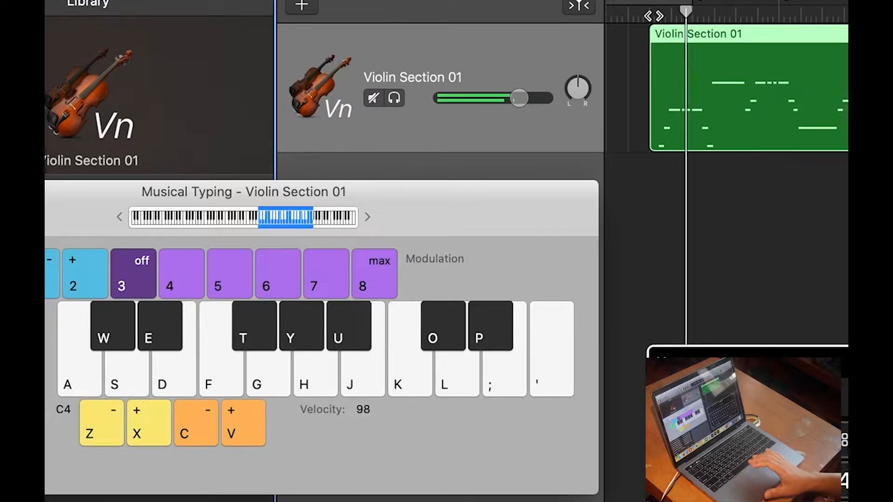
key("s")
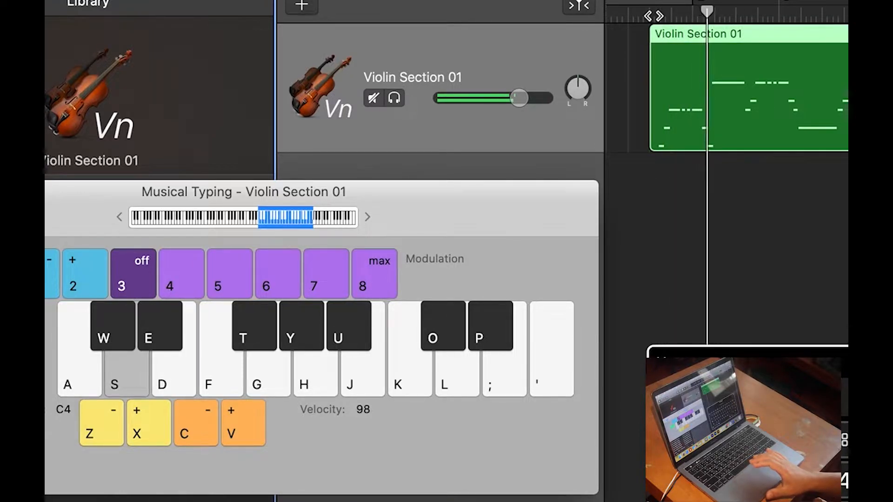
key("a")
key("g")
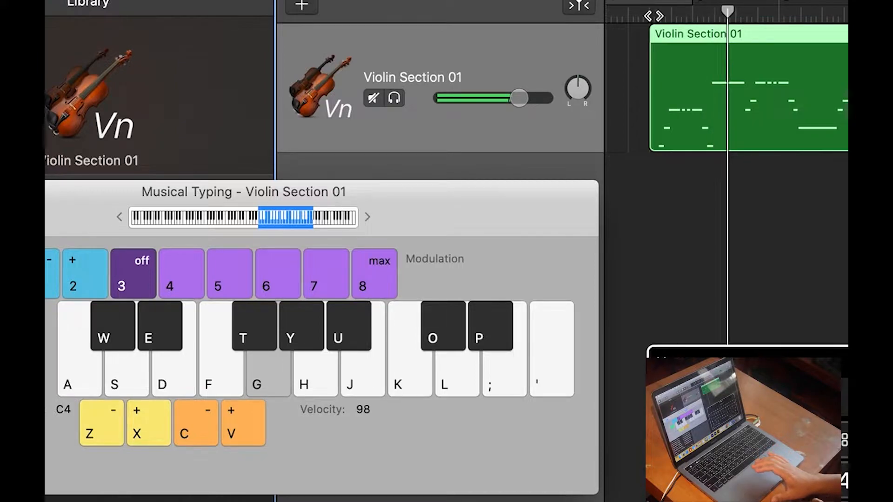
key("d")
key("f")
key("g")
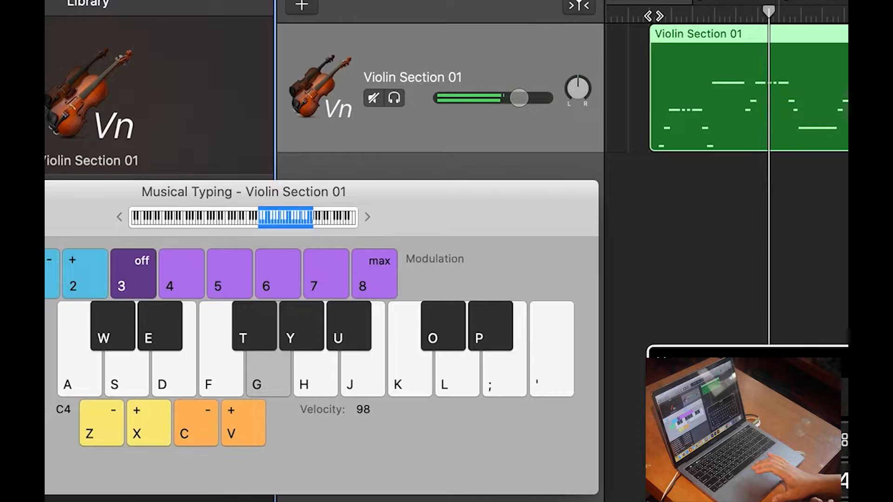
key("f")
key("d")
key("s")
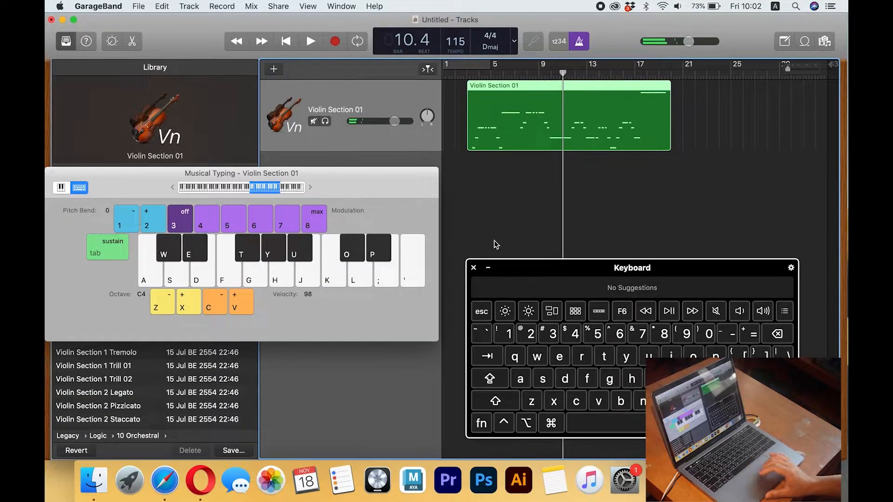
Close the Musical Typing and on-screen Keyboard windows and open the editor for the Violin Section 01 region.
left_click_drag(496, 269, 521, 271)
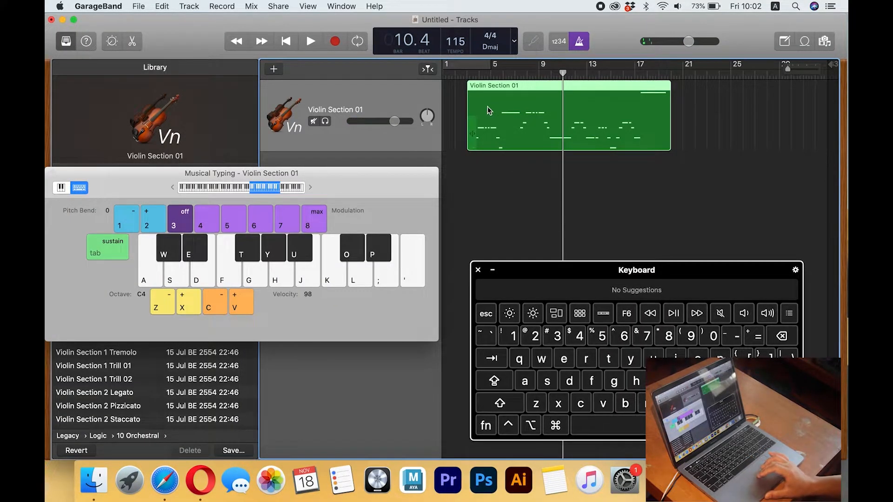
left_click_drag(132, 180, 196, 180)
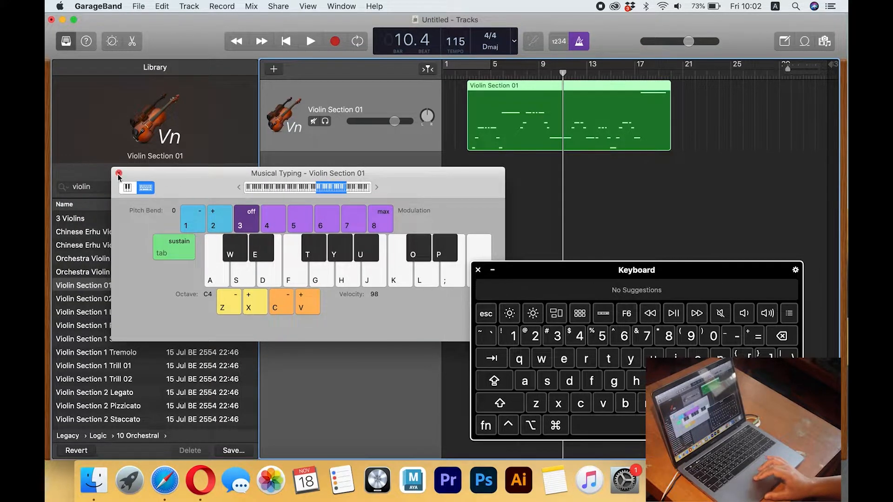
left_click(118, 173)
left_click(478, 271)
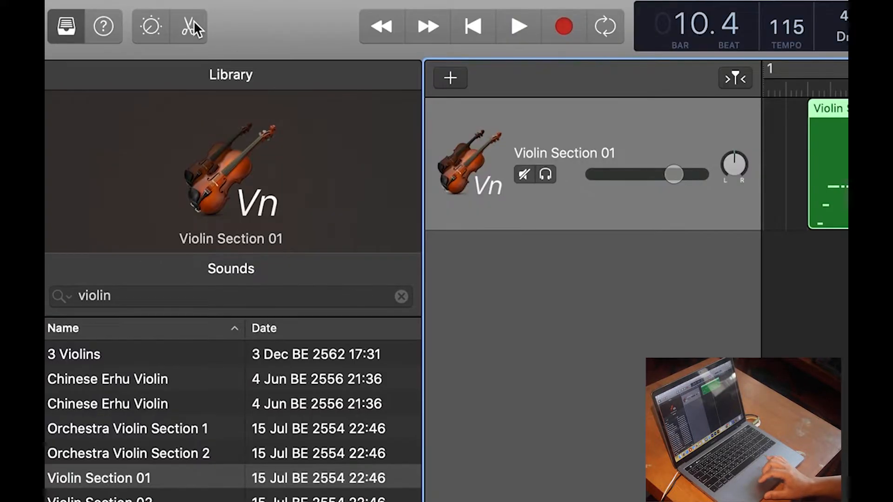
left_click(189, 26)
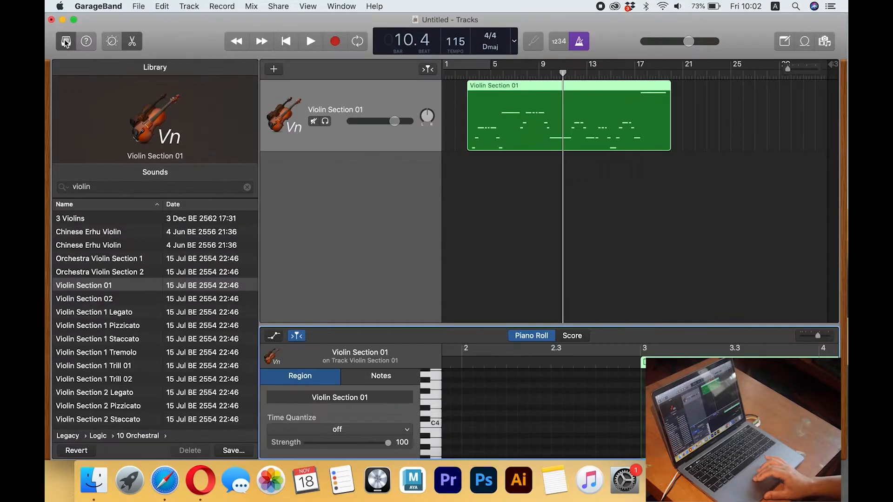
Hide the Library and enlarge the Piano Roll editor so it fills most of the window's height.
left_click(67, 28)
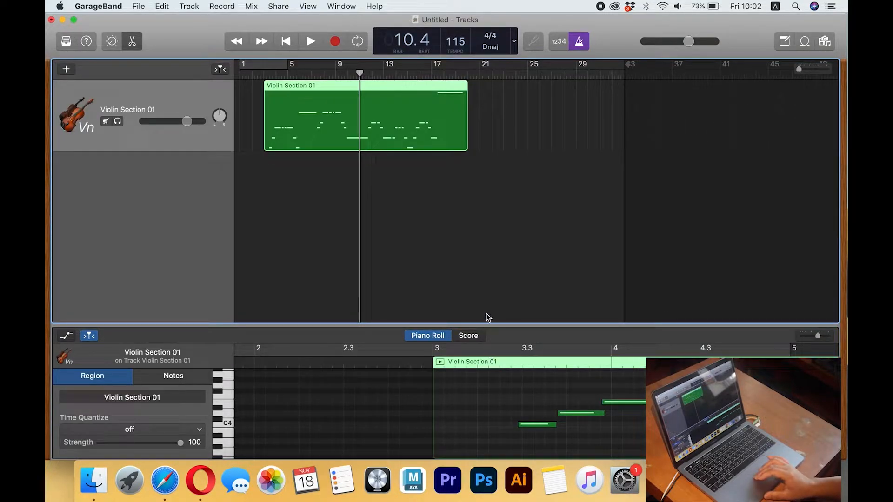
left_click_drag(480, 324, 460, 197)
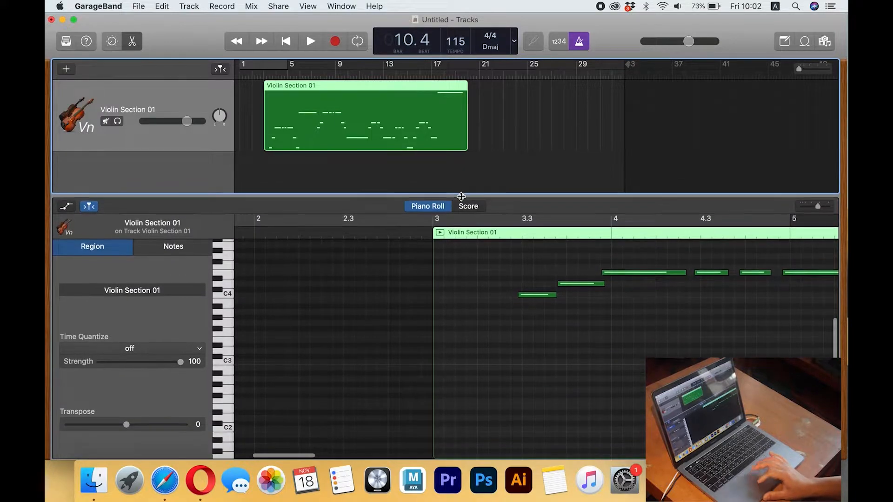
Place the playhead in the Piano Roll at bar 3 beat 3, by the first violin note.
key("z")
scroll(384, 298, "up", 10)
scroll(384, 298, "left", 15)
scroll(384, 298, "down", 5)
scroll(384, 298, "up", 5)
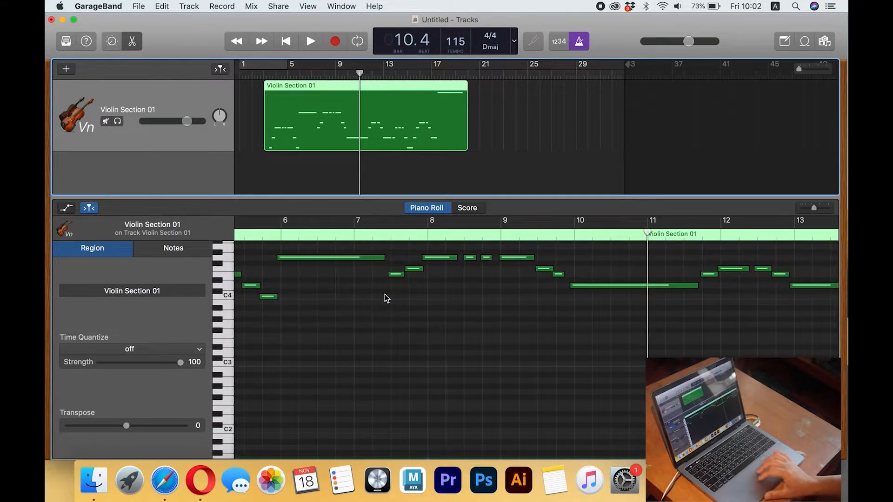
scroll(384, 298, "left", 10)
left_click(353, 235)
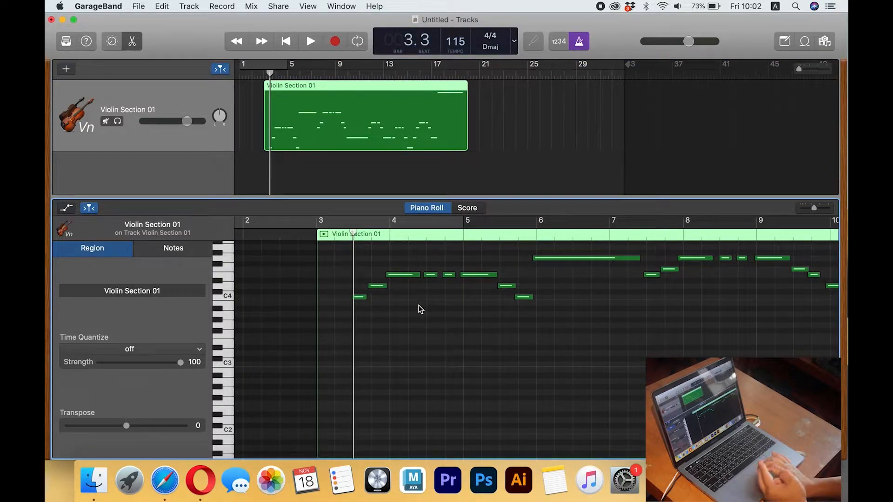
Examine how the starts of the first violin notes line up with the beat grid around bar 3 beat 3.
scroll(413, 303, "up", 4)
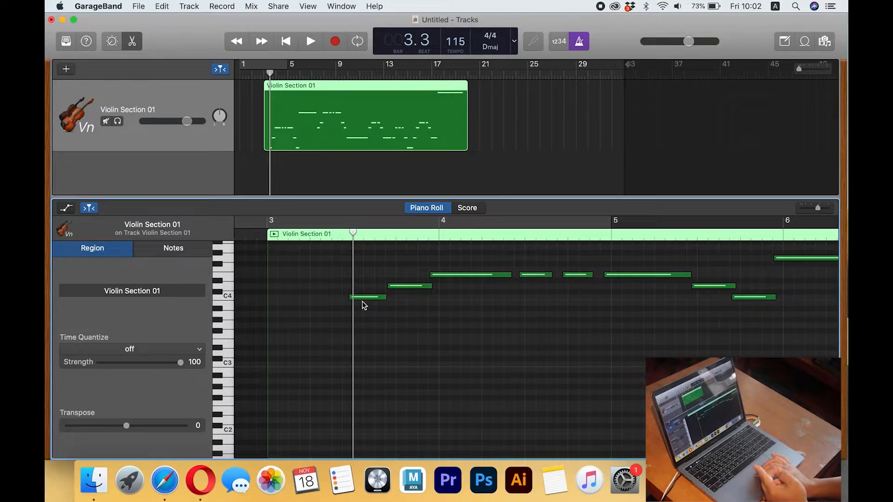
scroll(443, 273, "down", 4)
scroll(443, 274, "up", 4)
scroll(442, 274, "down", 1)
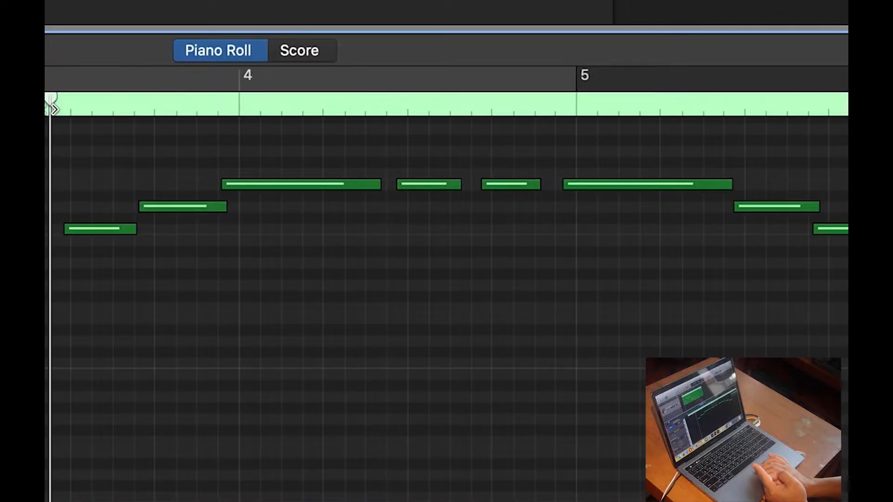
left_click(343, 236)
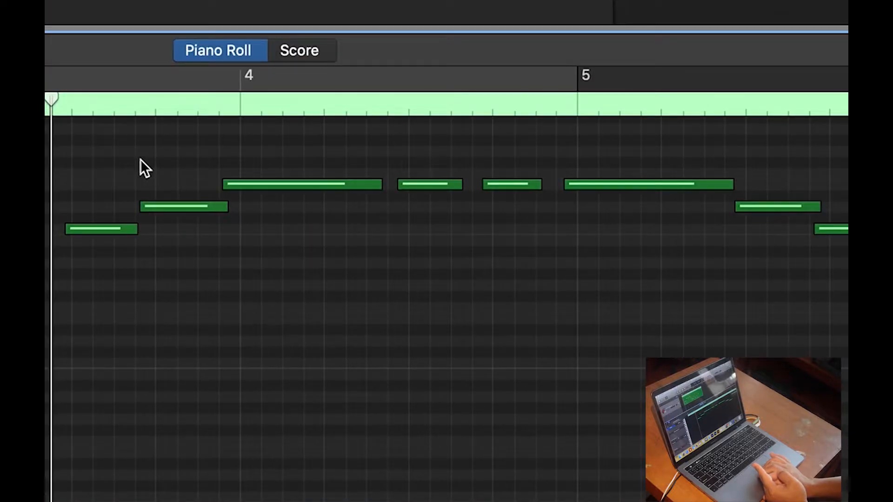
scroll(86, 219, "up", 5)
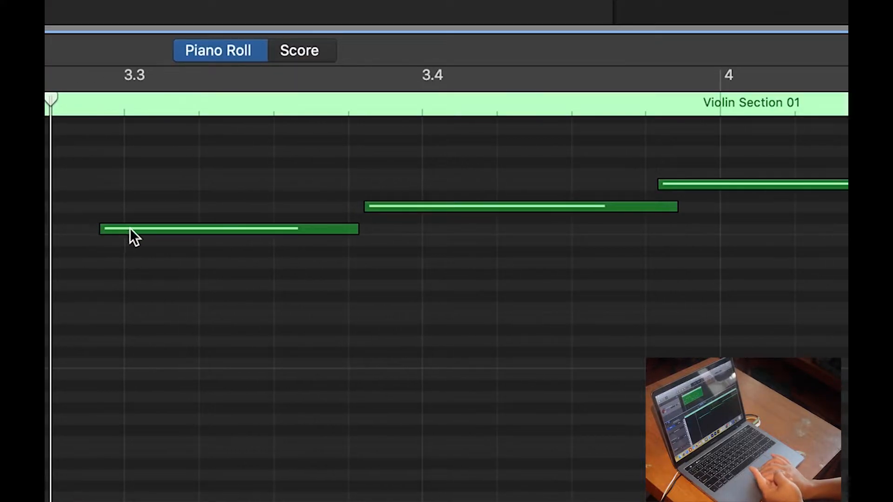
left_click(124, 113)
scroll(451, 207, "down", 10)
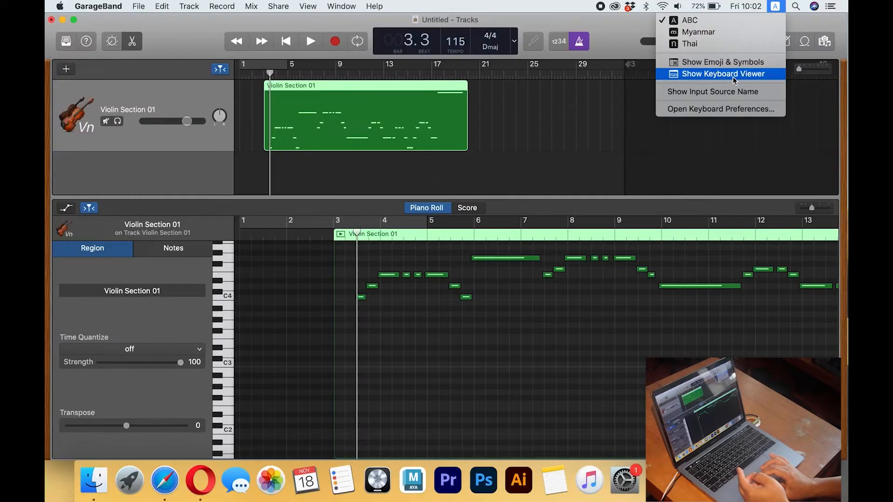
Show the Keyboard Viewer and move it up, clear of the first violin notes in the Piano Roll.
left_click(732, 76)
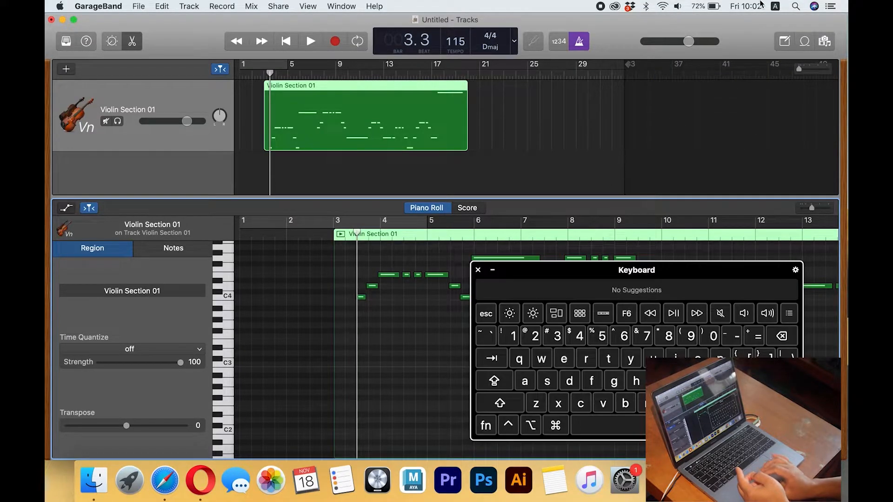
left_click_drag(603, 272, 572, 79)
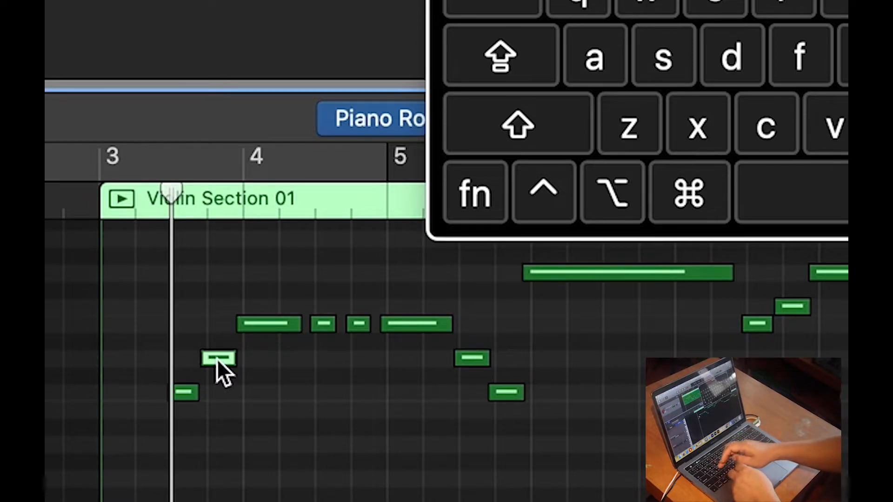
Select all notes in the Violin Section 01 region and quantize them, first to 1/16 Note and finally to 1/8 Note.
key("super+a")
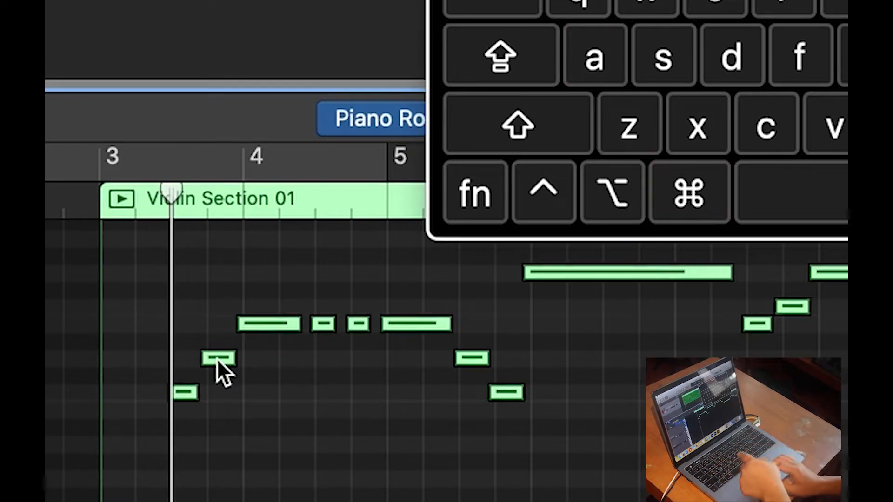
mouse_move(217, 361)
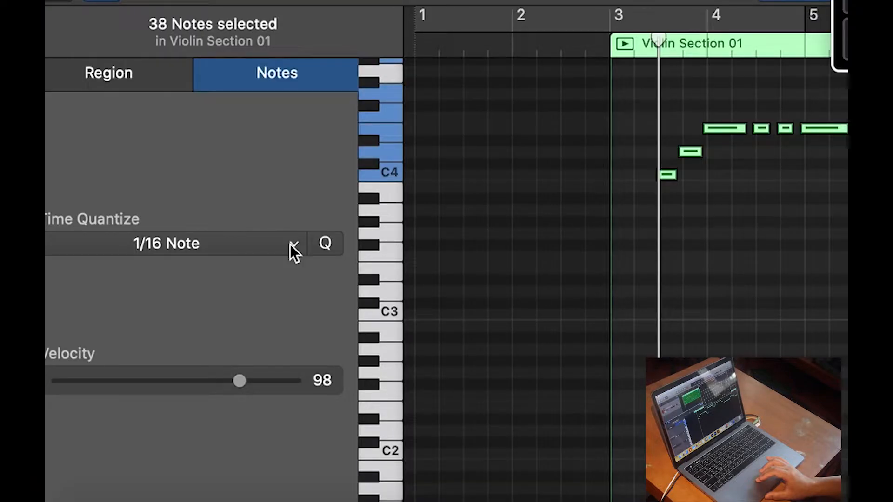
left_click(291, 244)
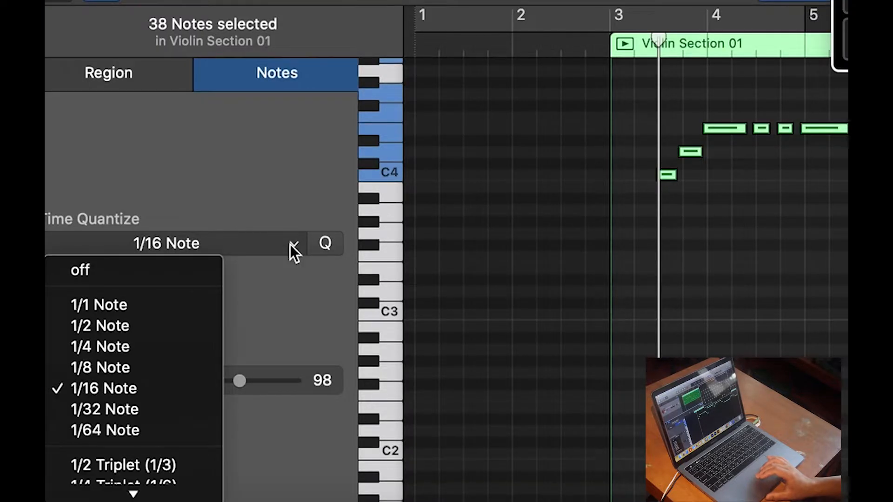
left_click(122, 385)
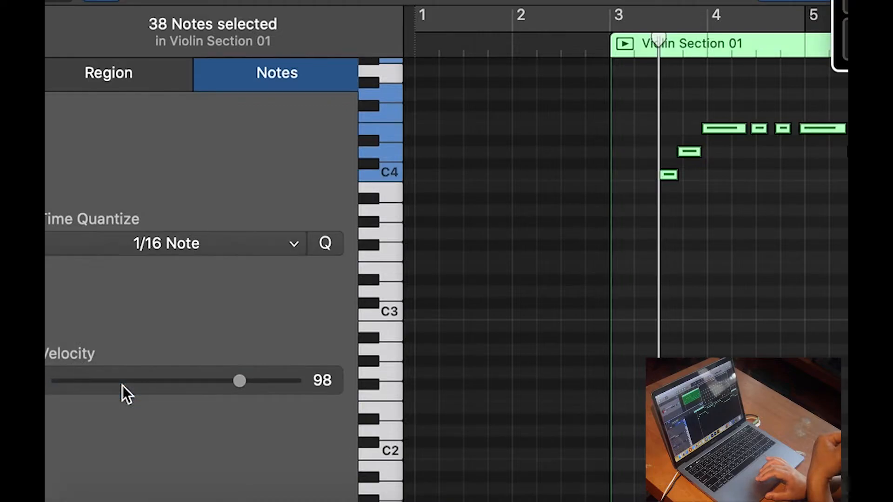
left_click(221, 241)
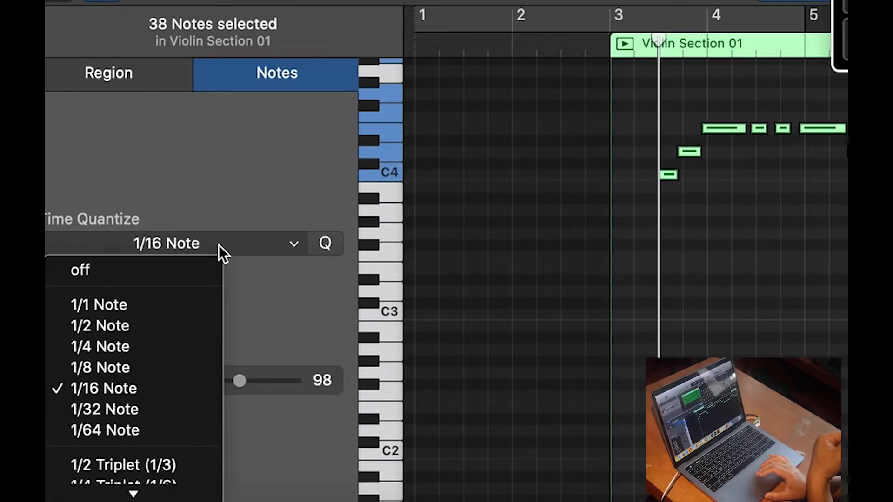
left_click(107, 369)
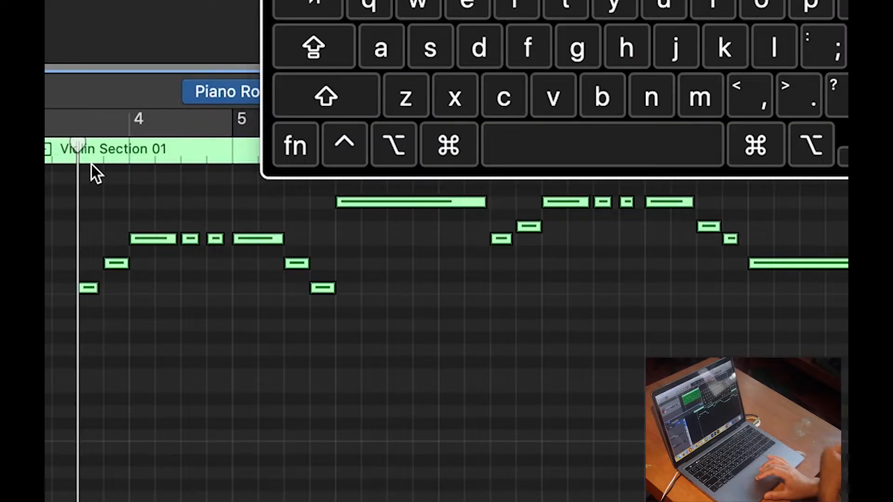
Play back the quantized violin region from its start, and play its closing bars with the Keyboard window moved aside.
left_click(26, 118)
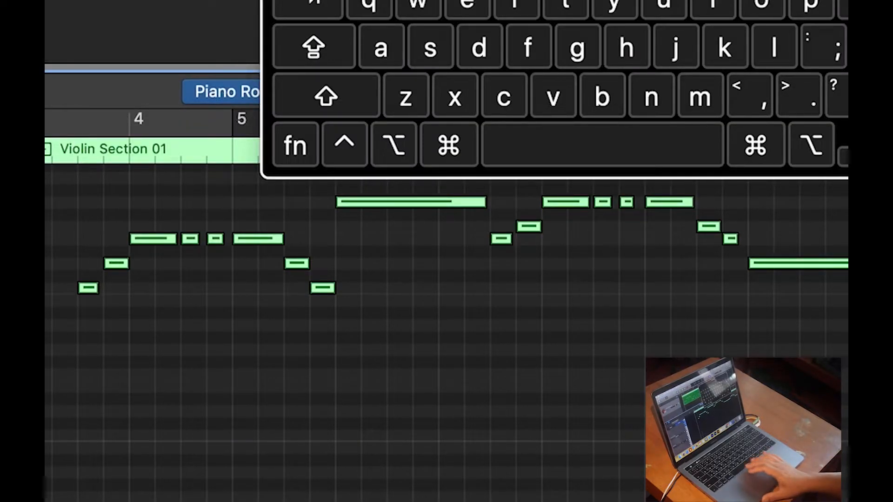
key("space")
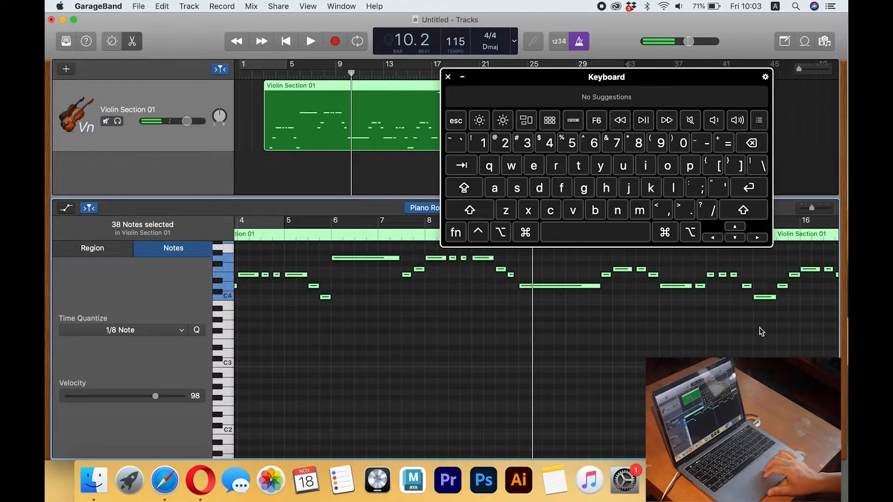
scroll(761, 332, "right", 10)
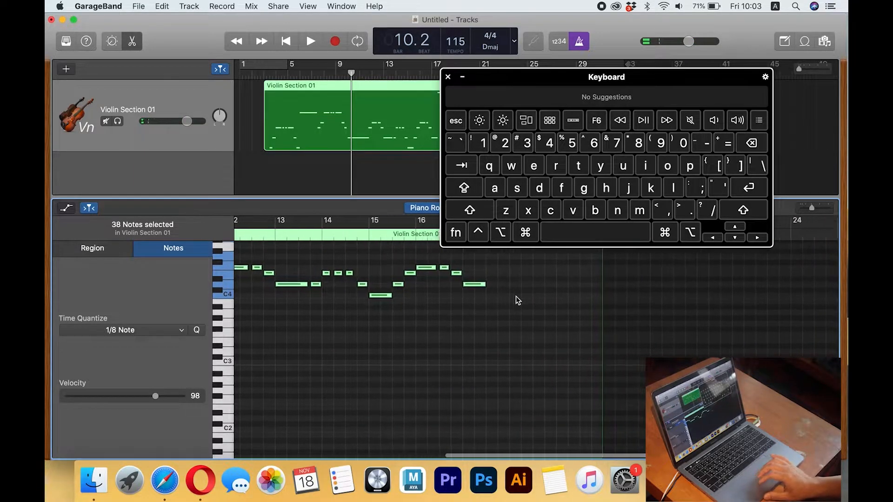
left_click(378, 232)
key("space")
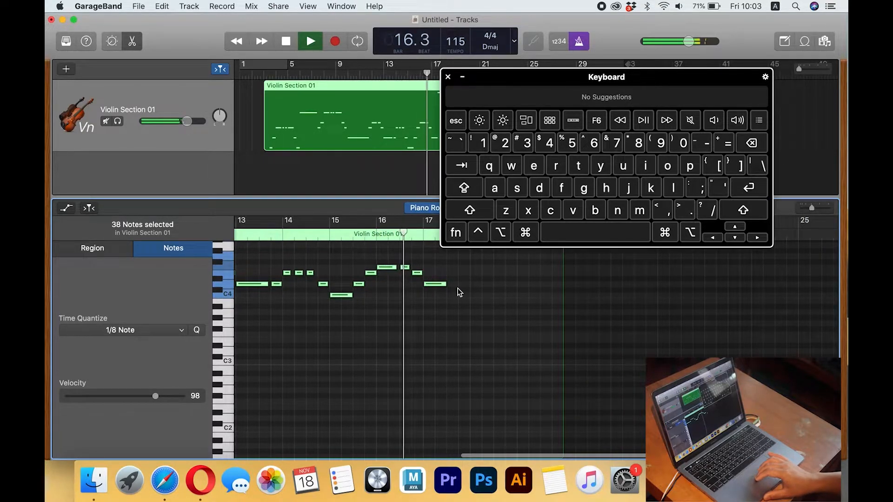
scroll(458, 292, "up", 5)
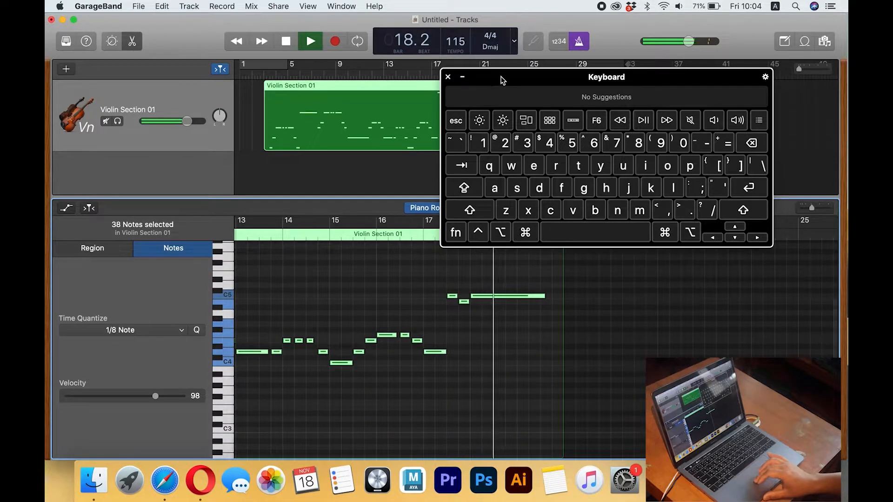
left_click_drag(502, 78, 664, 78)
key("space")
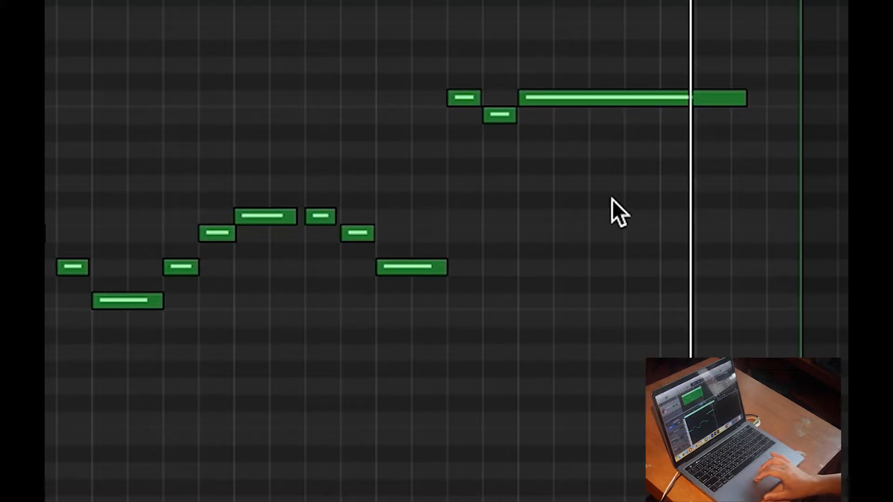
Select the last three high notes of the melody and move them down one octave, undoing the unwanted single-note change.
left_click_drag(637, 200, 464, 74)
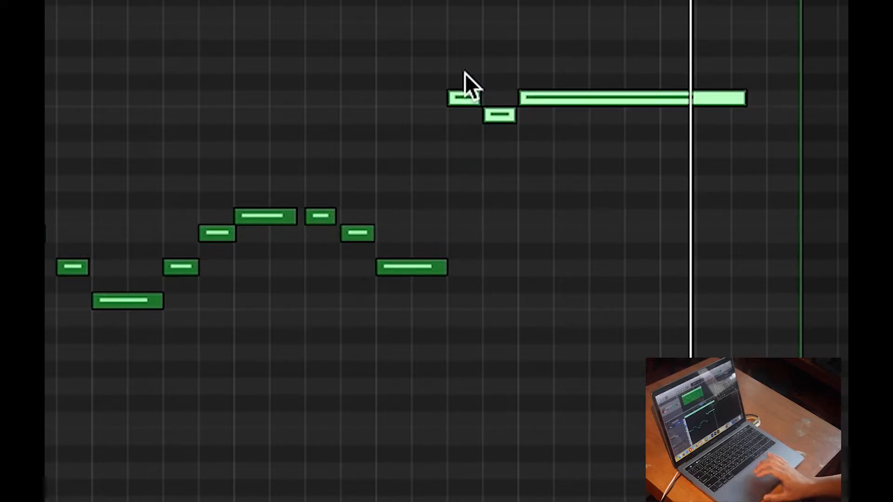
left_click(466, 98)
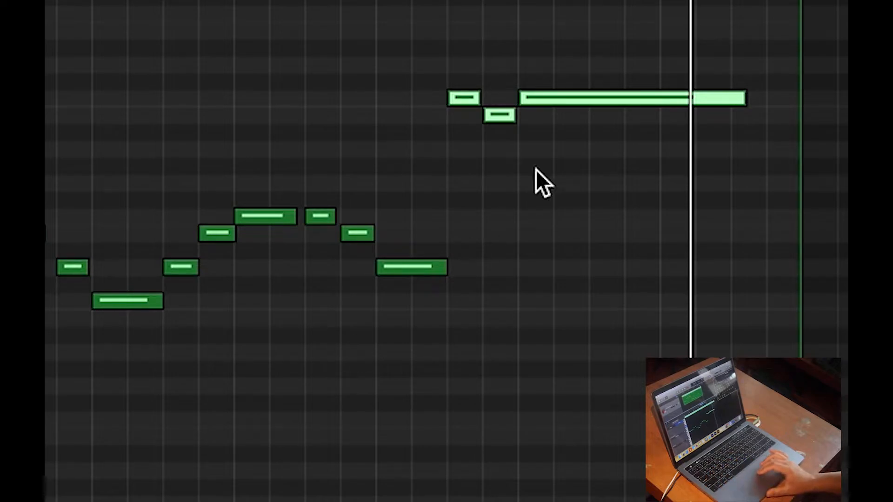
scroll(468, 118, "down", 3)
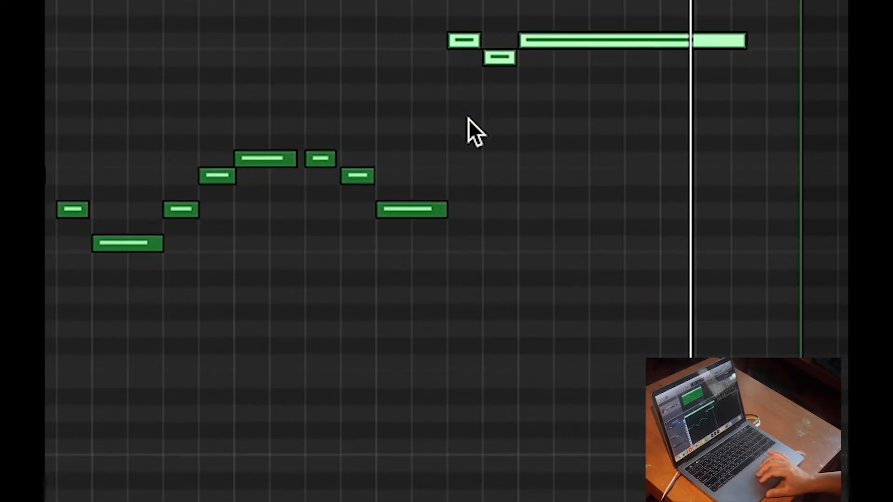
left_click(462, 34)
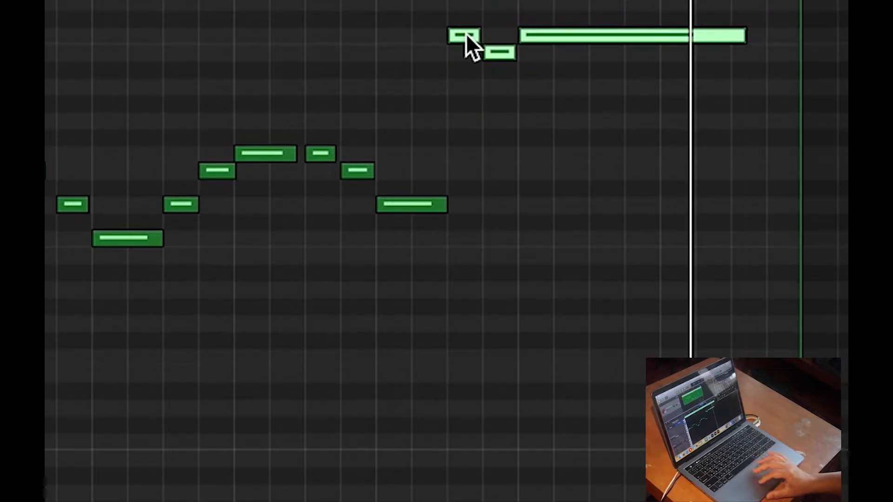
left_click(466, 34)
left_click(489, 223)
key("super+z")
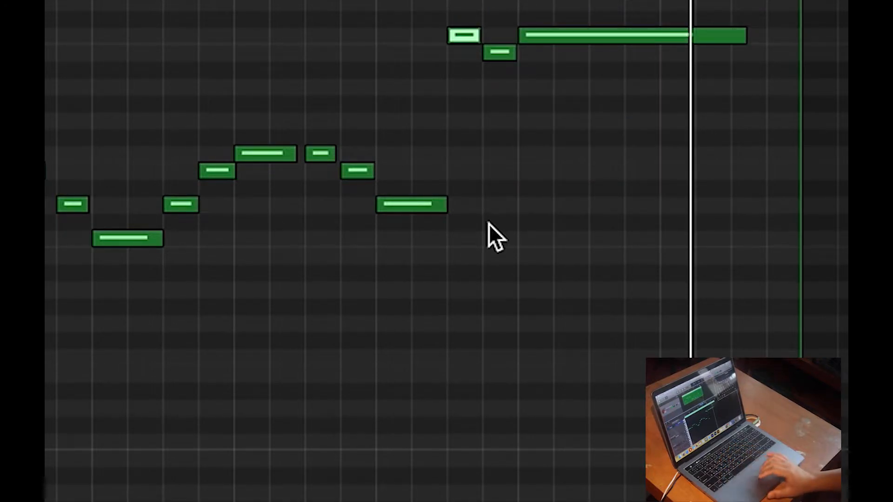
mouse_move(612, 88)
left_mouse_down()
mouse_move(484, 20)
mouse_move(466, 37)
mouse_move(467, 235)
left_mouse_up()
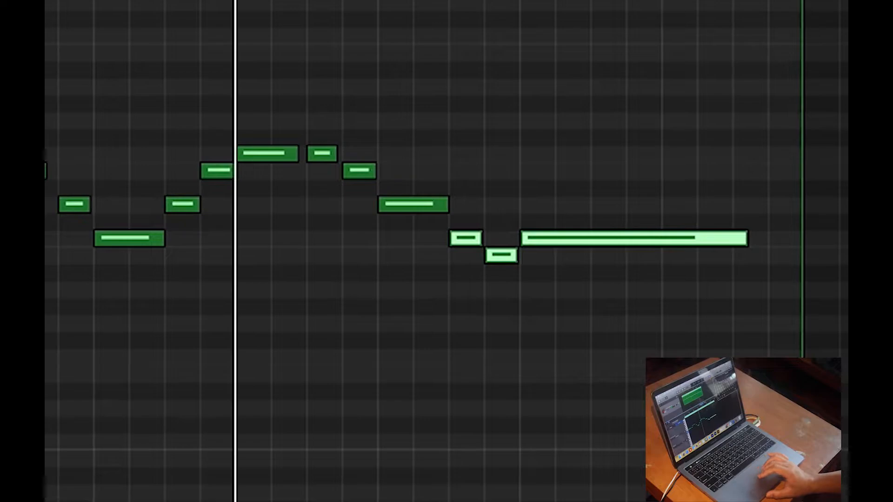
Play back the closing bars of the melody with the lowered notes through to the region's end.
left_click(494, 8)
key("space")
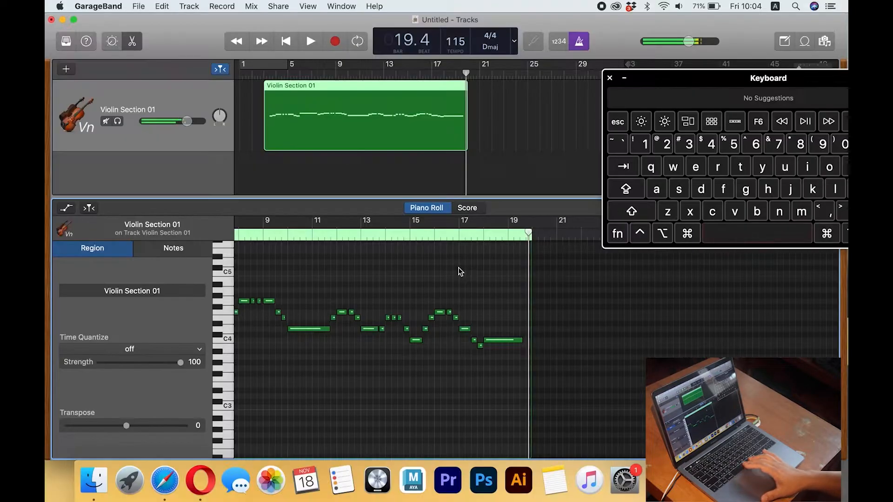
key("space")
Move the playhead to bar 2 in the timeline and close the on-screen Keyboard window.
key("Tab")
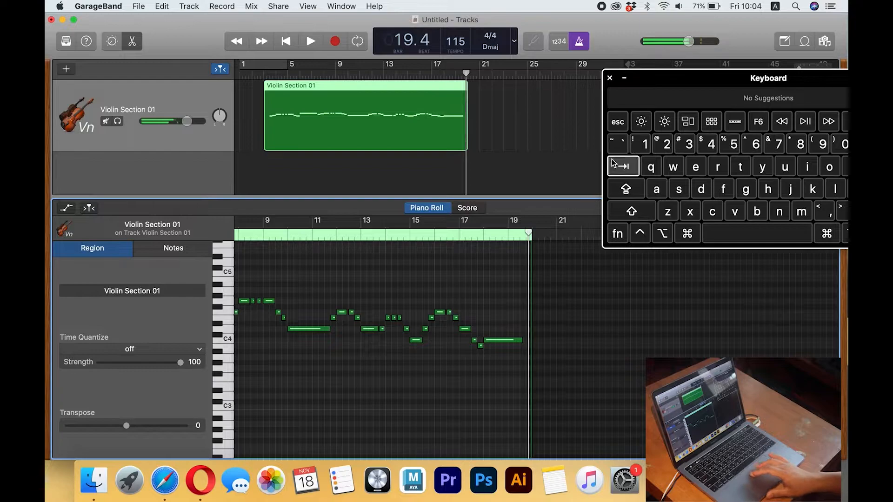
left_click_drag(687, 84, 613, 181)
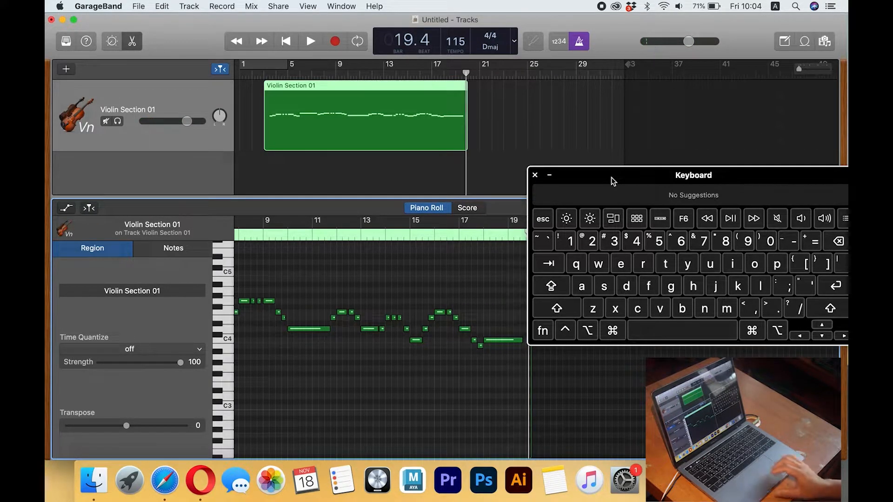
left_click_drag(600, 180, 640, 179)
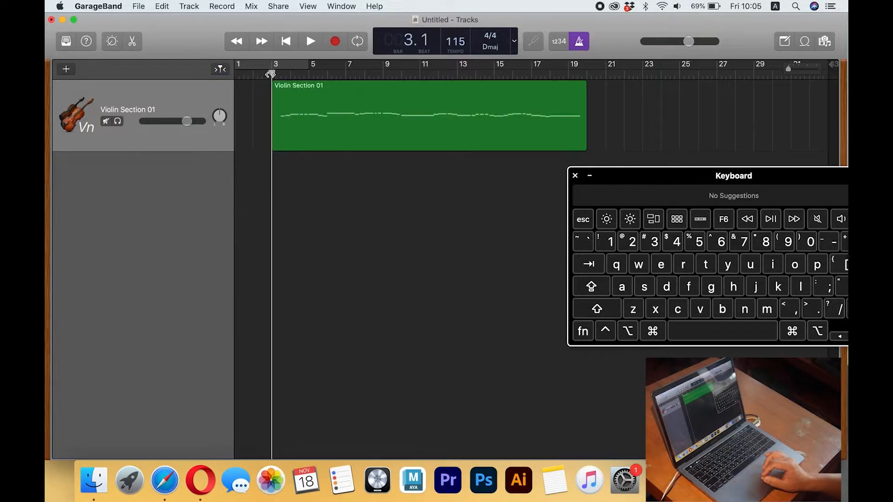
left_click_drag(269, 75, 252, 74)
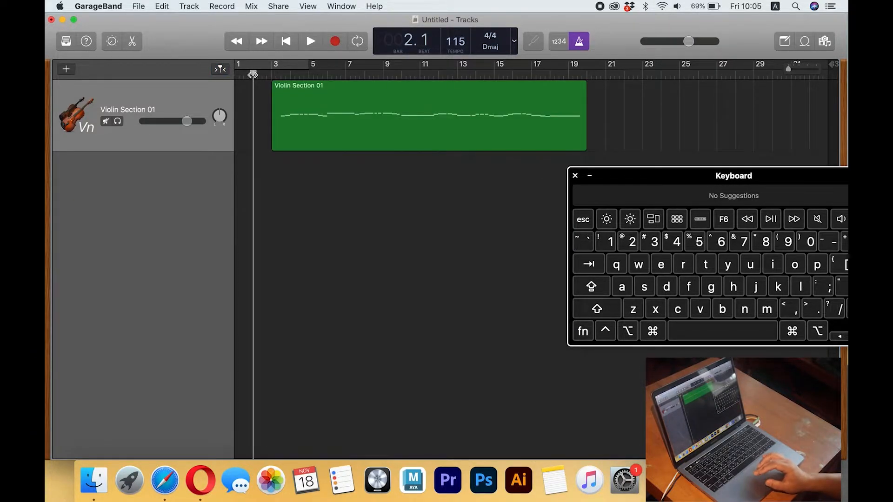
left_click(576, 176)
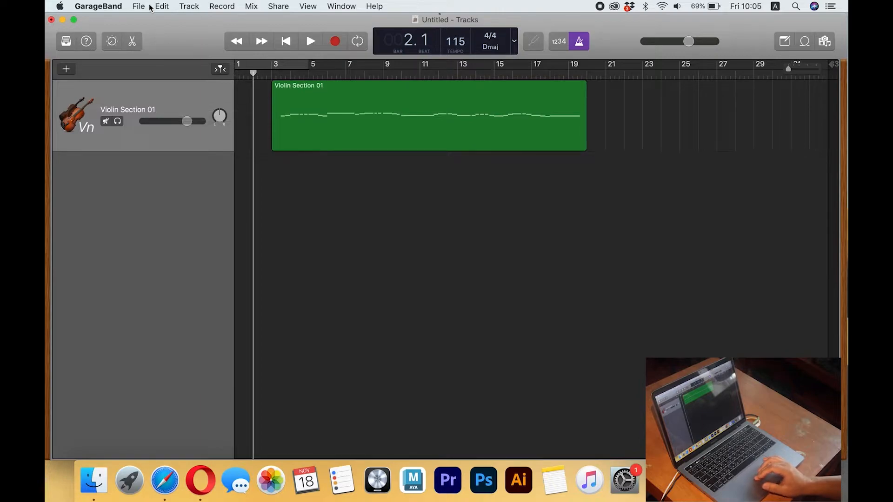
Add a new Software Instrument track below the violin track.
left_click(187, 6)
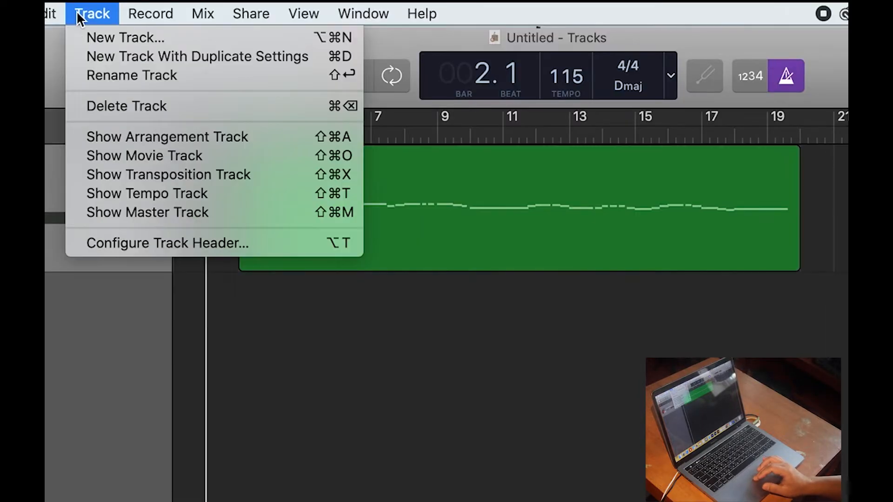
left_click(112, 39)
left_click(241, 205)
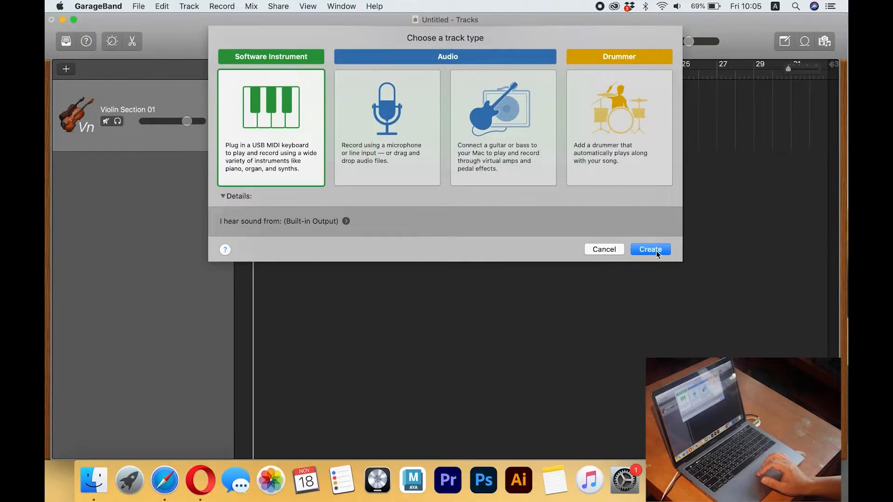
left_click(650, 249)
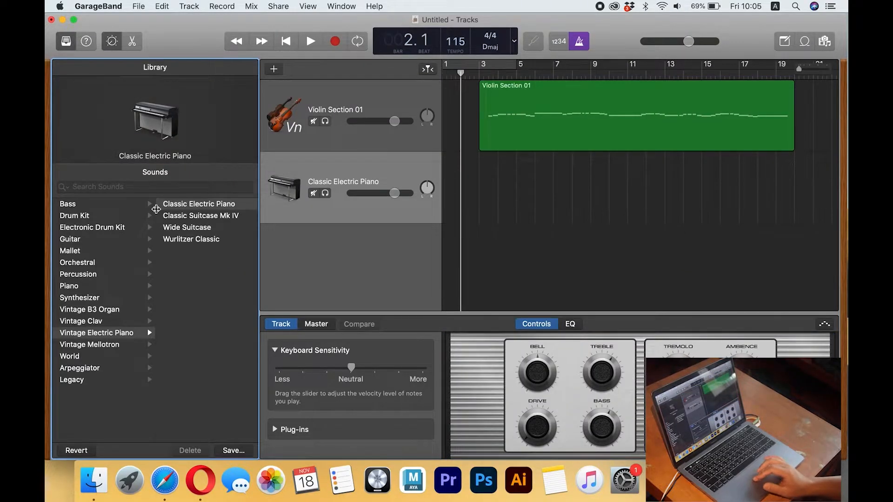
Assign the SoCal drum kit to the new track and hide the Smart Controls and the Library.
left_click(112, 41)
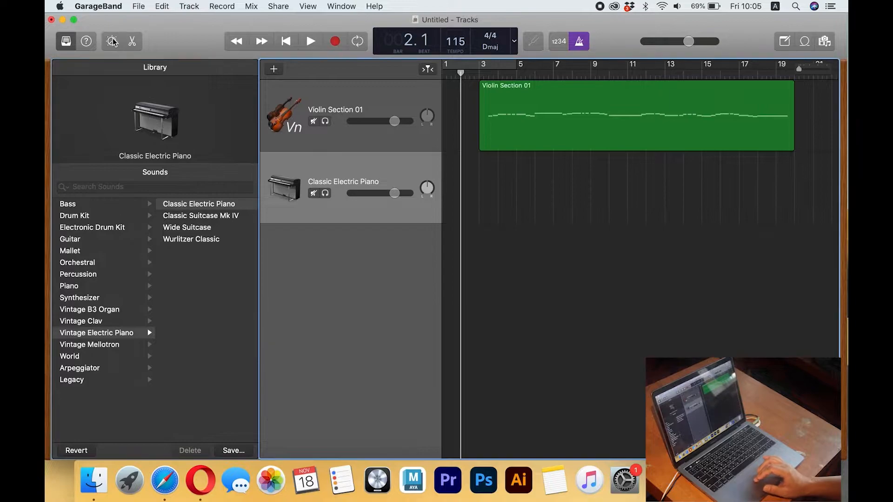
left_click(66, 41)
left_click(66, 41)
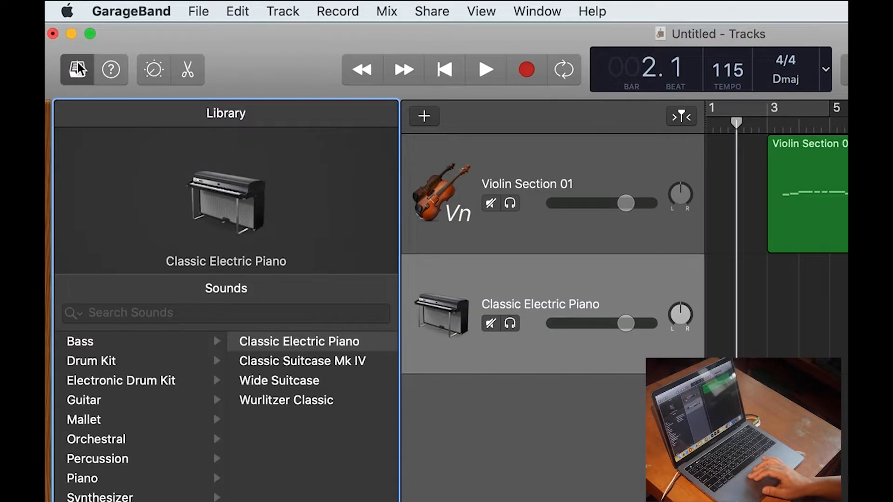
left_click(105, 362)
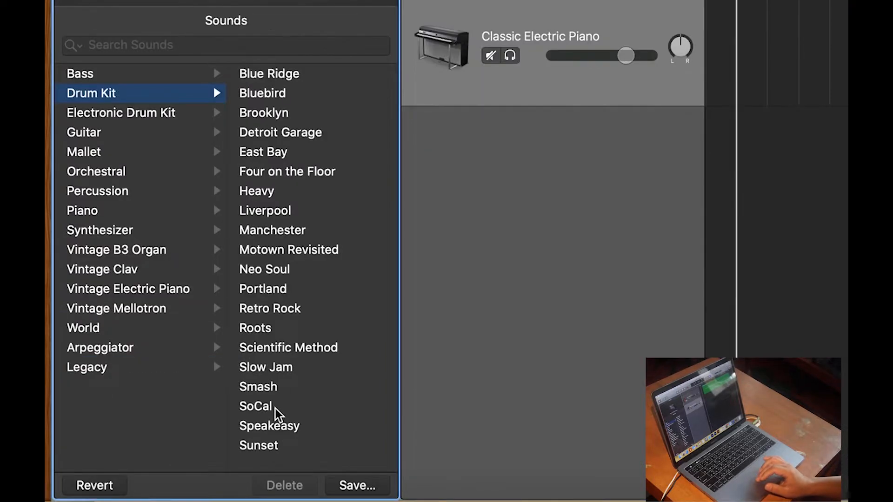
left_click(273, 410)
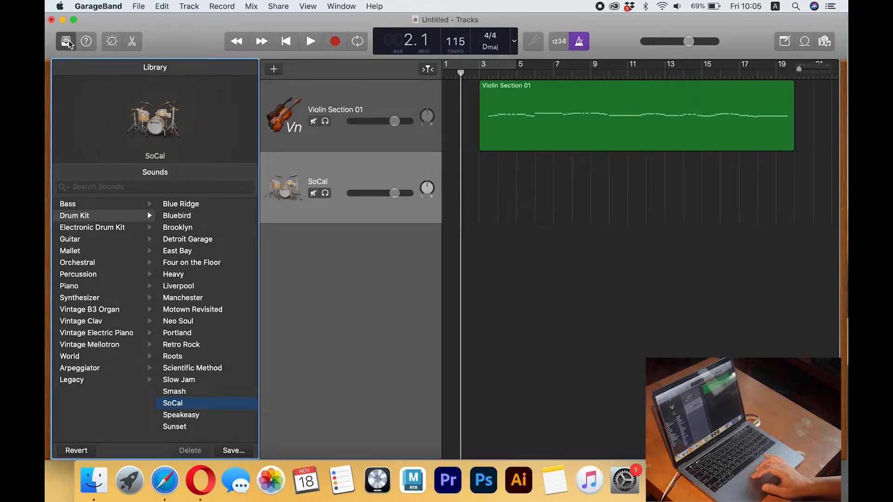
left_click(67, 42)
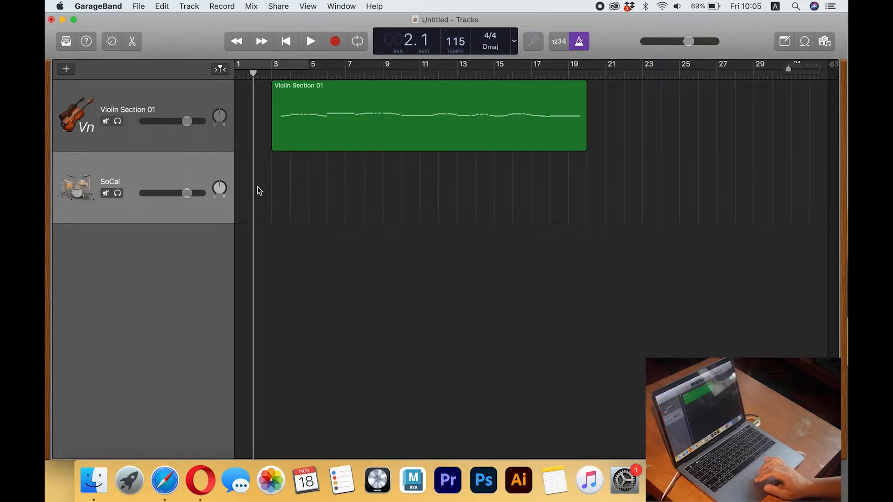
Switch the project window to full screen and show the macOS Keyboard Viewer, moved below the tracks.
left_click(75, 20)
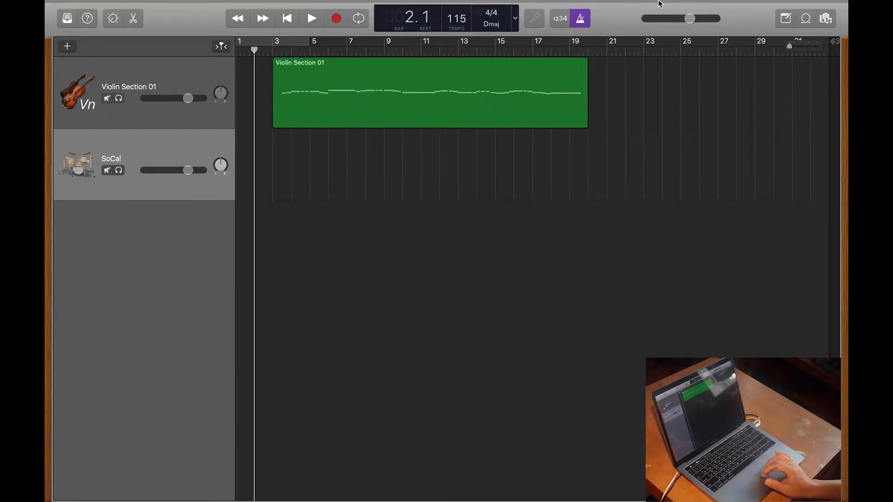
mouse_move(660, 4)
left_click(774, 6)
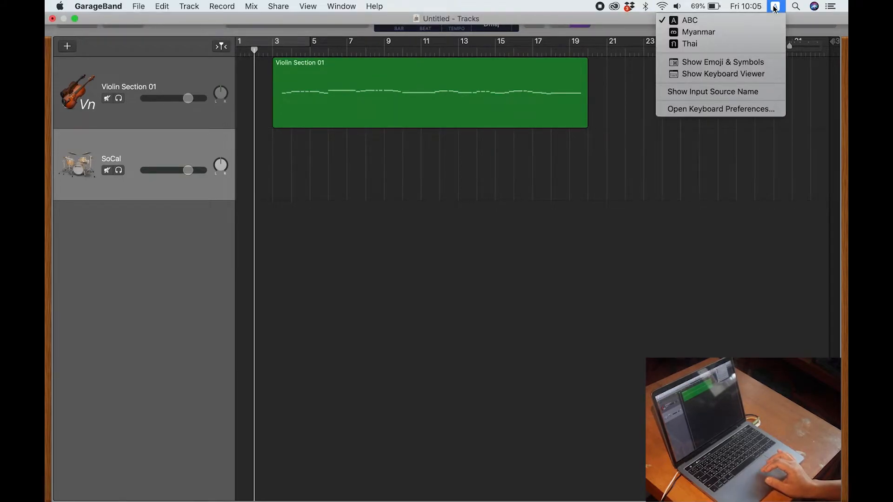
left_click(718, 74)
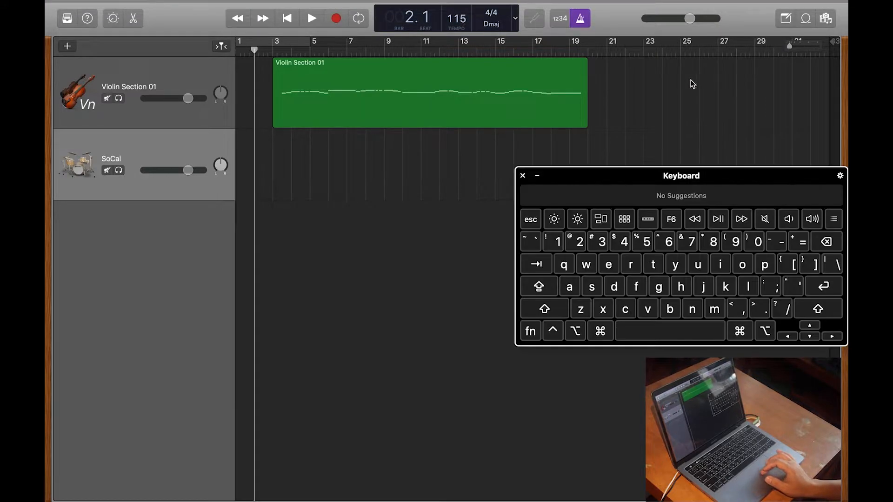
left_click_drag(609, 180, 521, 285)
Show Musical Typing for the SoCal track and arrange it beside the Keyboard window below the tracks.
mouse_move(211, 4)
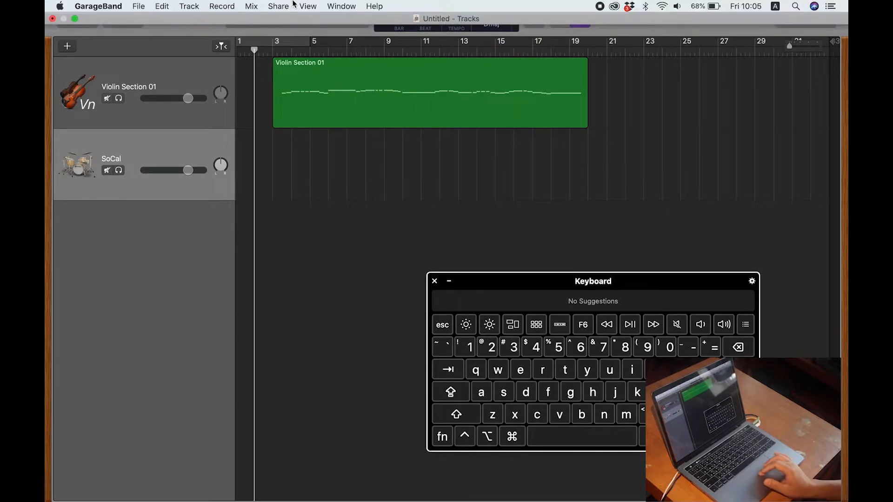
left_click(339, 6)
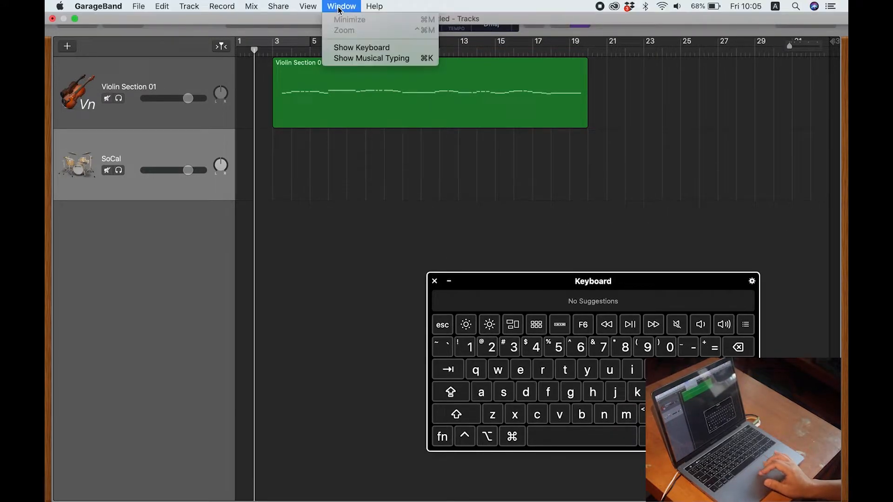
left_click(363, 59)
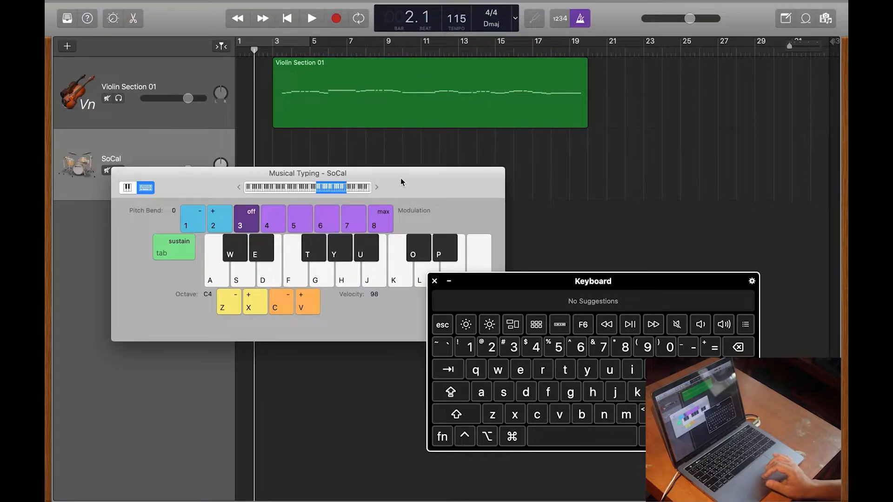
left_click_drag(402, 182, 371, 247)
left_click_drag(525, 284, 624, 225)
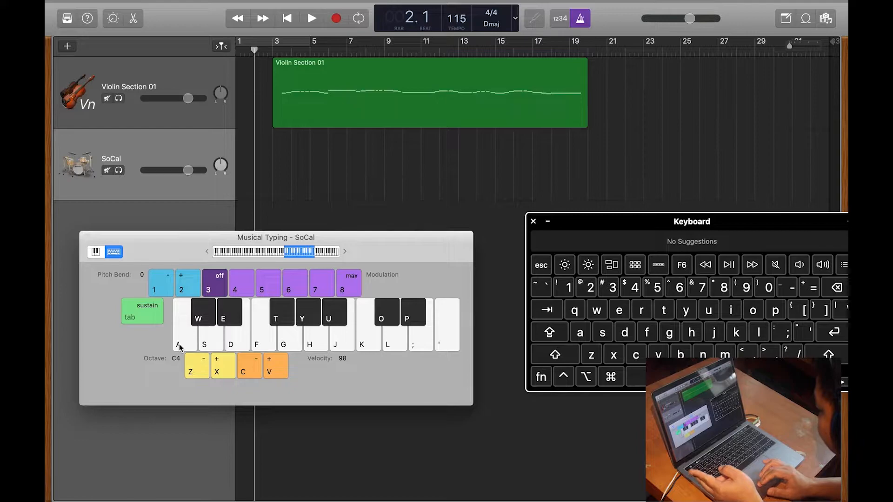
Lower the Musical Typing octave to C-2 and show the Piano Roll editor to find its C1 key for comparison.
left_click(234, 253)
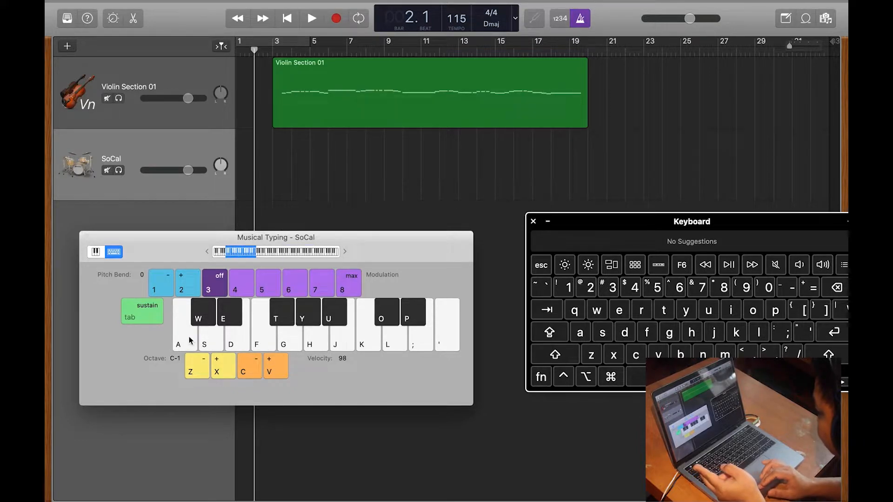
left_click(215, 255)
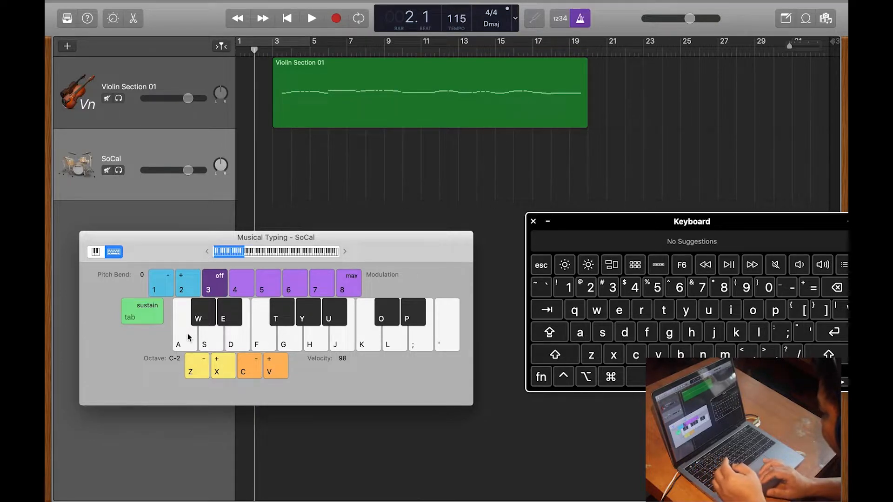
left_click(133, 20)
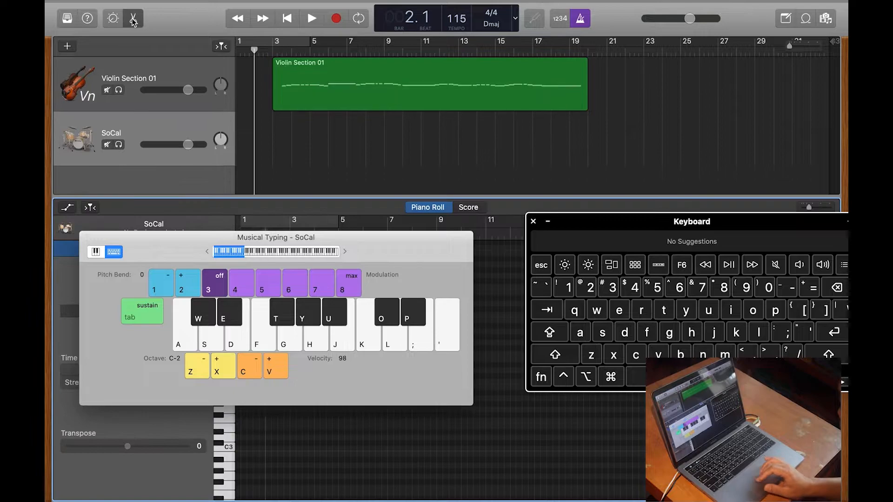
left_click_drag(230, 242, 507, 130)
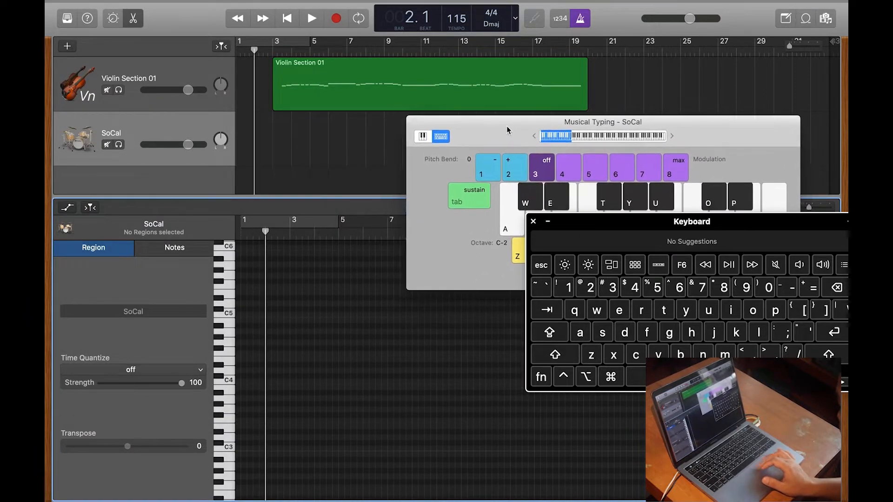
scroll(251, 360, "down", 6)
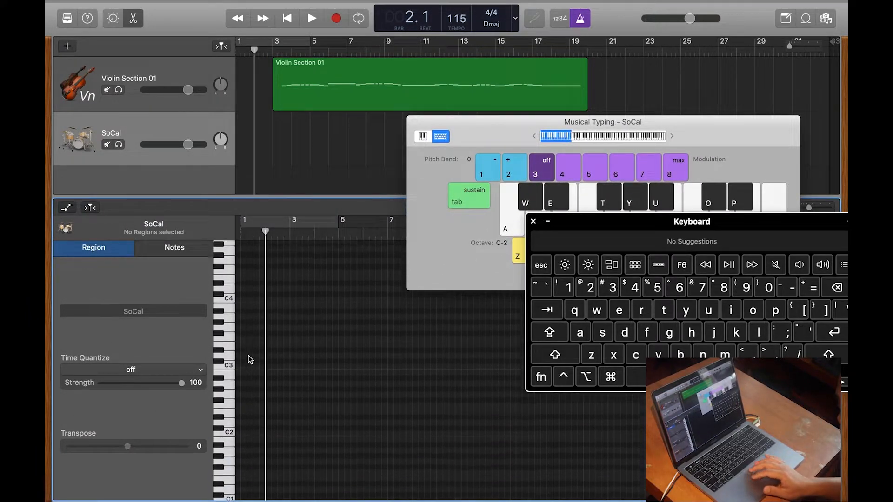
left_click(229, 440)
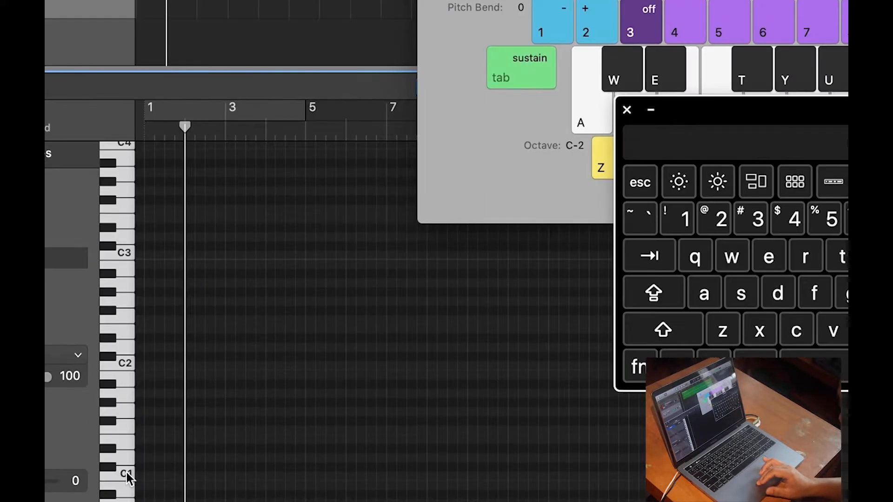
left_click_drag(892, 0, 540, 19)
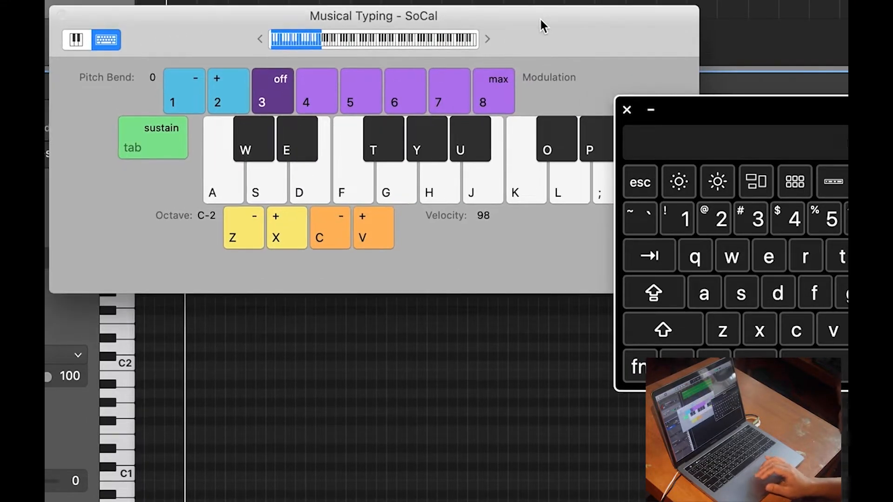
Raise the Musical Typing octave to C1, checking its drum sounds against the C1 key of the Piano Roll.
left_click(487, 40)
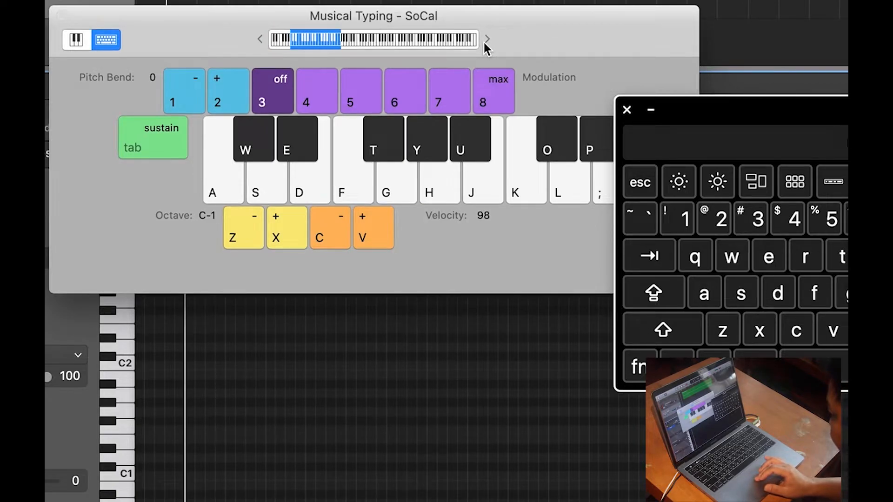
left_click(225, 193)
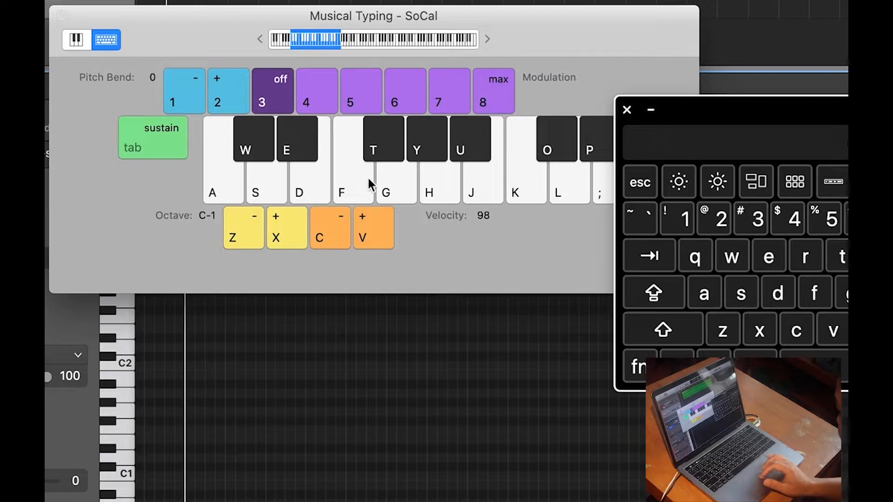
left_click(224, 193)
left_click(321, 193)
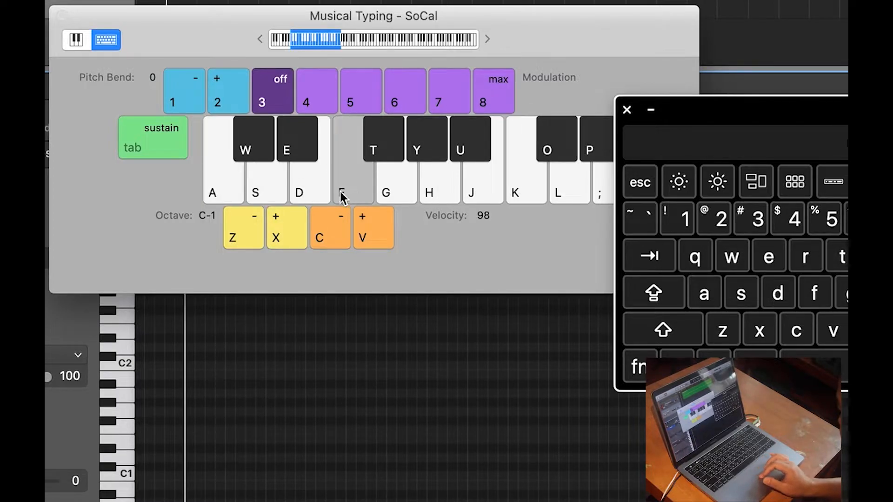
left_click(127, 475)
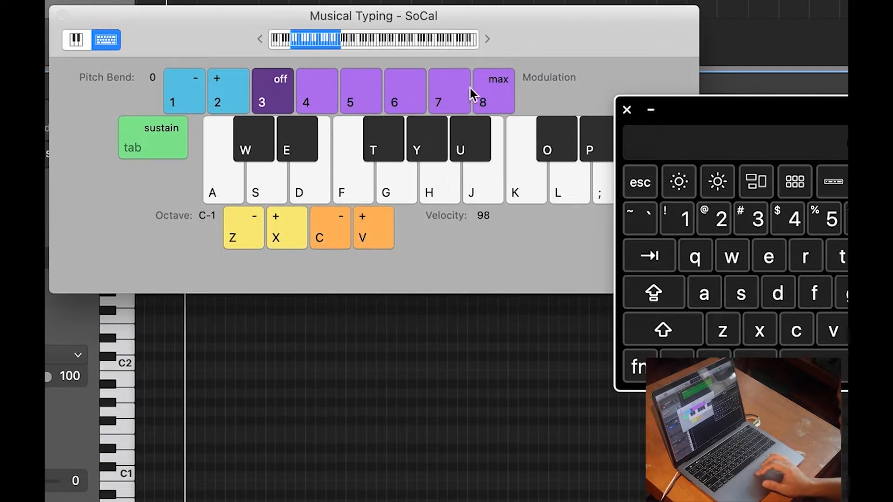
left_click(487, 40)
left_click(129, 473)
left_click(128, 475)
left_click(488, 39)
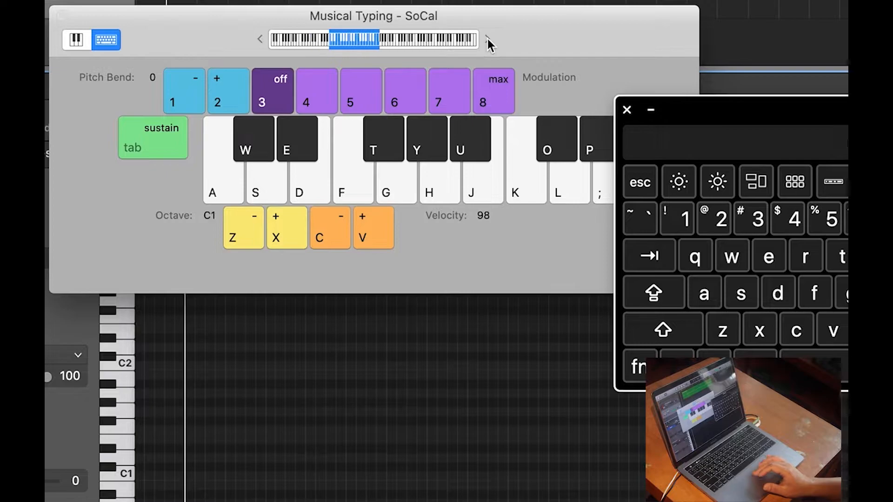
Compare the Piano Roll's C1 key with Musical Typing's lowest note and try out the SoCal kit's drum sounds.
left_click(128, 475)
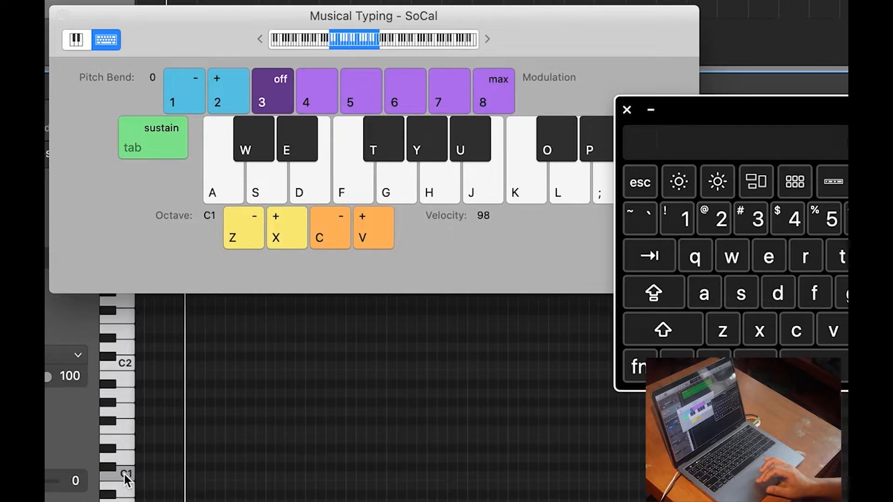
left_click(221, 195)
left_click(223, 192)
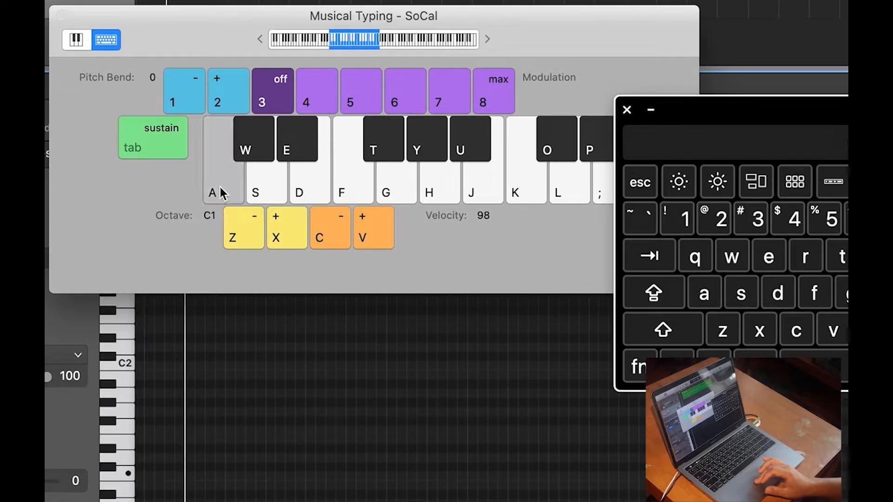
left_click(327, 182)
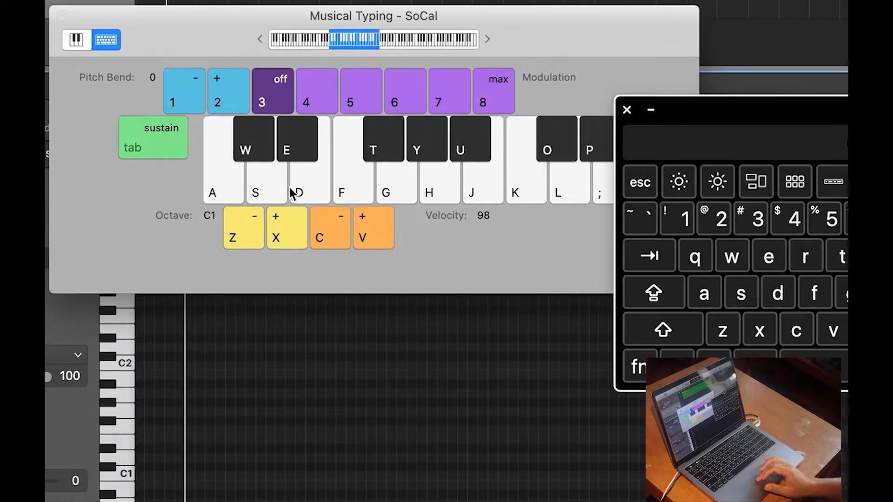
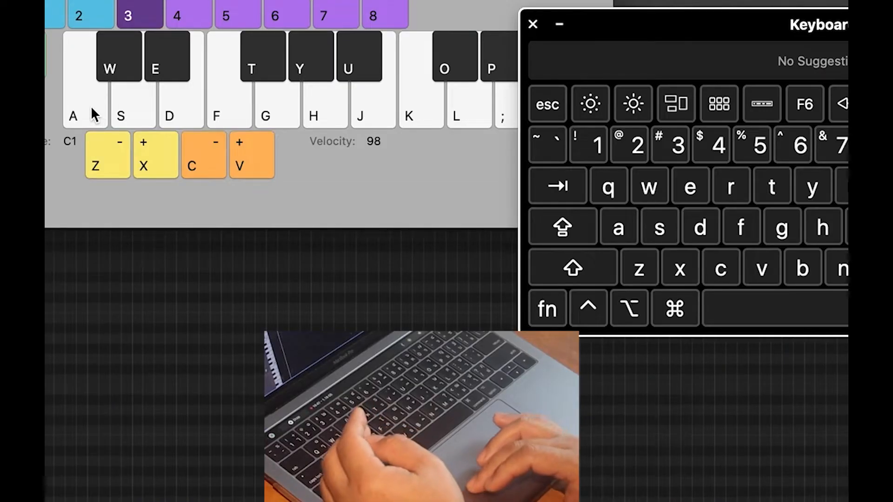
left_click(128, 109)
key("t")
key("s")
key("t")
key("a")
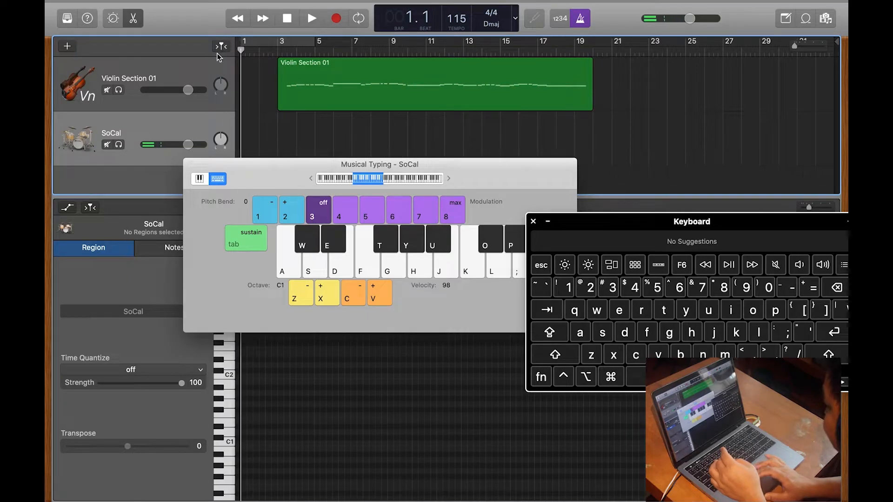
Hide the Piano Roll editor and arrange the Musical Typing and Keyboard windows side by side below the SoCal track.
left_click_drag(276, 174, 381, 240)
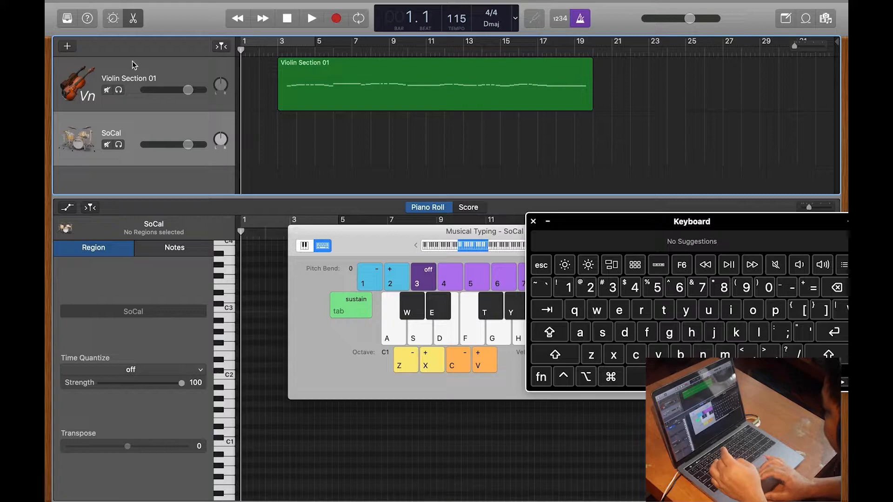
left_click(133, 17)
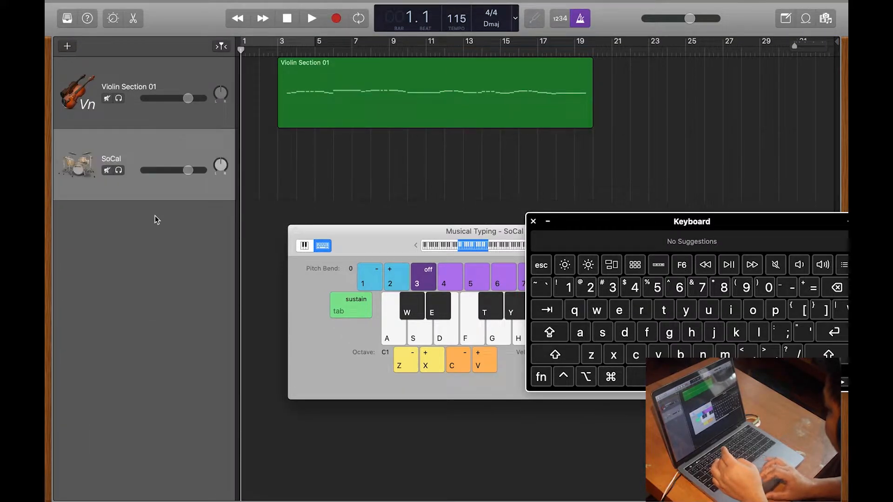
left_click_drag(351, 246, 191, 246)
left_click_drag(413, 241, 382, 222)
left_click_drag(601, 232, 566, 222)
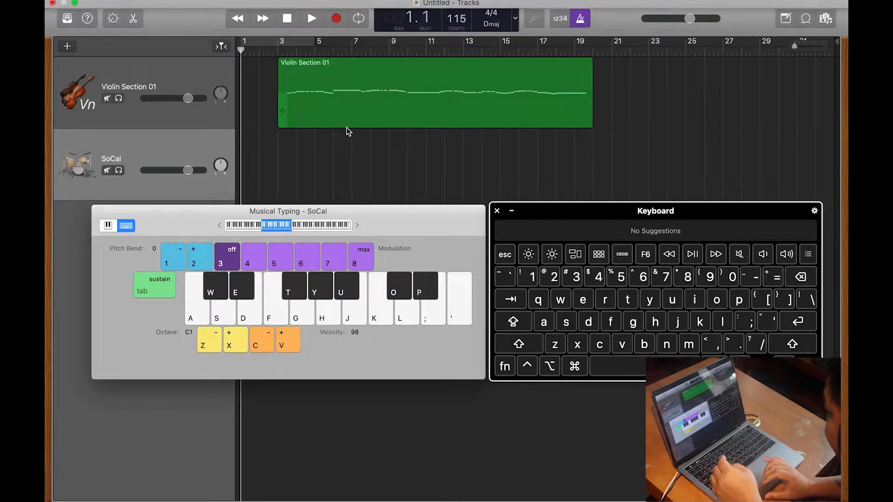
Record a drum pattern on the SoCal track from bar 4 to about bar 19, alternating C1 and D1 hits with F#1 on each beat.
left_click(334, 20)
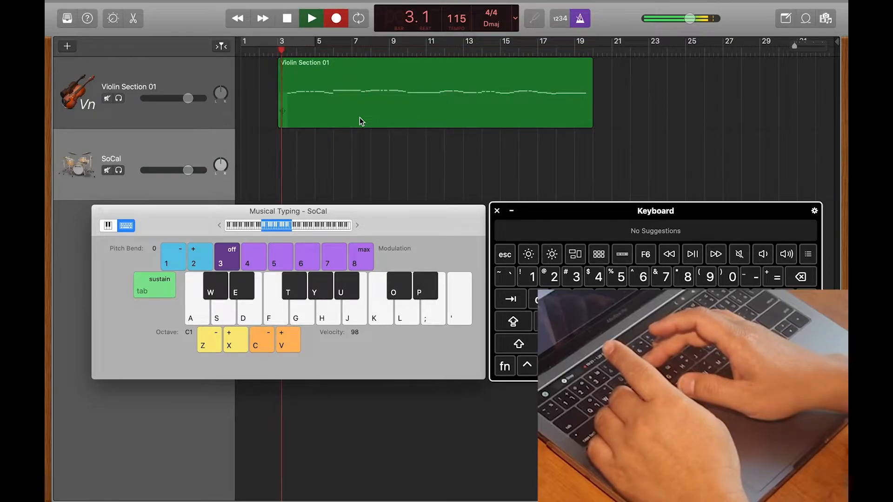
key("a")
key("s")
key("a")
key("s")
key("t")
key("a")
key("t")
key("s")
key("t")
key("a")
key("t")
key("s")
key("t")
key("a")
key("t")
key("s")
key("t")
key("a")
key("t")
key("t")
key("s")
key("t")
key("a")
key("t")
key("s")
key("t")
key("a")
key("s")
key("t")
key("a")
key("t")
key("s")
key("t")
key("a")
key("s")
key("t")
key("a")
key("t")
key("s")
key("t")
key("a")
key("s")
key("t")
key("t")
key("a")
key("t")
key("s")
key("t")
key("a")
key("s")
key("a")
key("t")
key("s")
key("t")
key("a")
key("s")
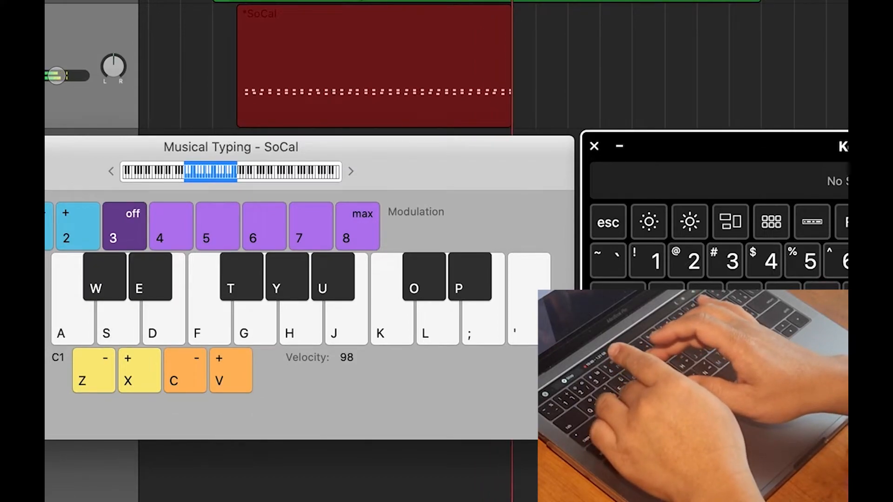
key("a")
key("s")
key("t")
key("a")
key("t")
key("s")
key("t")
key("a")
key("t")
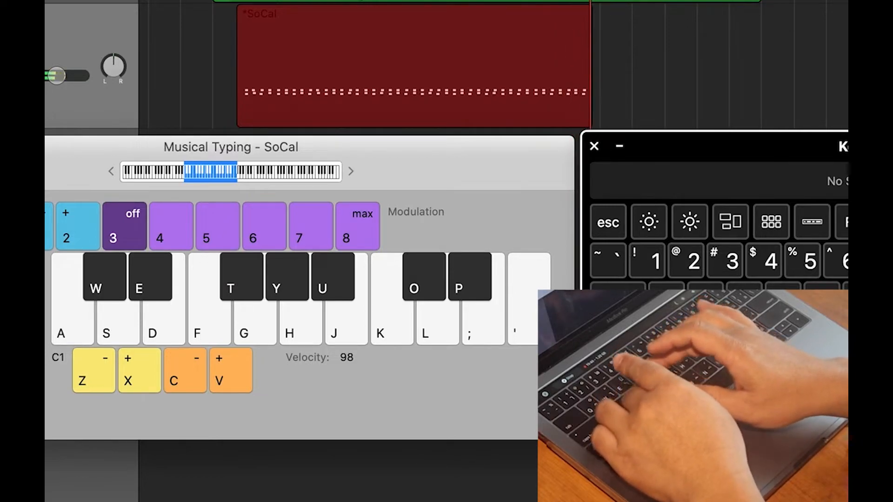
key("s")
key("a")
key("s")
key("a")
key("t")
key("t")
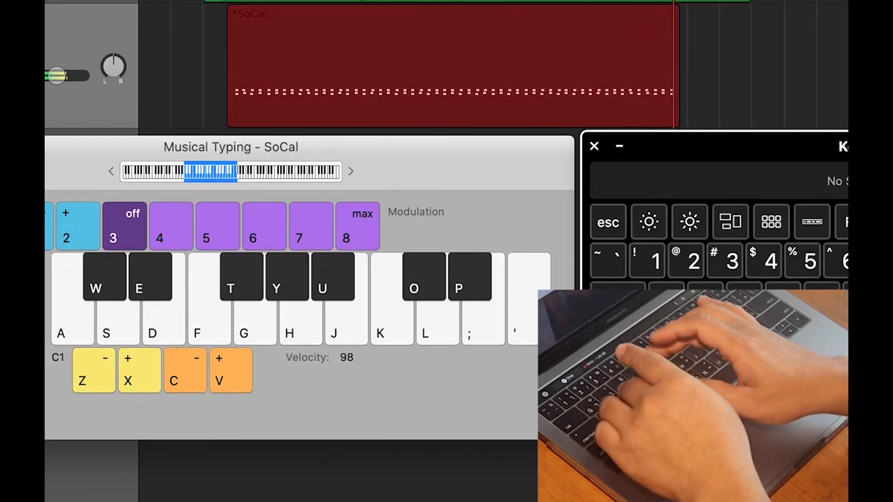
key("a")
key("t")
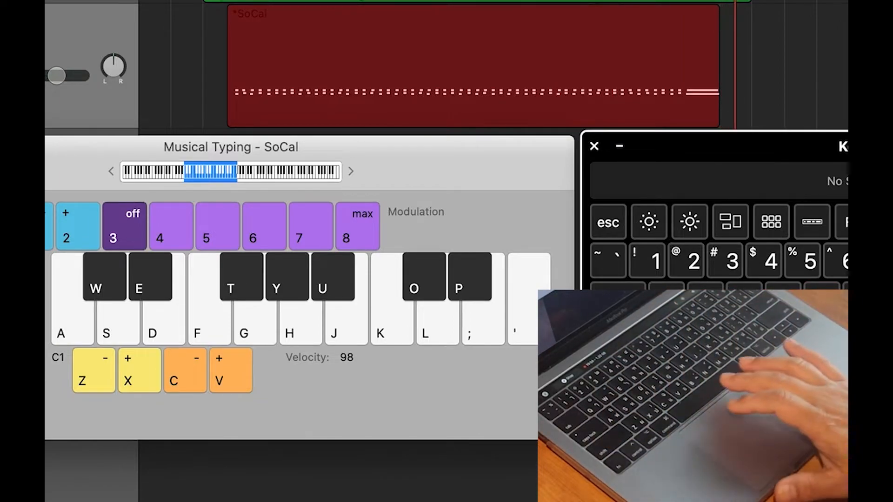
key("space")
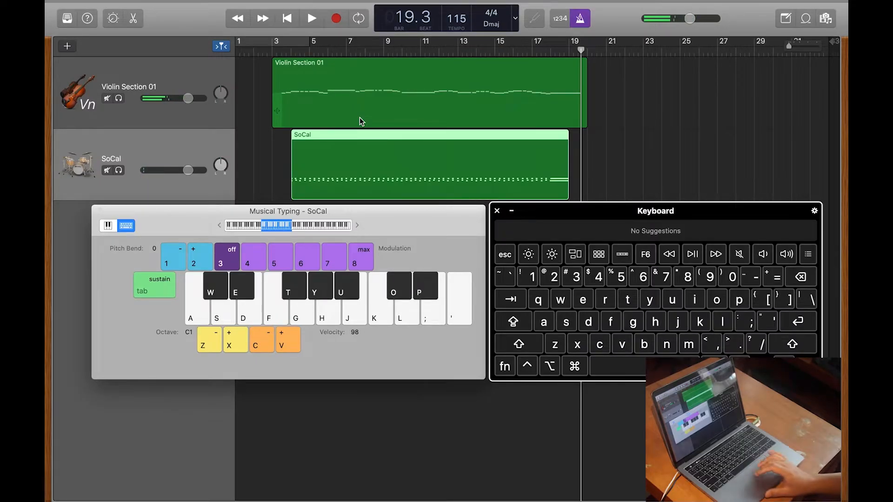
Close the Keyboard and Musical Typing windows and show the SoCal region's notes in the Piano Roll from bar 4.
left_click(496, 211)
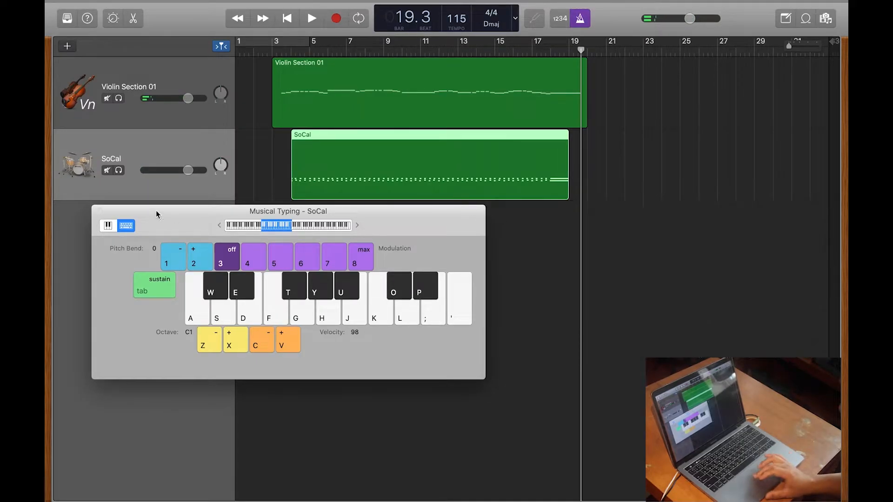
left_click(99, 210)
left_click(301, 53)
left_click(292, 52)
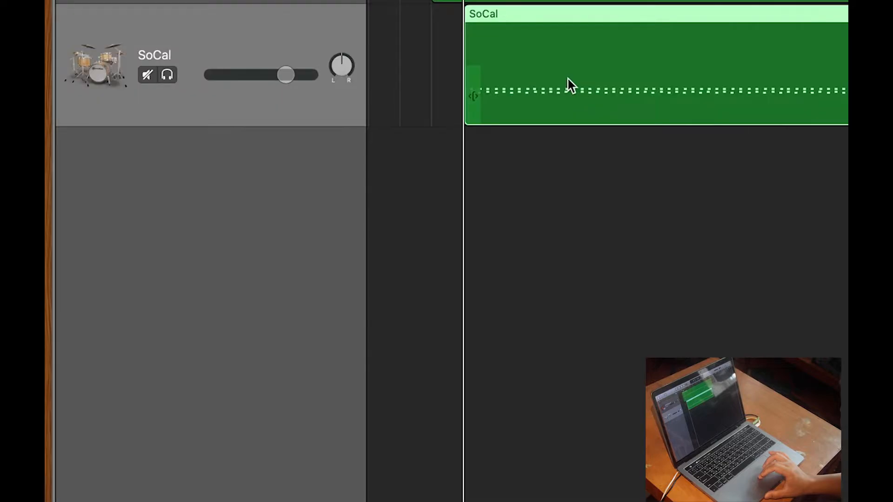
double_click(353, 173)
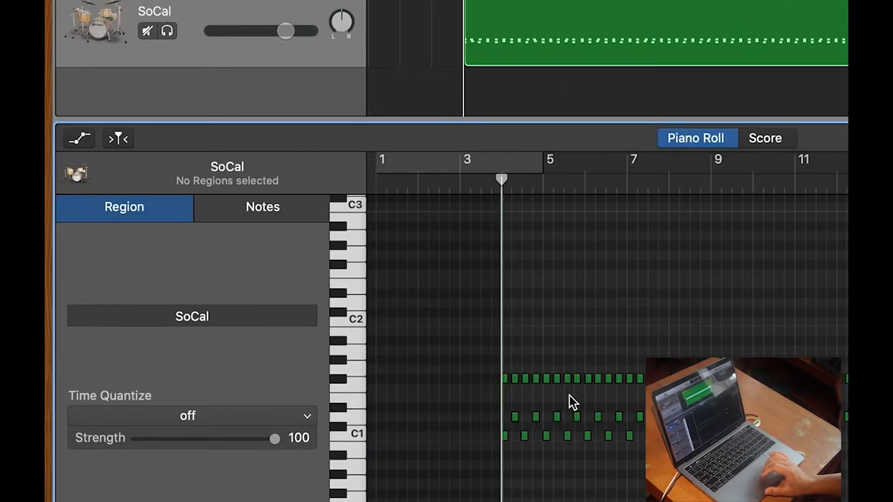
key("super+Right")
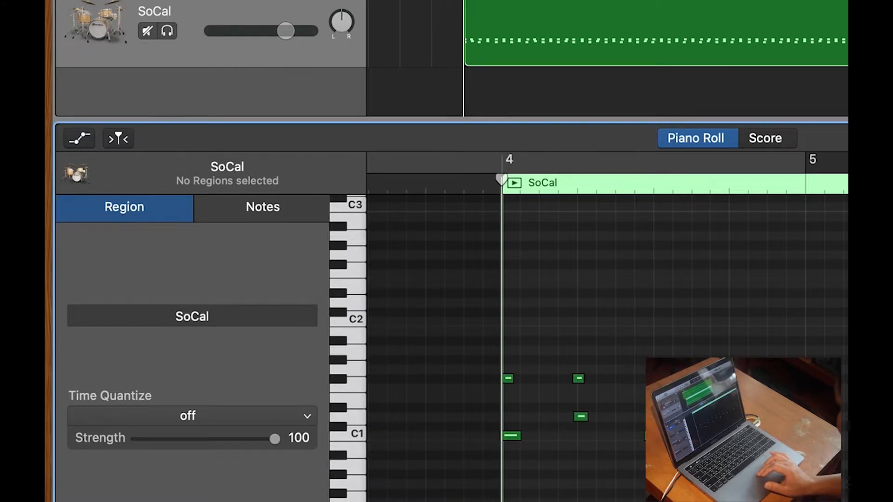
Select all notes in the SoCal region and set their Time Quantize to 1/4 Note.
key("super+k")
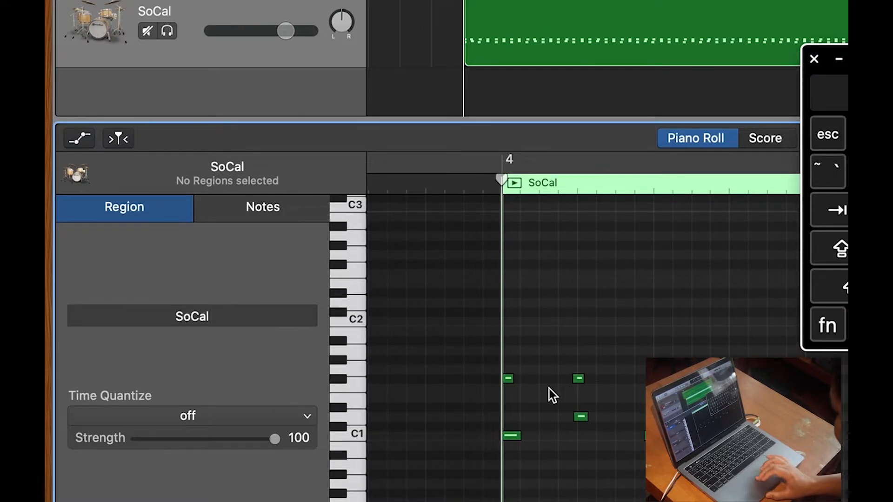
left_click(510, 435)
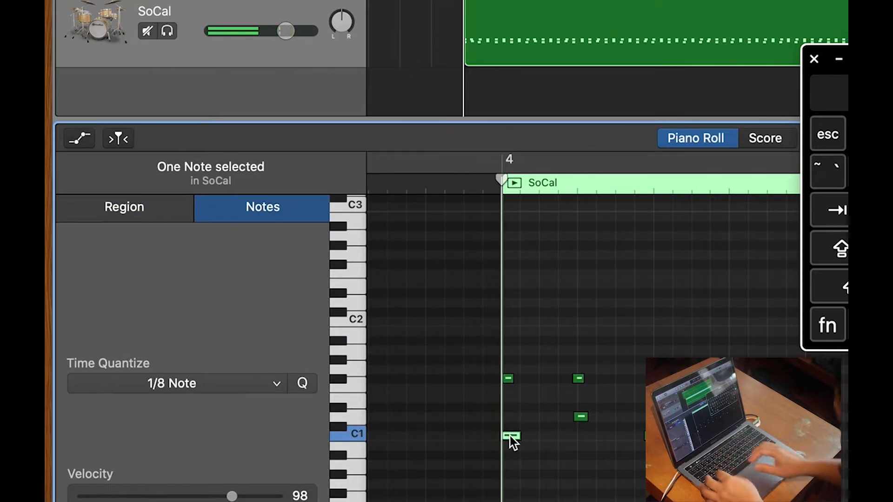
key("super+a")
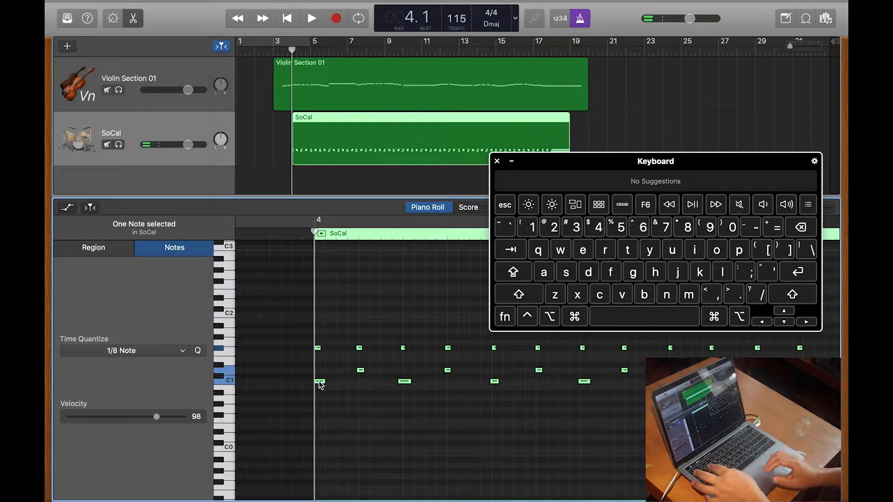
left_click(182, 352)
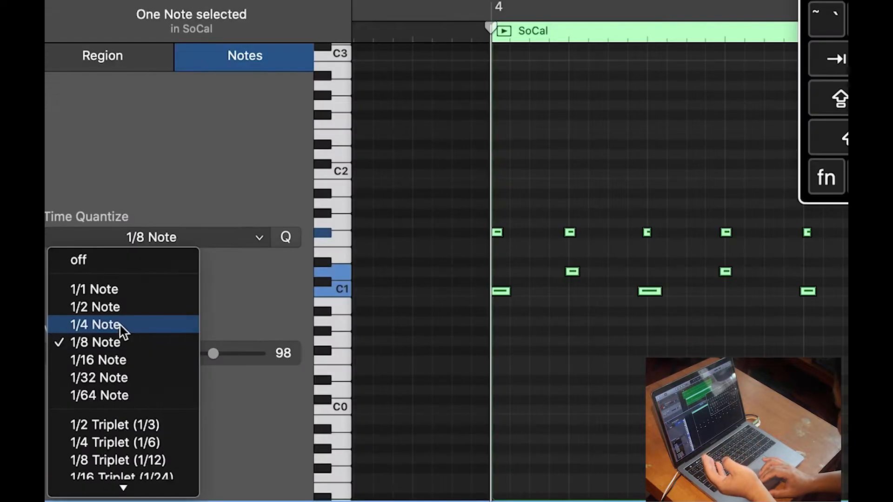
left_click(95, 325)
key("super+a")
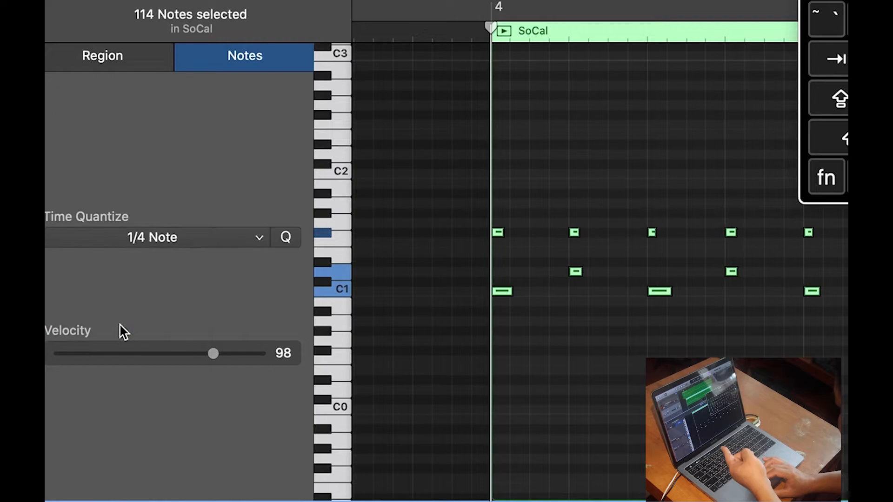
Play the drum notes together with the violin melody from just before bar 4 to hear their uncorrected timing.
left_click_drag(492, 28, 482, 29)
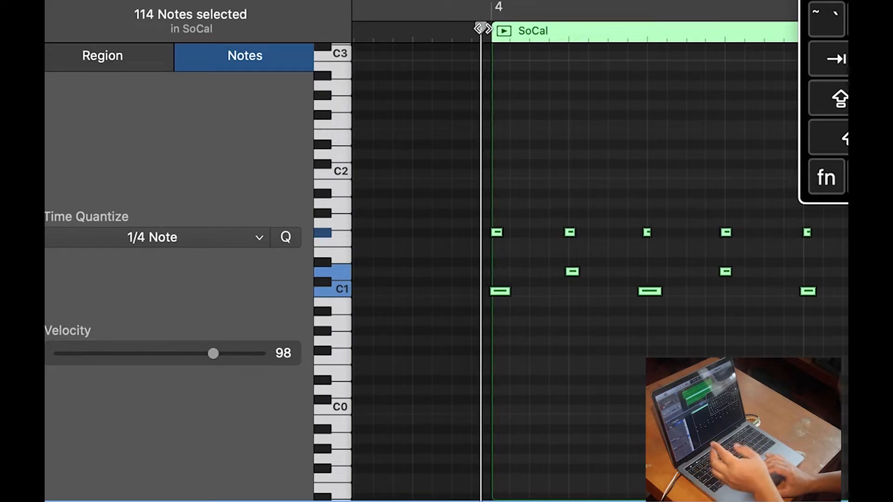
key("space")
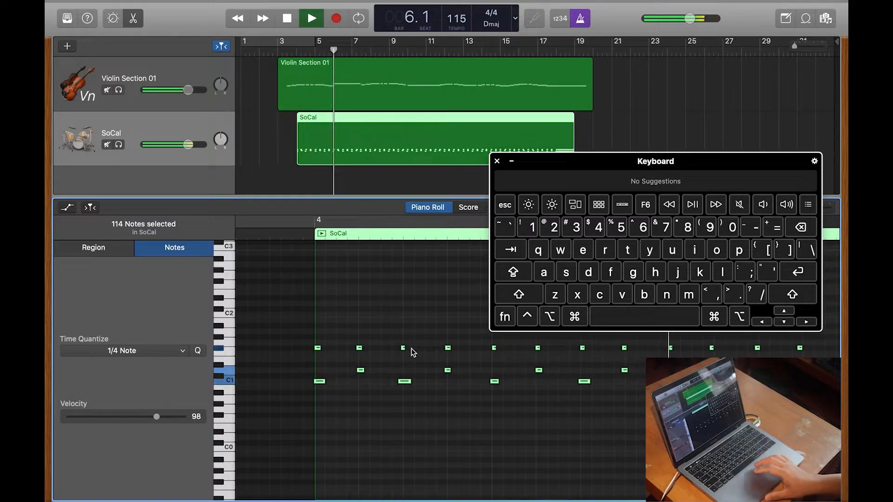
key("space")
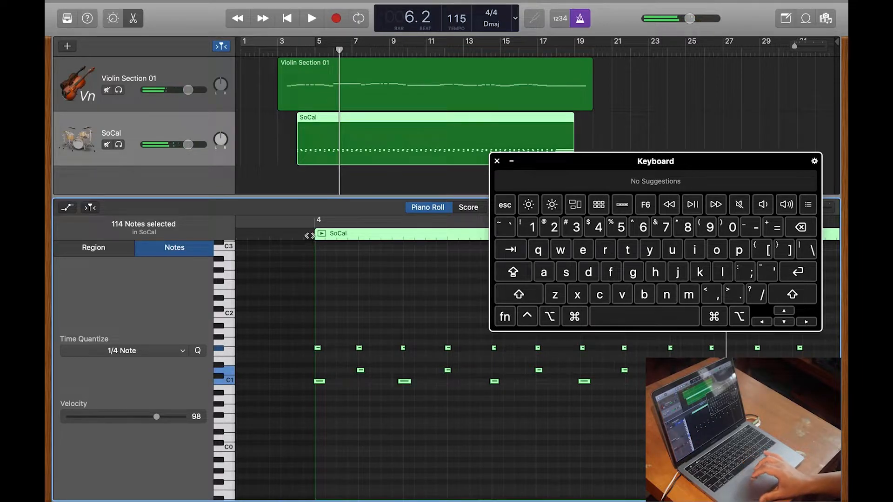
Reapply 1/4 Note Time Quantize to all the SoCal notes and play the corrected drums from about bar 4.
left_click(310, 235)
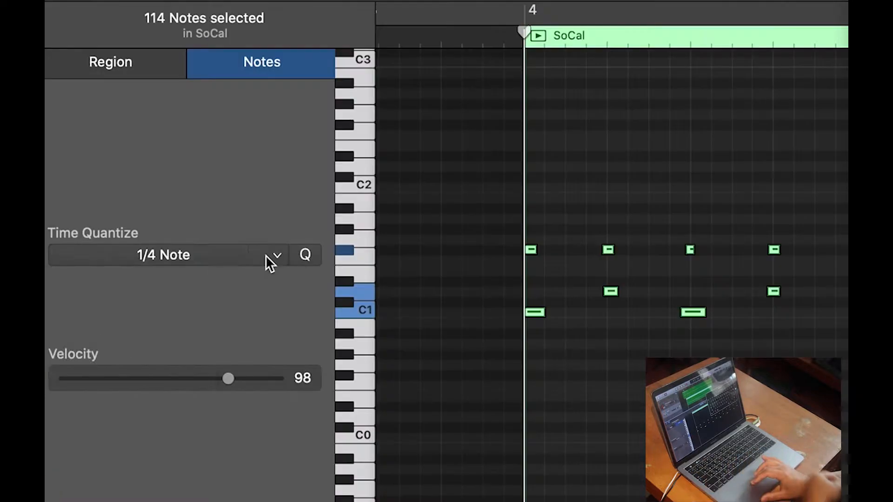
left_click(267, 256)
left_click(119, 353)
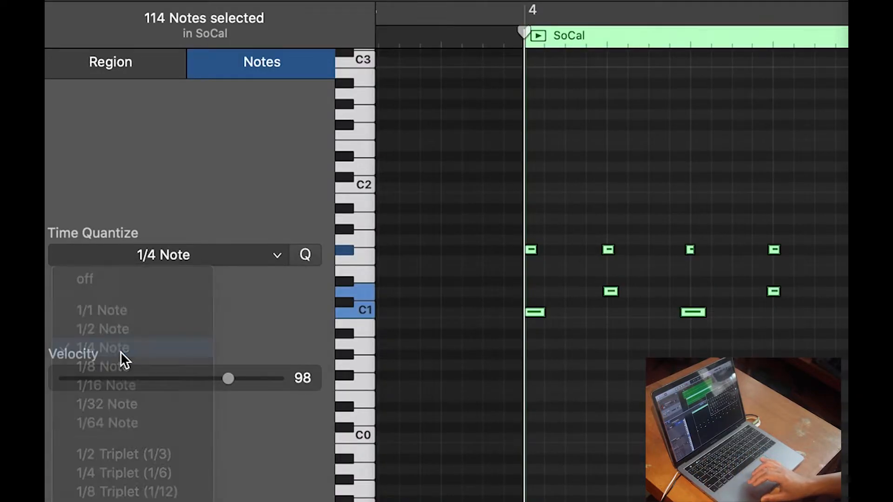
key("space")
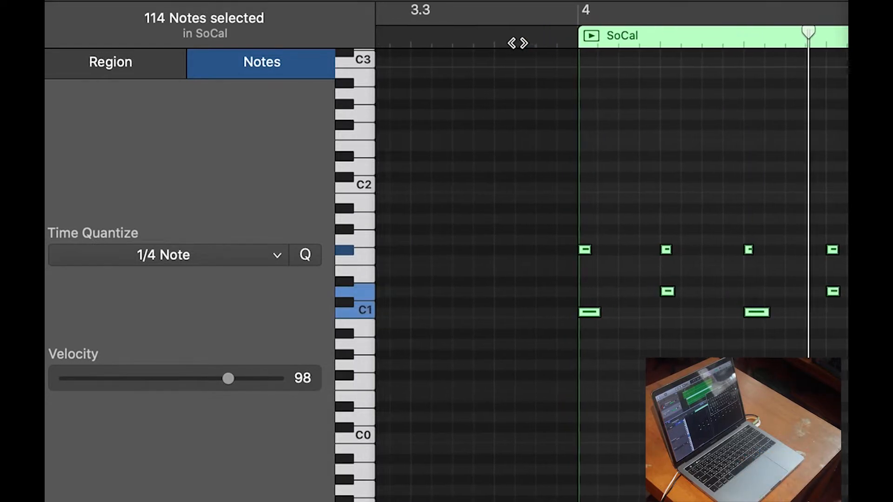
scroll(679, 193, "down", 5)
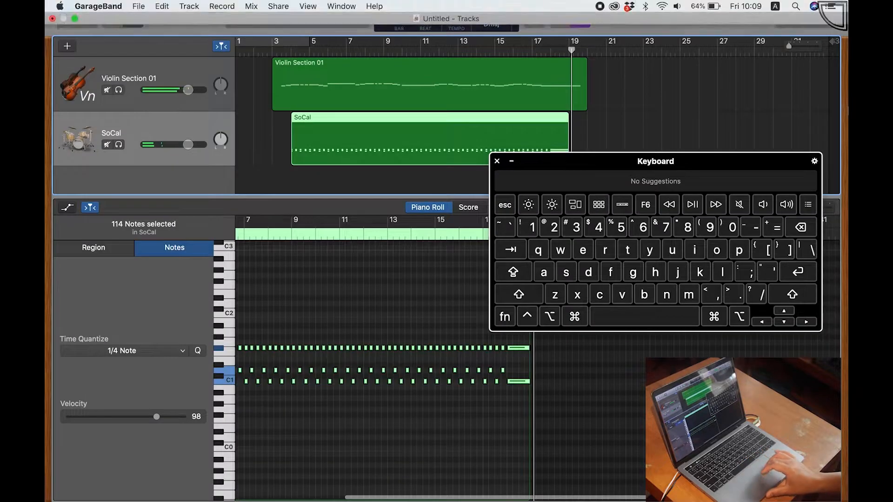
Shorten the project to end at about bar 20, just past the violin region, and hide the editor with the SoCal region deselected.
mouse_move(829, 42)
left_mouse_down()
mouse_move(590, 43)
mouse_move(601, 45)
left_mouse_up()
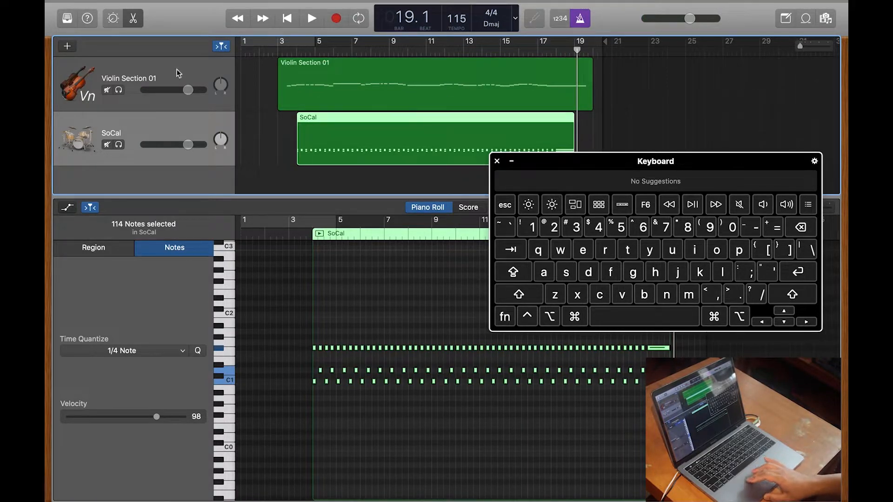
left_click(134, 18)
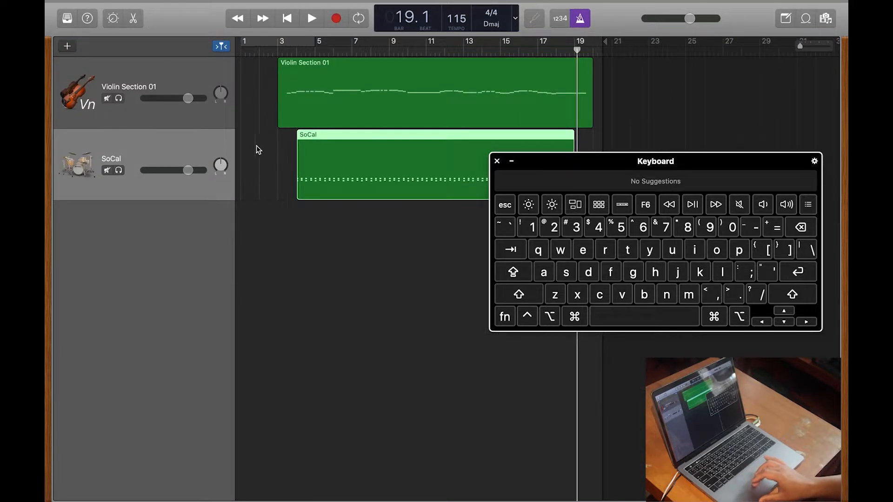
left_click(257, 159)
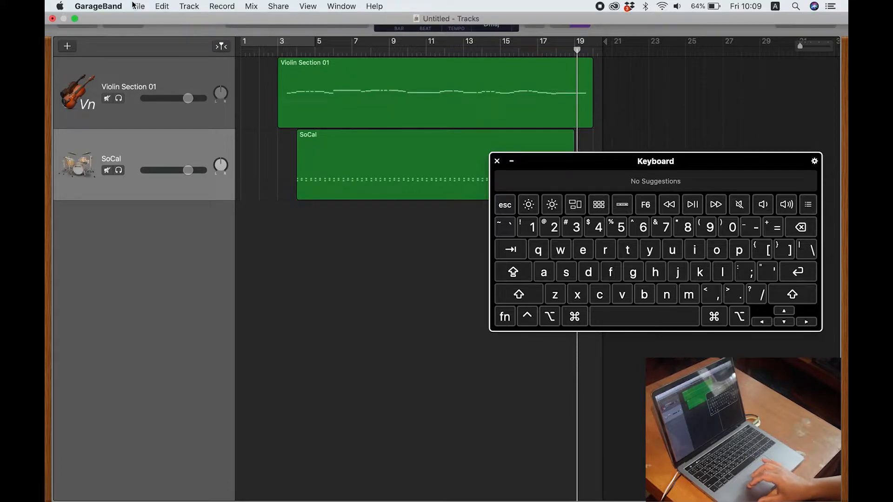
Show the commands available for adding and managing tracks.
left_click(139, 7)
mouse_move(197, 8)
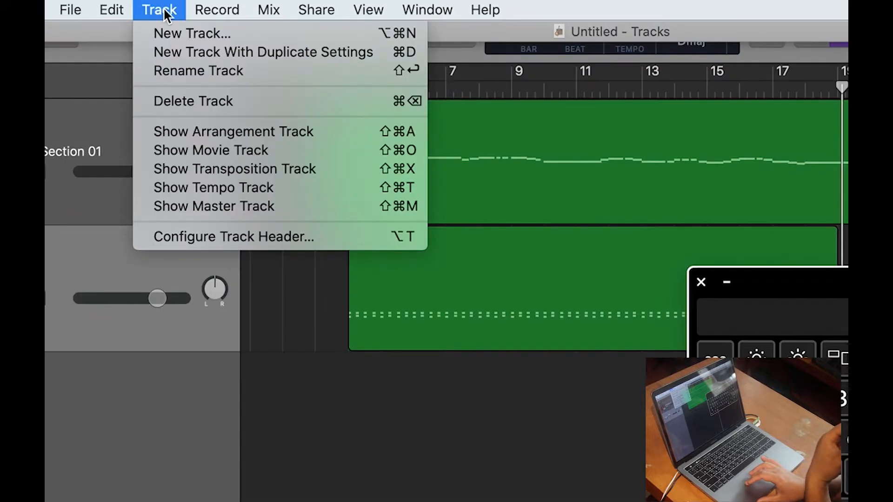
Add a new software instrument track below the SoCal drum track and hide the Smart Controls.
left_click(199, 32)
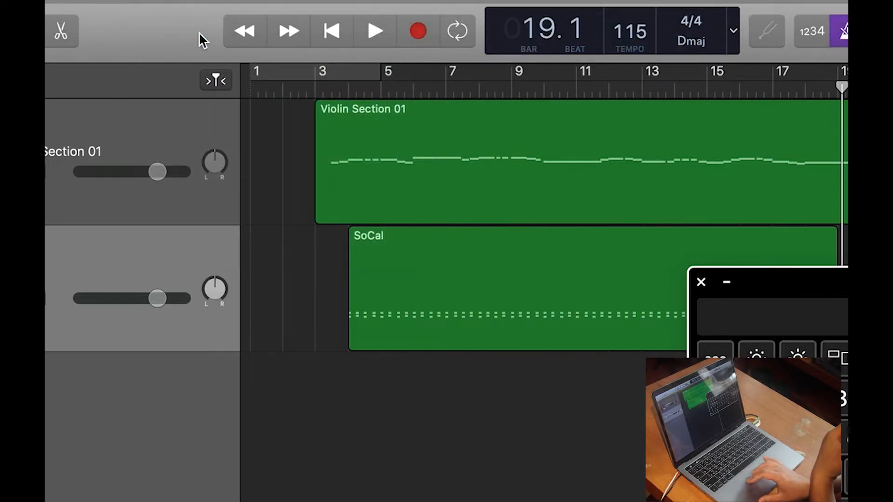
left_click_drag(810, 278, 377, 483)
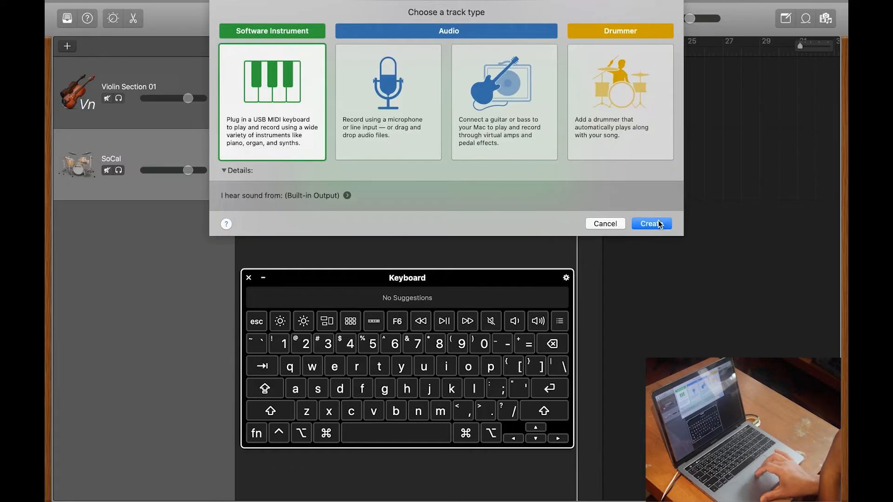
left_click(655, 221)
left_click_drag(471, 282, 744, 133)
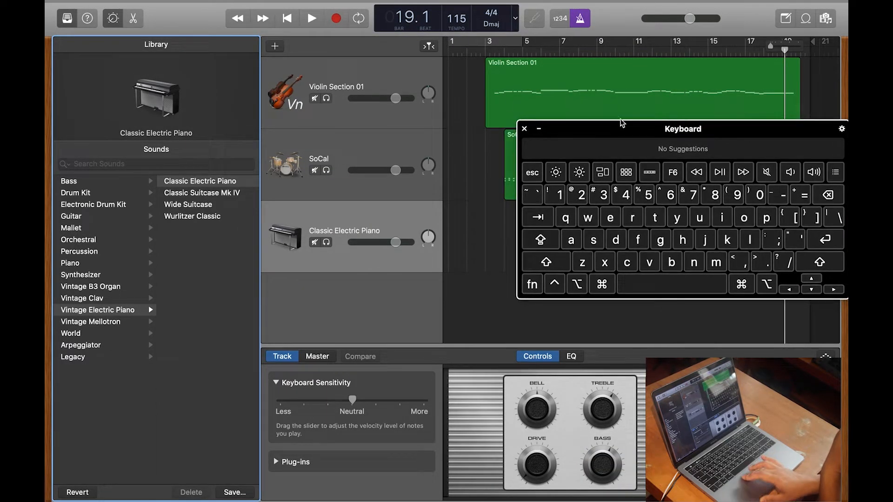
left_click(114, 20)
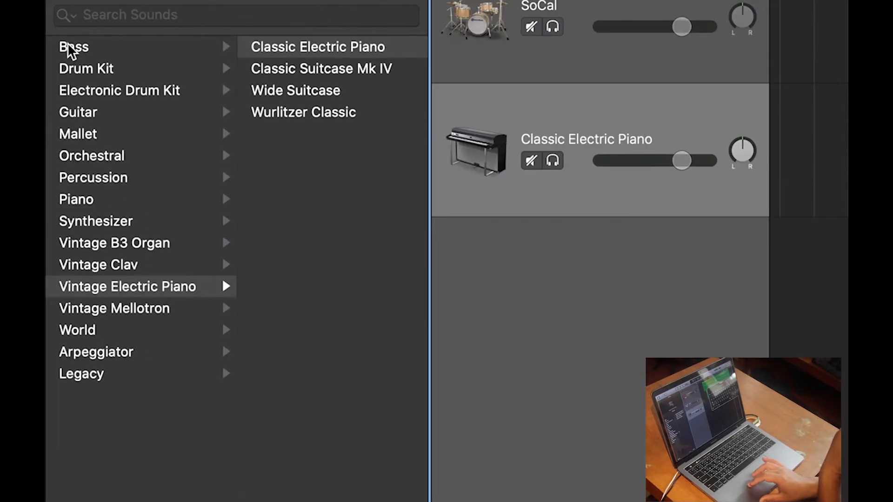
Change the new track's instrument to Fingerstyle Bass from the Bass category.
left_click(66, 181)
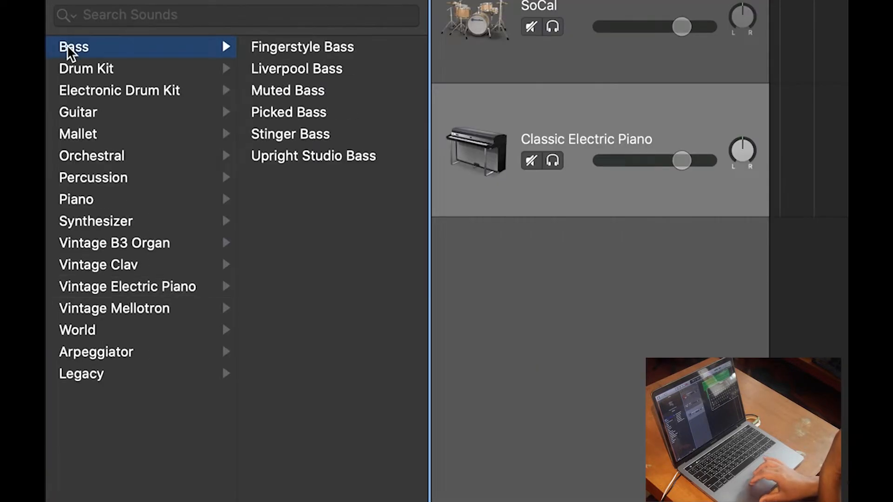
left_click(297, 51)
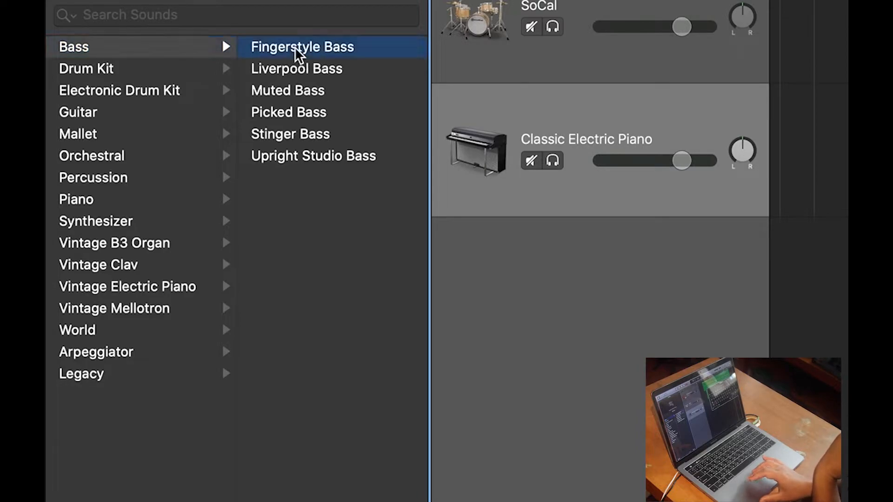
left_click_drag(846, 9, 803, 167)
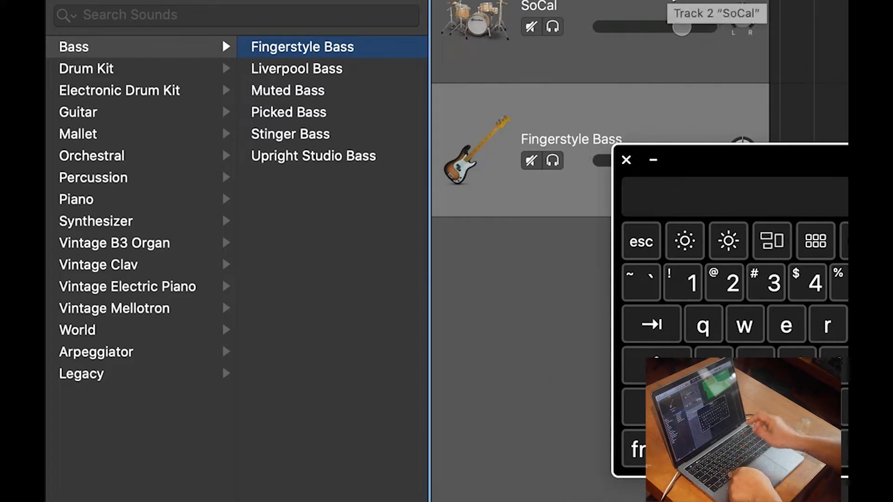
Open Musical Typing for the bass track and play its lowest C note at octave C1 as a test.
key("super+k")
left_click_drag(812, 163, 846, 168)
left_click_drag(746, 128, 705, 128)
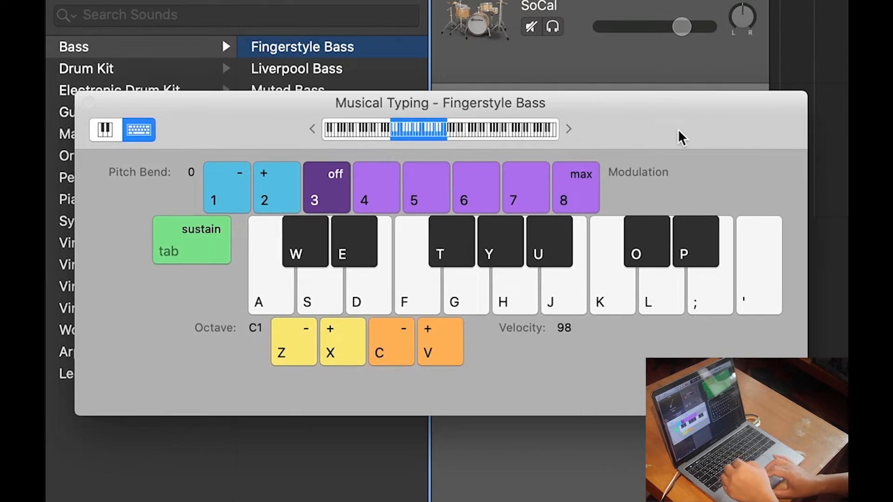
left_click(281, 300)
left_click(279, 299)
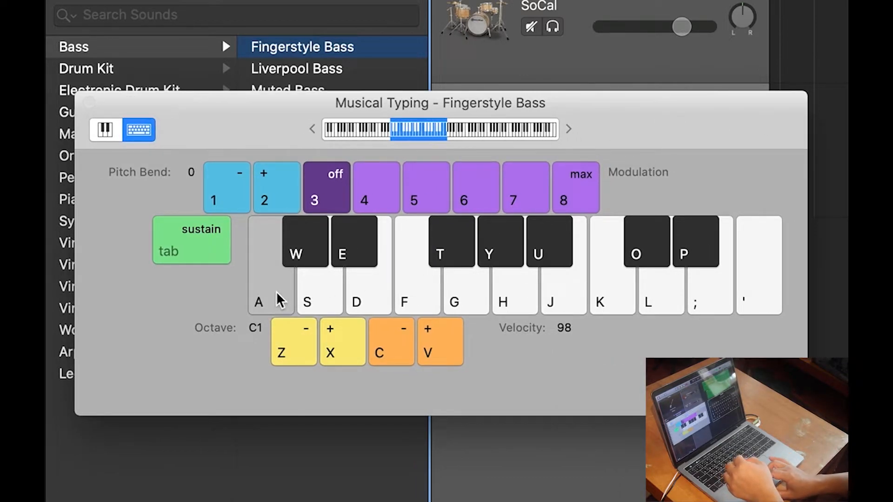
Audition Liverpool, Muted, Picked and Stinger Bass with a test note each, and switch back to Fingerstyle Bass.
left_click_drag(275, 117, 330, 221)
left_click(302, 75)
left_click(321, 396)
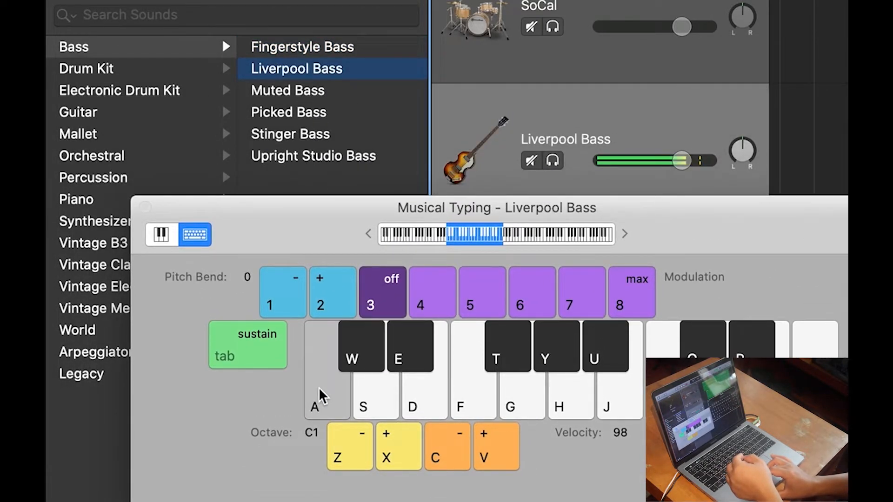
left_click(311, 91)
left_click(323, 390)
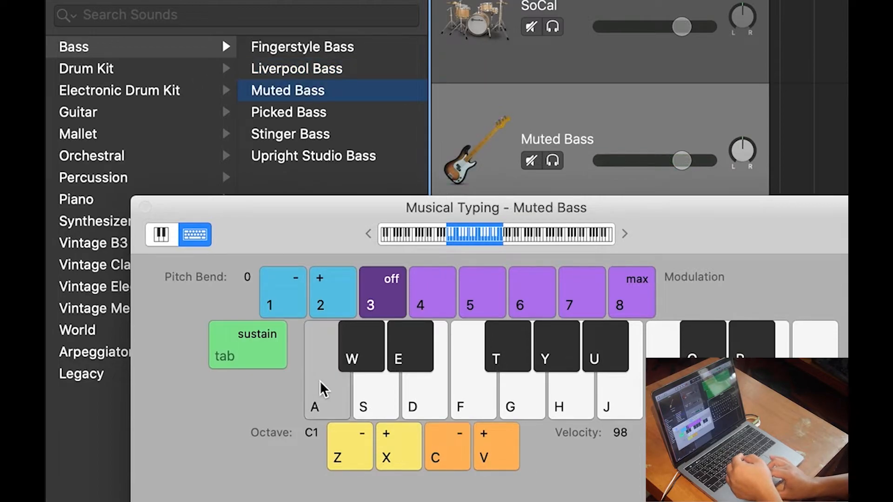
left_click(313, 114)
left_click(324, 395)
left_click(314, 135)
left_click(321, 403)
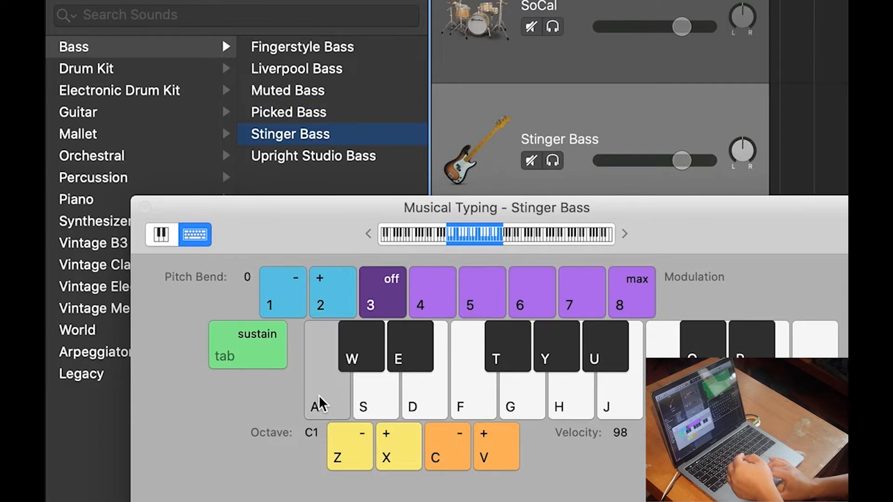
left_click(346, 49)
left_click(329, 411)
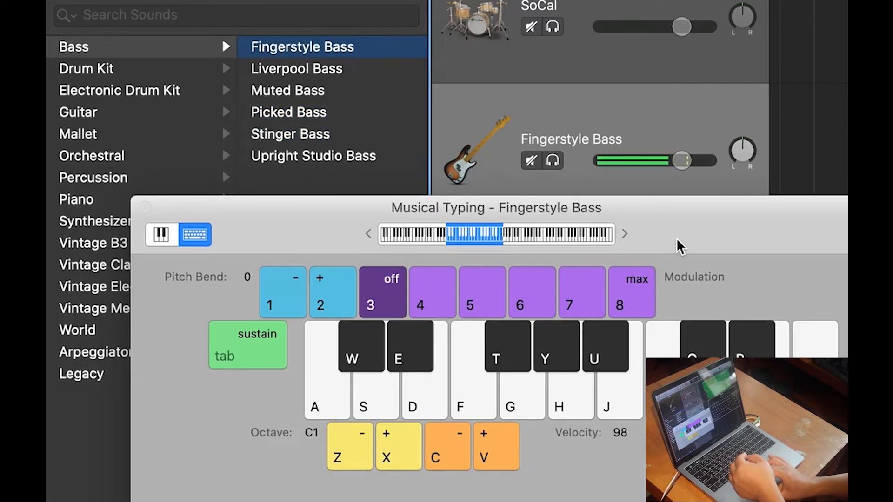
Try the bass sound in octaves C3 and C2, and return Musical Typing to octave C1.
double_click(398, 459)
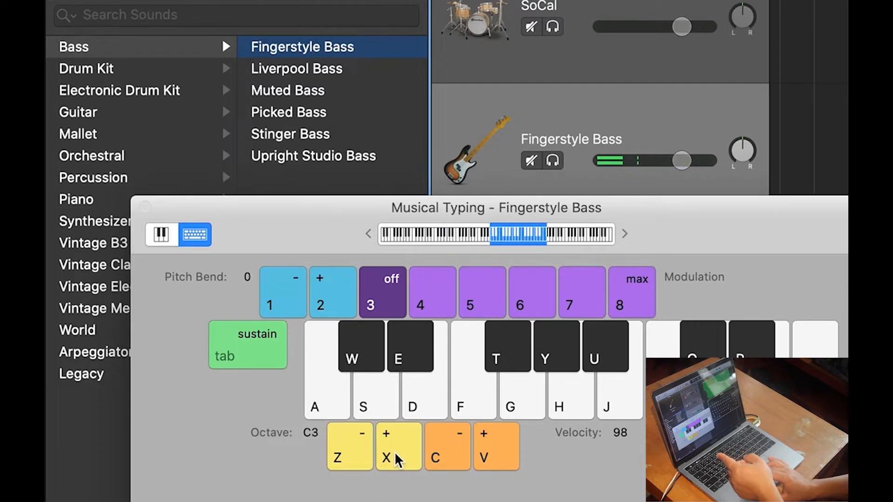
left_click(338, 403)
left_click(343, 458)
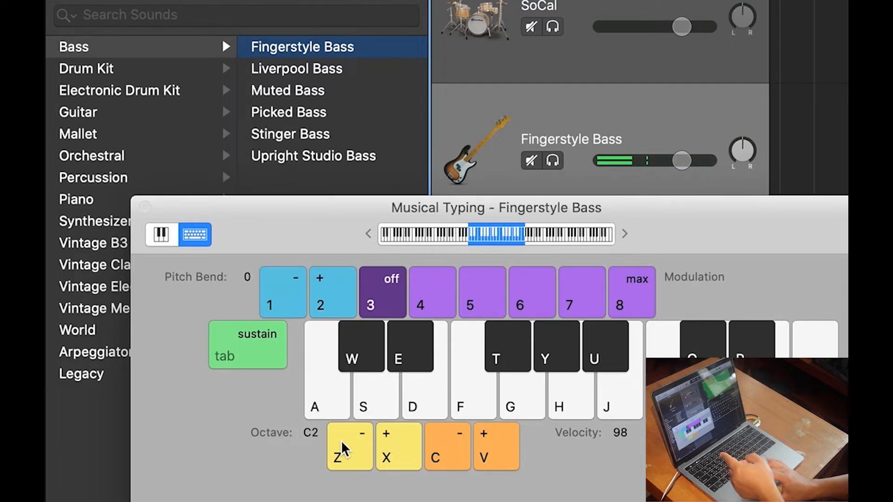
left_click(331, 401)
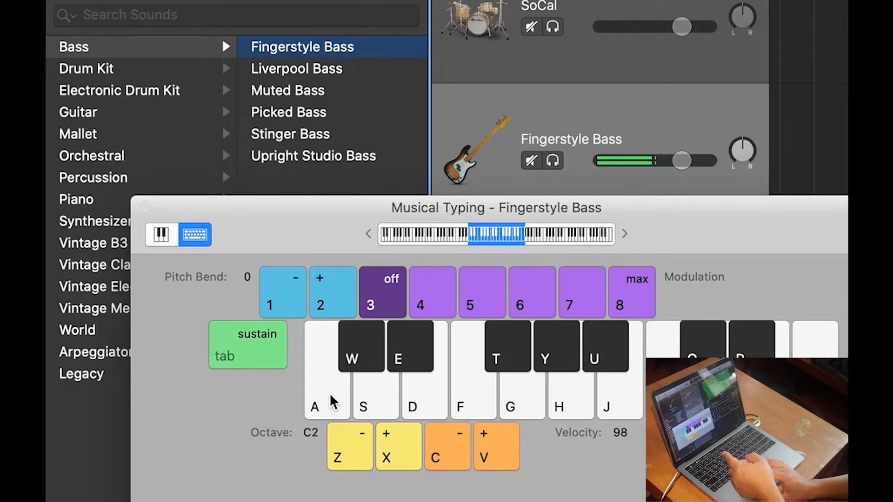
left_click(347, 458)
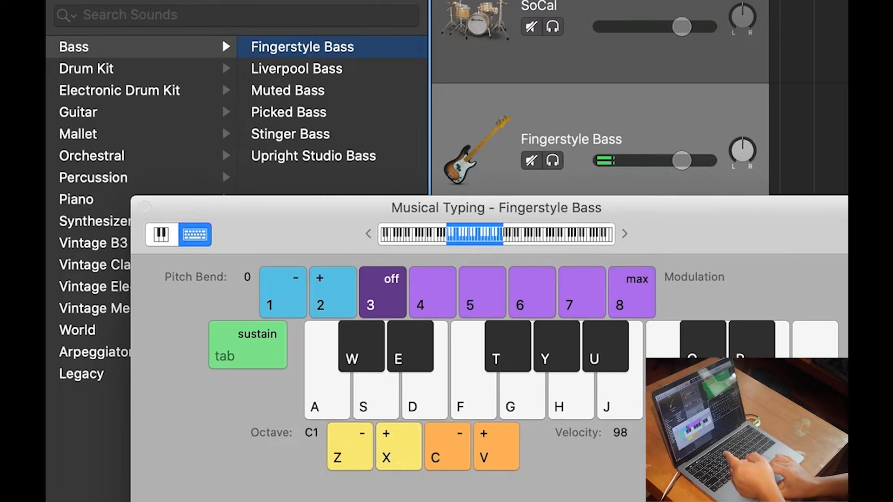
Rehearse a bass line on the Fingerstyle Bass track with the white keys of Musical Typing at octave C1.
left_click(514, 405)
key("k")
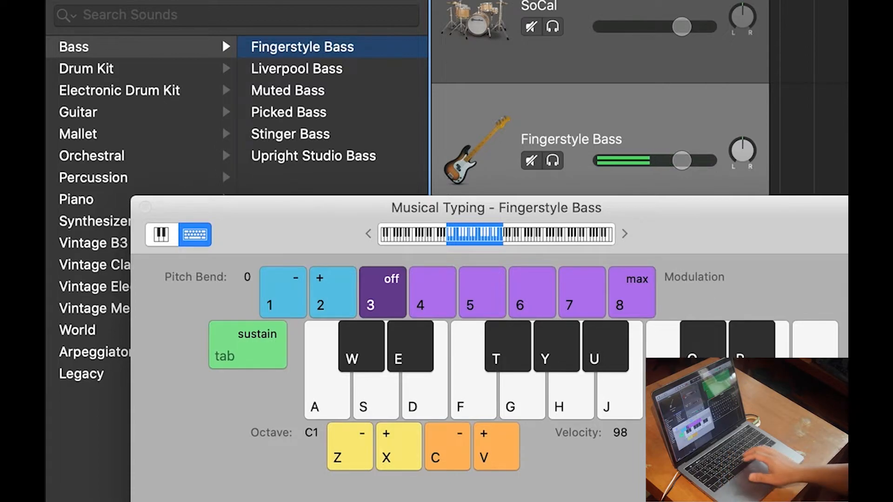
key("k")
key("f")
key("k")
key("g")
key("k")
key("g")
key("h")
key("j")
key("k")
key("g")
key("k")
key("k")
key("g")
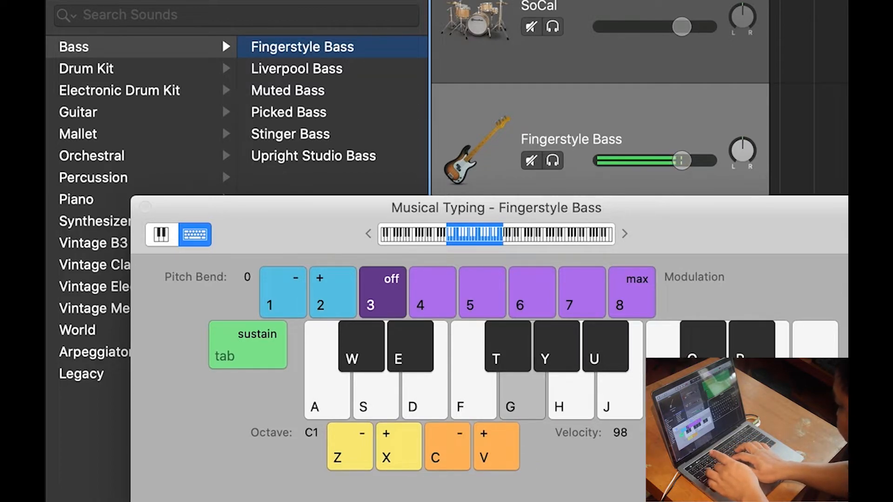
key("s")
key("g")
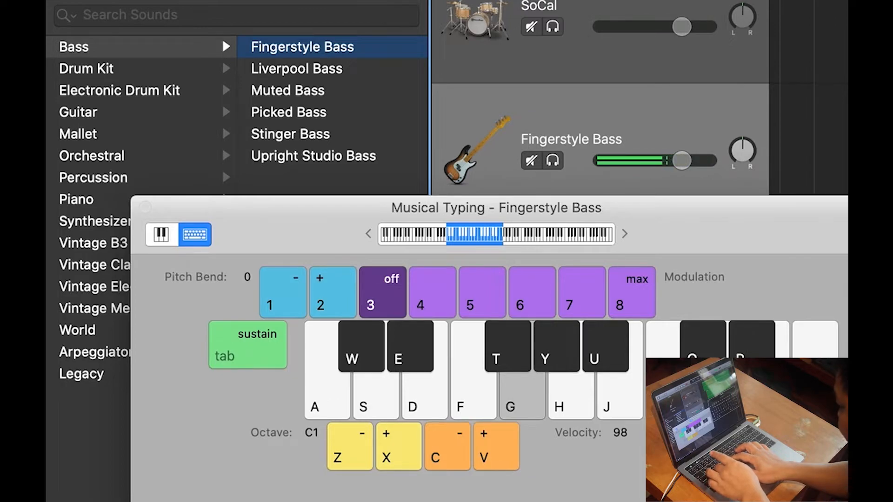
key("s")
key("f")
key("a")
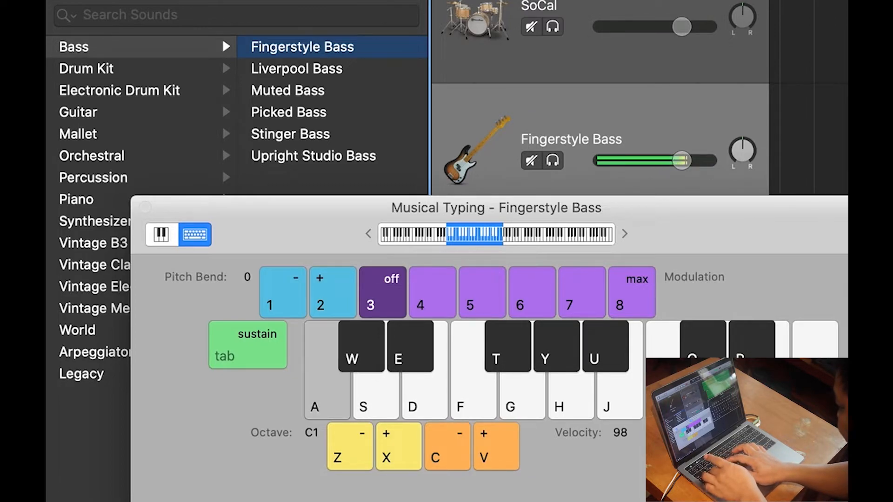
key("f")
key("h")
key("s")
key("g")
key("s")
key("j")
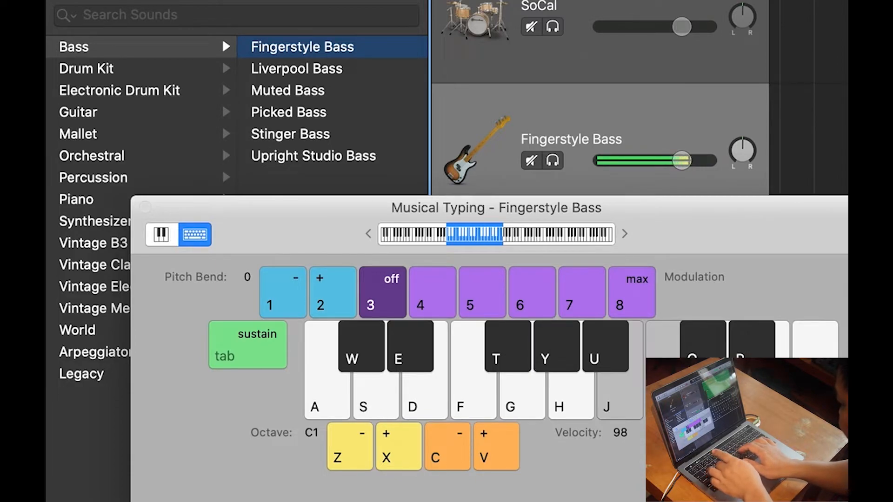
key("j")
key("k")
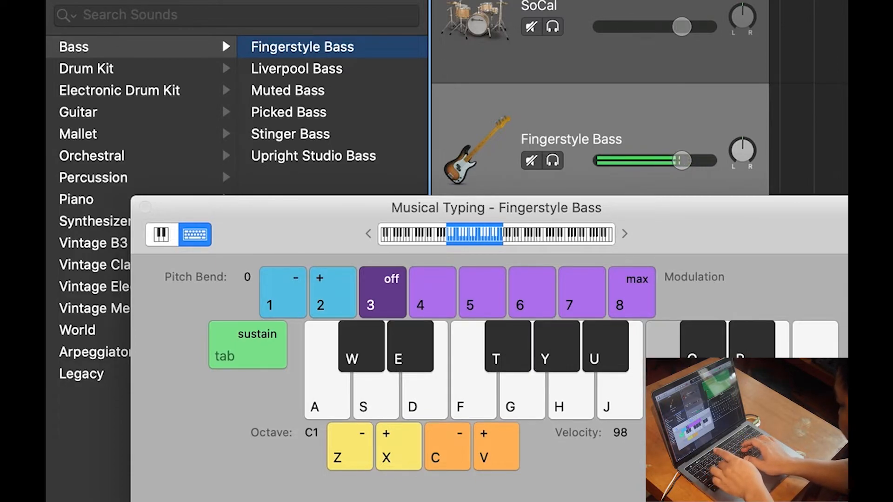
key("k")
key("k")
key("f")
key("k")
key("g")
key("k")
key("h")
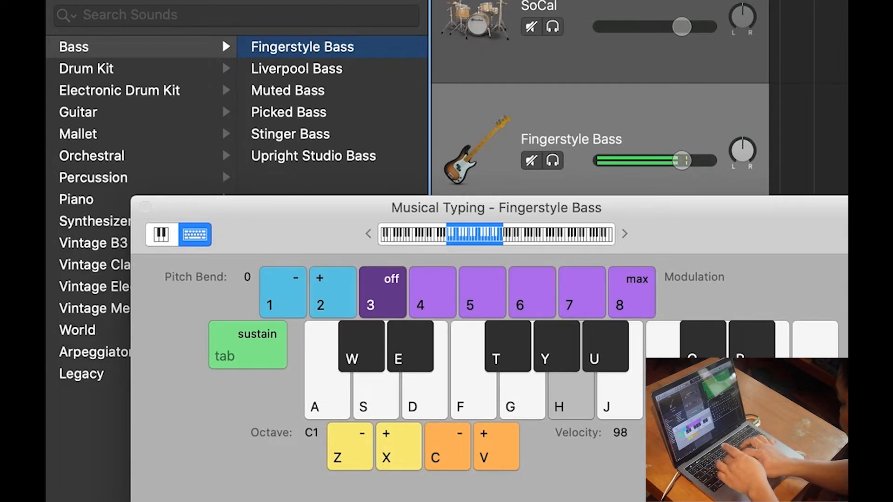
key("d")
key("h")
key("l")
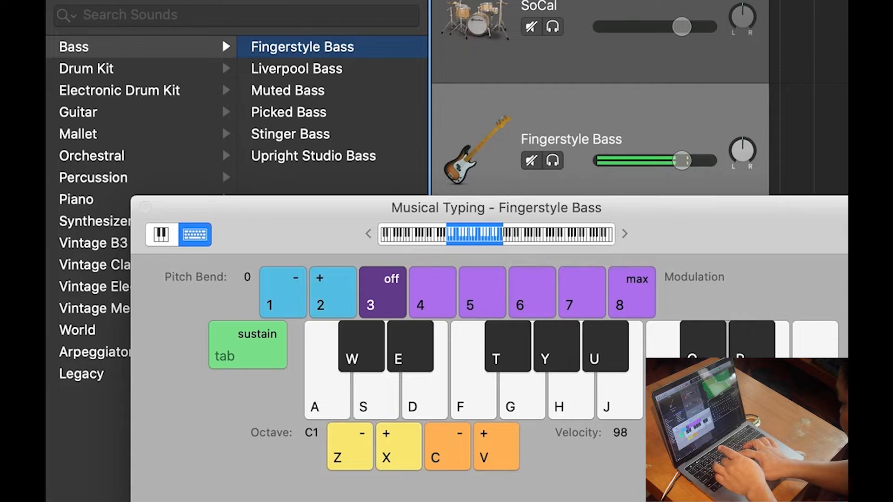
key("g")
key("l")
key("d")
key("f")
key("g")
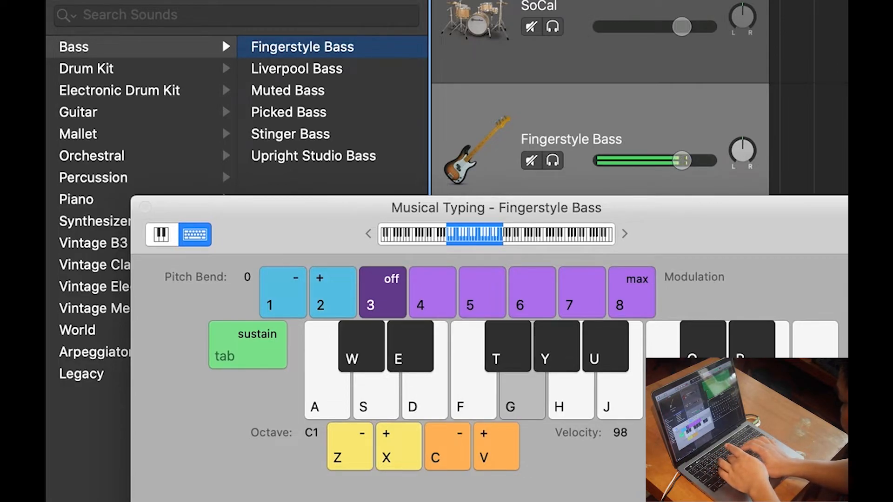
key("k")
key("d")
key("k")
key("f")
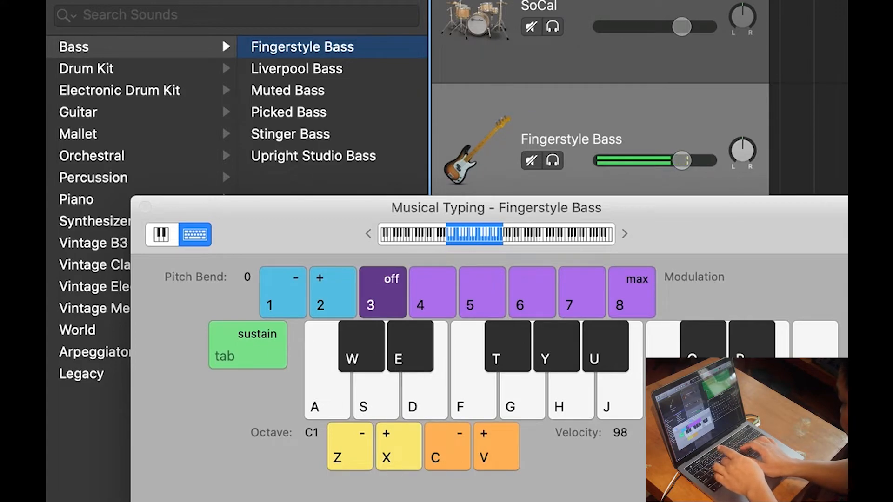
key("g")
key("h")
key("k")
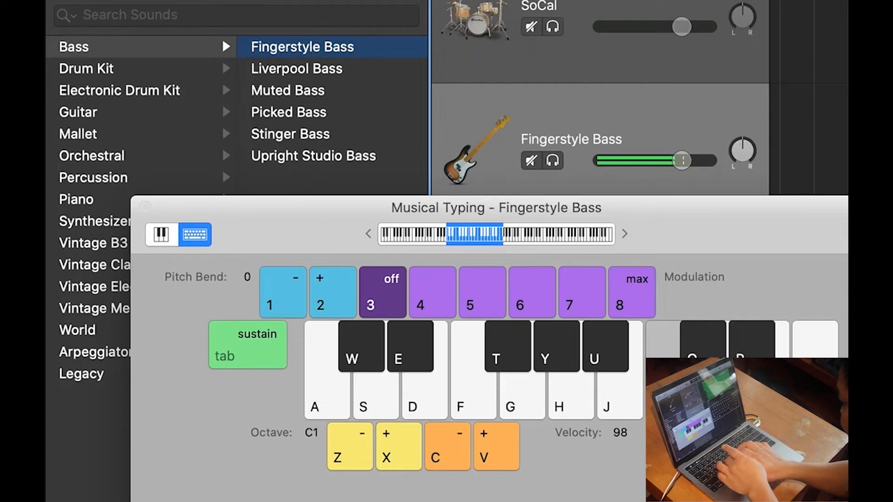
key("f")
key("k")
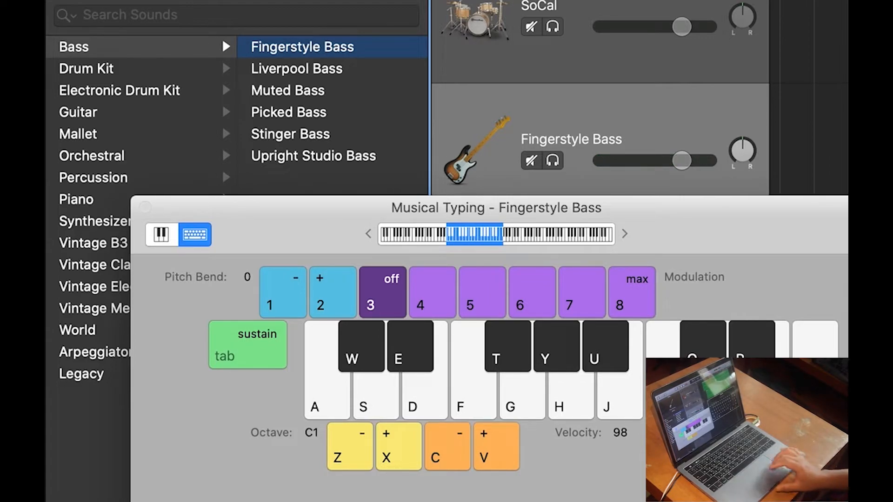
Rehearse the opening of the bass line, alternating the upper C with F, G and A at octave C1.
scroll(736, 106, "down", 1)
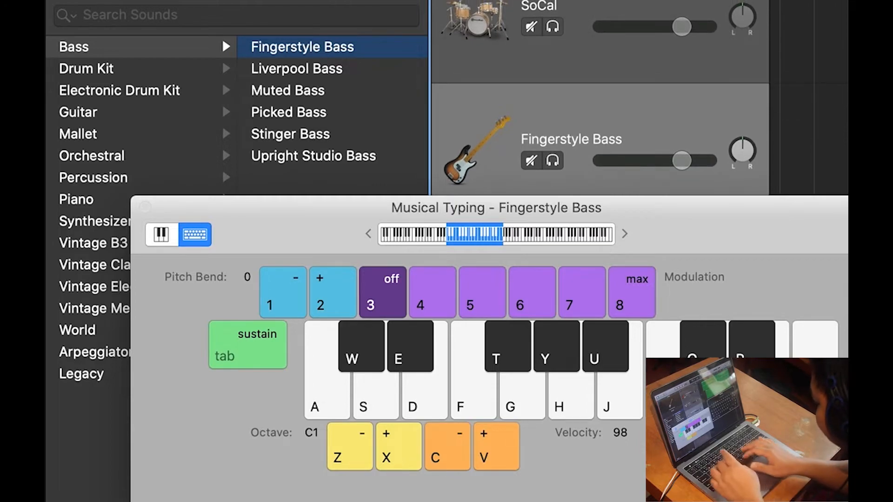
key("k")
key("f")
key("k")
key("g")
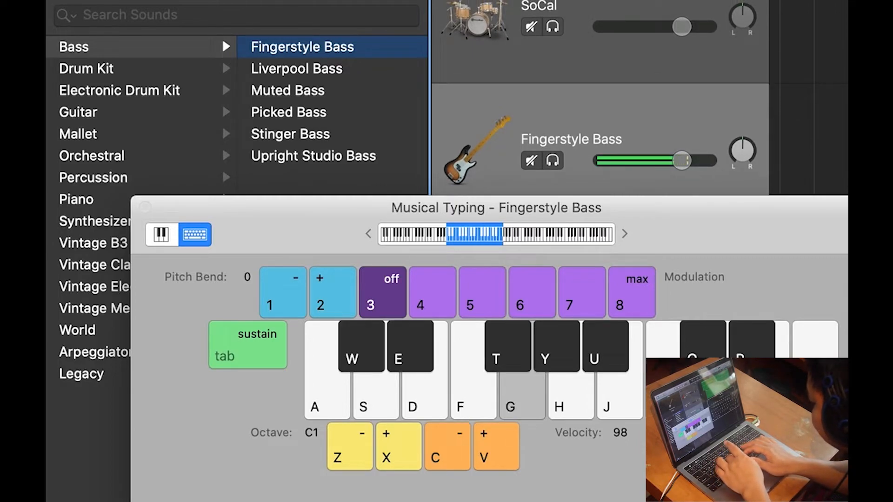
key("k")
key("g")
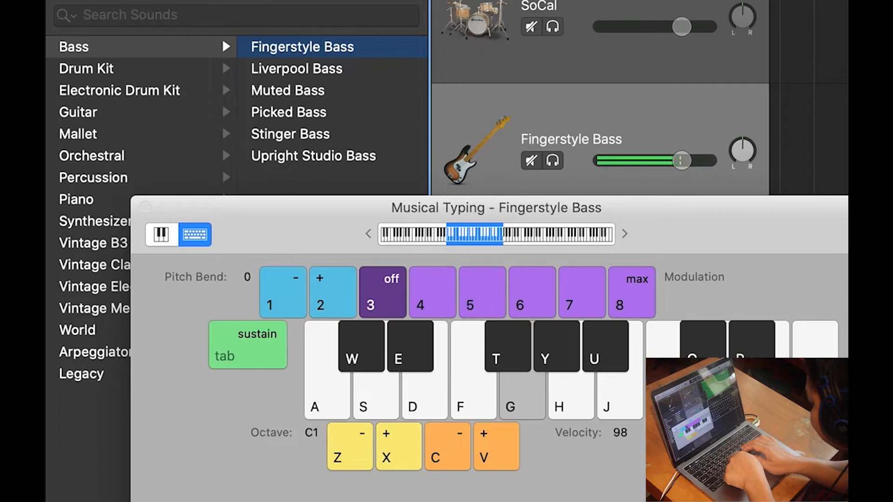
key("k")
key("h")
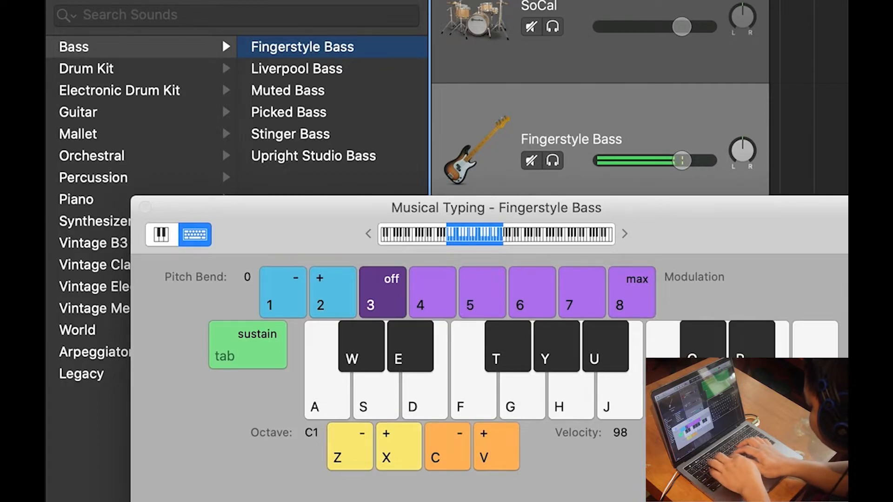
key("g")
key("f")
Try a low variation of the bass pattern, alternating the bottom C with F and G and ending on D.
key("a")
key("f")
key("a")
key("g")
key("a")
key("s")
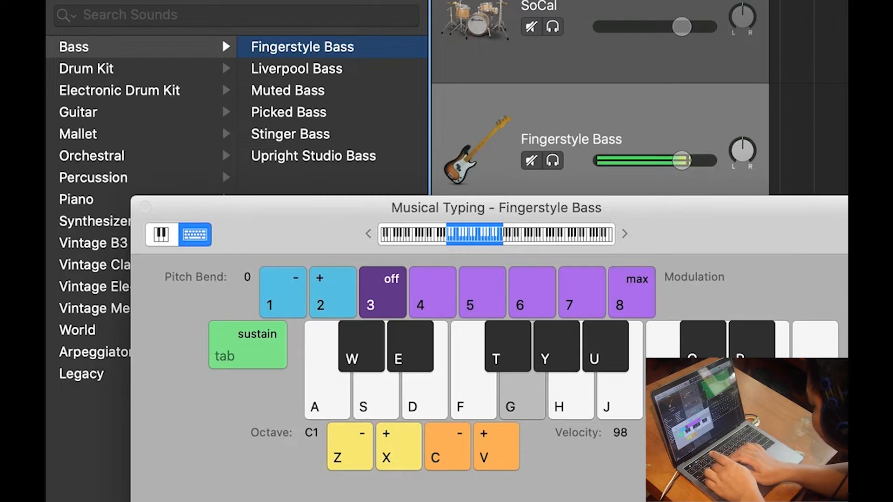
key("s")
Practise the bass line's link between the upper C, G and A, ending with a walk up through B to C.
key("k")
key("g")
key("h")
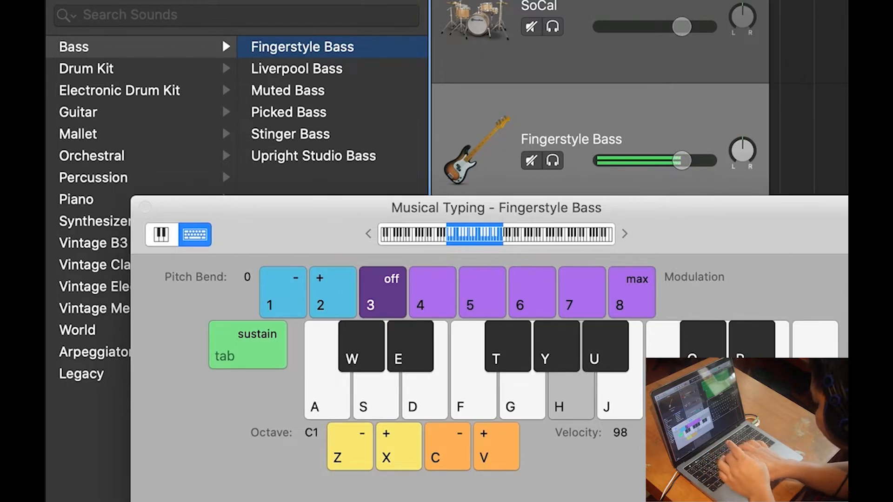
key("g")
key("k")
key("g")
key("h")
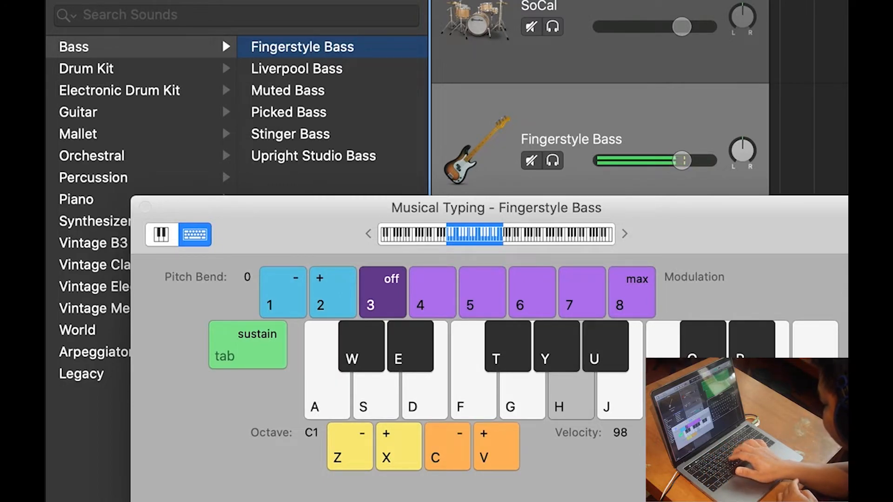
key("j")
key("k")
Place the playhead, start recording on the Fingerstyle Bass track, and play alternating upper C and G notes over the drums.
left_click(814, 1)
key("r")
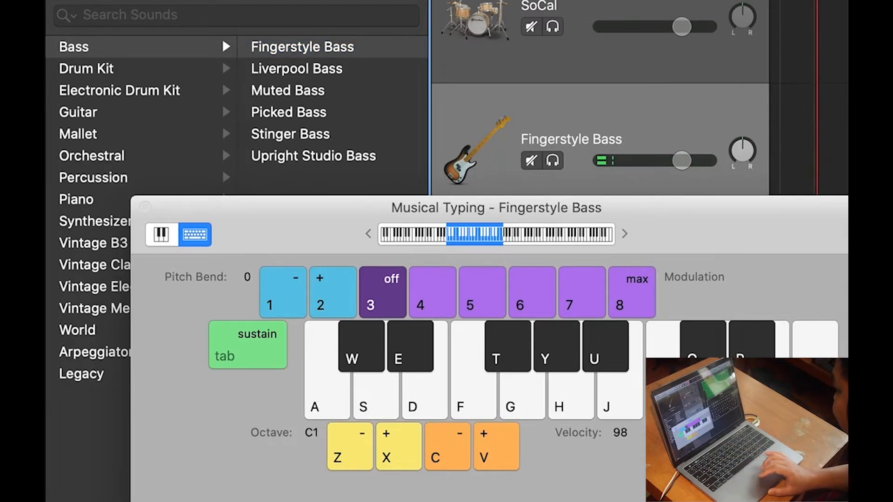
key("k")
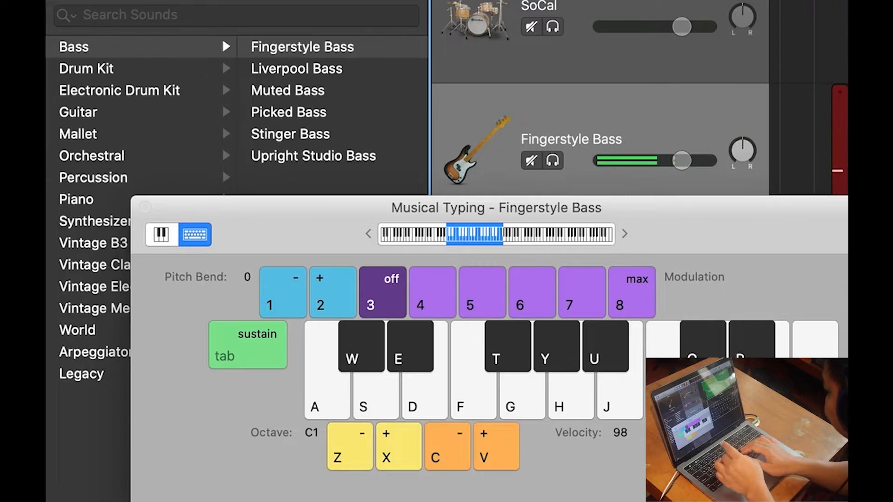
key("k")
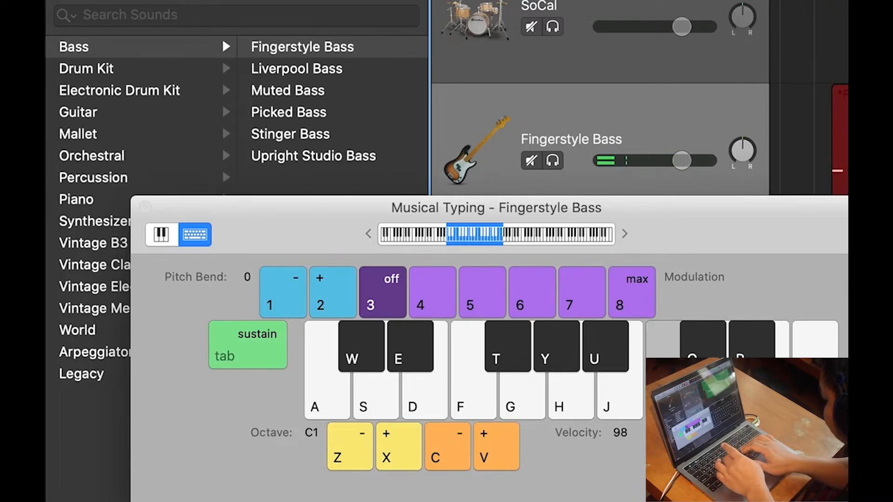
key("g")
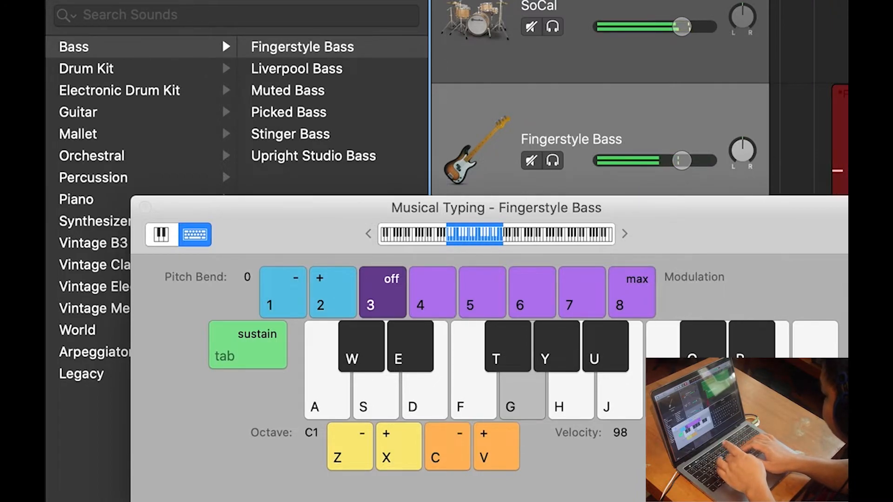
key("k")
key("g")
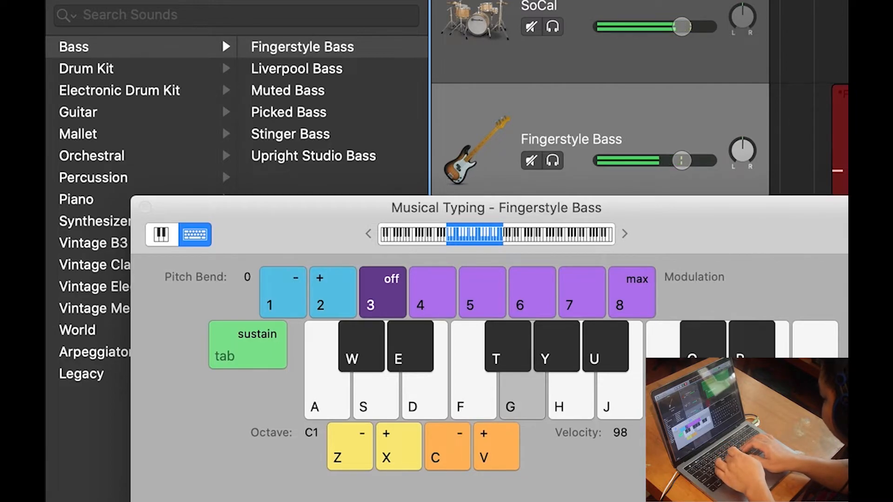
key("k")
key("g")
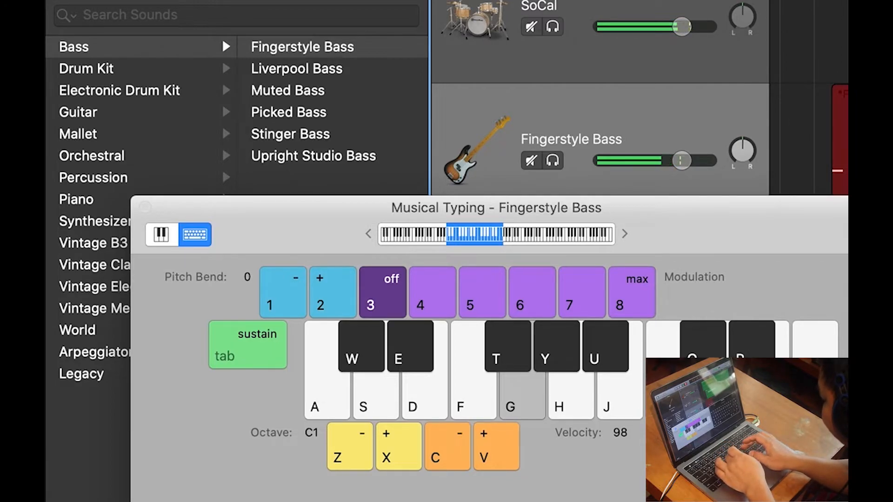
key("k")
key("g")
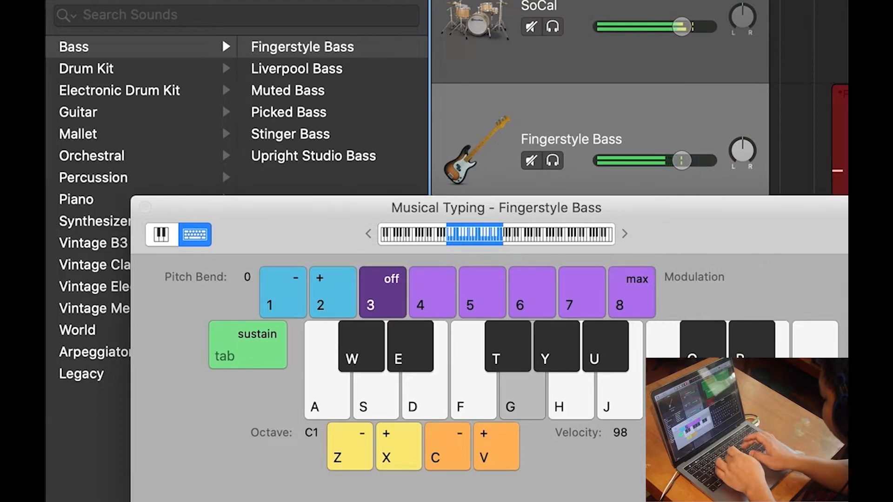
key("k")
key("g")
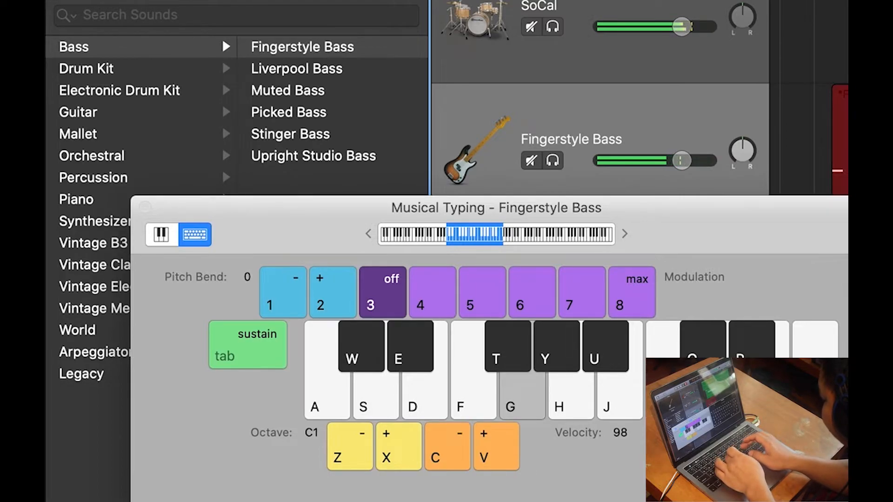
key("k")
key("g")
key("k")
key("g")
Continue the bass take with alternating low D and G, a short C and A passage, and a move to the upper D.
key("s")
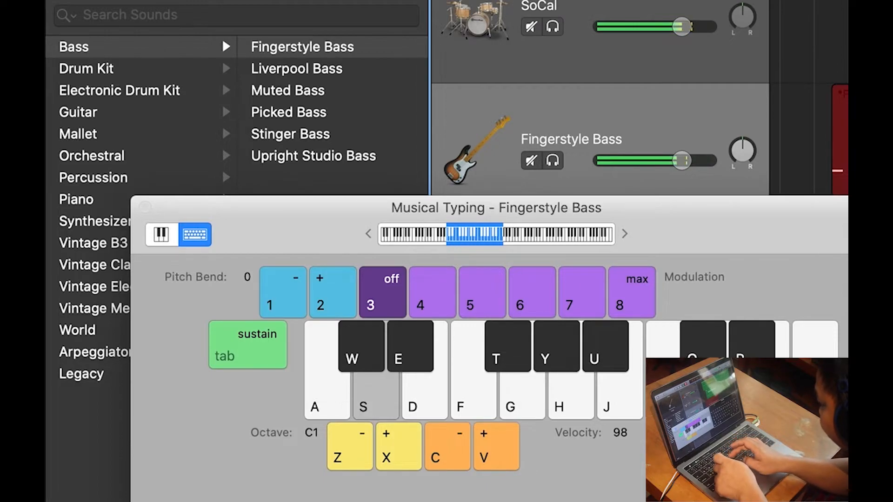
key("g")
key("s")
key("g")
key("k")
key("h")
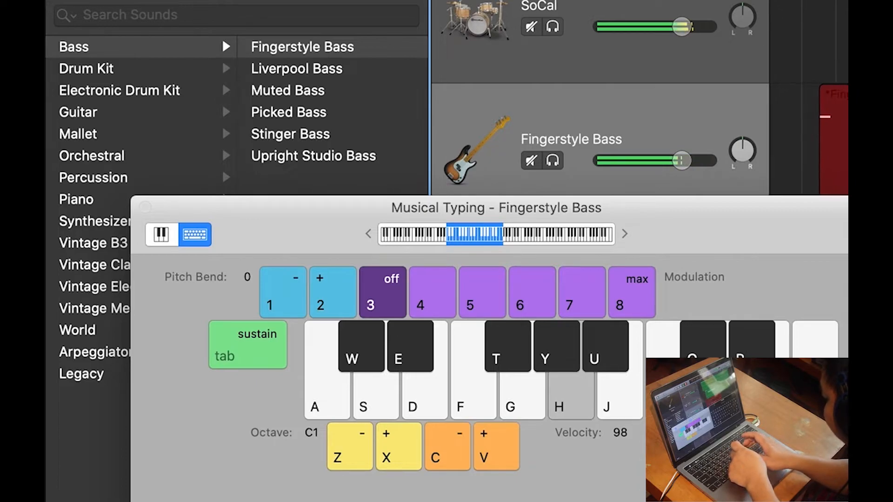
key("g")
key("s")
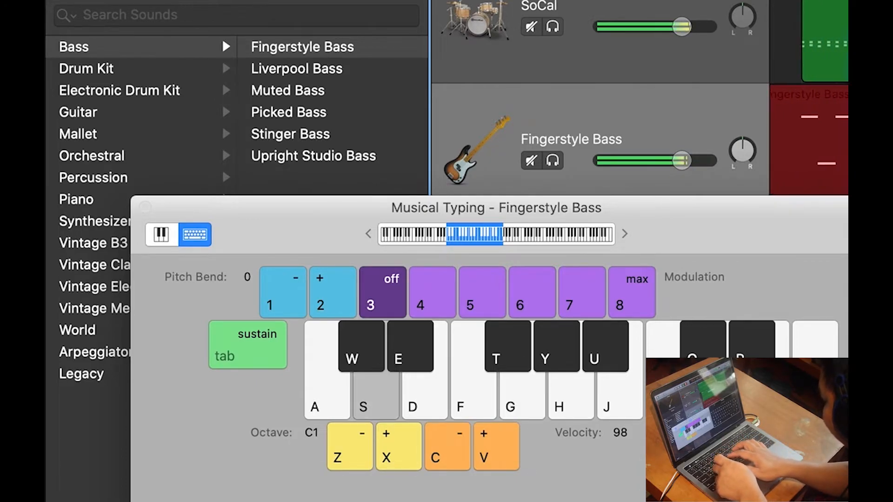
key("g")
key("l")
key("k")
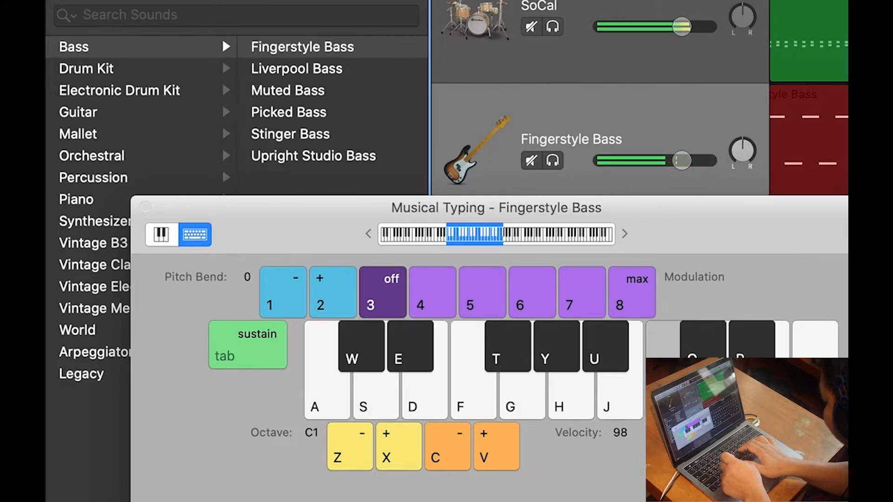
Play the descent through B and A with a low E, return to G, D and upper C, and stop the take.
key("j")
key("h")
key("d")
key("h")
key("g")
key("g")
key("s")
key("g")
key("k")
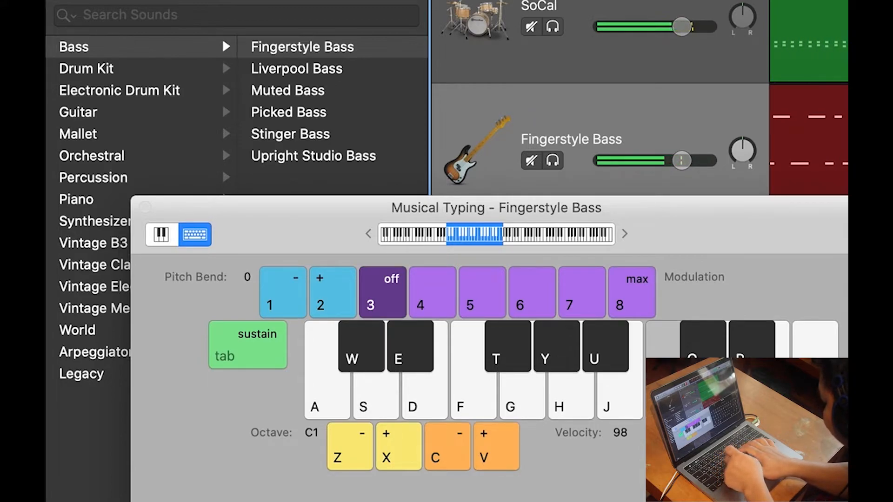
key("g")
key("k")
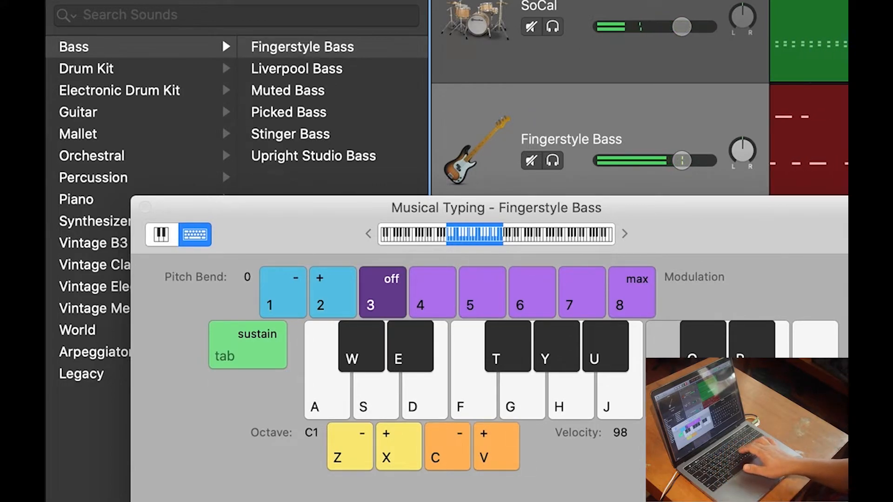
key("space")
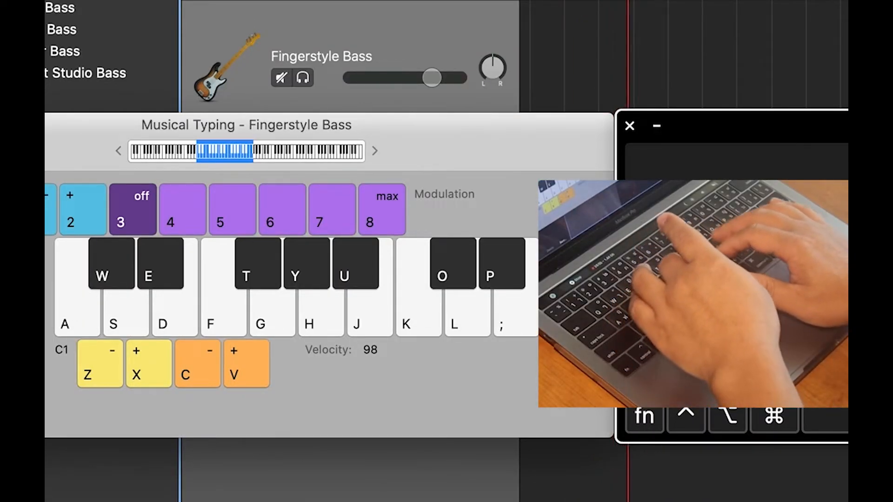
Record a new opening for the bass line with alternating upper C and G notes and a walk-up through A and B.
key("k")
key("g")
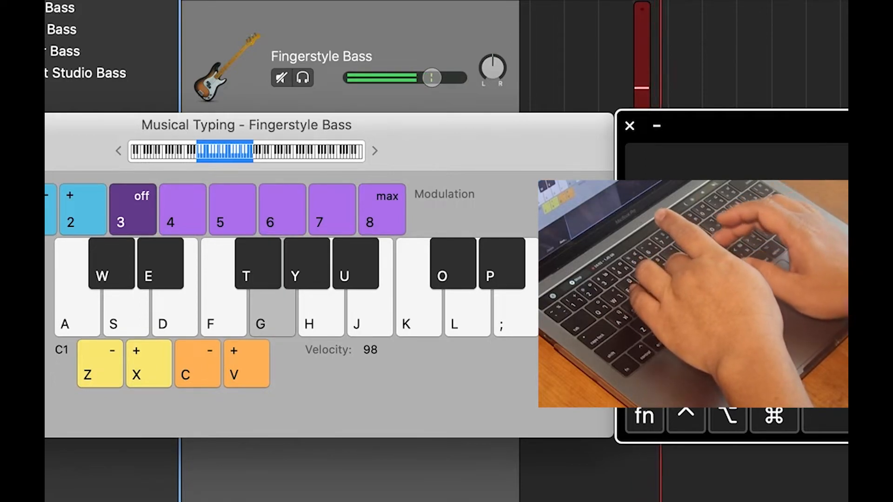
key("k")
key("g")
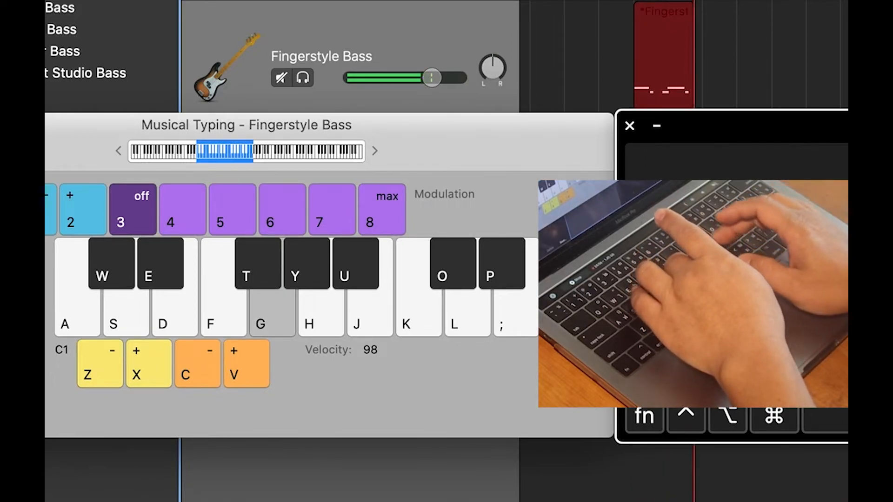
key("k")
key("g")
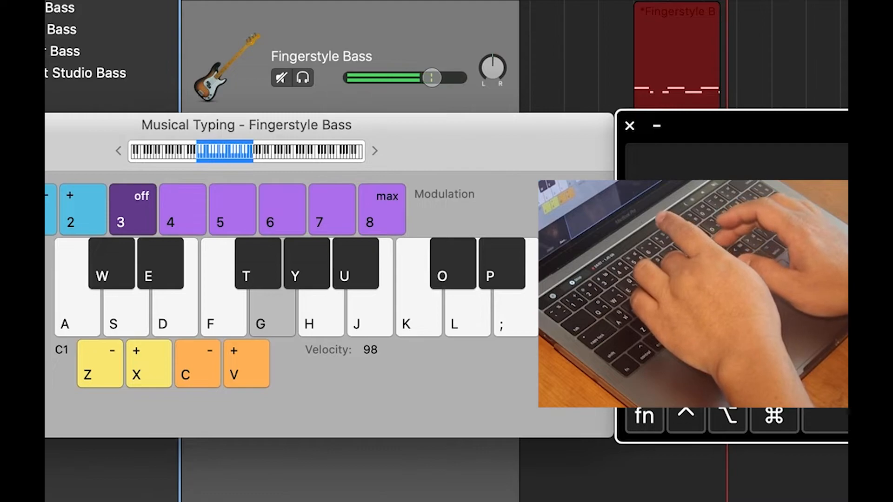
key("k")
key("g")
key("h")
key("j")
key("k")
key("g")
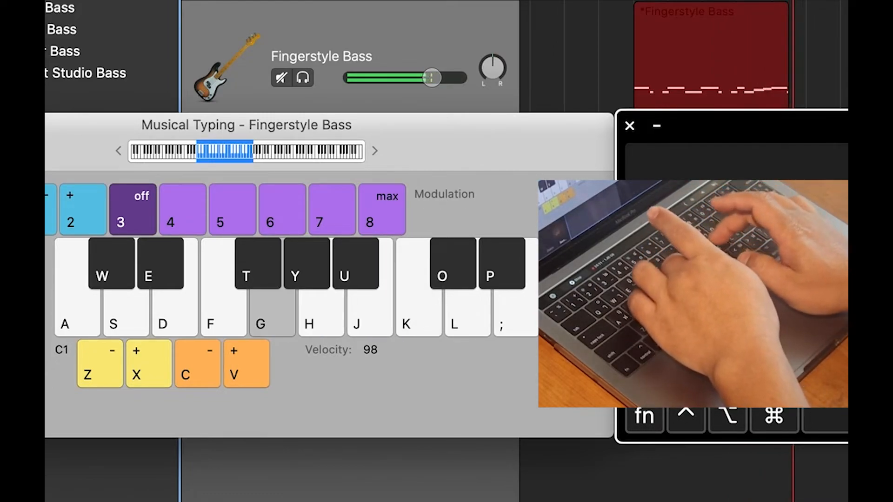
Record the second bass phrase, alternating upper C and G, low D and G, and upper D and A.
key("k")
key("g")
key("k")
key("g")
key("s")
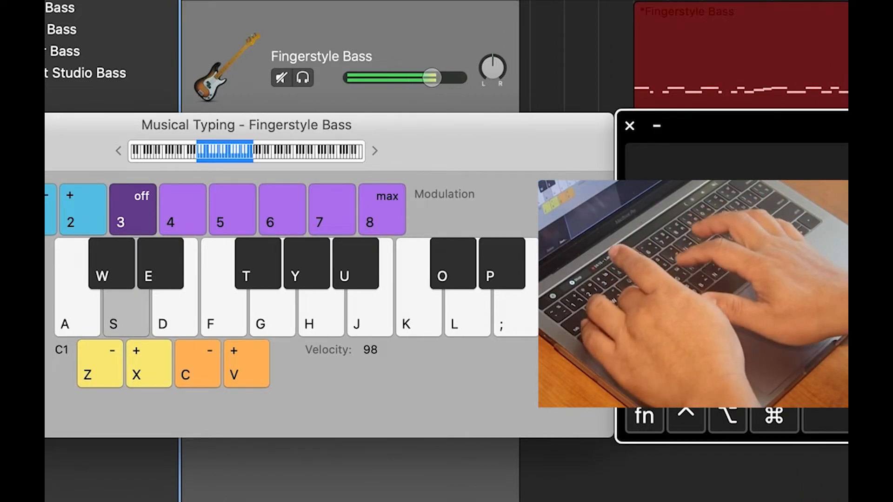
key("g")
key("s")
key("g")
key("l")
key("h")
key("l")
Record the third bass phrase from G and low D through upper C to alternating A and low E.
key("g")
key("s")
key("g")
key("k")
key("g")
key("k")
key("h")
key("d")
key("h")
Play the closing bass phrase with upper D, A, G and low D, hold the final upper D, and stop recording.
key("l")
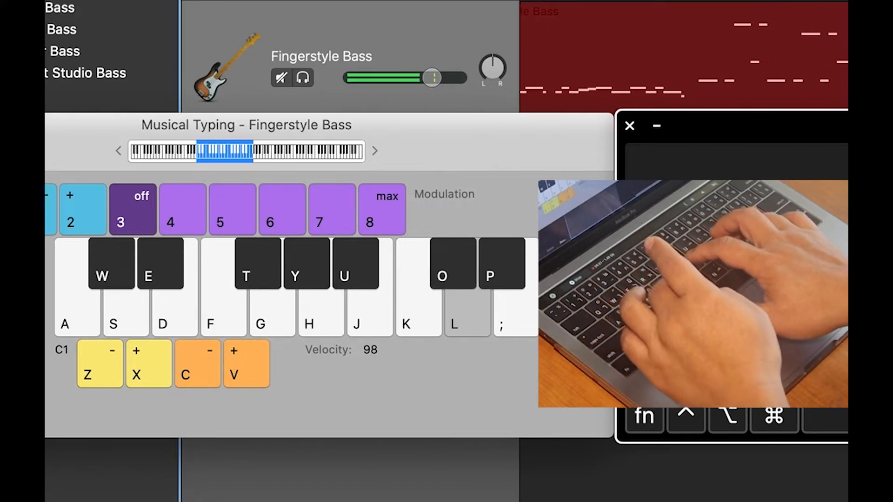
key("h")
key("l")
key("g")
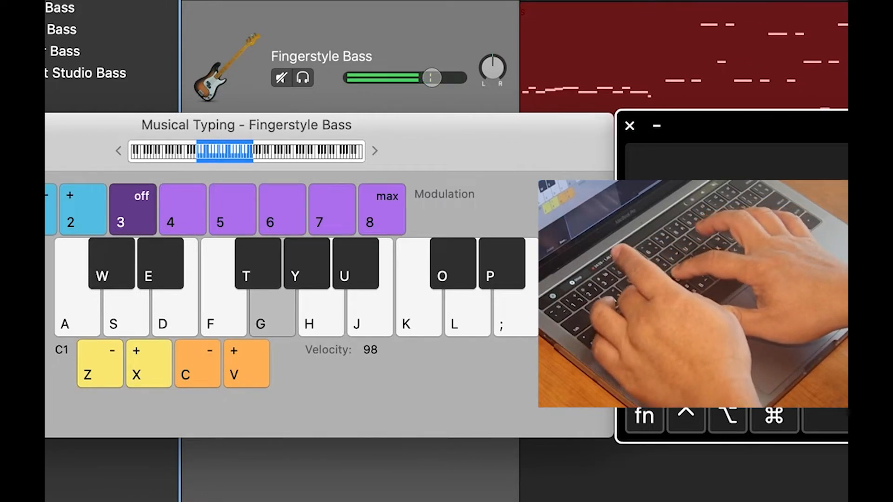
key("s")
key("g")
key("k")
key("l")
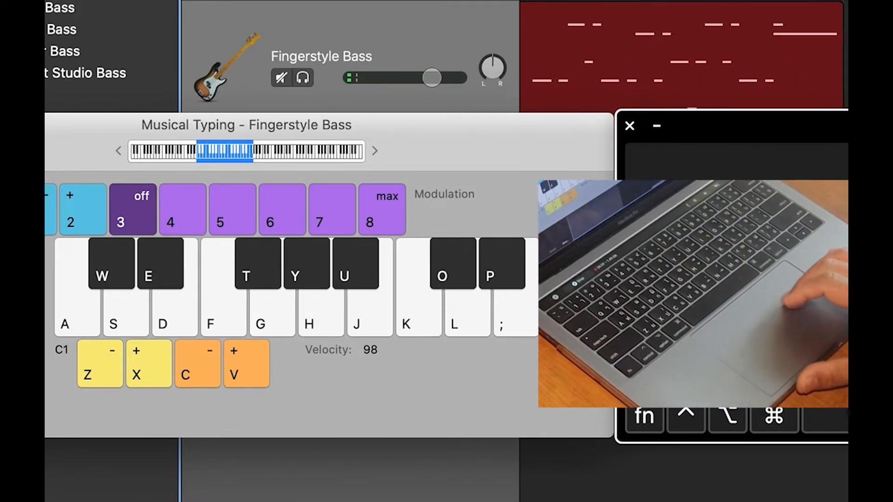
left_click_drag(444, 123, 302, 122)
key("space")
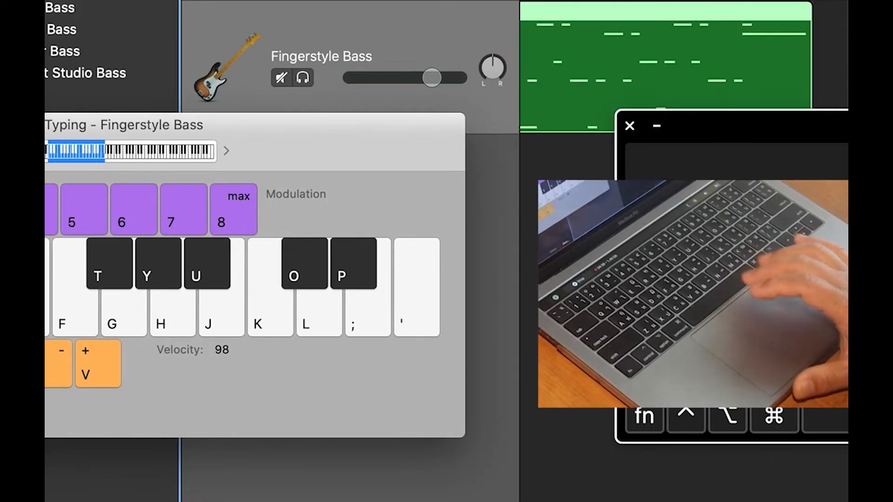
Set the playhead to bar 4.1, move the Keyboard window off the bass region, and play back the recording to about bar 10.
left_click(664, 162)
scroll(665, 165, "left", 10)
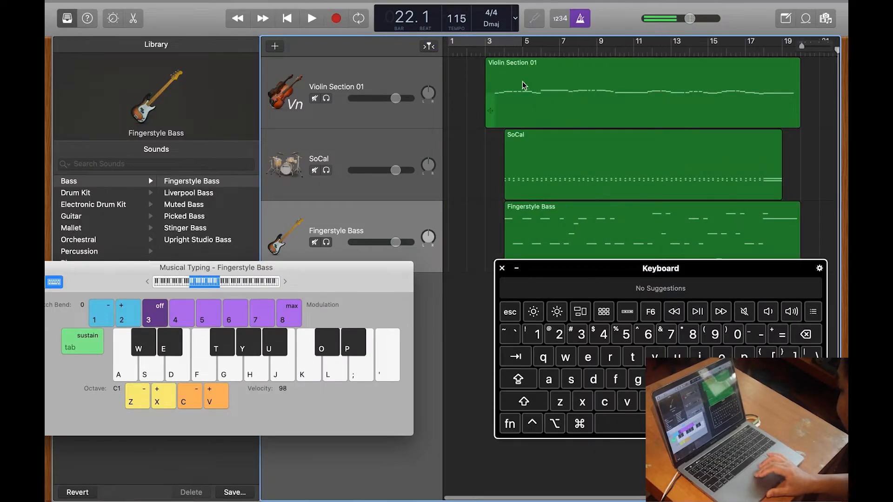
left_click(503, 52)
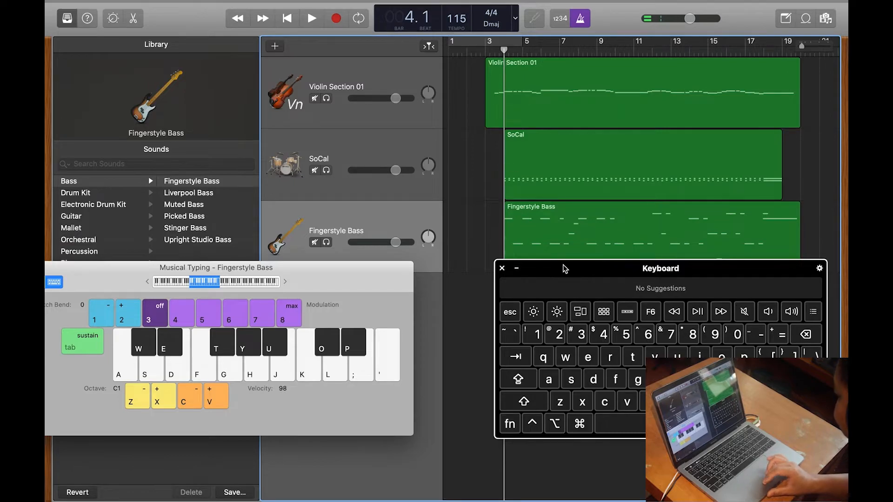
left_click_drag(564, 268, 482, 320)
key("space")
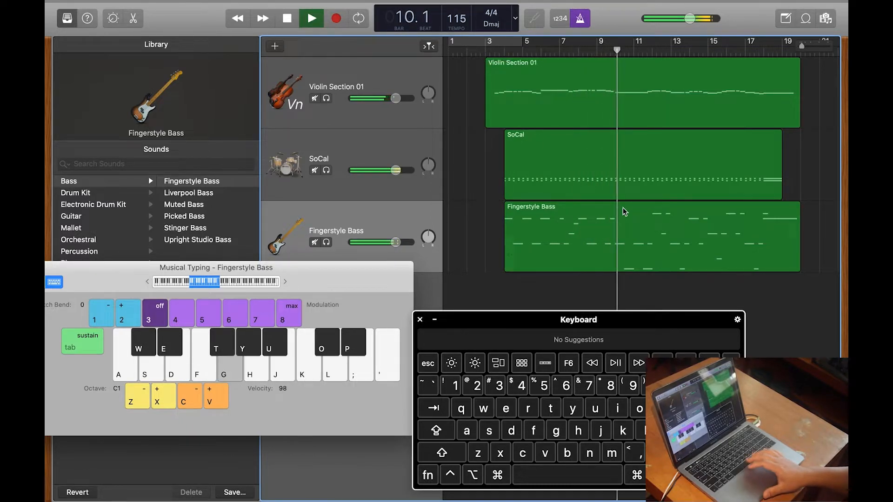
key("space")
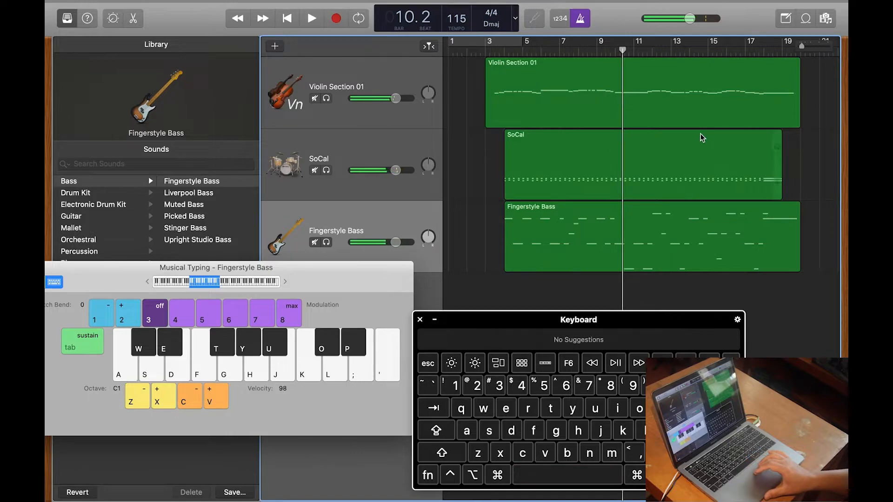
Play back the end of the recording from around bar 17 to the start of bar 18.
left_click(743, 55)
key("space")
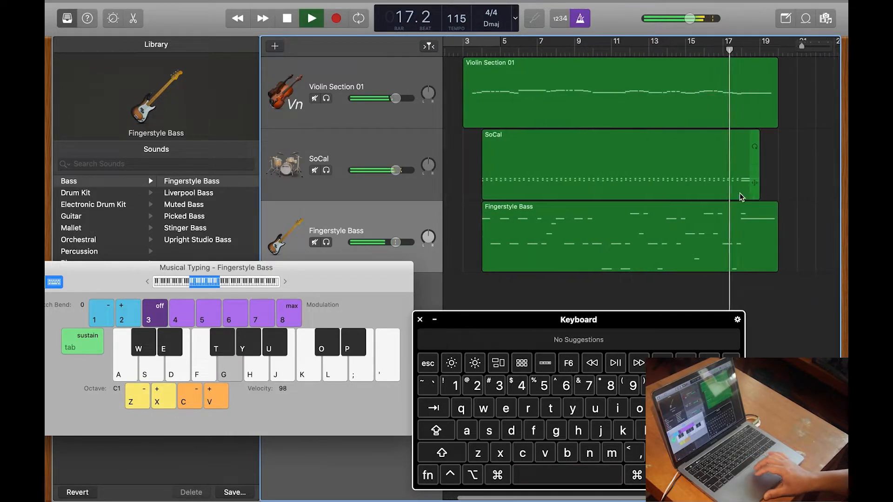
key("space")
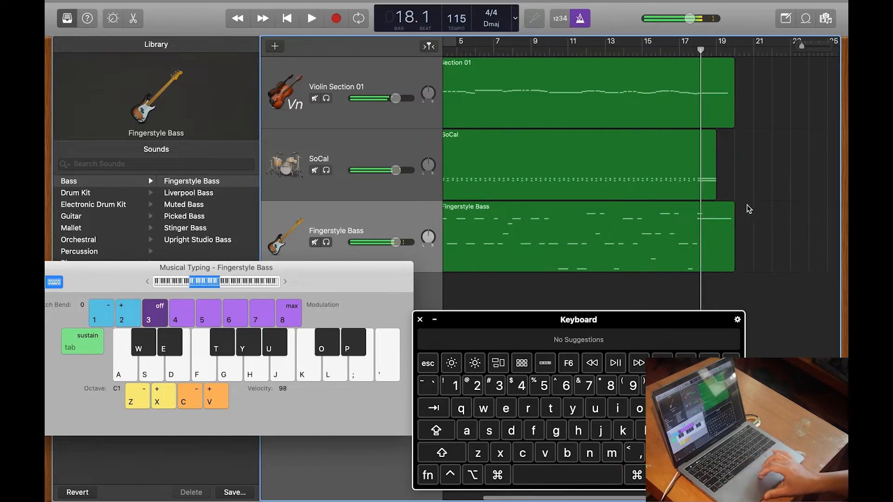
Open the Fingerstyle Bass region in the Piano Roll and delete the stray short D2 note above the final long note.
double_click(714, 218)
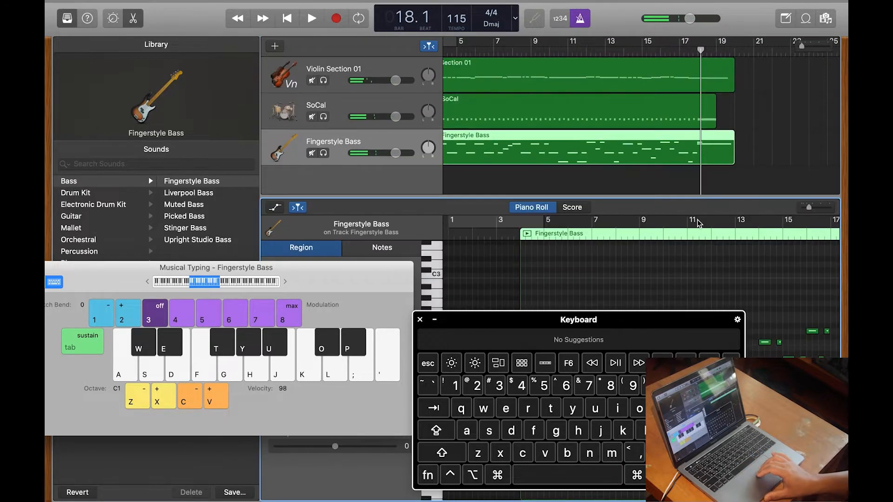
left_click_drag(621, 327, 458, 326)
scroll(714, 309, "right", 5)
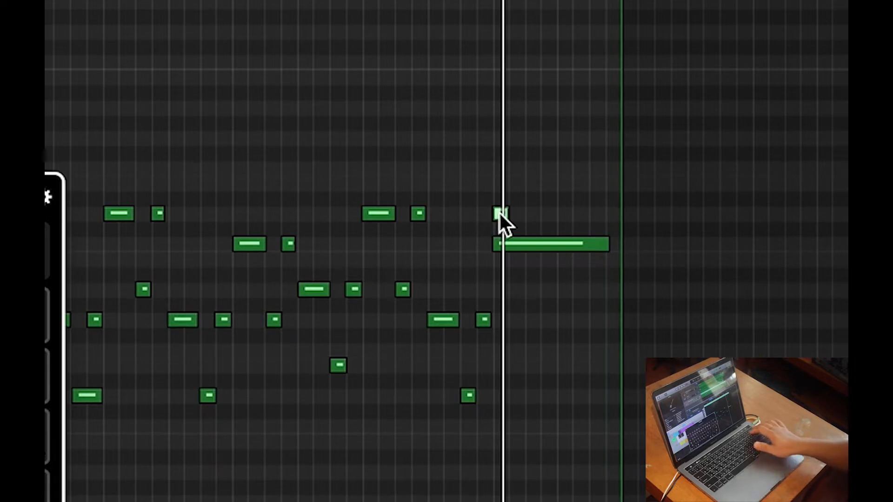
key("Delete")
Audition the final long note and the short notes just before it in the bass region.
left_click(565, 241)
left_click(483, 313)
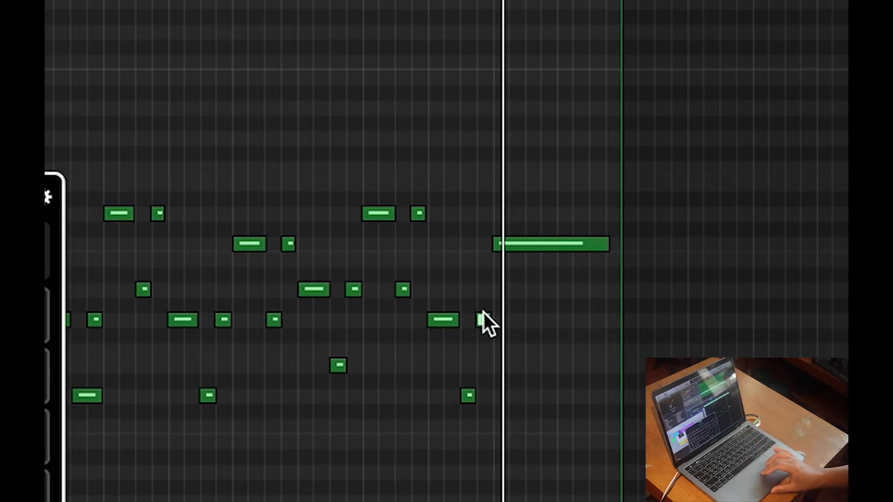
left_click(457, 368)
left_click(416, 213)
Bring the Musical Typing window fully into view and close it.
scroll(415, 219, "left", 5)
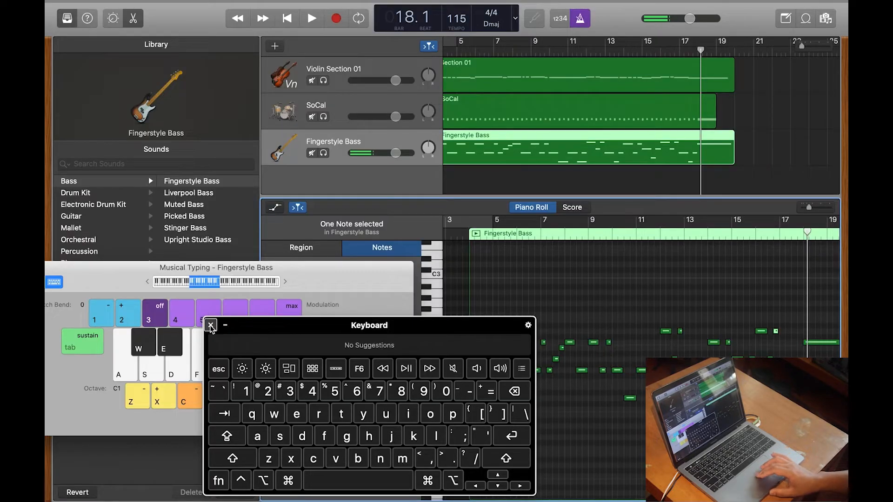
left_click_drag(130, 286, 301, 285)
left_click(251, 268)
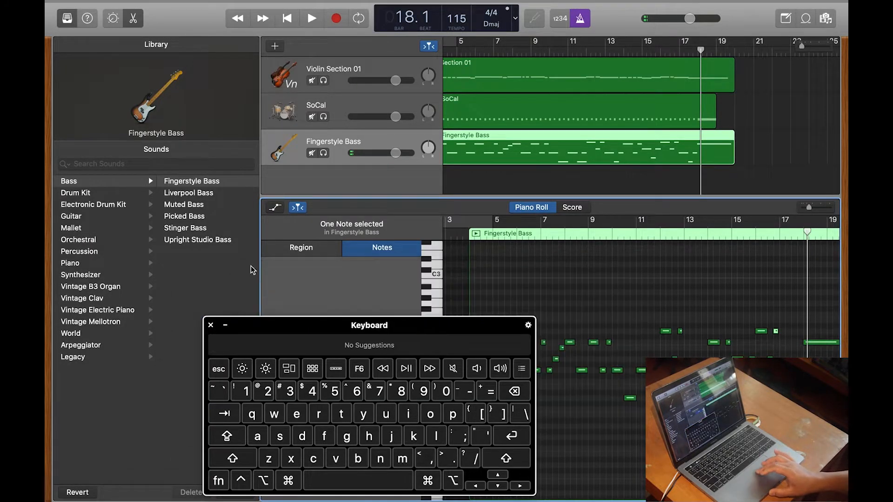
Select all notes in the Fingerstyle Bass region and set their time quantize to 1/8 Note.
left_click(474, 342)
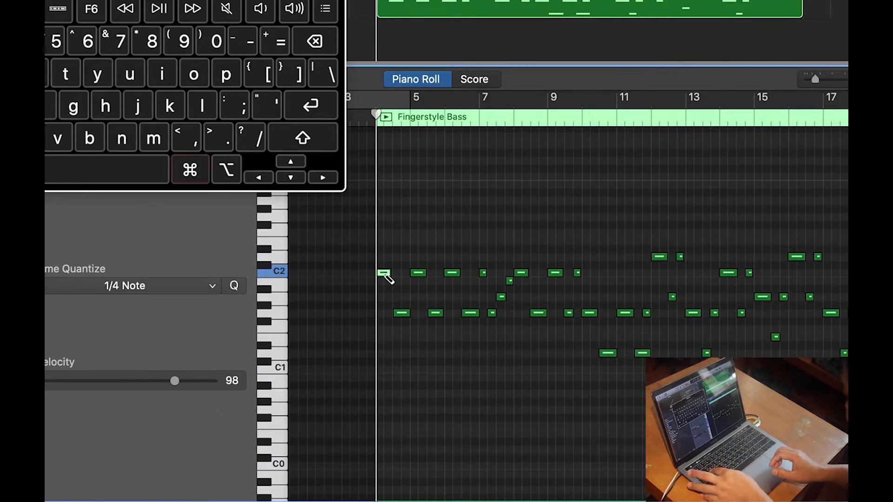
key("super+a")
left_click(176, 287)
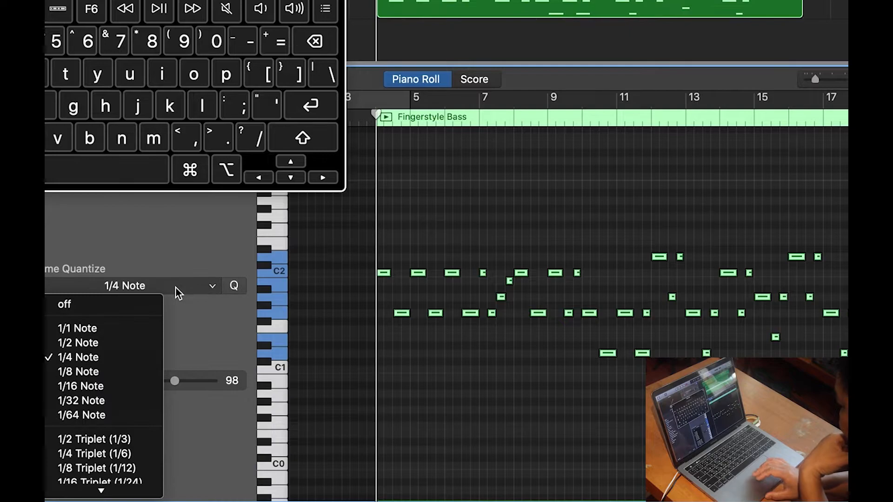
left_click(81, 372)
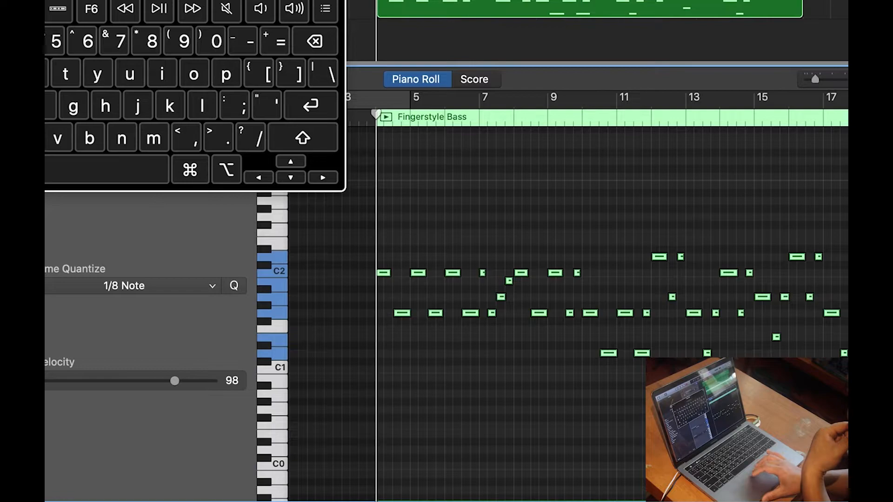
Play back the quantized bass line from just before bar 4 to about bar 12.
left_click(362, 0)
scroll(478, 199, "left", 1)
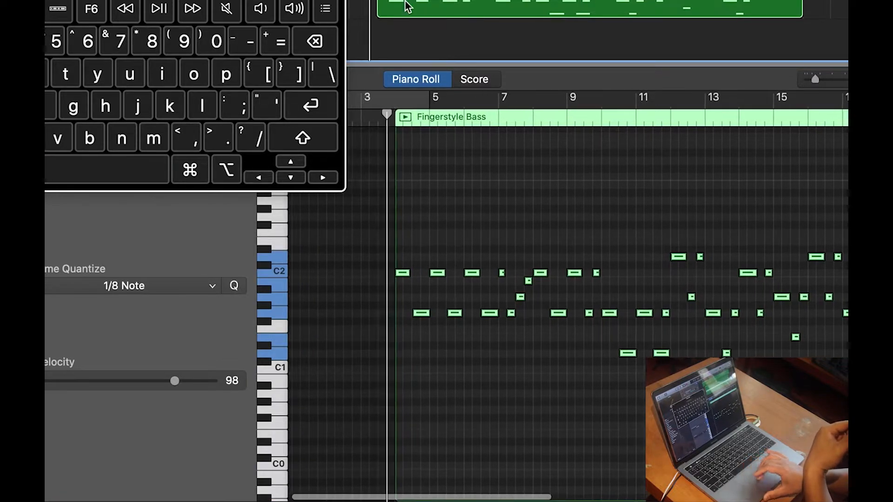
scroll(478, 199, "right", 2)
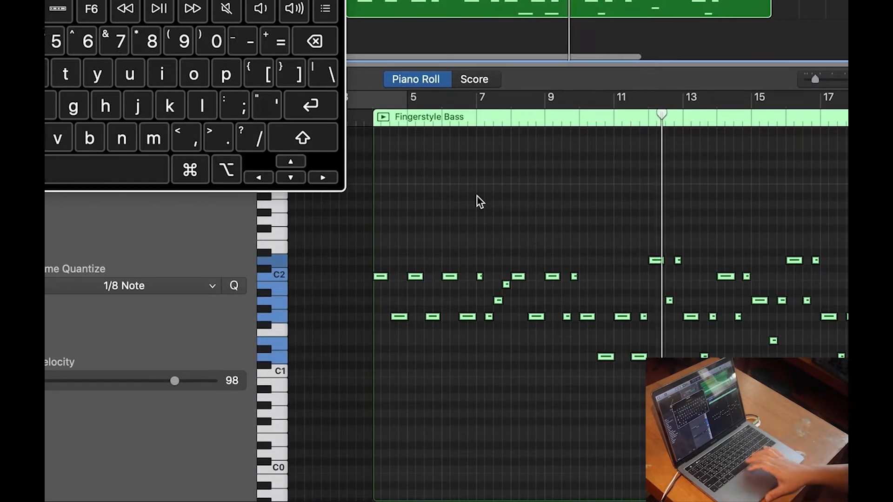
Shorten the low D1 bass note in the second half of bar 11 to about half its length.
left_click(618, 194)
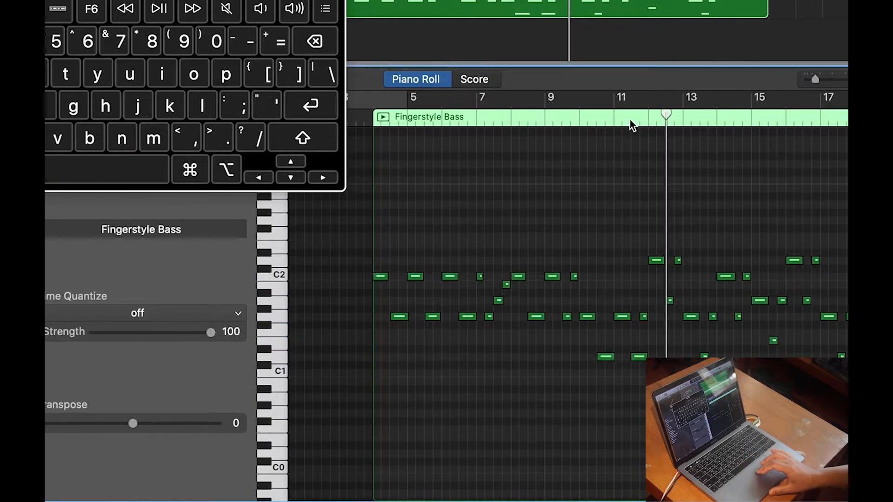
left_click(632, 124)
left_click(495, 277)
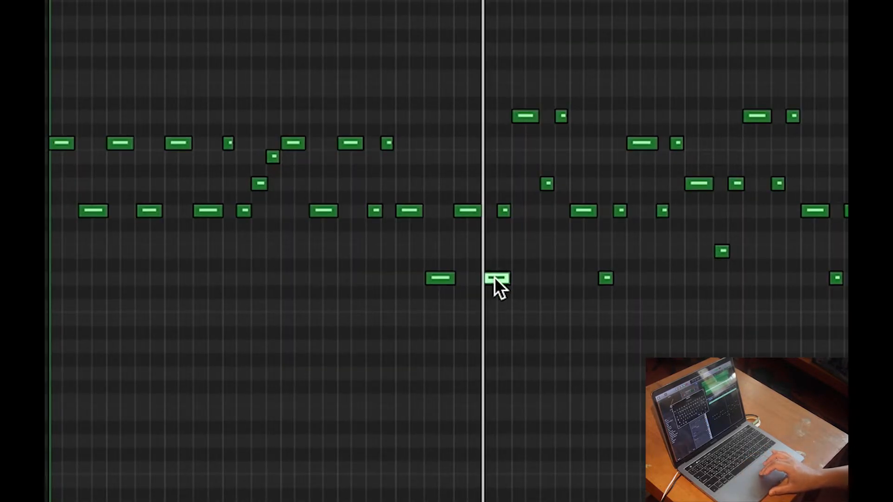
left_click(503, 213)
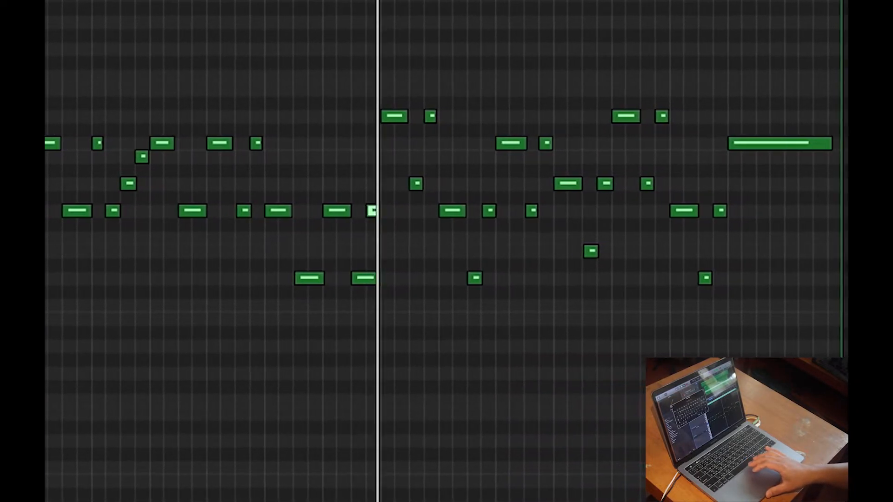
scroll(403, 205, "down", 5)
scroll(402, 206, "up", 2)
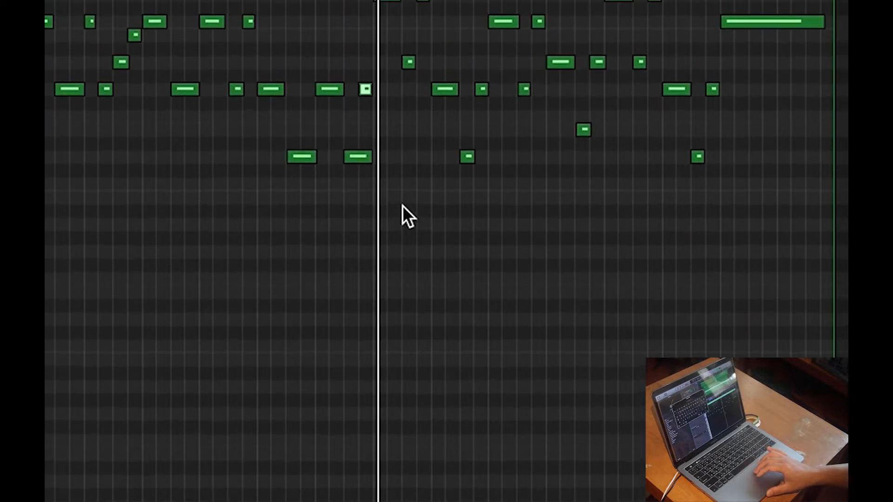
mouse_move(367, 156)
left_mouse_down()
mouse_move(352, 155)
mouse_move(367, 155)
mouse_move(359, 155)
left_mouse_up()
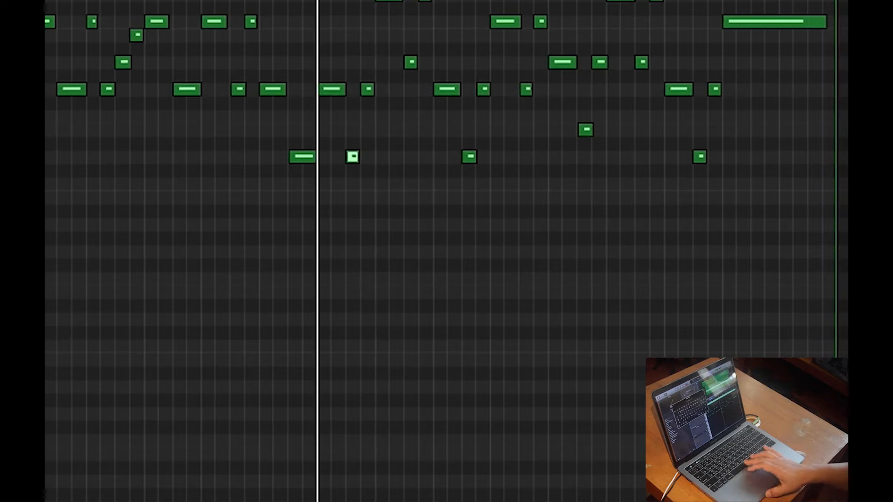
Play back the bass line from about bar 11 through the final long note, following the notes in the Piano Roll.
scroll(506, 108, "left", 2)
scroll(505, 108, "up", 2)
scroll(506, 108, "left", 1)
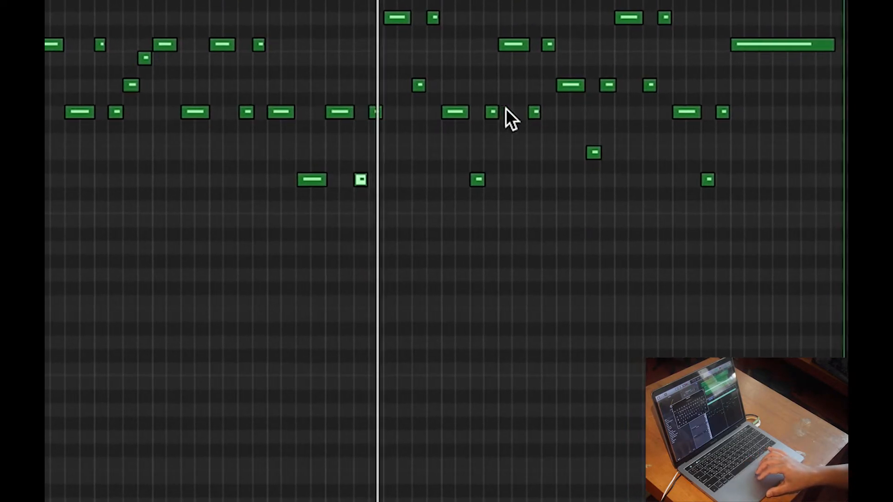
scroll(506, 108, "up", 10)
scroll(506, 108, "up", 8)
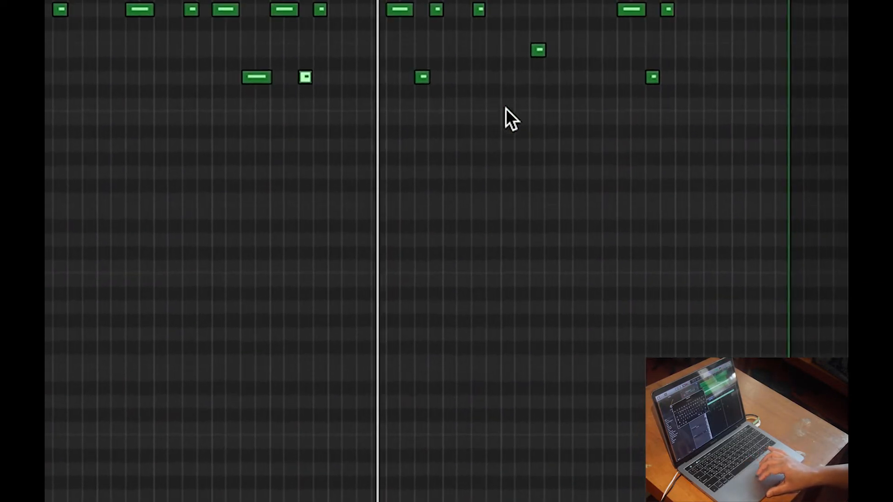
scroll(506, 107, "right", 3)
scroll(506, 108, "up", 3)
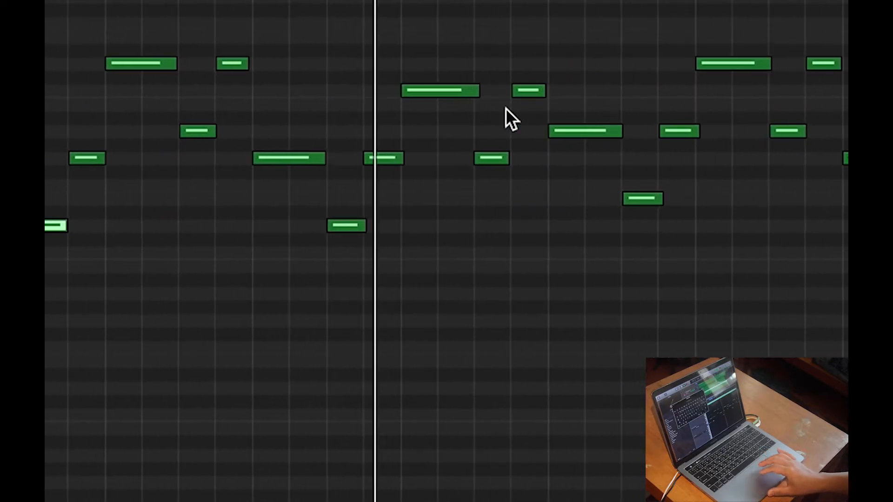
scroll(506, 108, "right", 4)
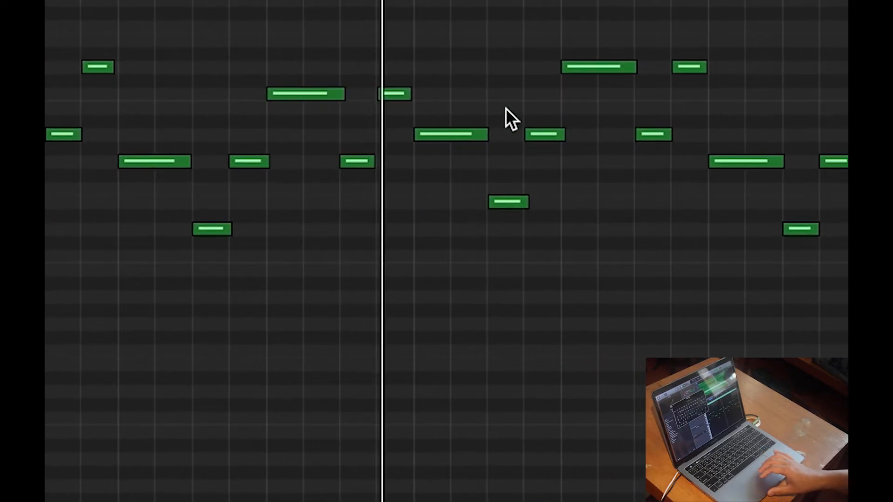
scroll(506, 108, "right", 4)
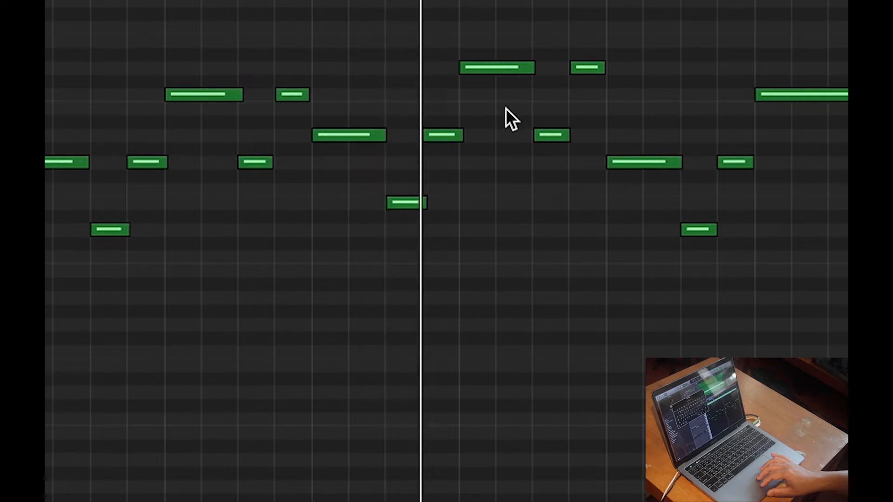
scroll(506, 108, "right", 6)
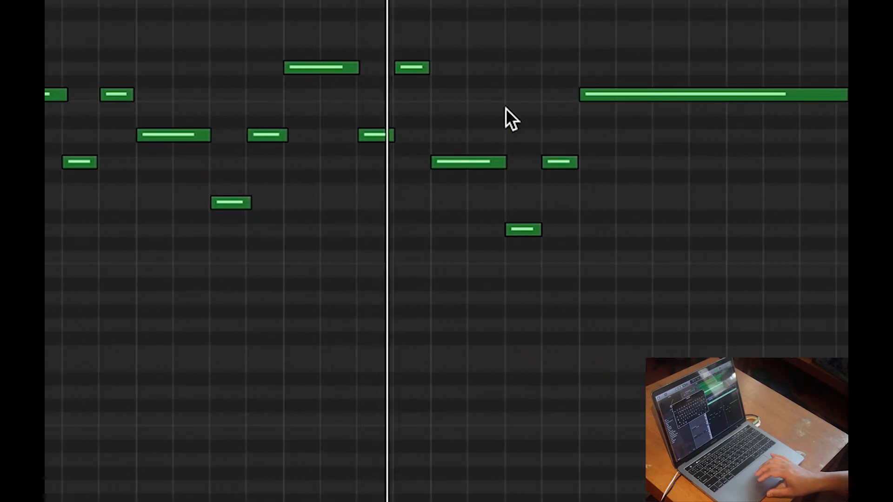
scroll(505, 108, "right", 5)
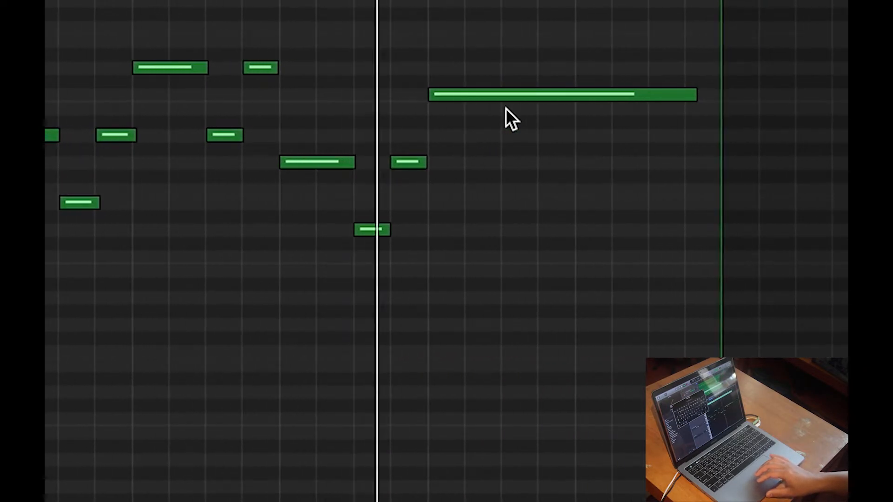
Set the playhead to bar 2.1 and add a new Software Instrument track.
key("super+Left")
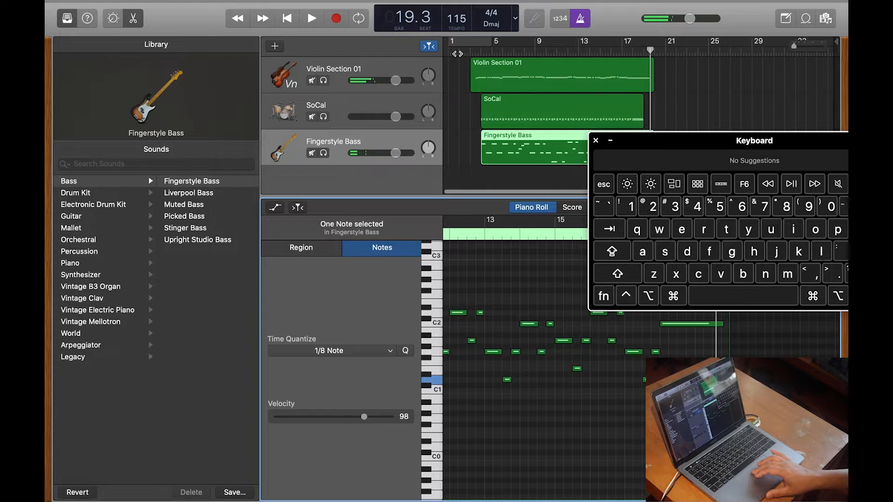
left_click(457, 54)
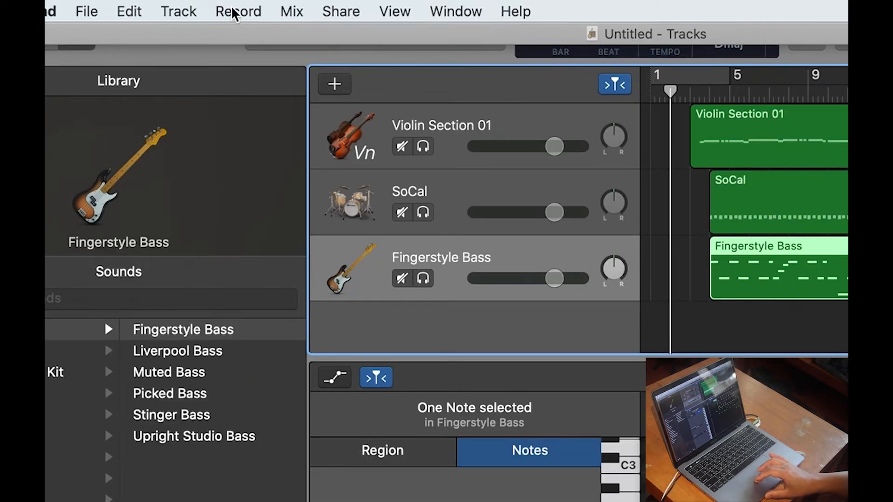
left_click(175, 14)
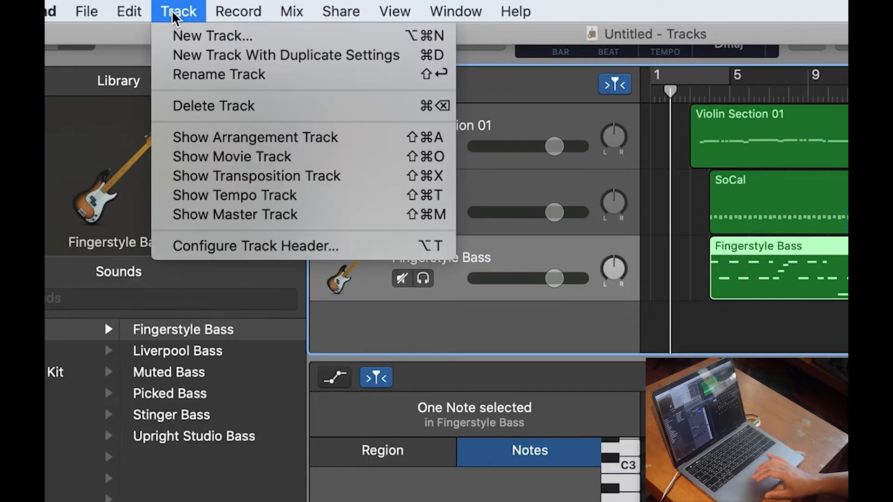
left_click(198, 36)
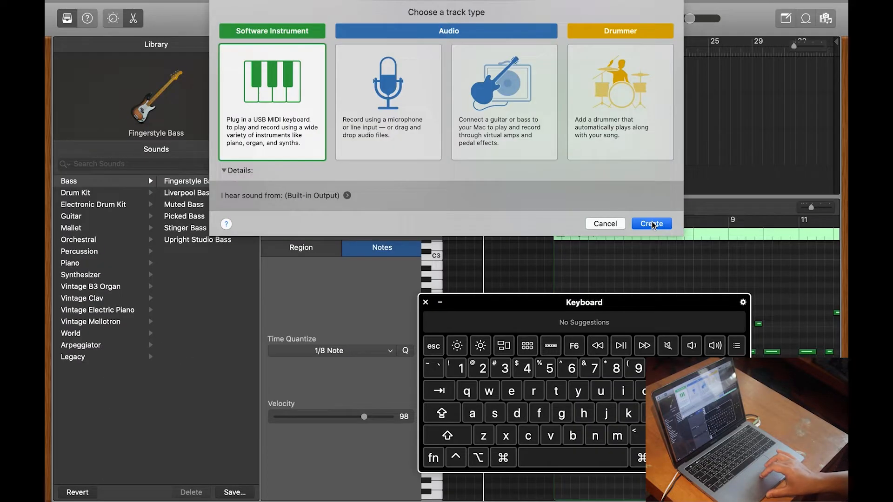
left_click(651, 223)
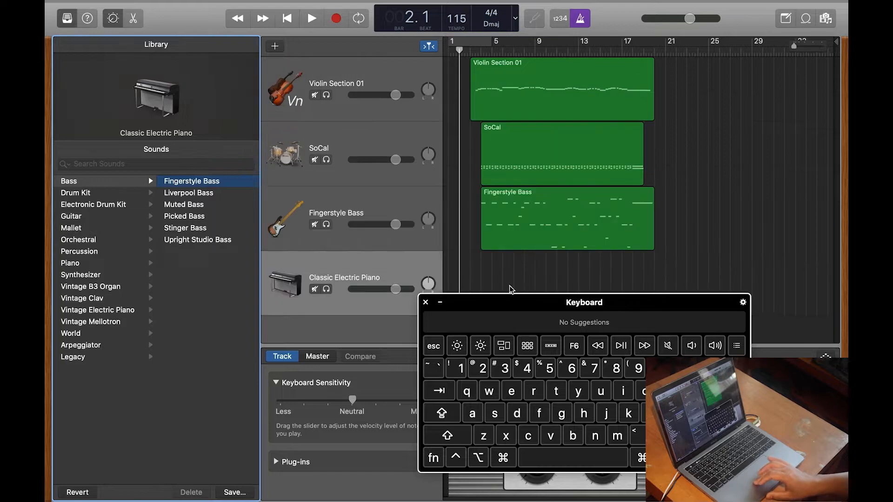
Choose the Steinway Grand Piano sound for the new track and show the Piano Roll editor instead of the Smart Controls.
left_click_drag(472, 307, 655, 237)
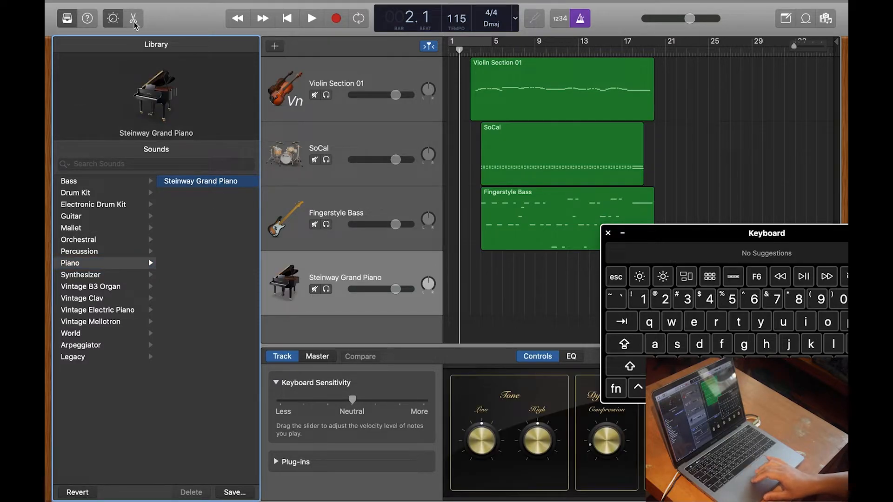
left_click(113, 19)
left_click(133, 18)
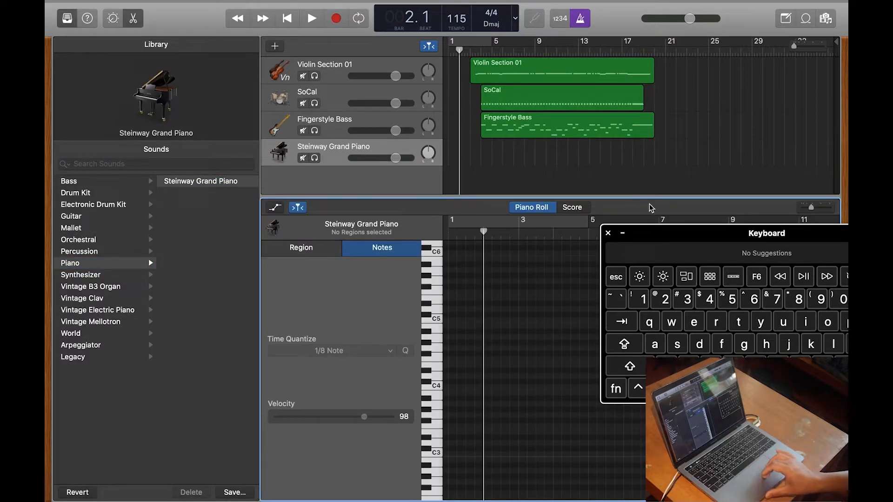
Open Musical Typing for the Steinway Grand Piano and place it beside the Keyboard window.
left_click_drag(641, 238, 646, 237)
key("super+k")
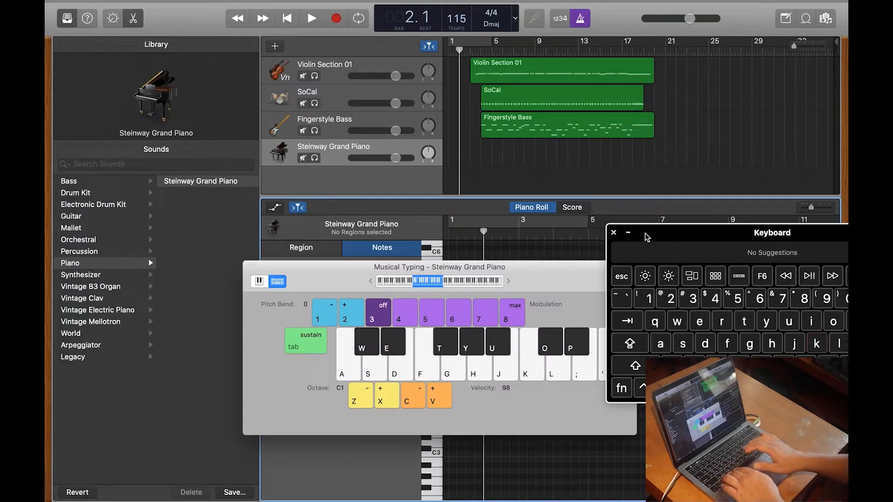
left_click_drag(552, 274, 443, 281)
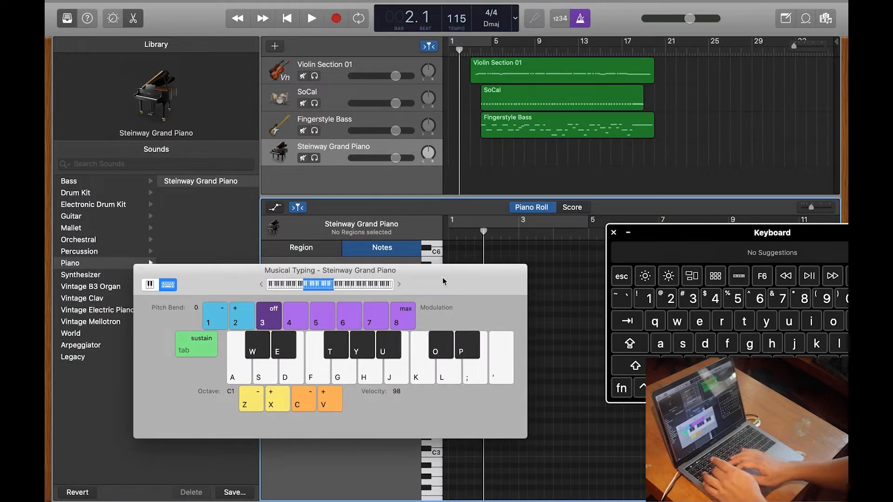
Try out piano notes with Musical Typing, raise its octave to C3 and start recording on the Steinway Grand Piano track.
key("d")
key("a")
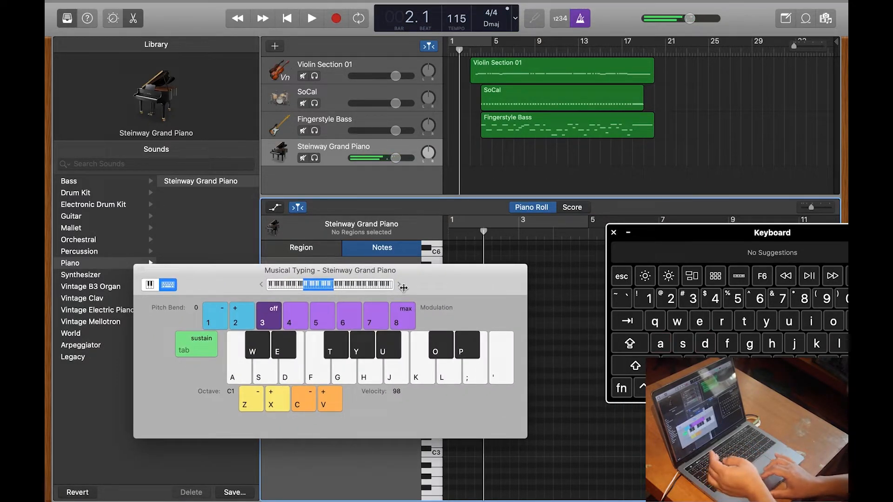
key("a")
key("d")
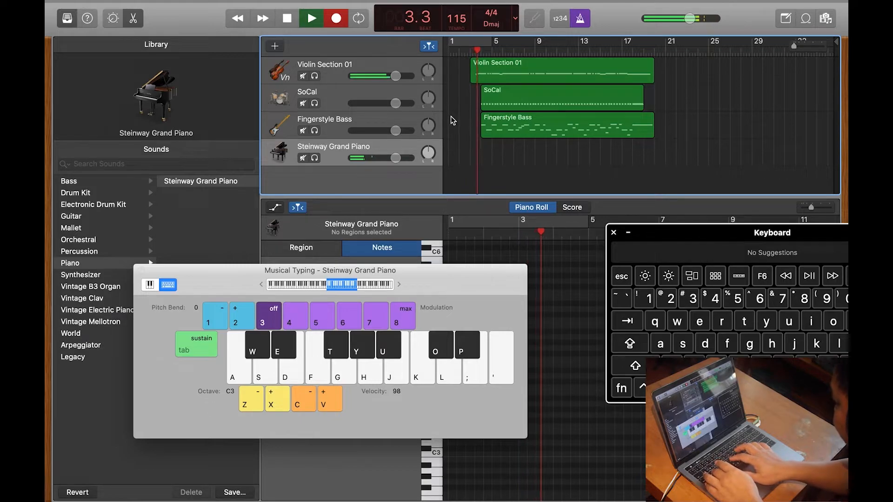
Record a repeating pattern of a low C3 followed by short G3 and C4 notes from bar 4 to bar 10.
key("a")
key("g")
key("k")
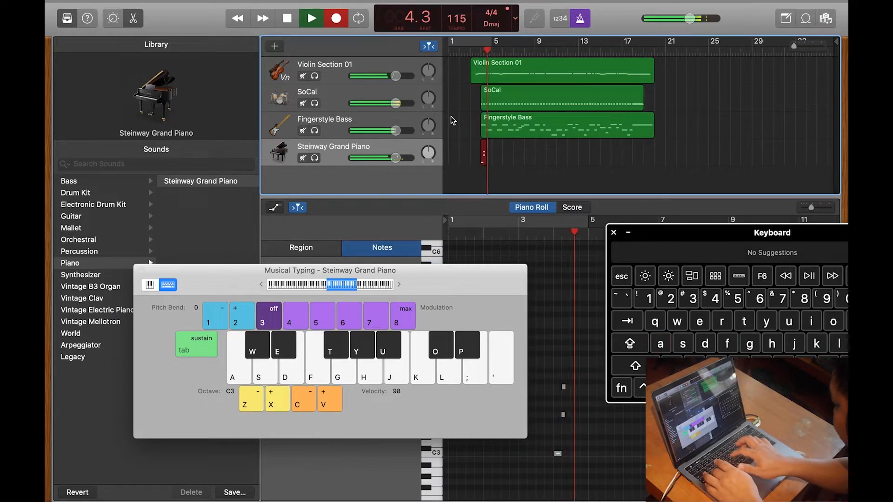
key("a")
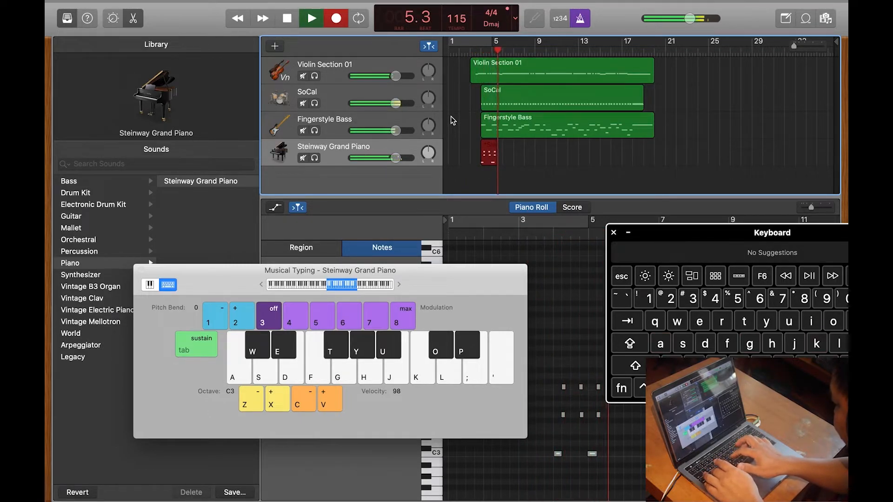
key("g")
key("k")
key("a")
key("g")
key("k")
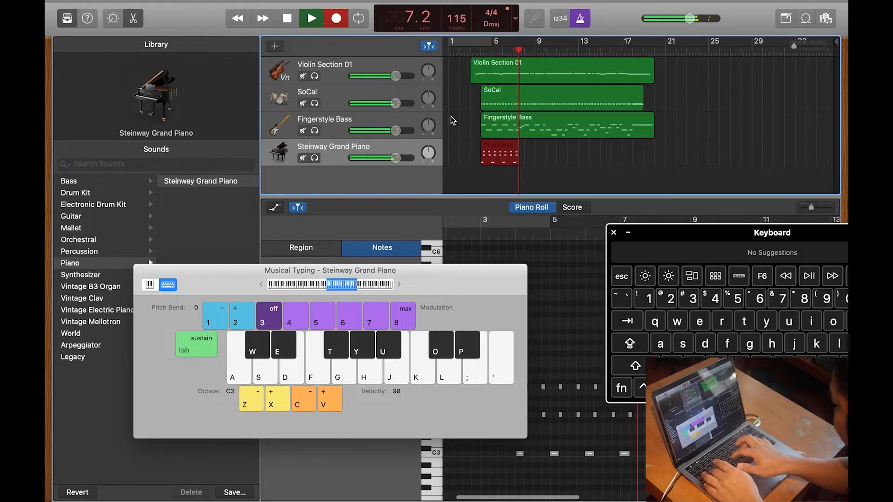
key("a")
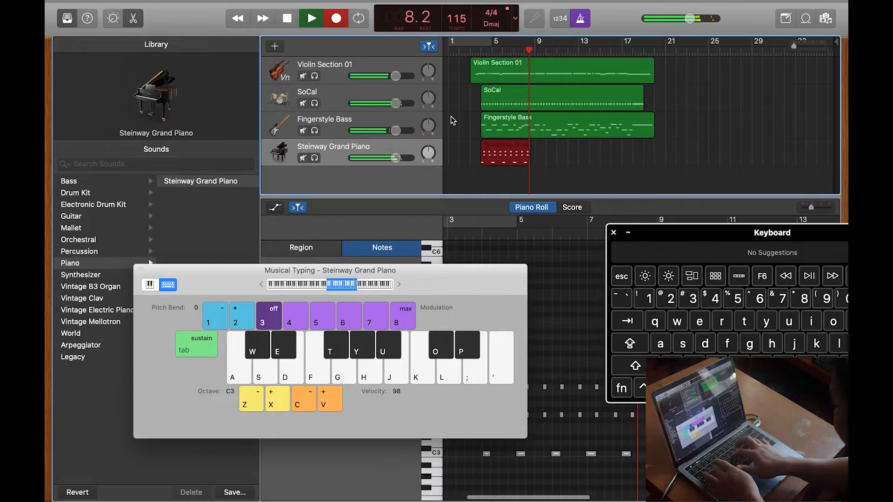
key("a")
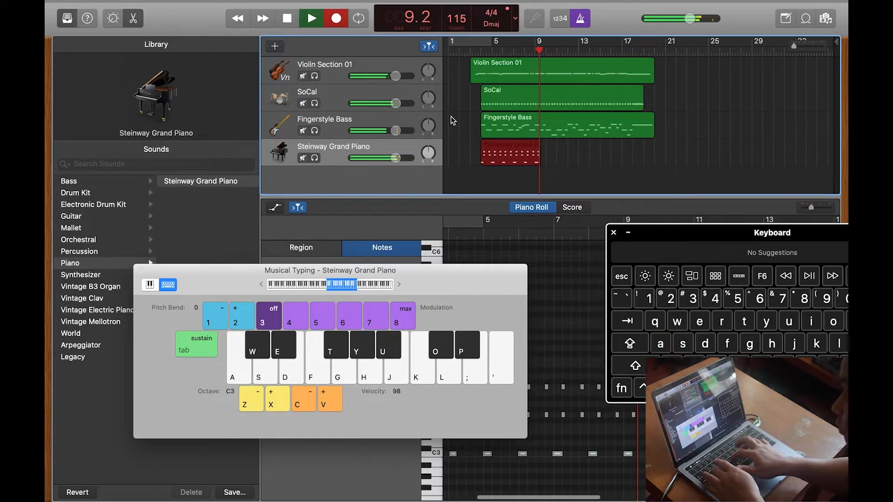
key("g")
key("k")
key("space")
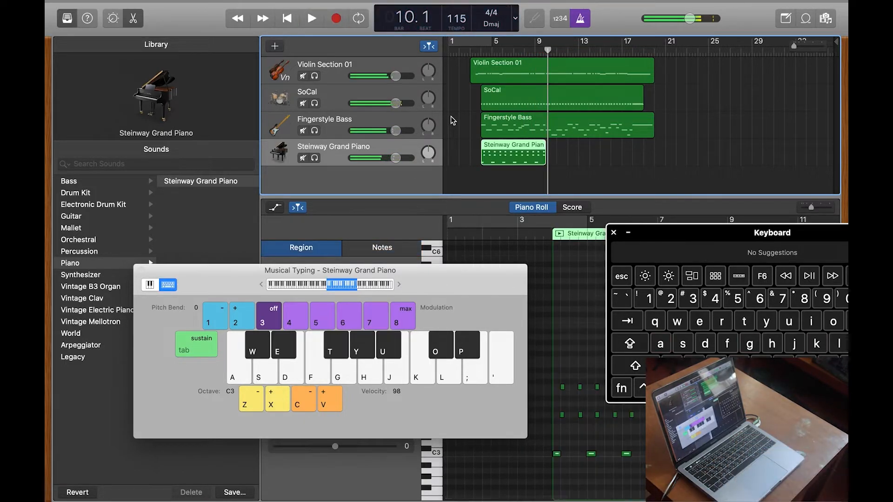
Close Musical Typing and quantize all notes in the recorded Steinway Grand Piano region to 1/4 Note.
key("super+k")
scroll(556, 302, "down", 2)
scroll(557, 302, "right", 3)
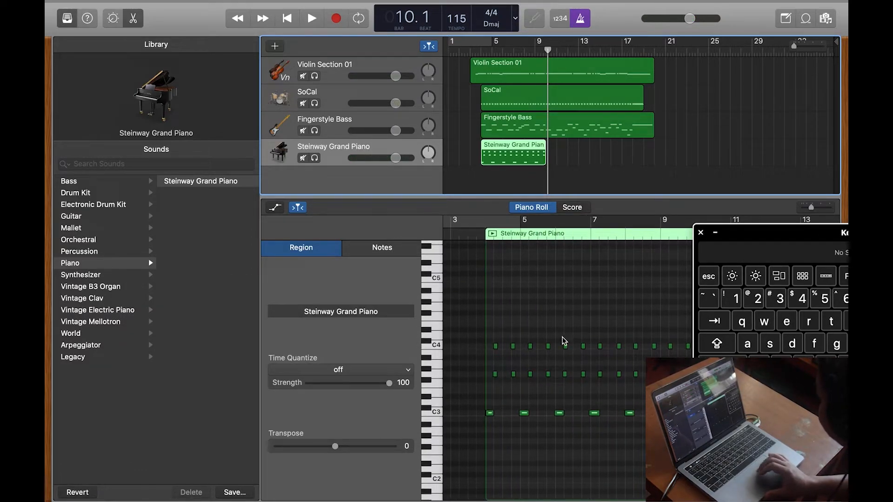
scroll(519, 398, "up", 5)
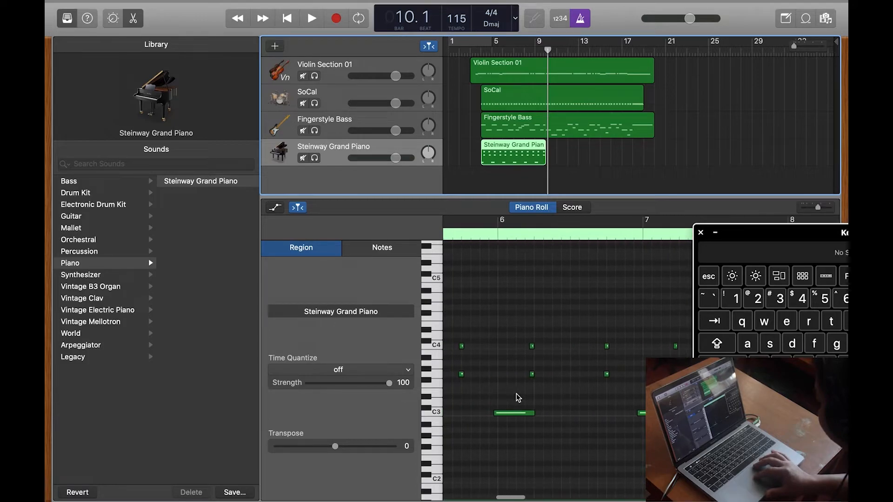
scroll(518, 398, "down", 4)
left_click(528, 414)
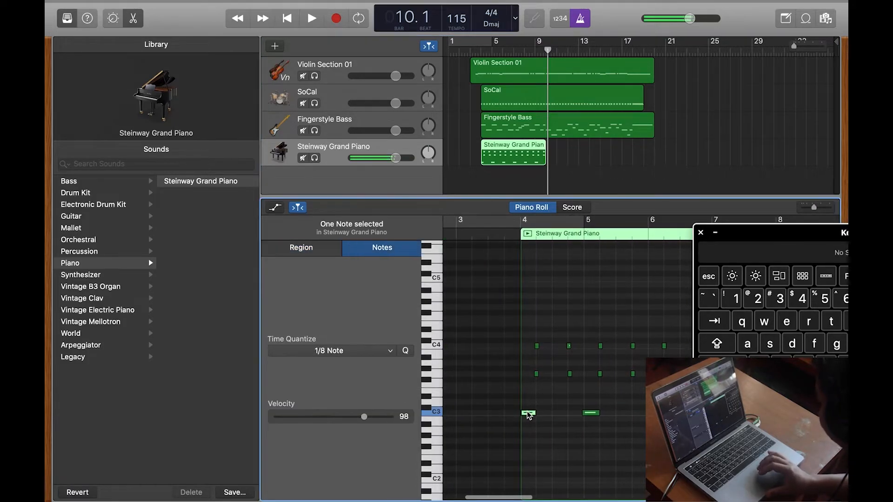
scroll(527, 413, "up", 3)
left_click(527, 412)
key("super+a")
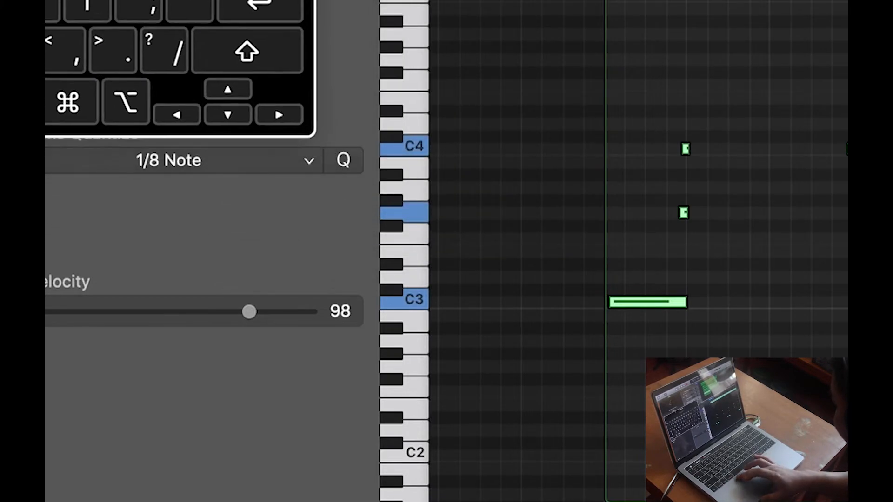
left_click(269, 155)
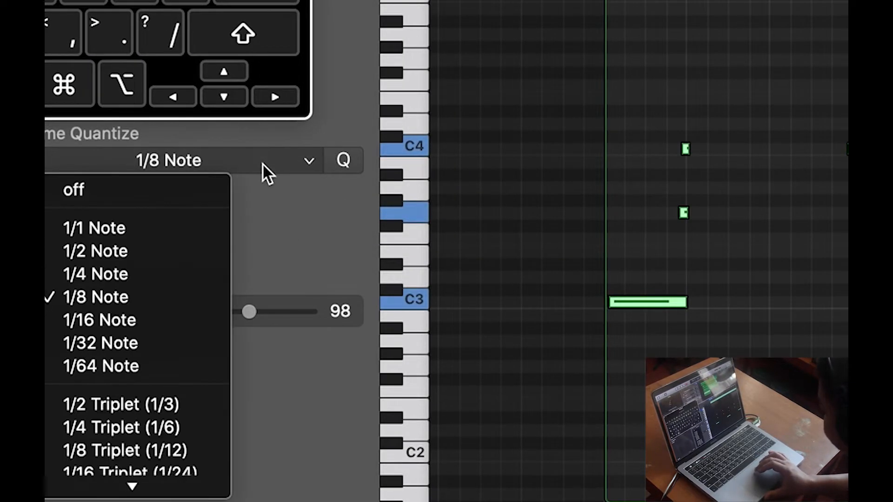
left_click(132, 275)
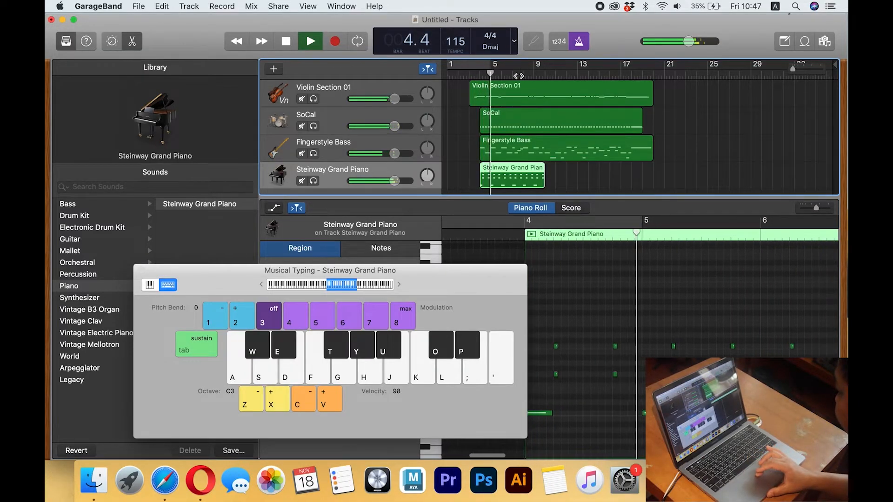
Play back the piano region from bar 4.1 to just past its end and close the Musical Typing window.
left_click(536, 75)
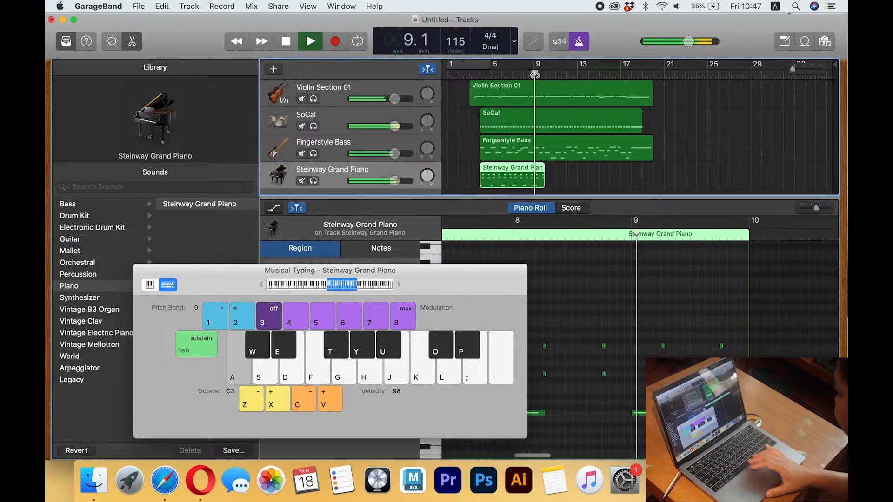
key("space")
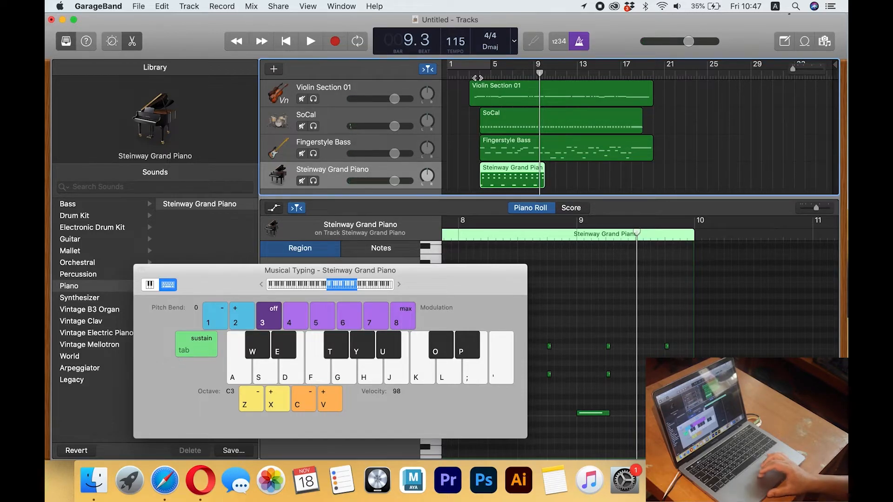
left_click(481, 74)
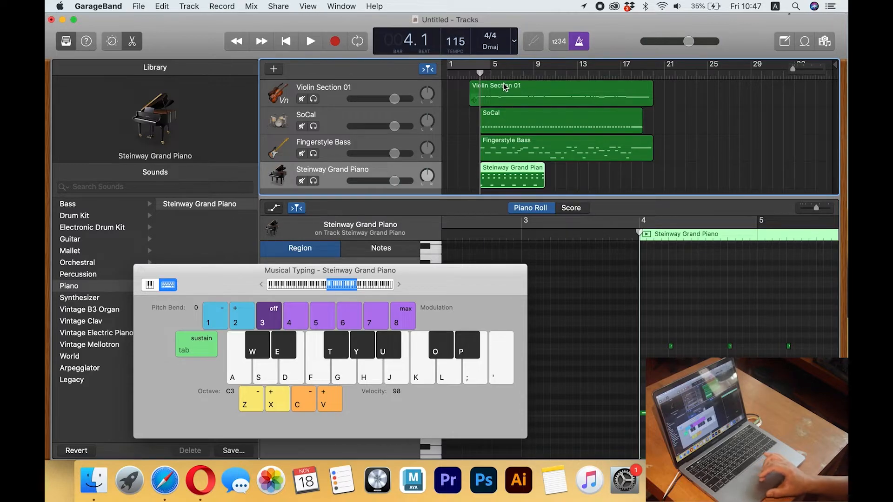
left_click_drag(508, 276, 458, 270)
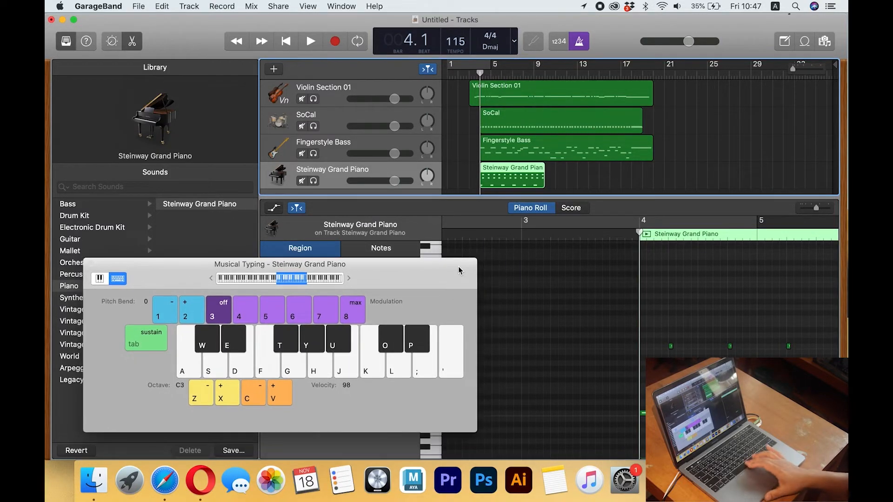
key("space")
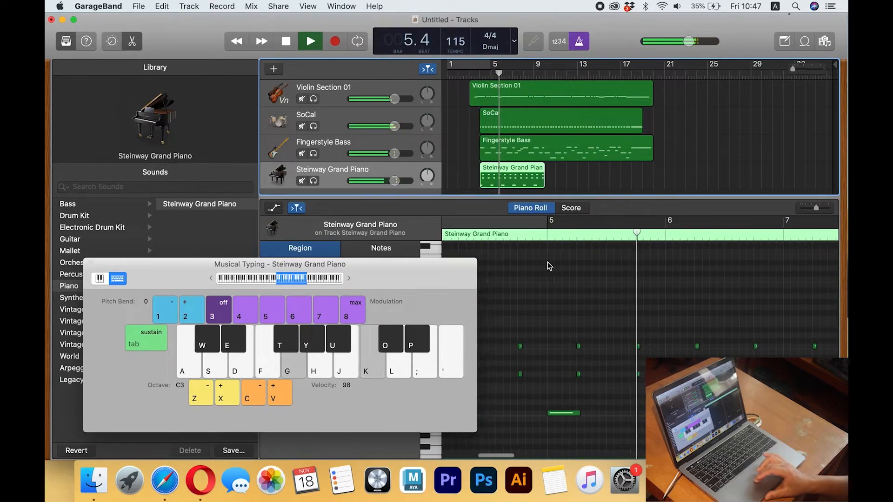
left_click_drag(460, 272, 624, 268)
left_click_drag(332, 266, 346, 266)
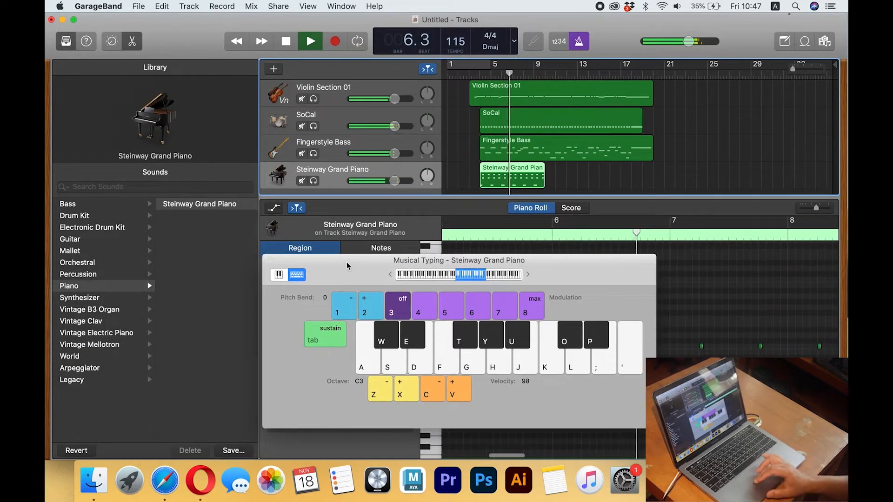
left_click(271, 261)
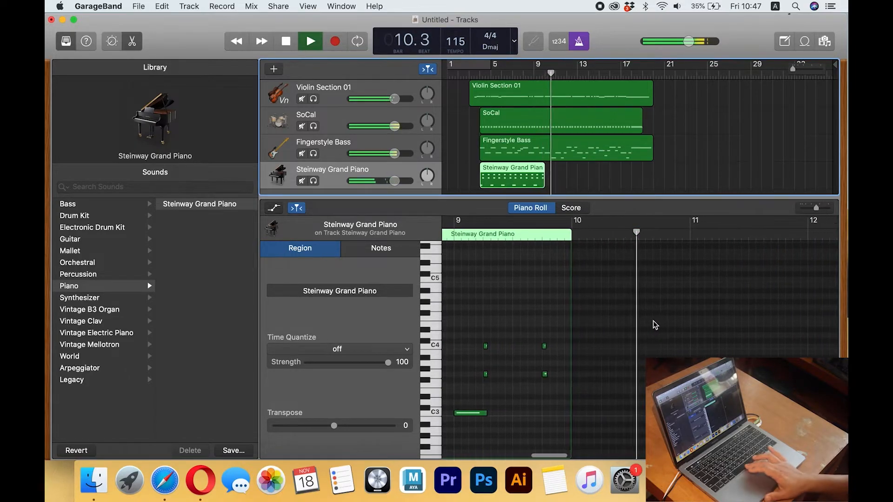
key("space")
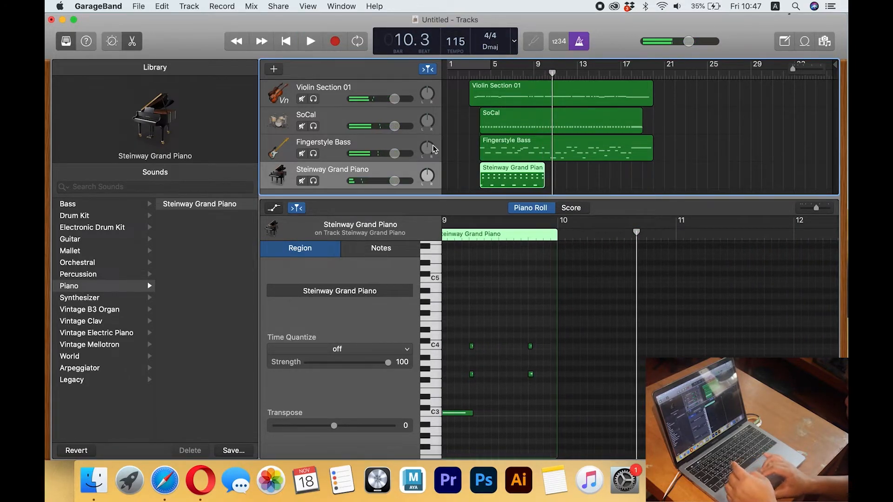
Enlarge the tracks area and copy the Steinway Grand Piano region directly after the original, starting at bar 10.
left_click_drag(437, 196, 437, 219)
left_click_drag(507, 179, 572, 179)
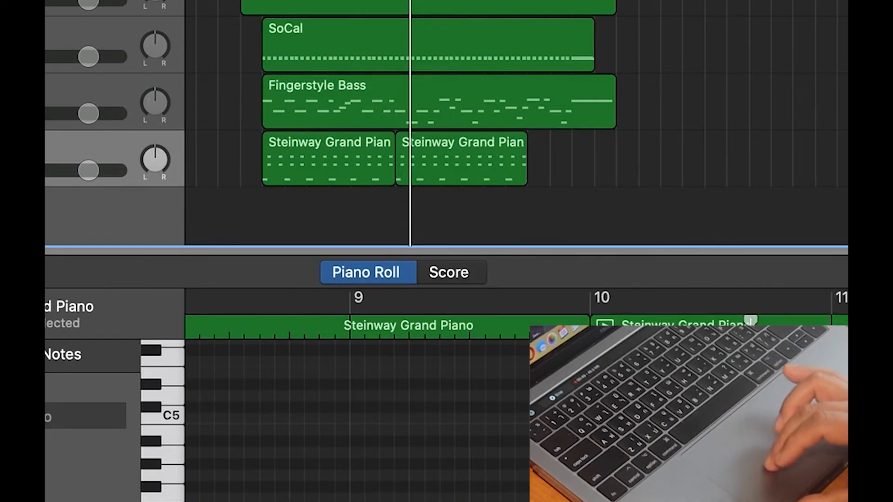
scroll(354, 419, "right", 5)
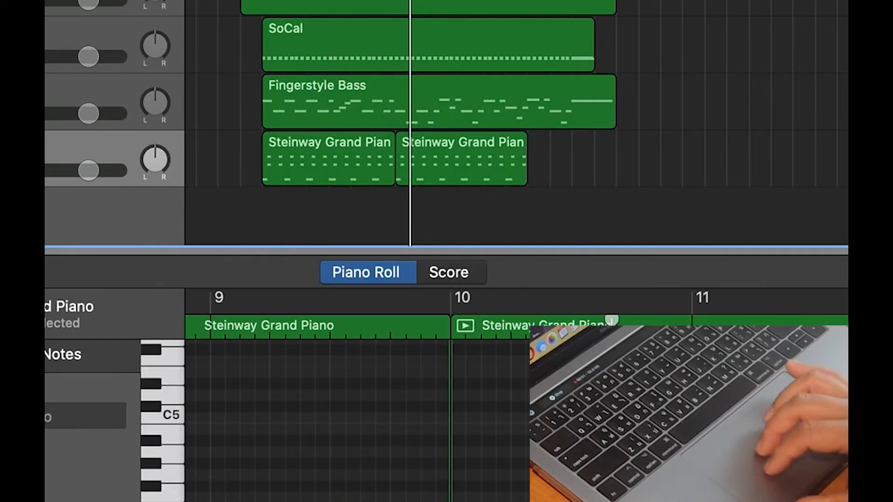
scroll(354, 419, "down", 3)
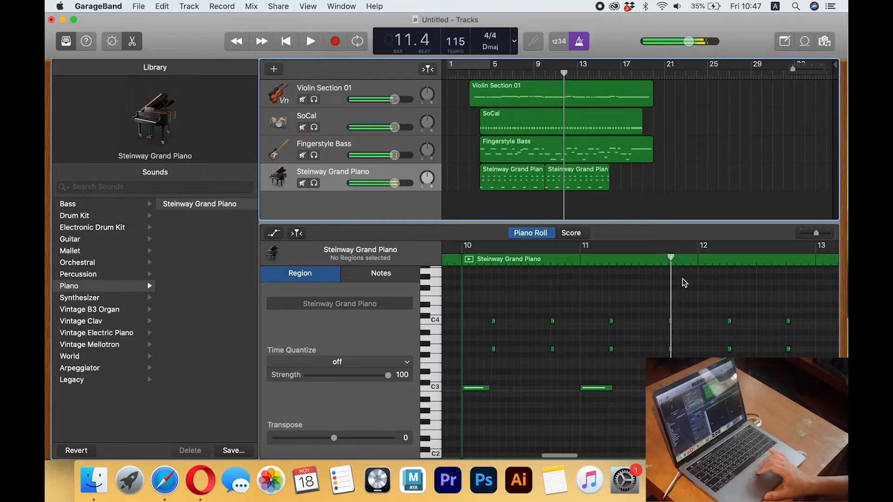
Lower the notes in bars 10 to 13 of the copied piano region by five semitones to G2, D3 and G3.
scroll(632, 327, "left", 1)
left_click_drag(728, 362, 216, 106)
scroll(325, 191, "left", 4)
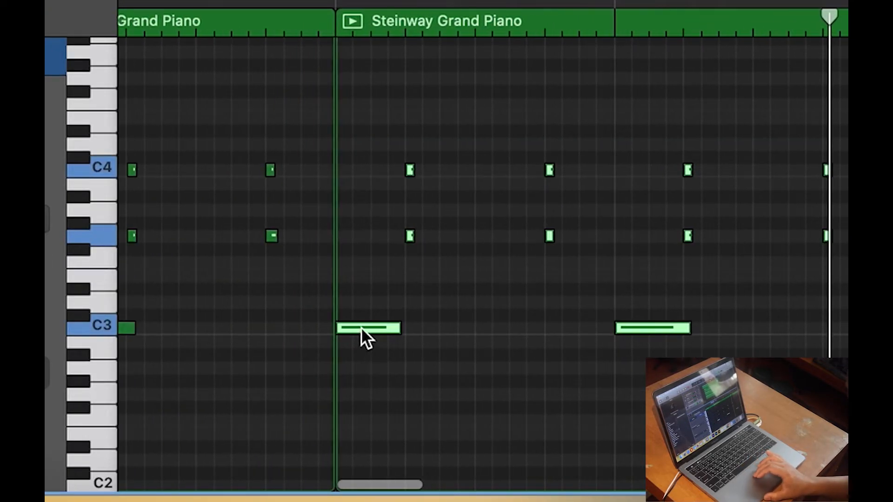
left_click_drag(361, 328, 600, 387)
left_click(277, 27)
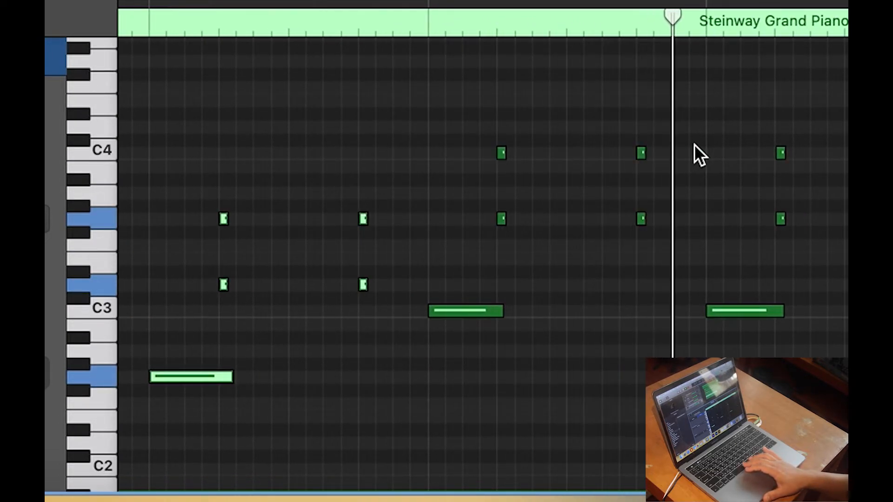
Lower the notes in bar 15 of the copied region by three semitones to A2, E3 and A3, and play them back.
left_click_drag(657, 117, 853, 372)
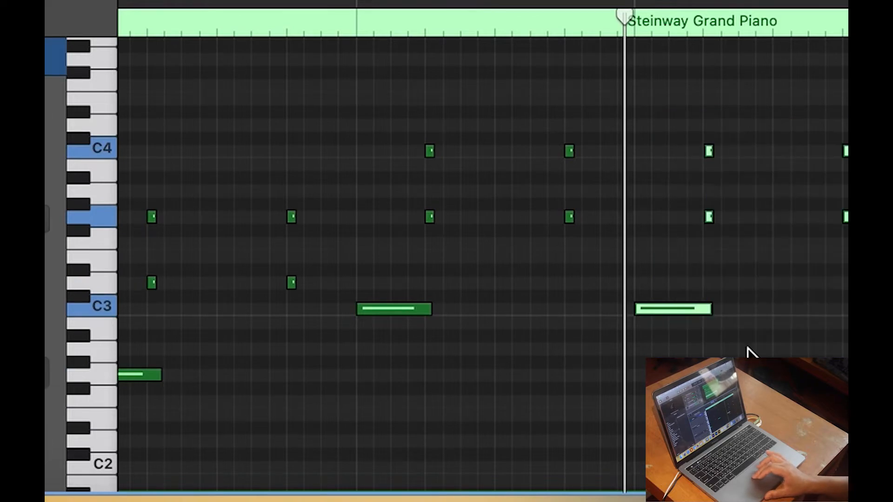
left_click_drag(664, 313, 663, 349)
key("space")
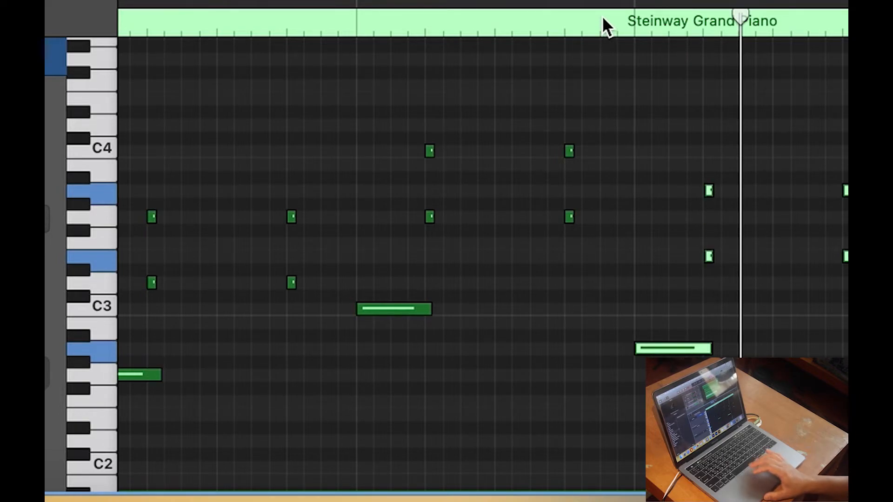
scroll(602, 15, "right", 8)
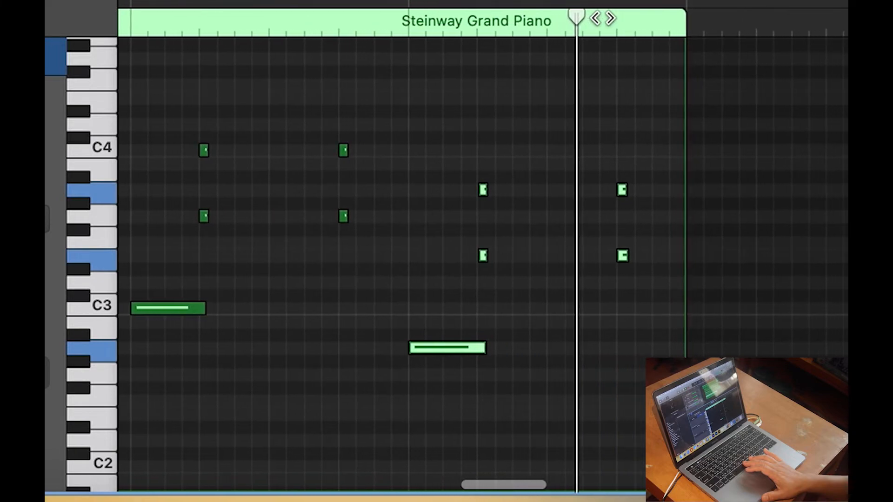
key("space")
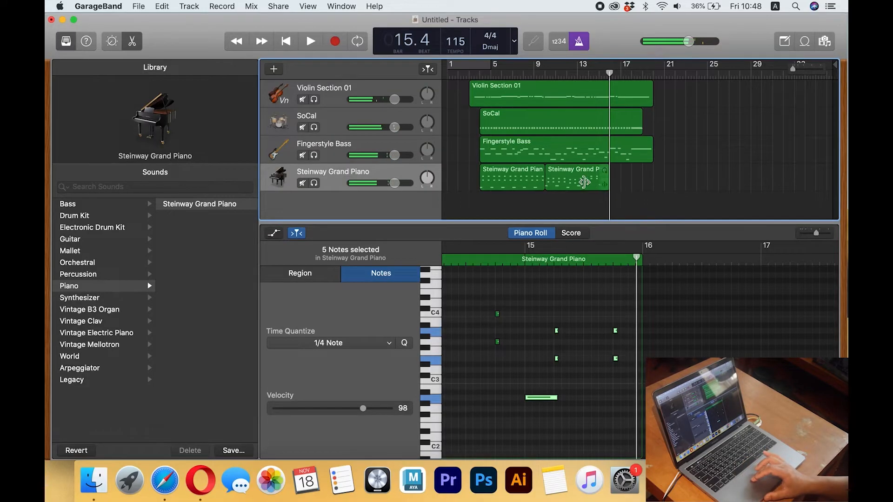
Copy the second piano region to bar 16 and raise its opening notes by seven semitones to D3, A3 and D4.
left_click(566, 183)
left_click_drag(565, 183, 630, 183)
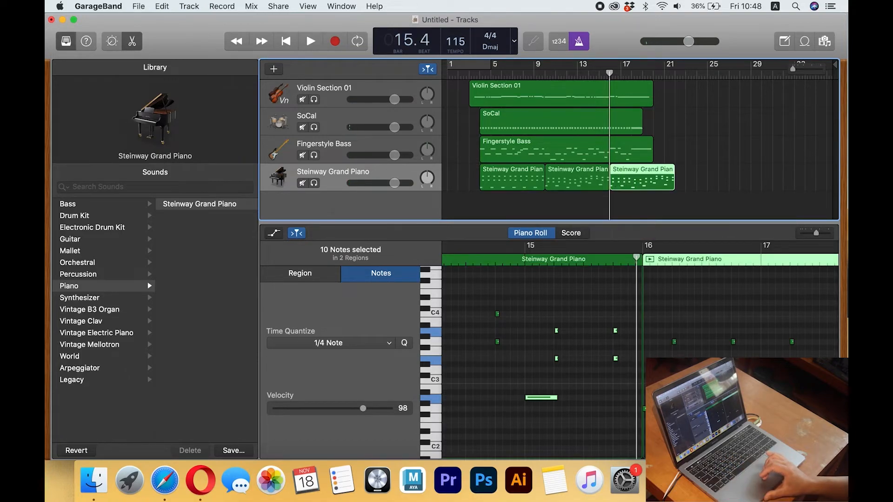
left_click_drag(655, 323, 738, 455)
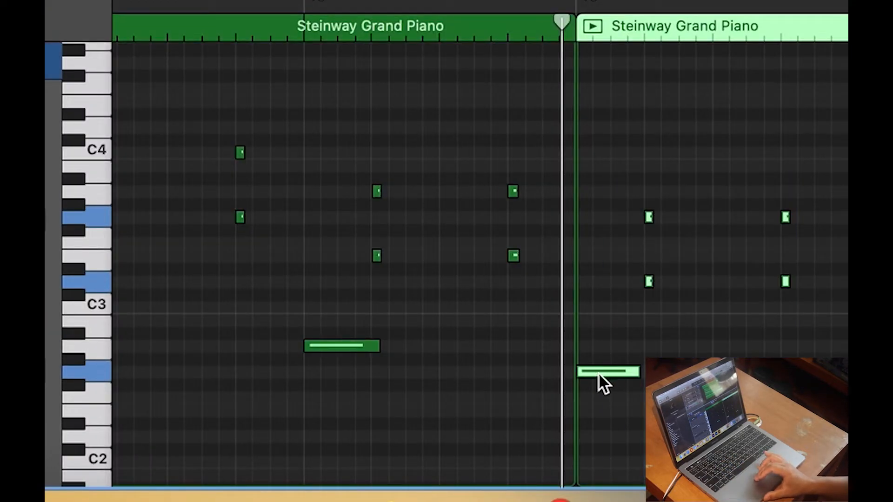
left_click(598, 373)
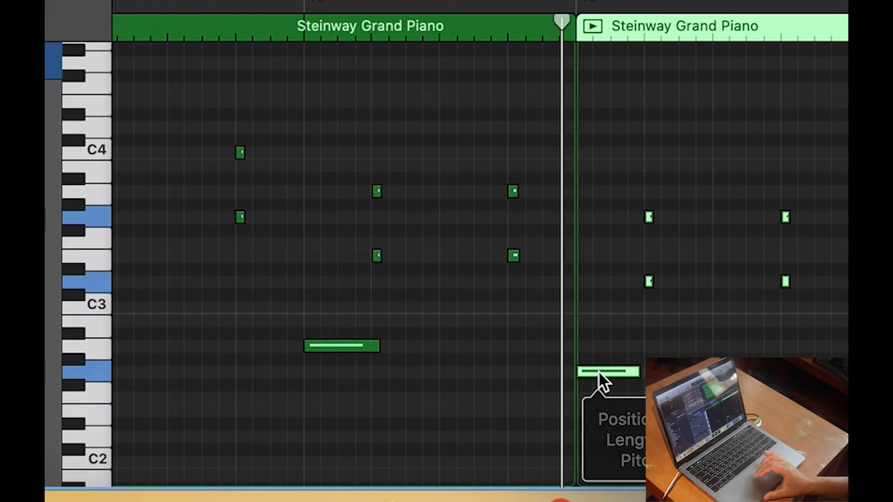
left_click_drag(598, 370, 599, 285)
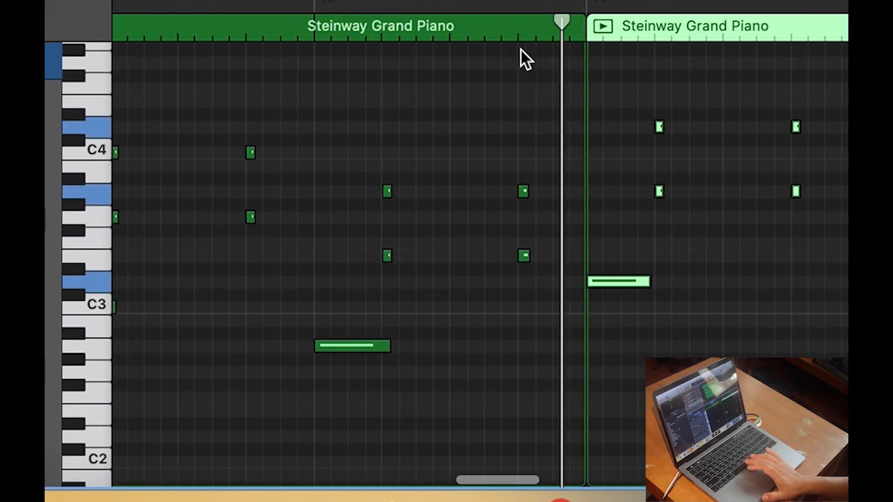
Raise the opening chord of bar 18 in the third piano region by seven semitones to C3, G3 and C4.
scroll(520, 51, "right", 5)
scroll(672, 117, "right", 8)
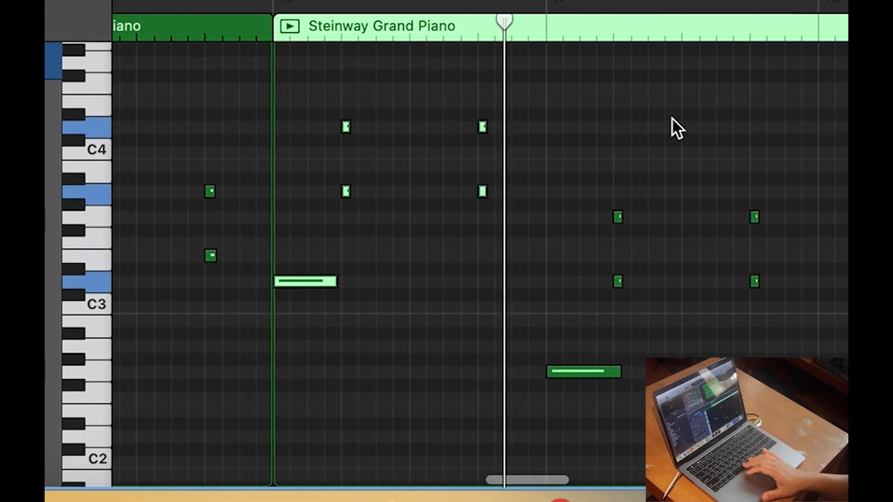
scroll(671, 117, "right", 15)
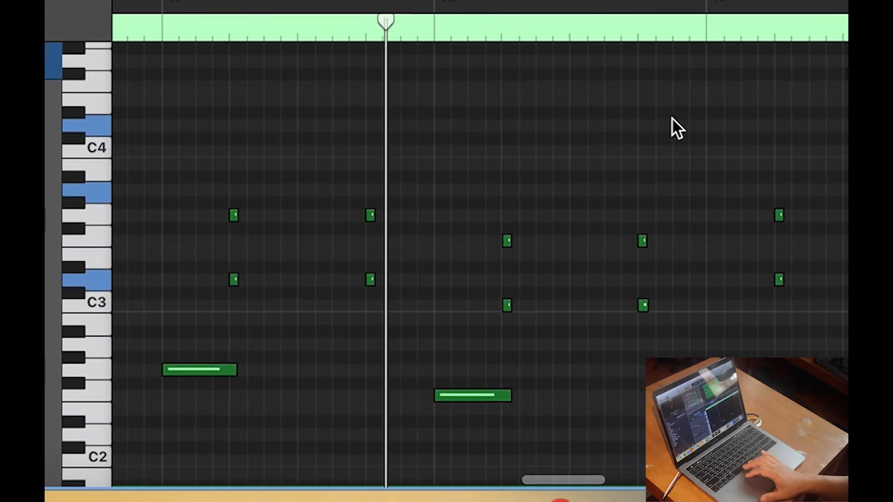
left_click_drag(455, 210, 554, 411)
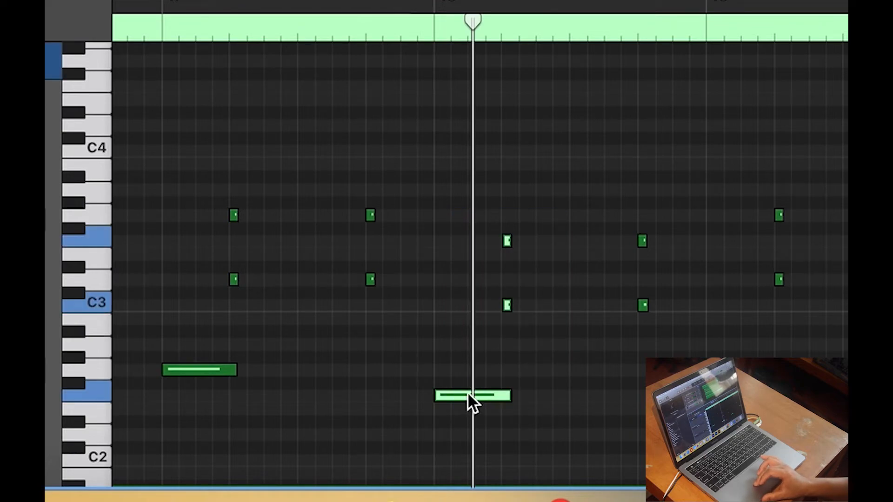
mouse_move(467, 392)
left_click_drag(467, 392, 465, 302)
left_click(498, 249)
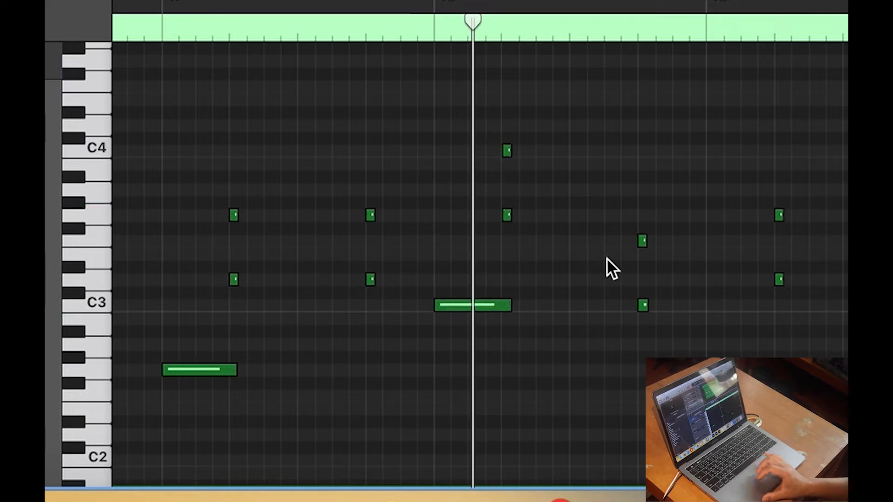
Delete the notes following the chord in bars 18 and 19, and extend its G3 and C4 notes back to the start of bar 18.
left_click_drag(602, 80, 848, 462)
key("Delete")
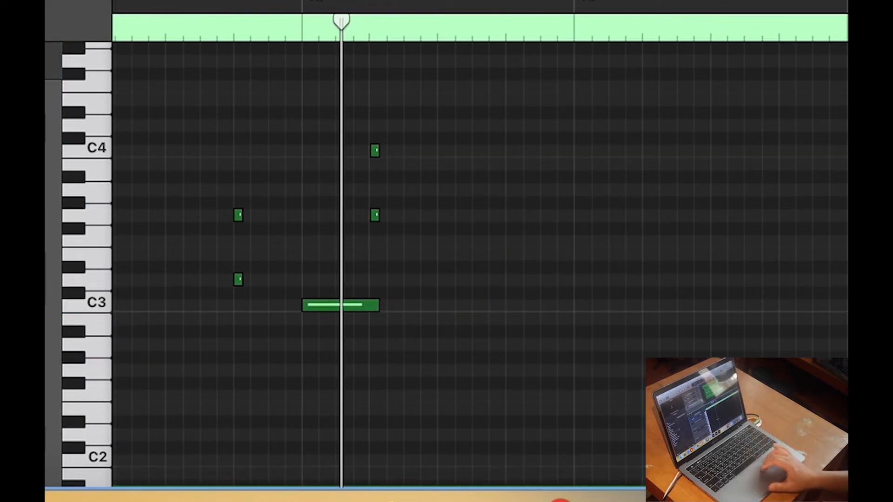
left_click(374, 216)
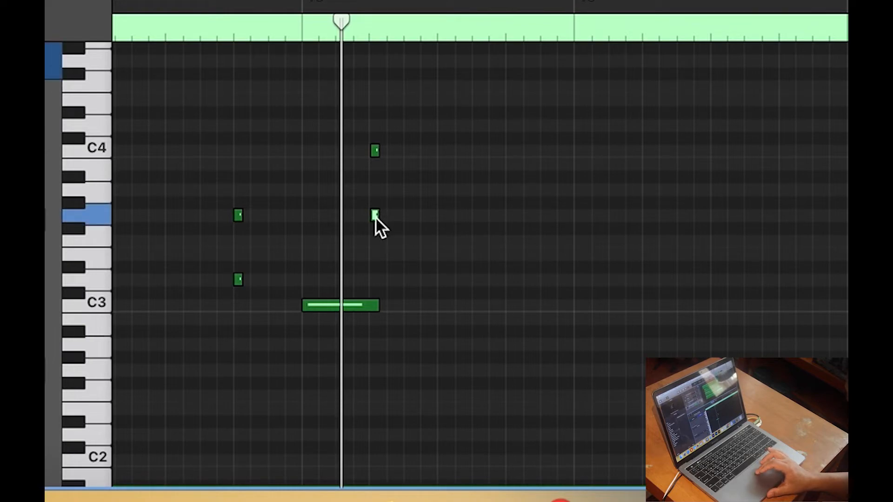
left_click_drag(378, 218, 303, 217)
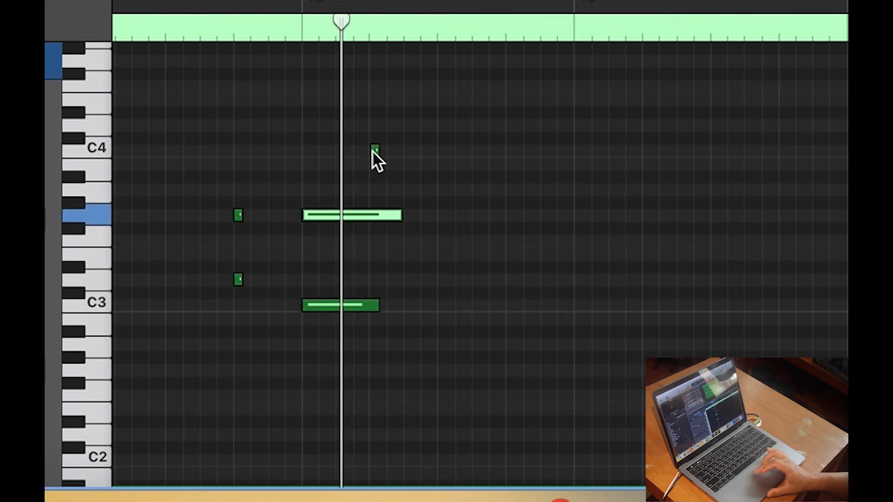
left_click(372, 149)
left_click_drag(377, 151, 303, 149)
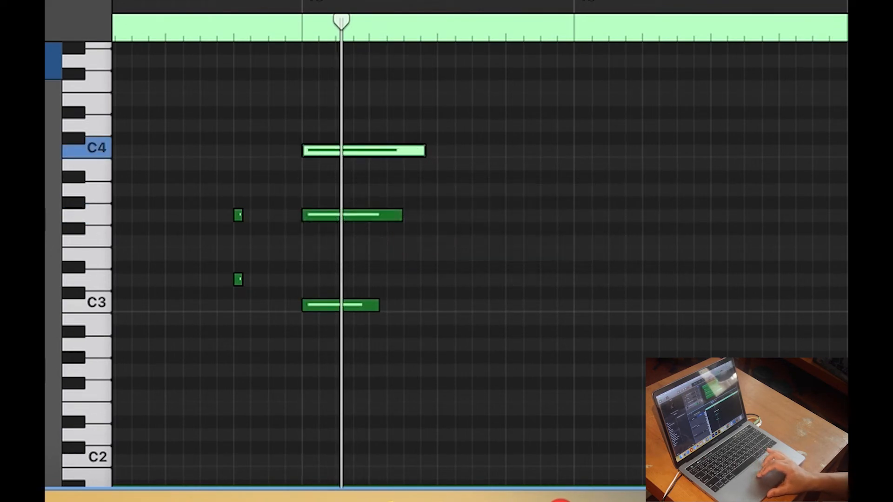
Play back the ending and lengthen the G3, C4 and C3 notes to fill bar 18 completely.
key("space")
scroll(723, 233, "right", 5)
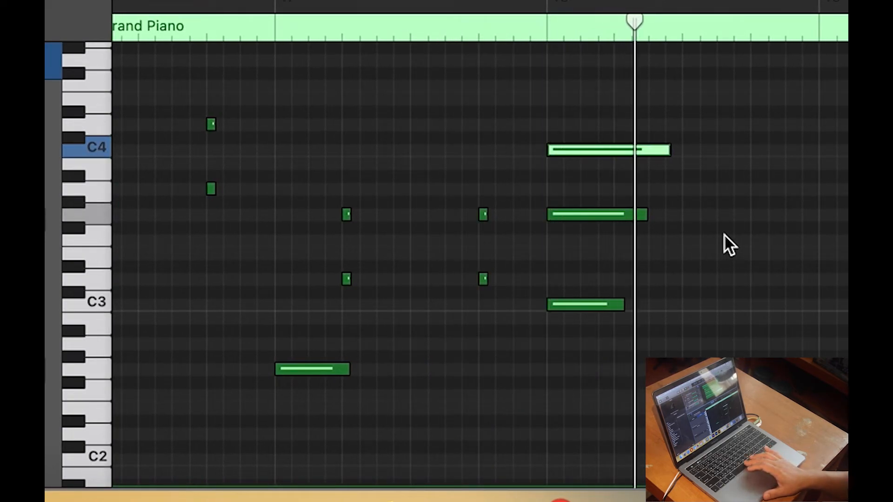
left_click_drag(644, 214, 809, 235)
left_click_drag(665, 154, 810, 163)
left_click_drag(620, 304, 816, 299)
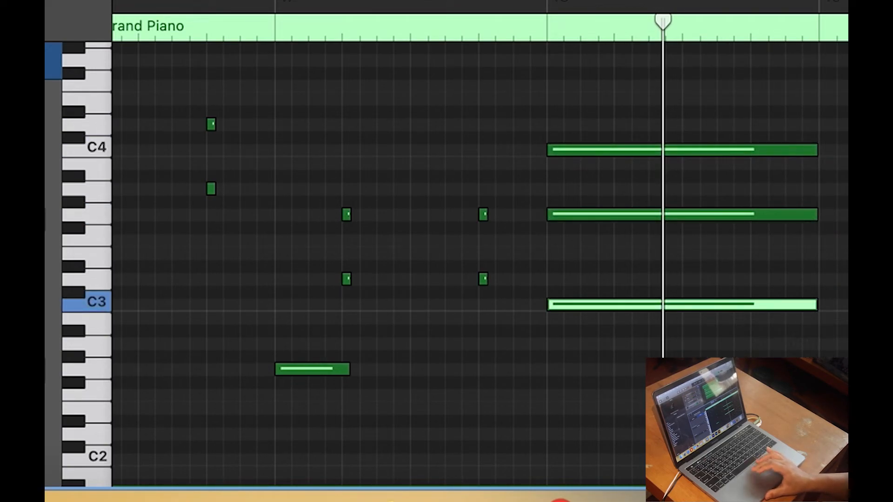
Show the macOS Keyboard Viewer and close the piano roll editor to enlarge the tracks area.
left_click(820, 4)
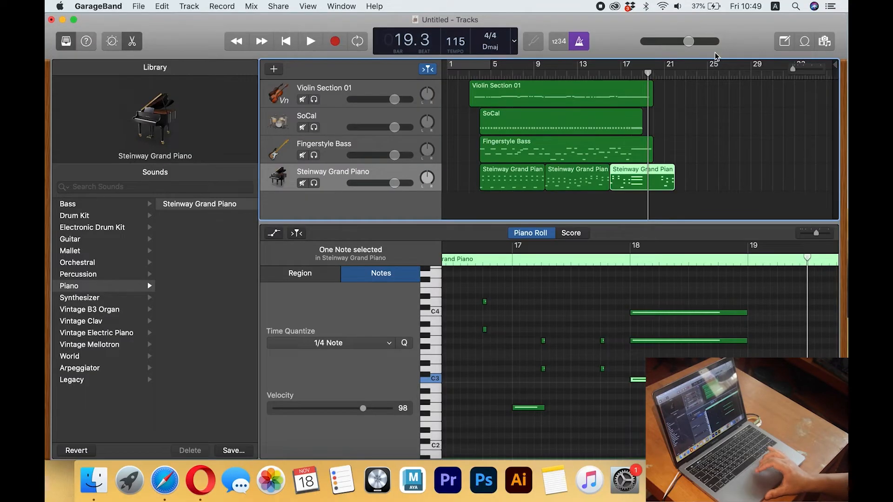
left_click(777, 5)
left_click(725, 74)
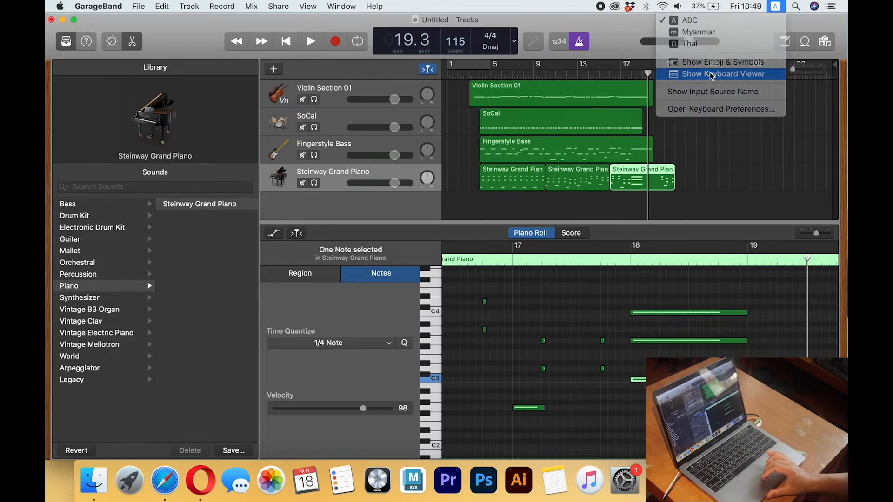
left_click(133, 45)
scroll(710, 264, "up", 8)
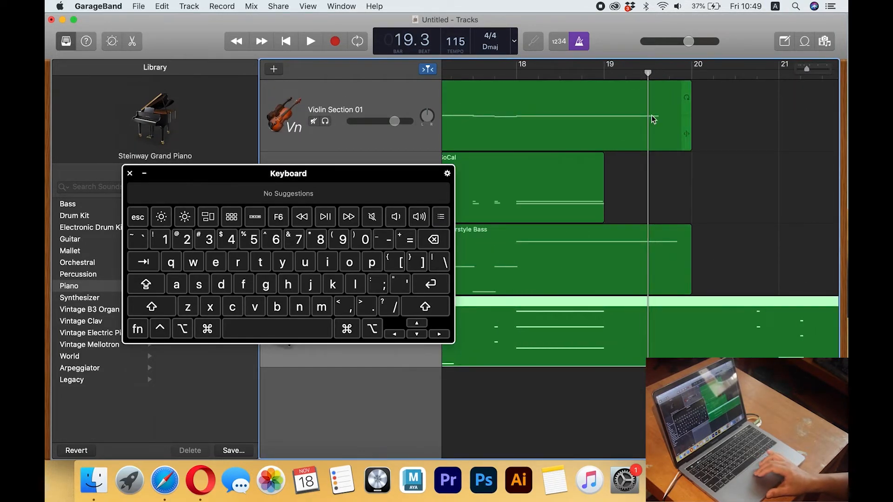
Split the third Steinway Grand Piano region at bar 19 beat 3 and delete the part after the split.
mouse_move(648, 72)
left_mouse_down()
mouse_move(604, 73)
mouse_move(648, 75)
left_mouse_up()
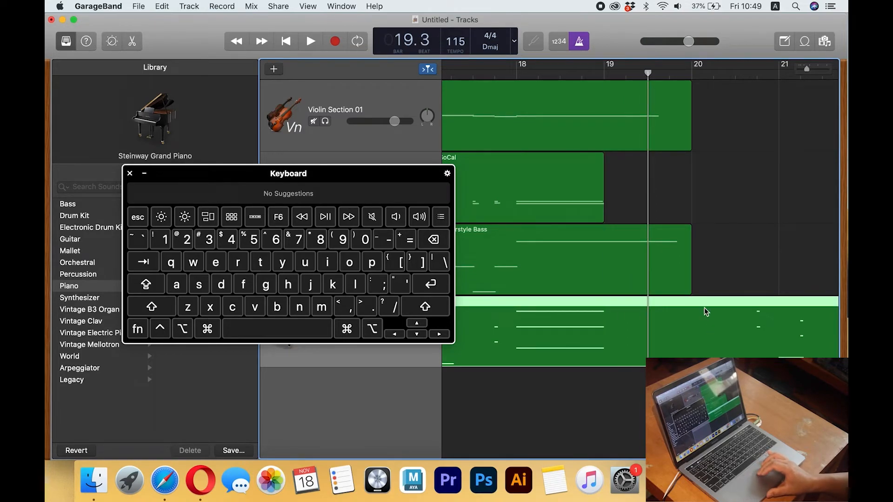
left_click(766, 251)
left_click(665, 329)
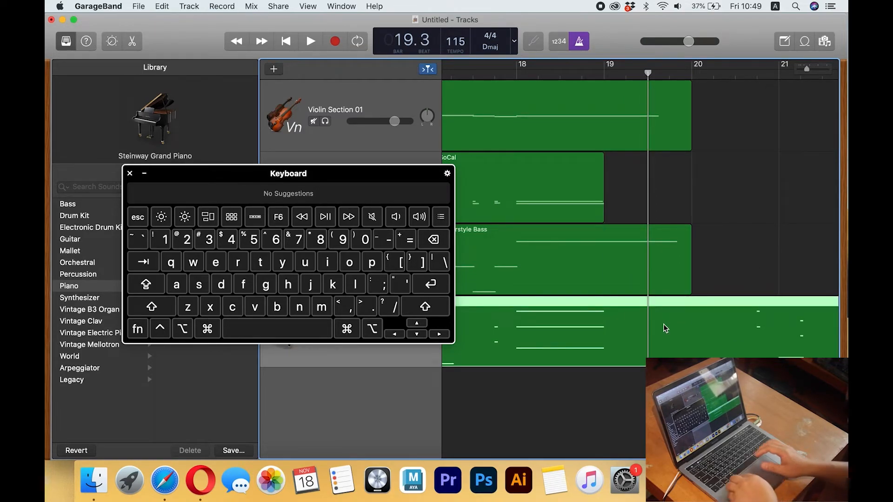
key("super+t")
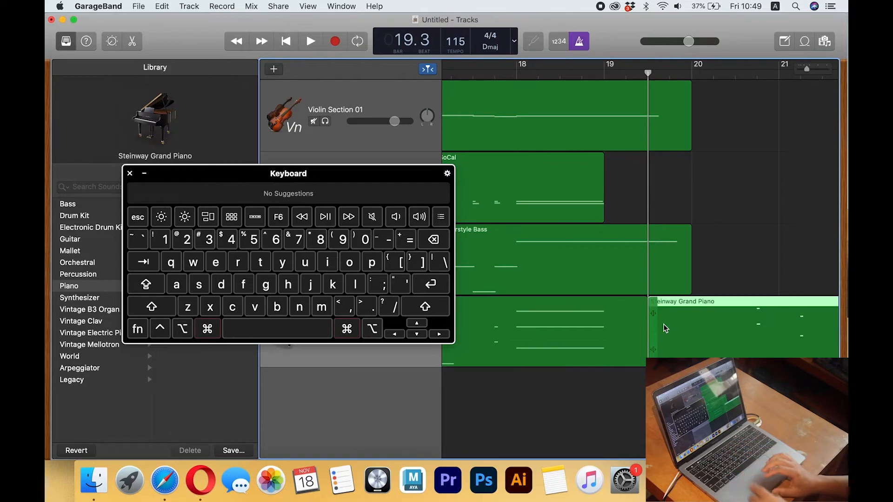
key("super+Left")
key("super+Left")
key("super+Left")
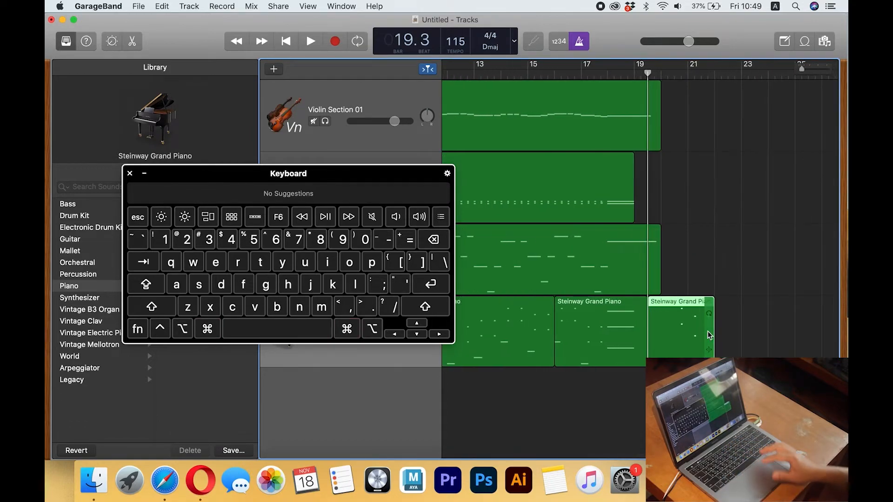
key("Delete")
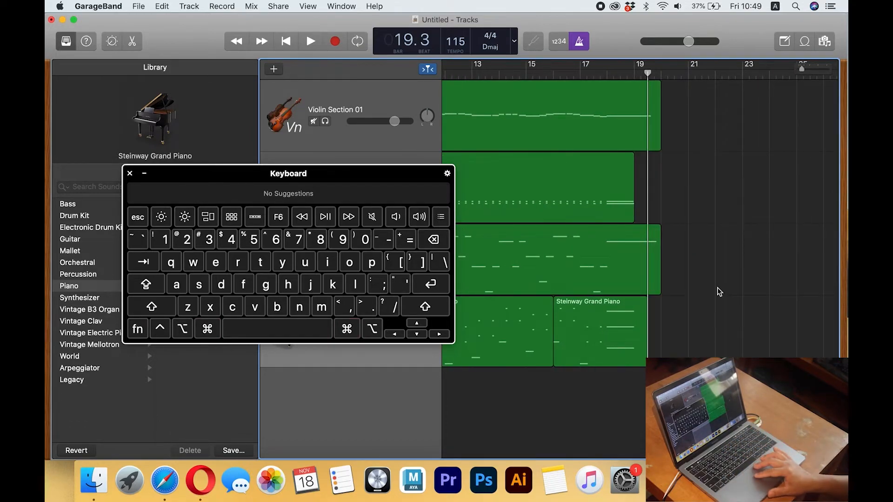
Play the whole arrangement from bar 3 beat 3 to the end of the piano part, moving the Keyboard Viewer aside.
key("super+Left")
key("super+Left")
left_click(475, 74)
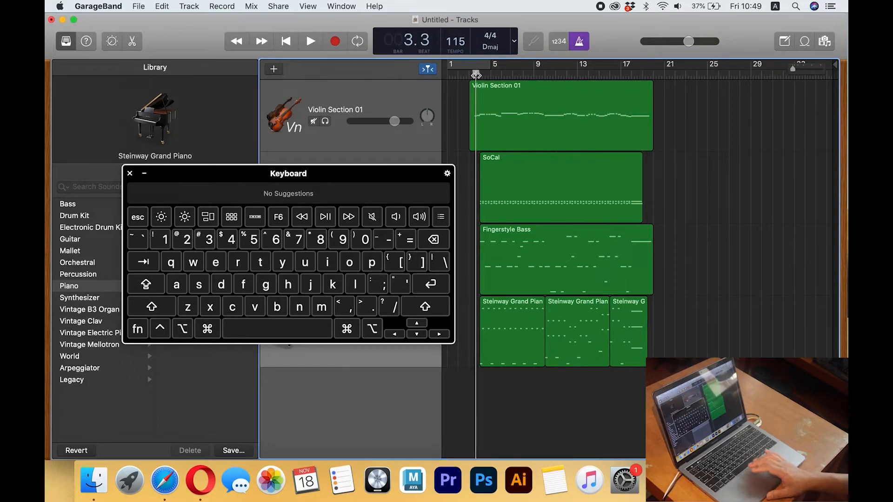
key("space")
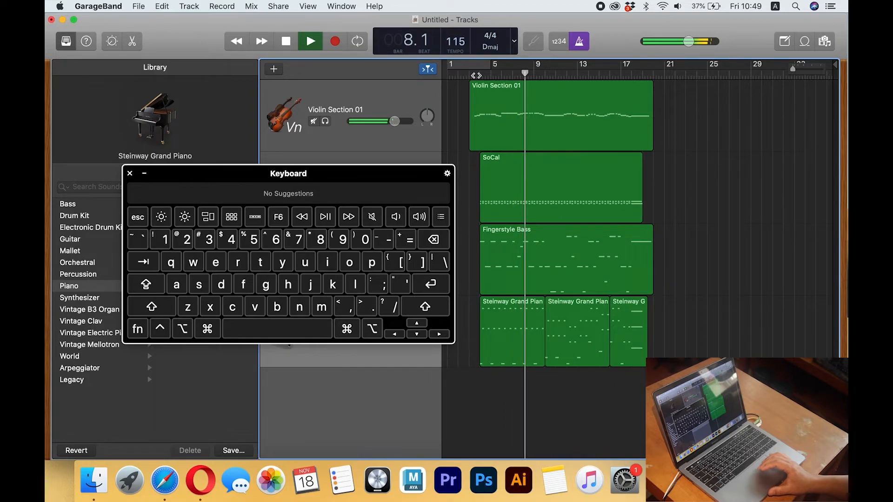
left_click_drag(361, 168, 256, 167)
scroll(598, 230, "up", 10)
scroll(598, 230, "down", 8)
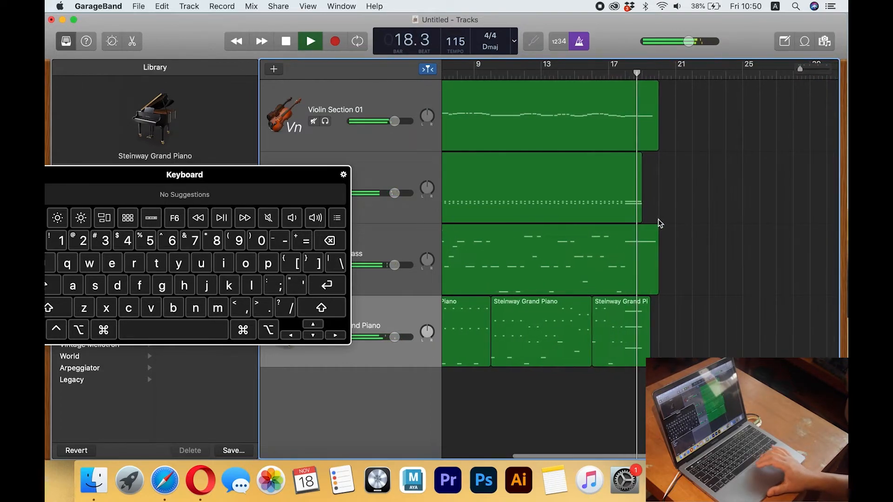
key("space")
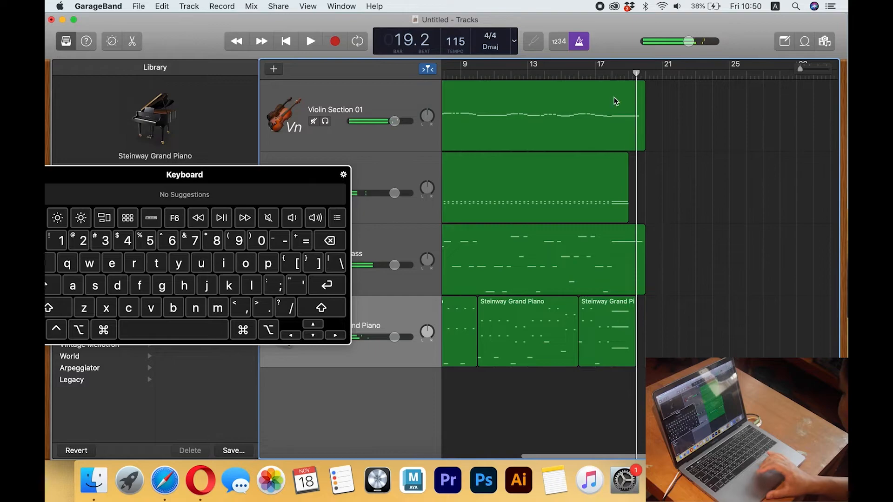
Turn off the metronome, return the playhead to bar 3 beat 4 and move the Keyboard Viewer off the track headers.
key("super+Left")
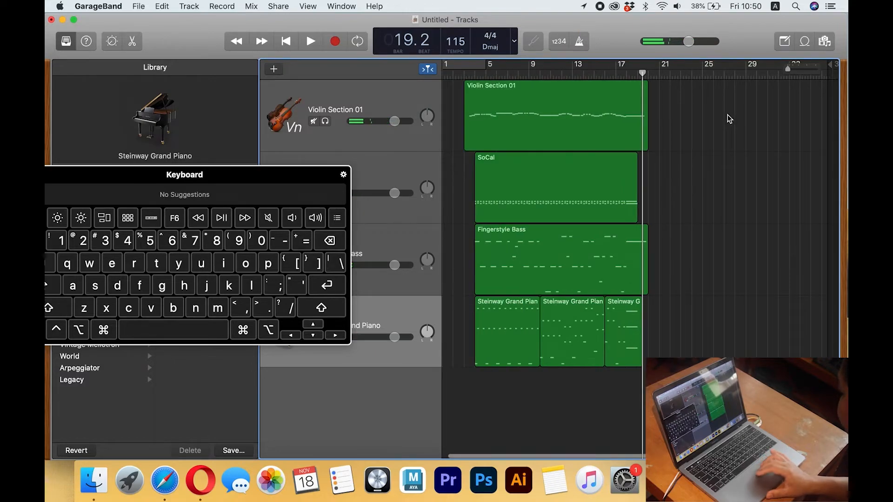
left_click(473, 75)
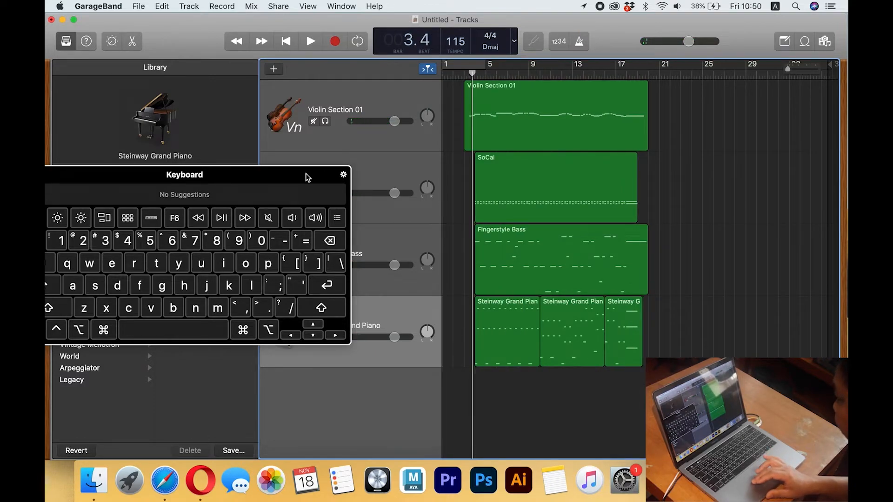
left_click_drag(248, 178, 778, 175)
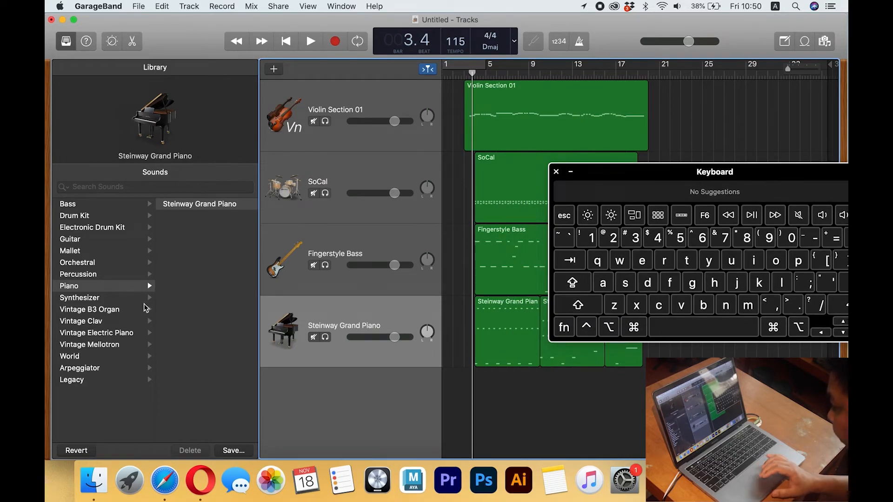
Create a new Software Instrument track below the Steinway Grand Piano and move the Keyboard Viewer clear of it.
left_click(149, 187)
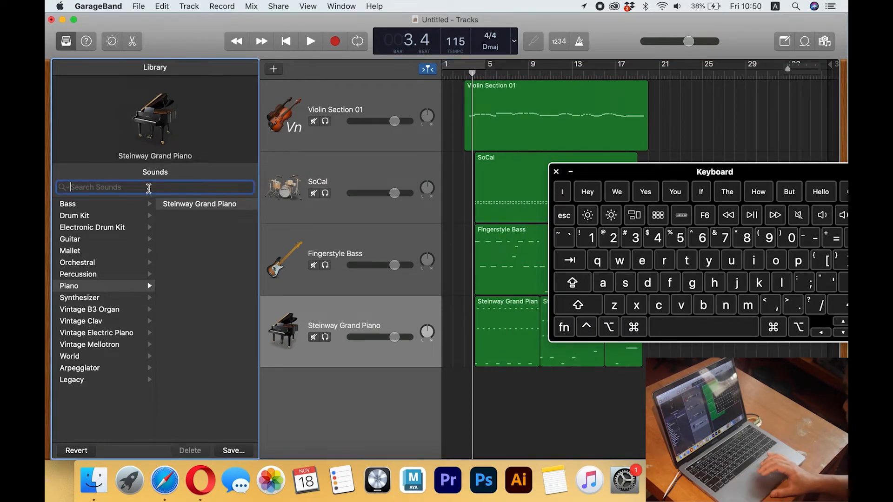
left_click(190, 10)
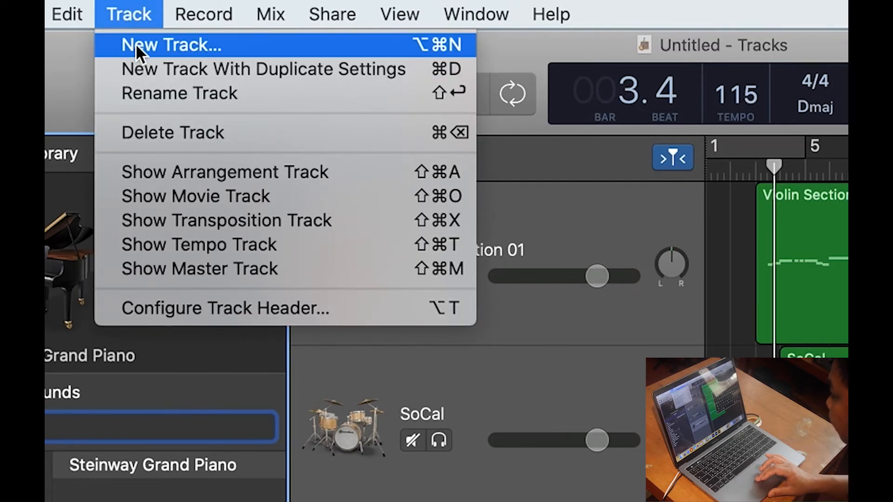
left_click(135, 43)
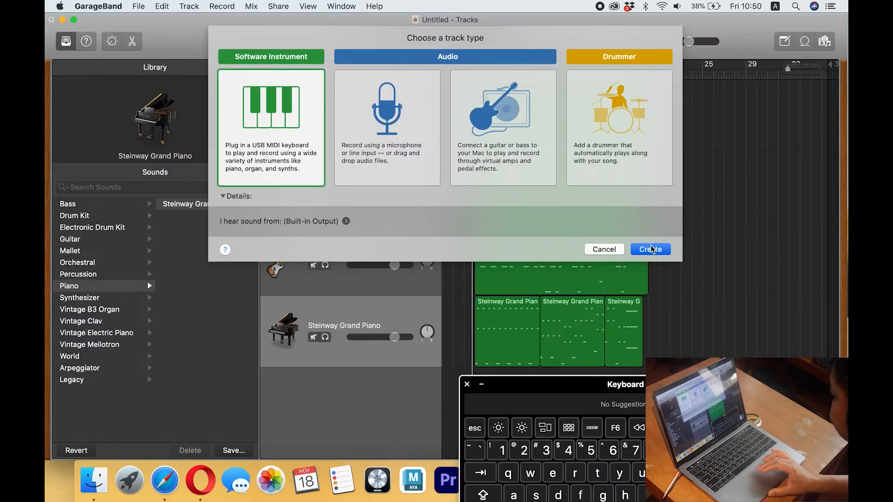
left_click(650, 249)
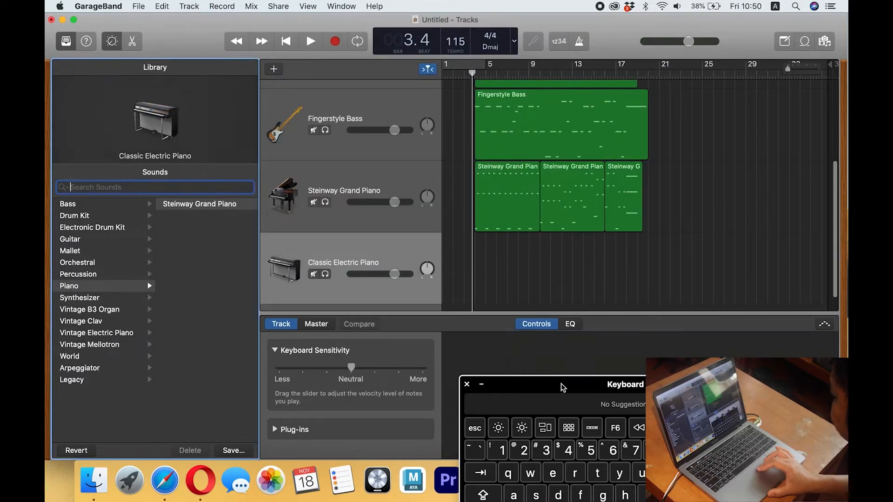
left_click_drag(563, 386, 776, 231)
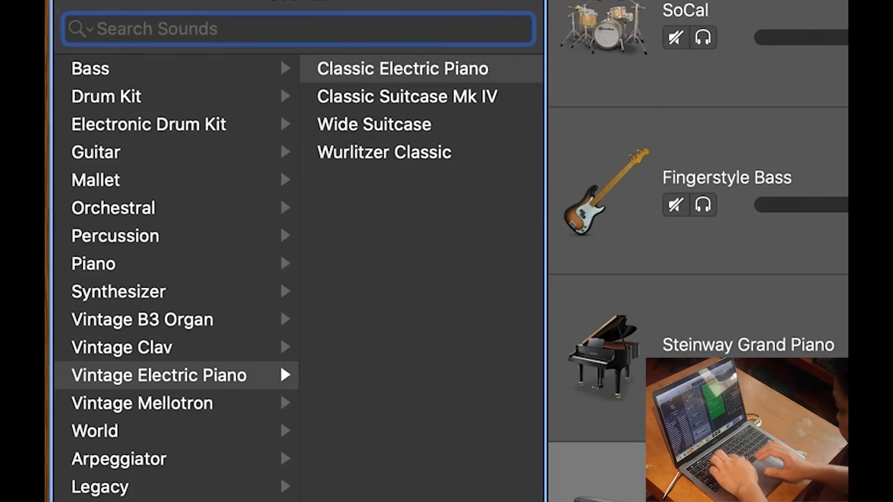
Search the sound library for "sting", reselect the Classic Electric Piano track and activate an empty sound search.
type("sting")
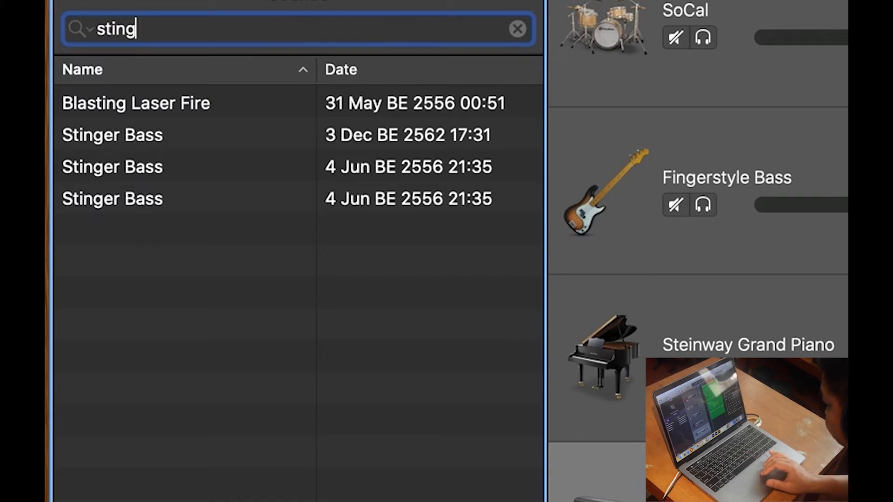
left_click(642, 233)
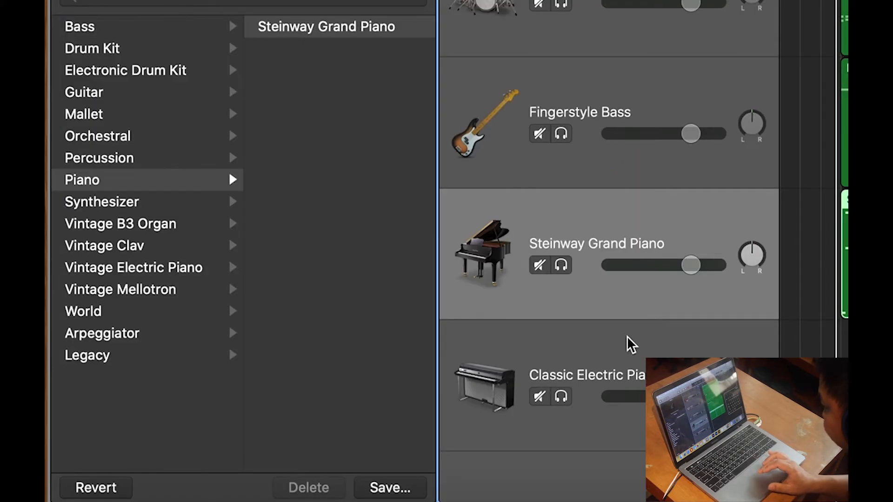
left_click(631, 343)
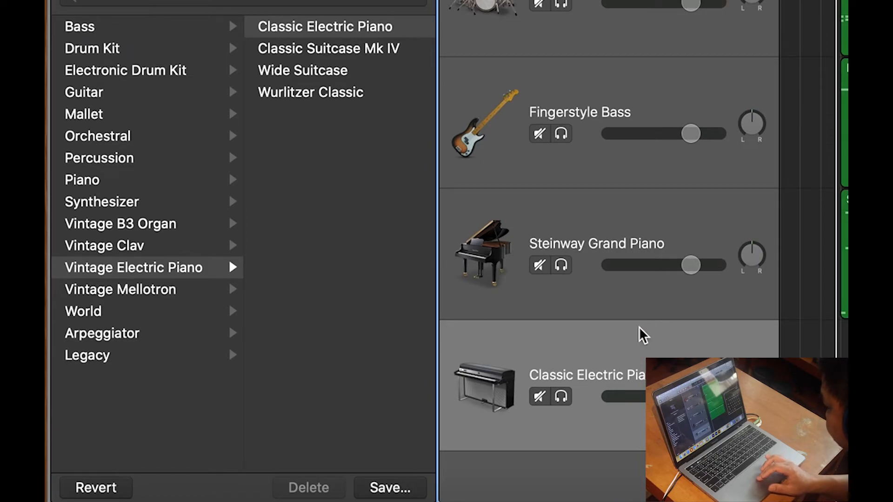
left_click(637, 303)
left_click(625, 356)
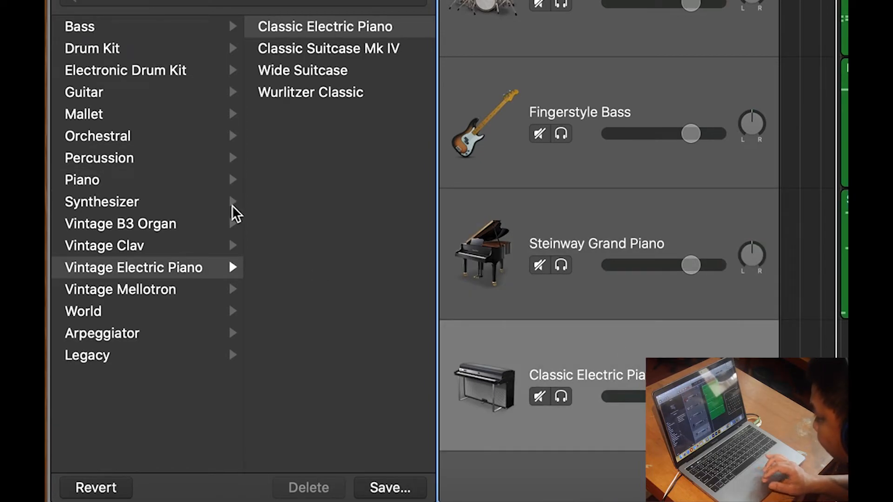
left_click(178, 3)
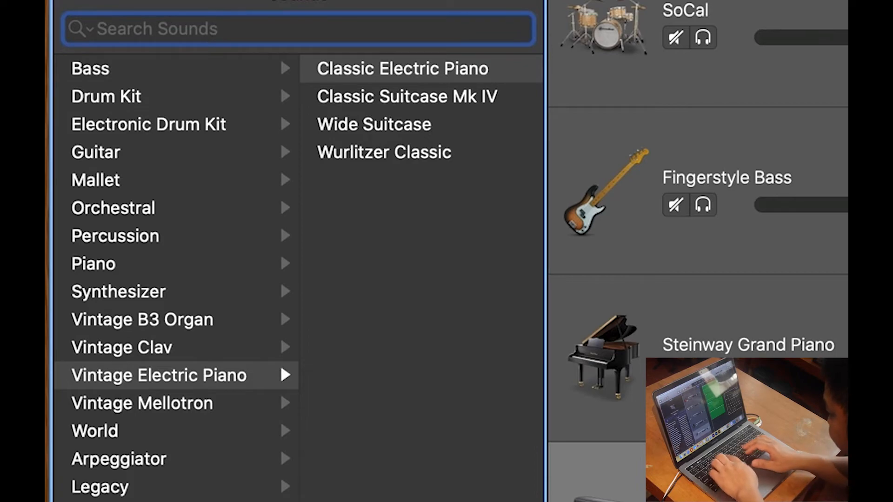
Search the sound library for "strings" and assign Hollywood Strings to the new software instrument track.
type("sting")
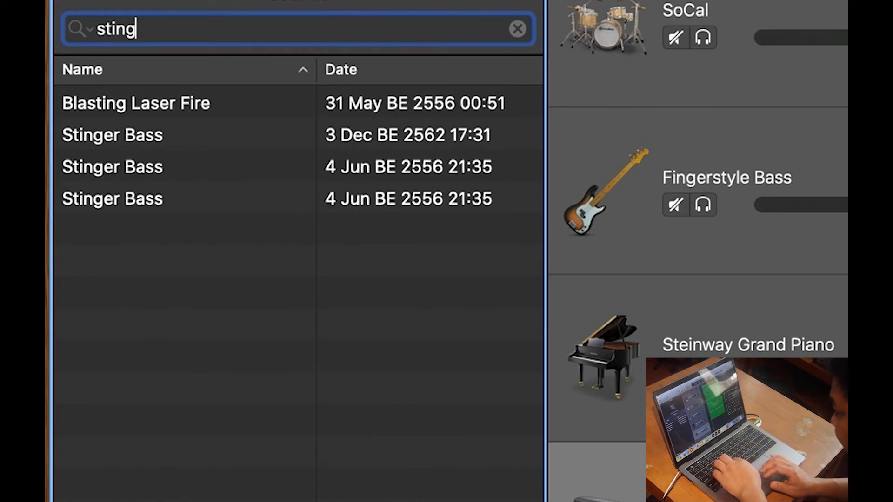
type("s")
key("BackSpace")
key("BackSpace")
key("BackSpace")
key("BackSpace")
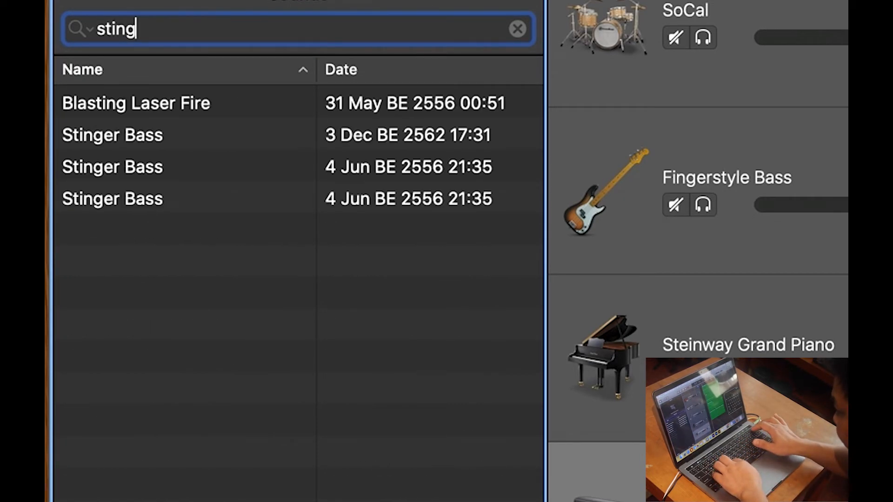
type("rings")
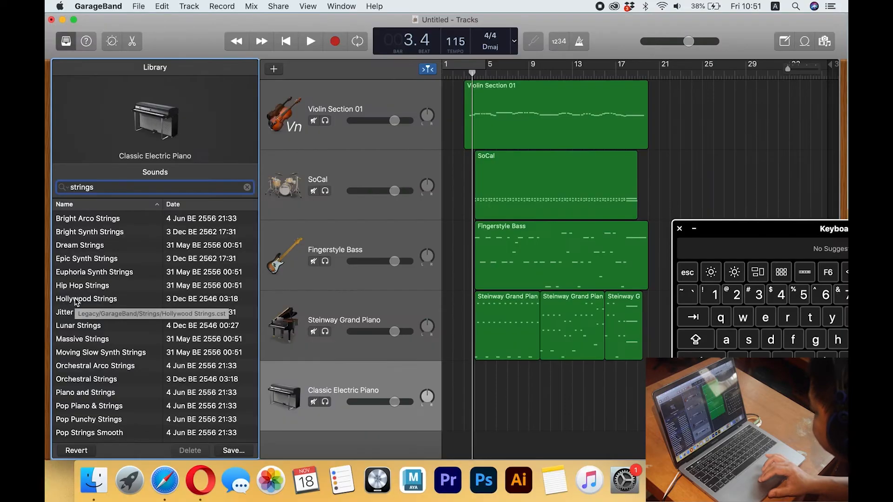
left_click(107, 293)
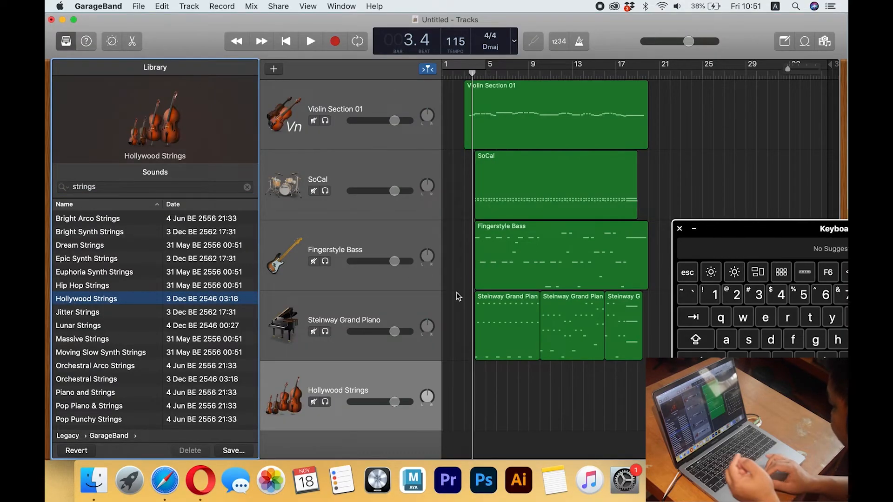
Show Musical Typing for Hollywood Strings, hide the Library, and arrange Musical Typing and the Keyboard Viewer beside the regions.
key("super+k")
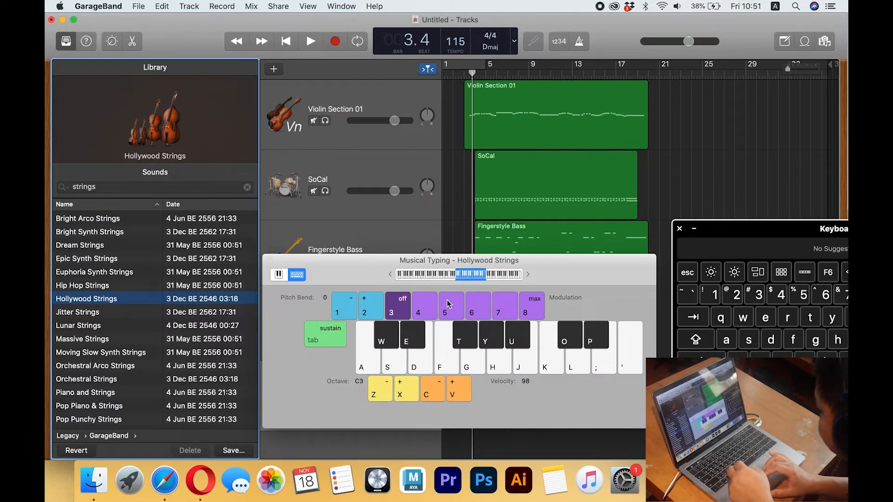
left_click(66, 41)
left_click_drag(478, 259, 650, 83)
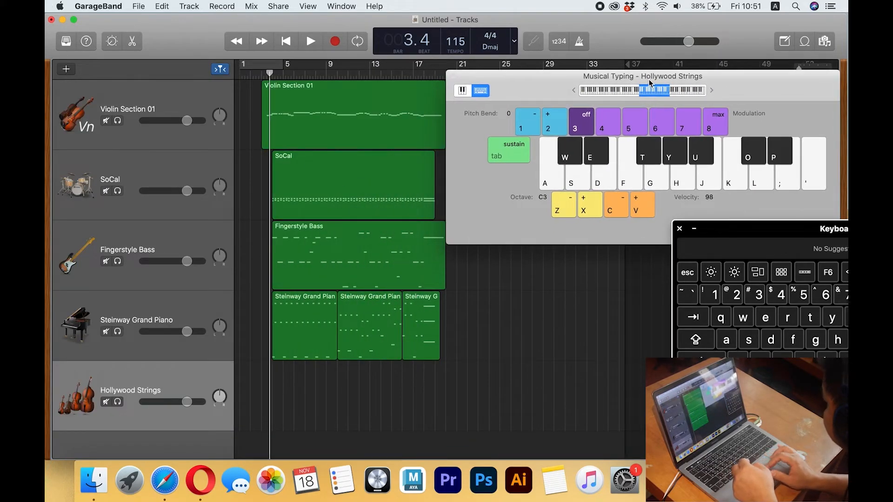
left_click_drag(729, 232, 512, 262)
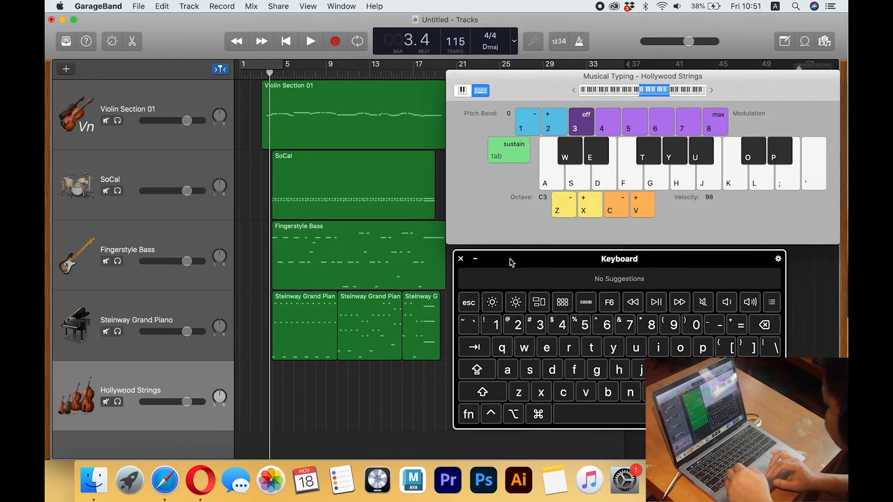
Try out two-note chords such as C–E, C–A and C–G on the Hollywood Strings track without recording.
key("a+d")
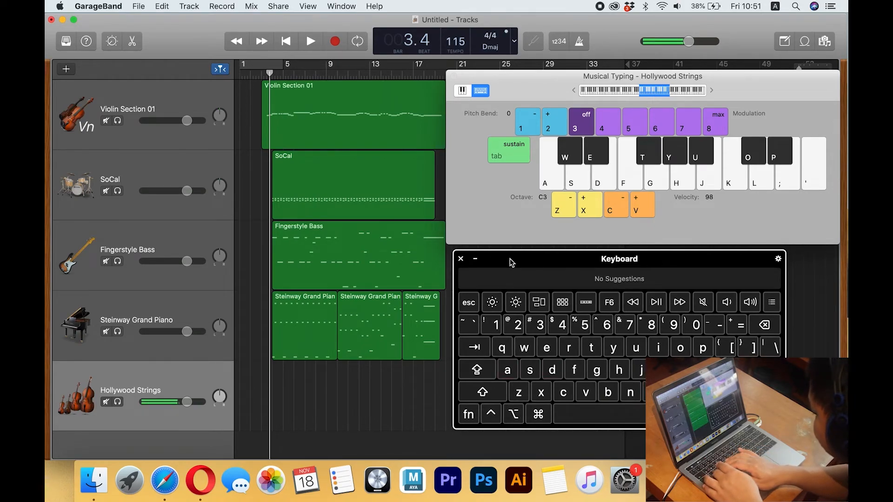
key("a+h")
key("a+g")
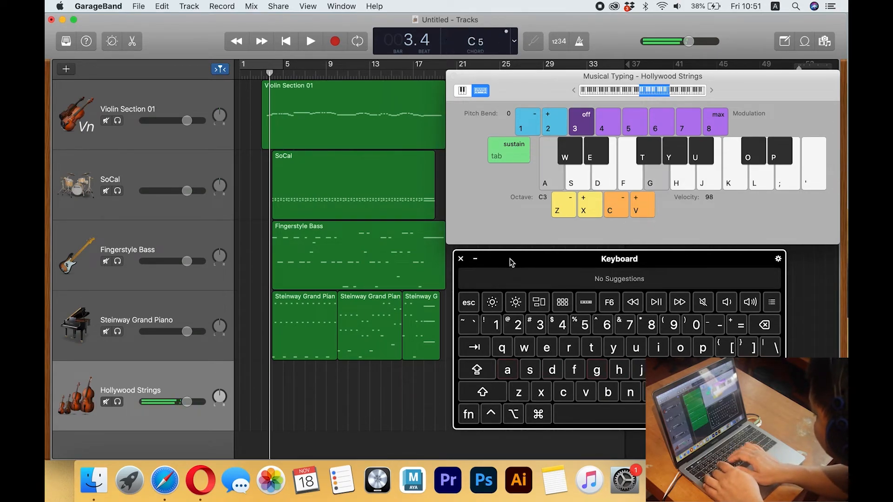
key("a+d")
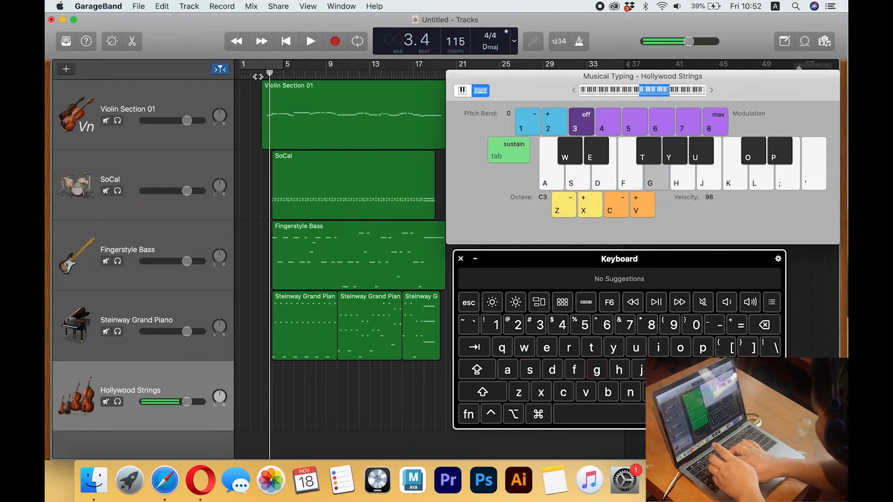
key("a+d")
Record Hollywood Strings from bar 3 beat 1, playing the two-note chords C–E, C–G, C–E, D–G and C–F through bar 12.
left_click(260, 76)
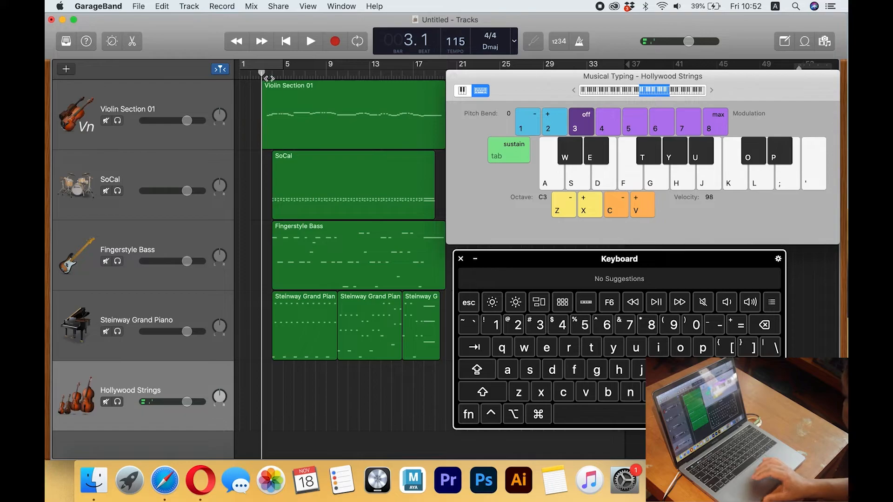
left_click_drag(483, 261, 485, 254)
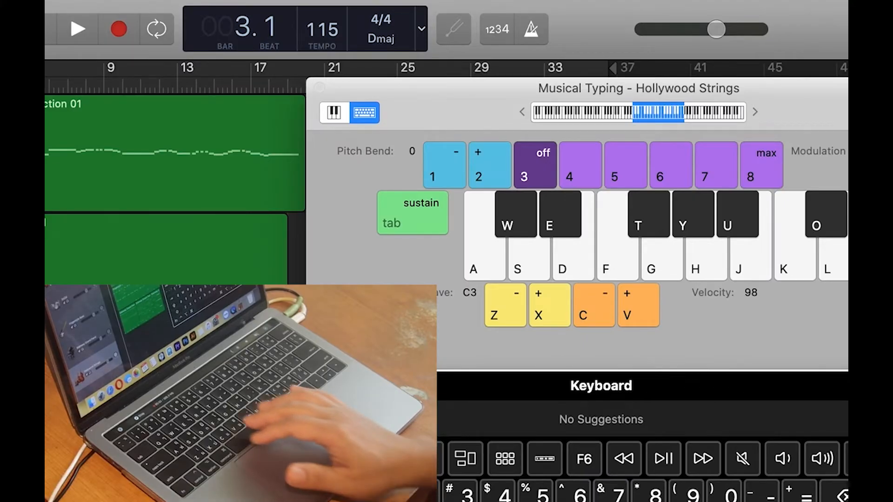
left_click(120, 29)
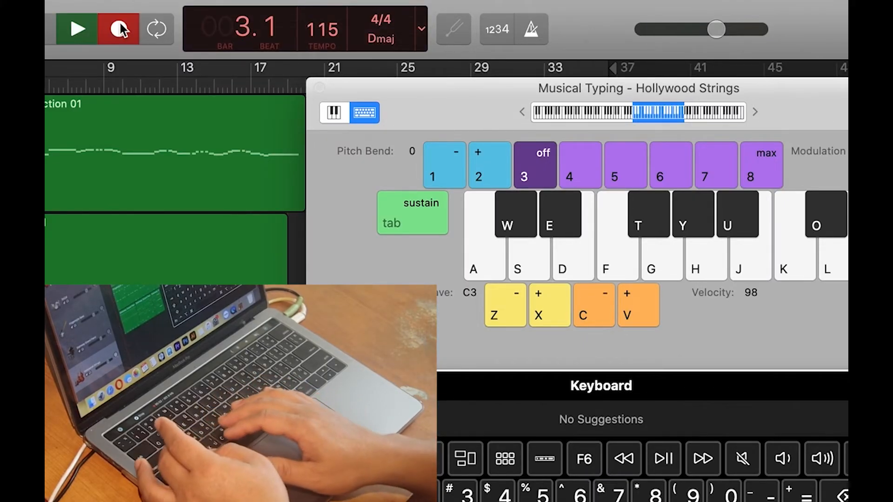
key("a")
key("d")
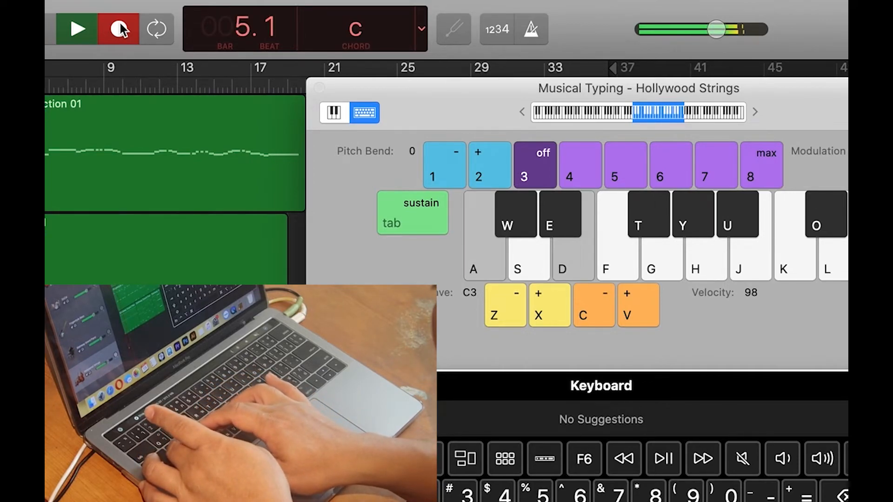
key("g")
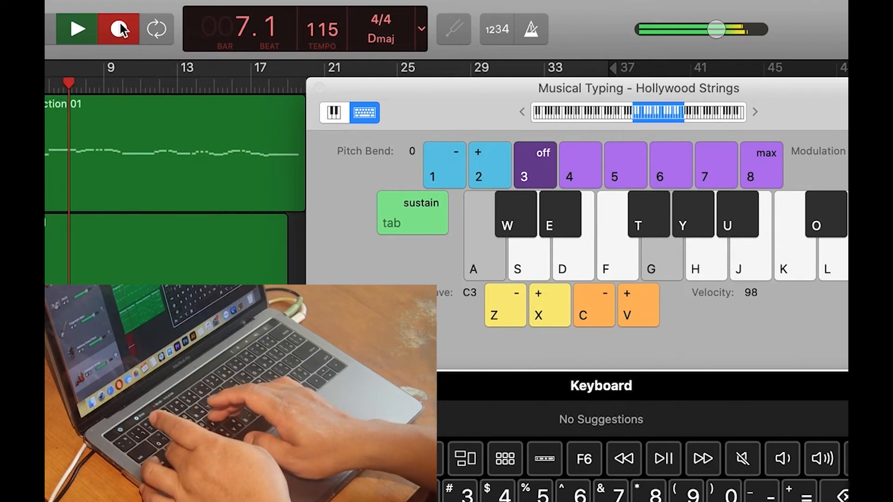
key("d")
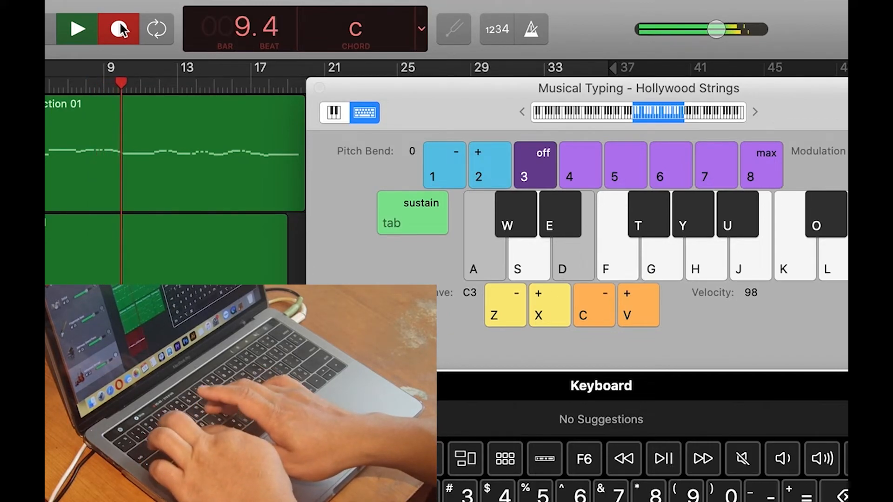
key("s")
key("g")
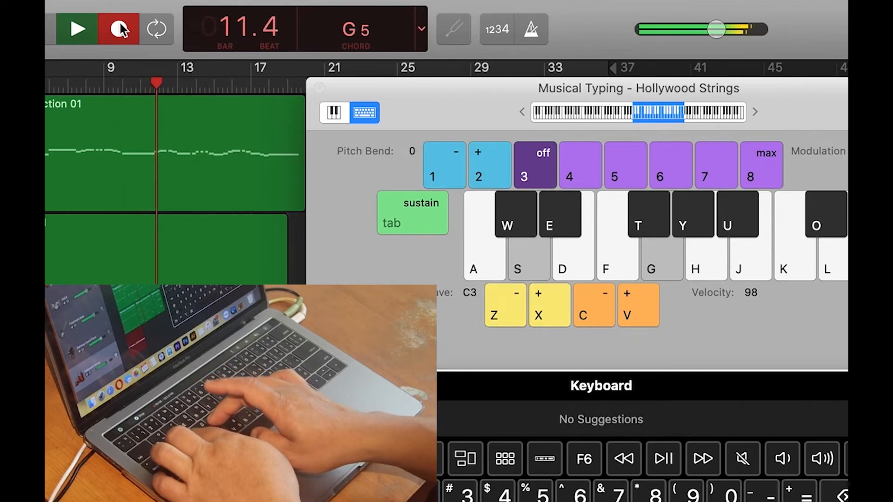
key("a")
key("f")
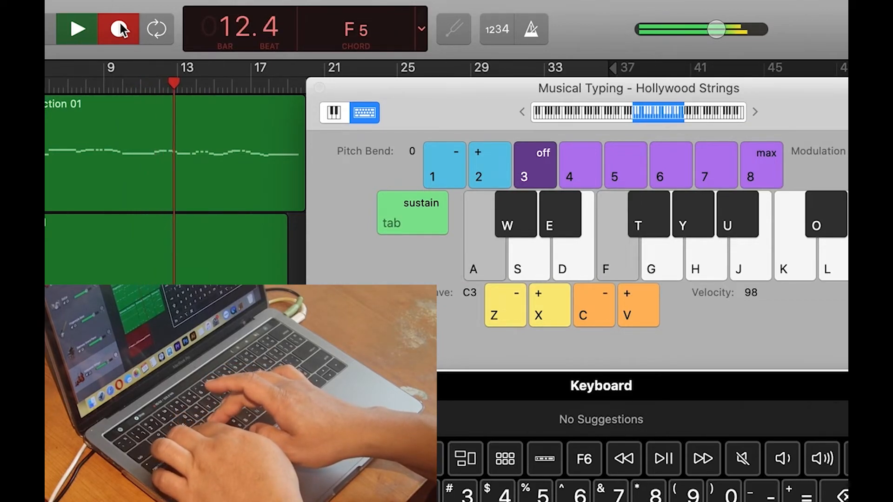
Continue the strings take from bar 13 with D–G, C–E, E–A, A–D, D–G and C–E, and stop recording at bar 21.
key("s")
key("g")
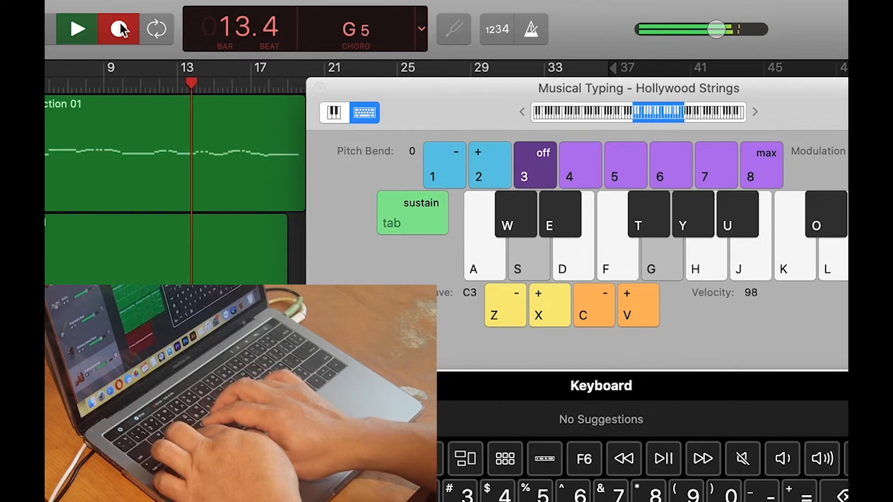
key("a")
key("d")
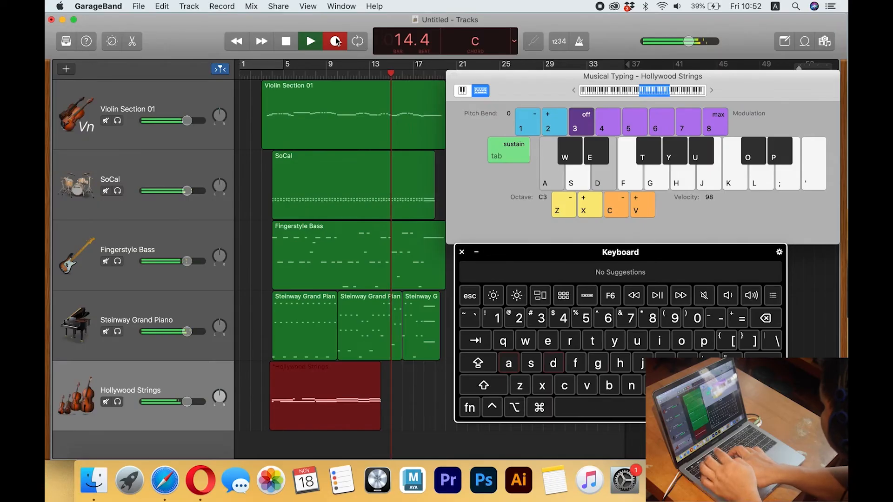
key("d")
key("h")
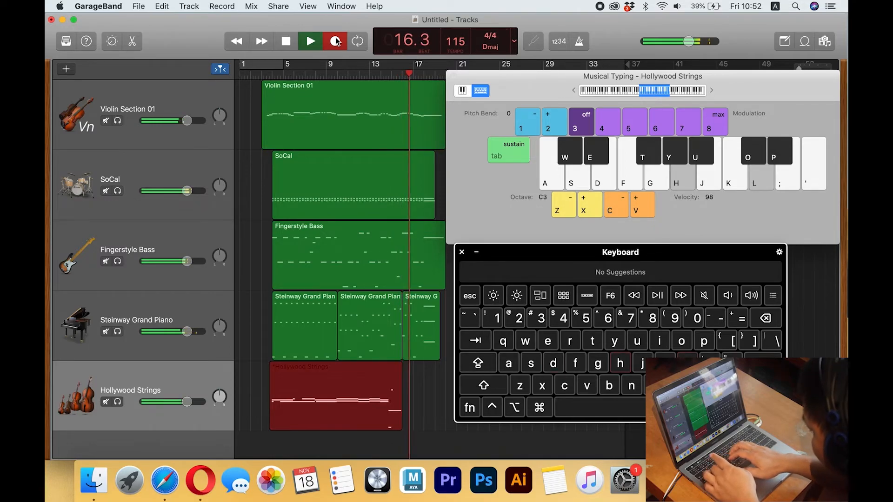
key("s")
key("g")
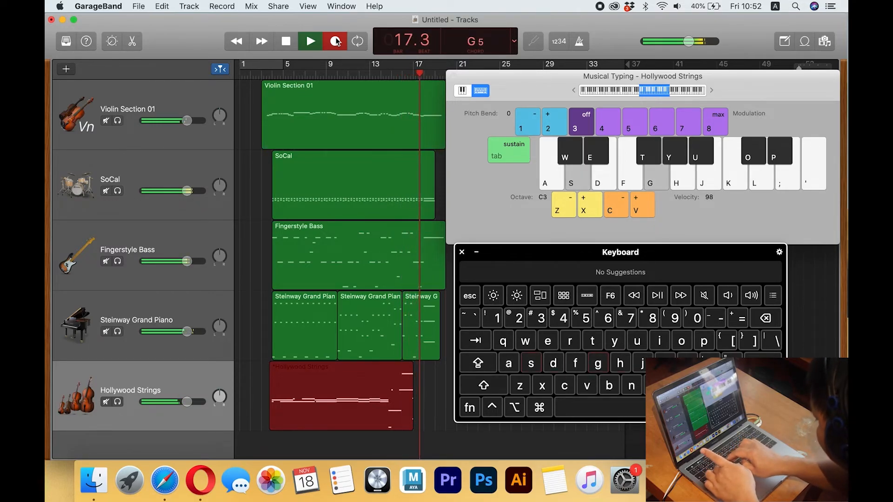
key("a")
key("d")
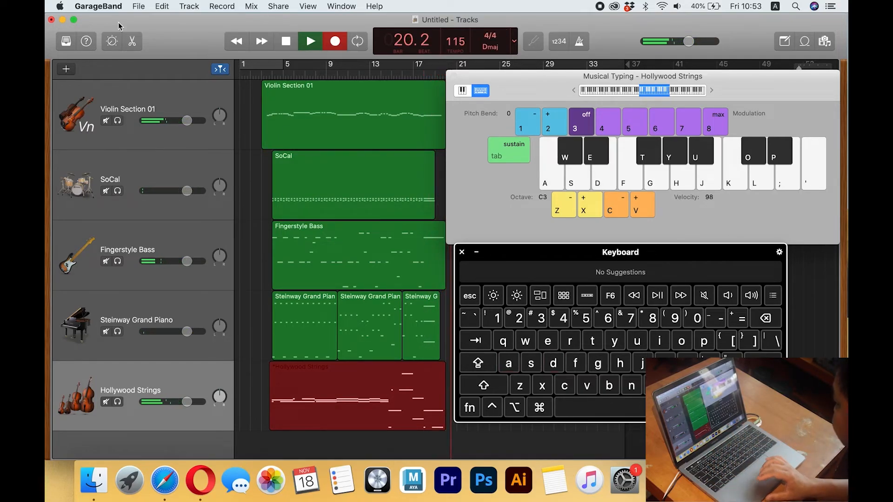
key("space")
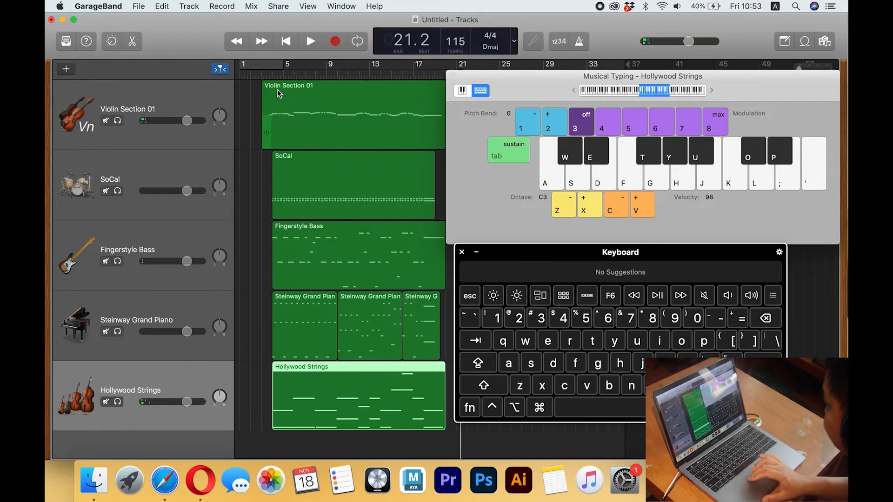
Return the playhead to bar 4 beat 1 and open the Hollywood Strings region in the Piano Roll, clear of the Keyboard Viewer.
left_click(274, 75)
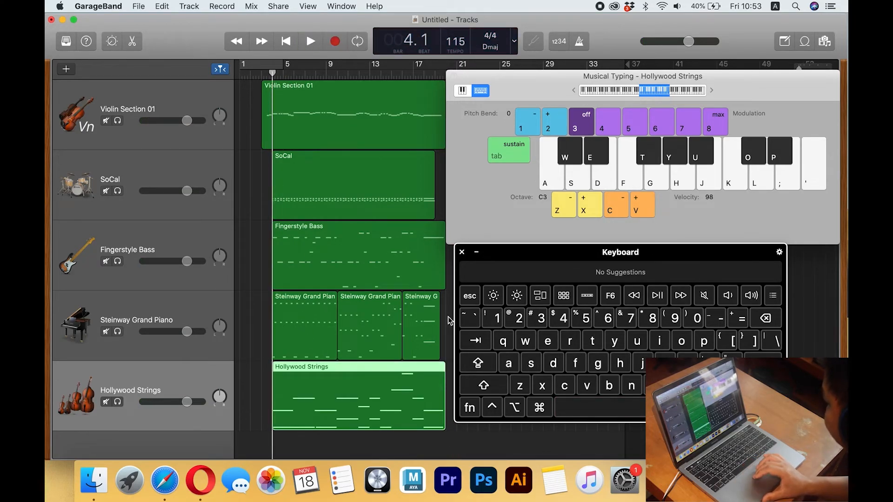
left_click_drag(527, 259, 144, 110)
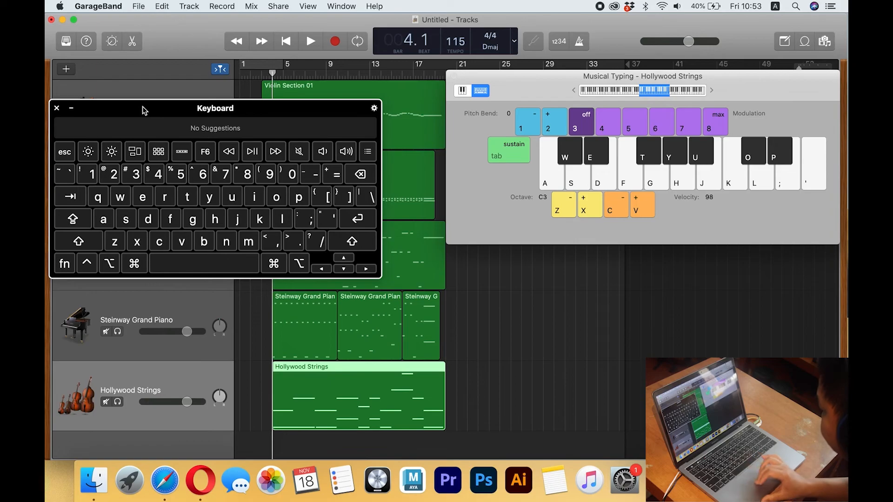
double_click(359, 406)
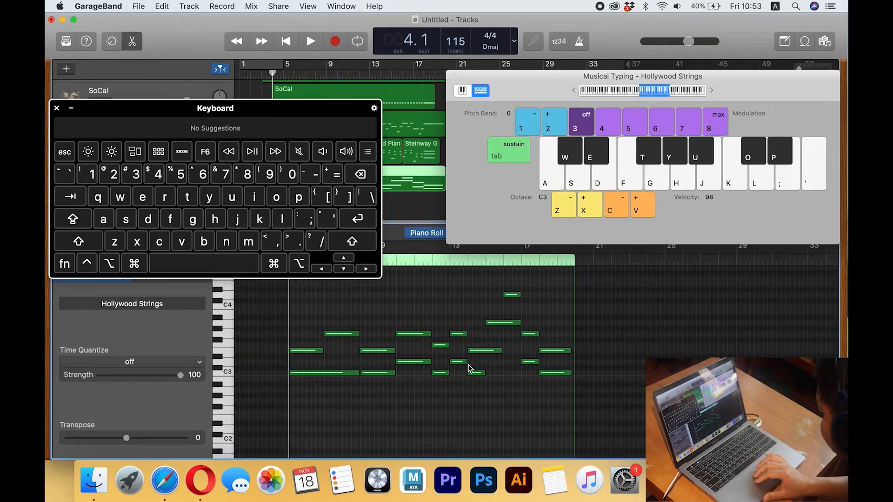
Select all notes in the Hollywood Strings region and quantize them to 1/4 Note.
left_click(314, 372)
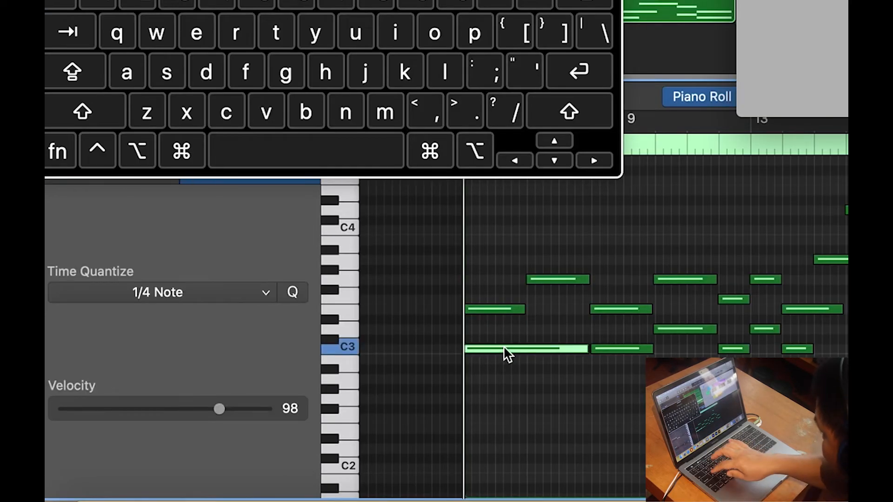
key("super+a")
left_click(254, 292)
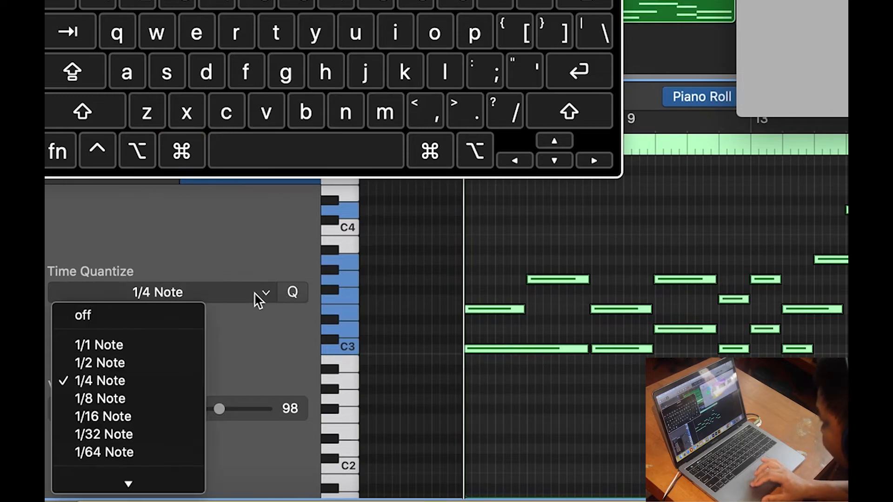
left_click(126, 381)
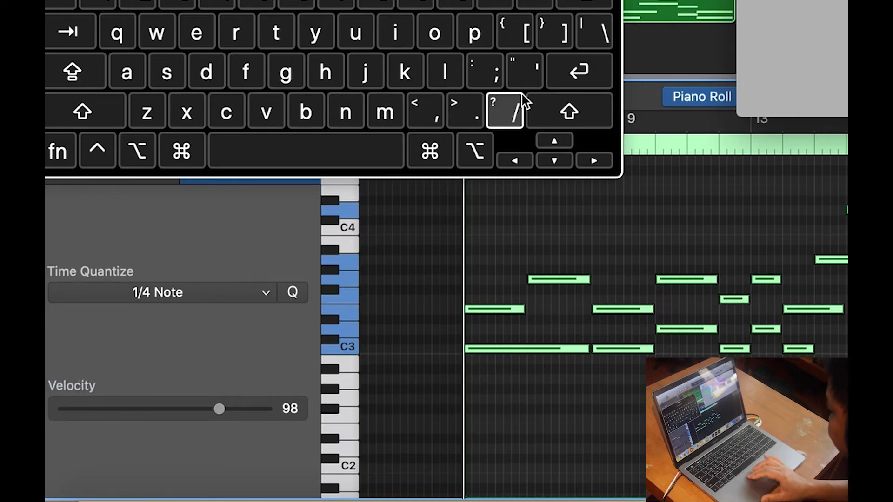
Play the arrangement with the quantized strings from bar 4 to bar 19 and close Musical Typing.
key("space")
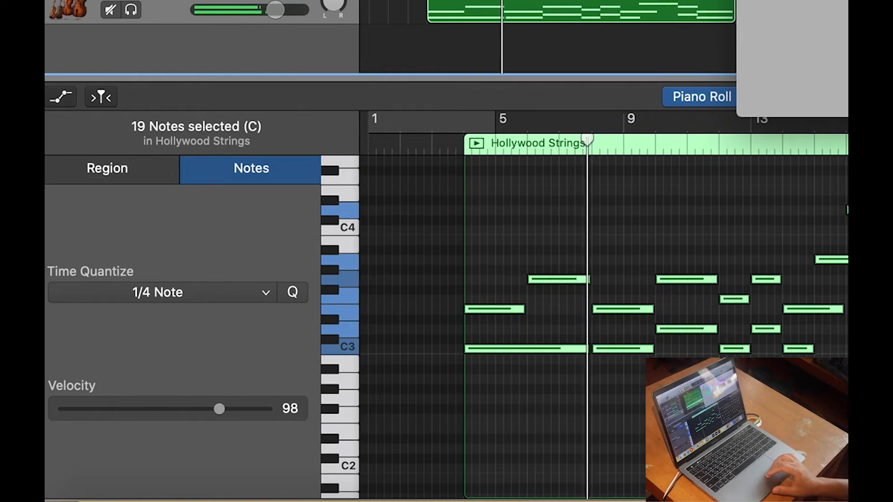
scroll(646, 192, "up", 3)
scroll(646, 192, "down", 5)
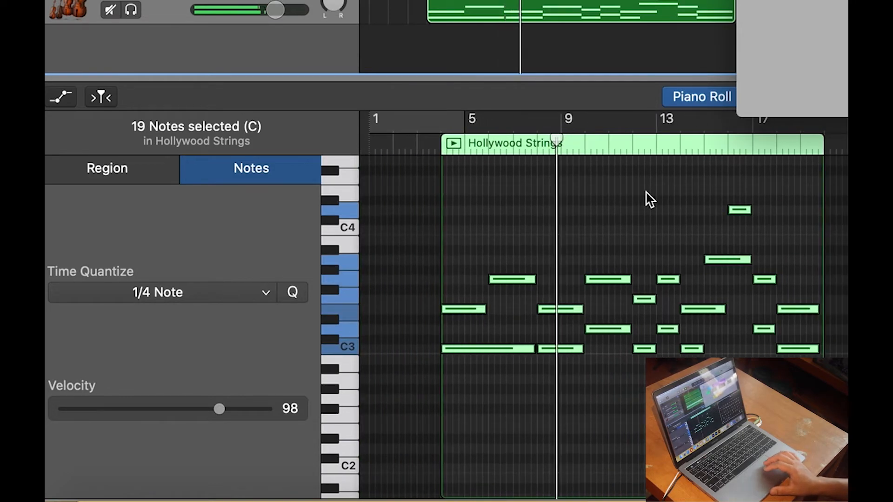
scroll(646, 192, "up", 5)
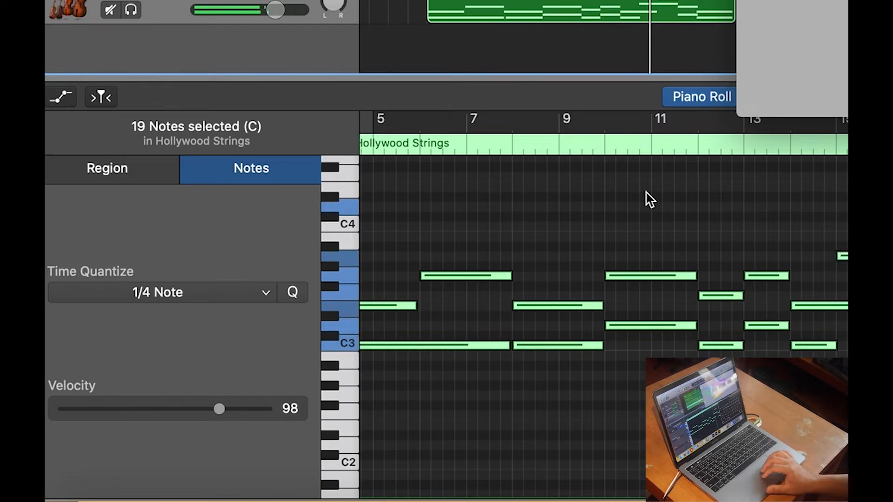
scroll(650, 200, "down", 5)
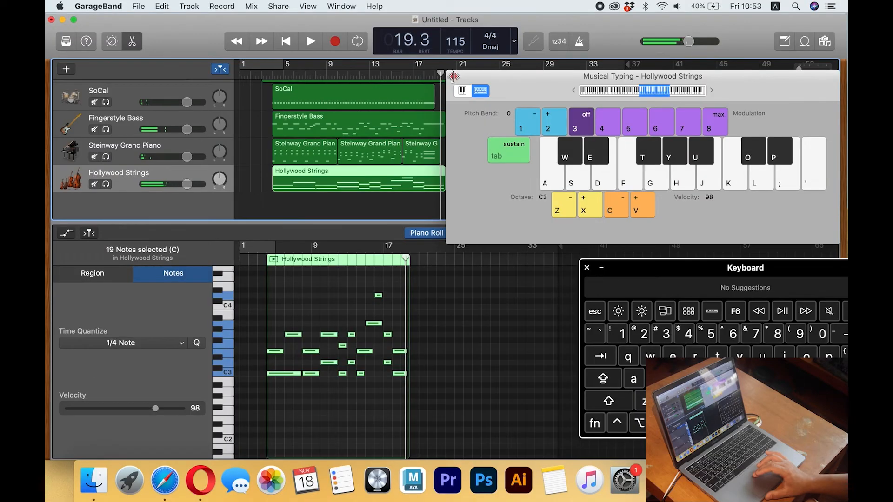
key("super+k")
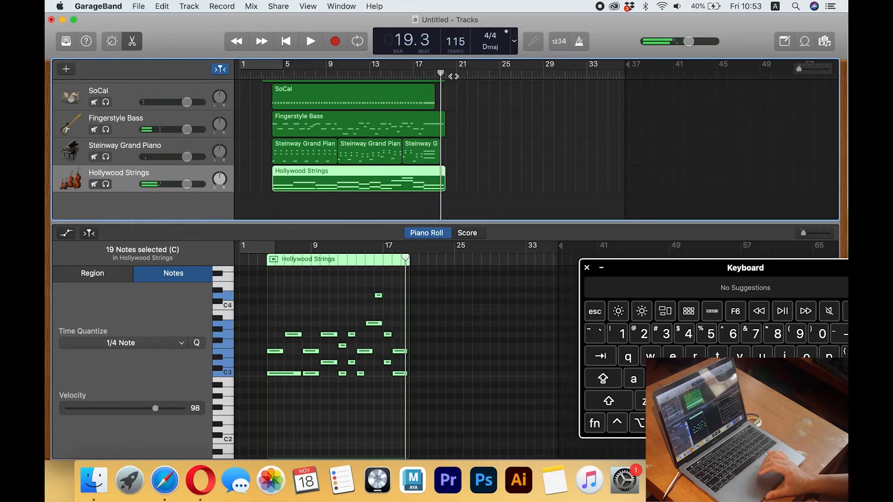
Close the Keyboard Viewer and move the end-of-project marker back to about bar 21, just after the last regions.
left_click(587, 268)
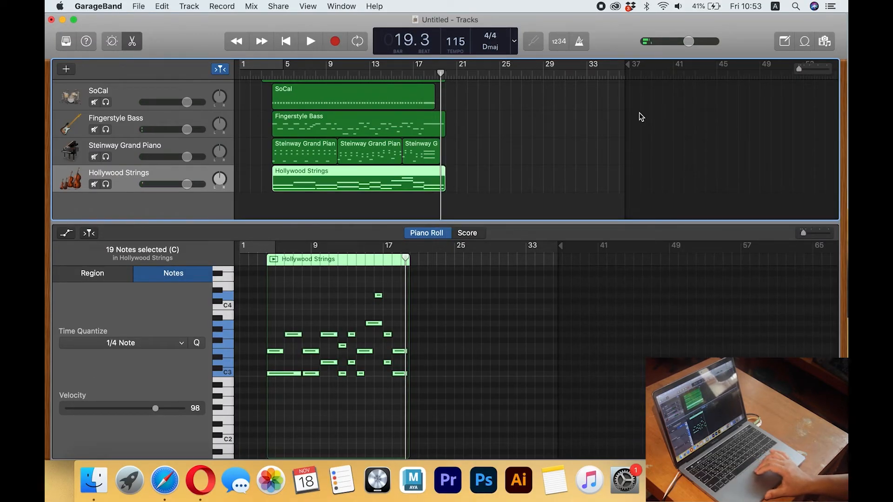
scroll(583, 128, "up", 2)
left_click_drag(627, 64, 462, 66)
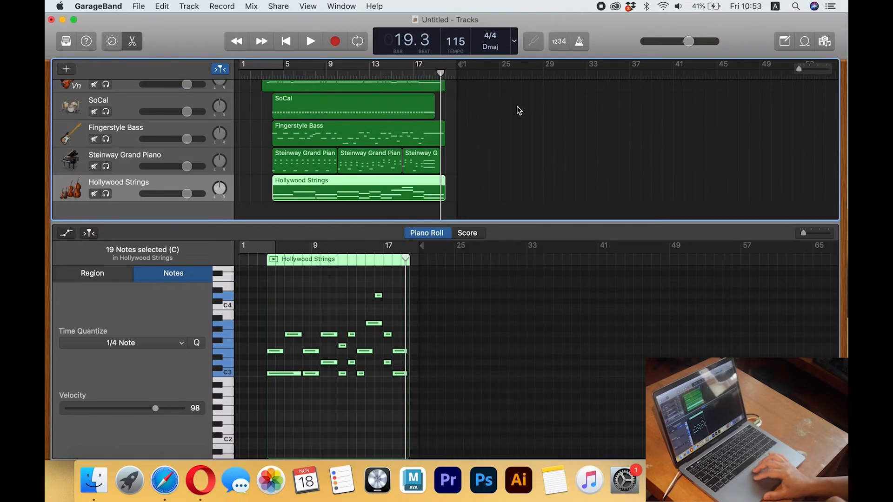
Play the arrangement from bar 3 beat 4 and briefly solo the Violin Section 01 track.
key("z")
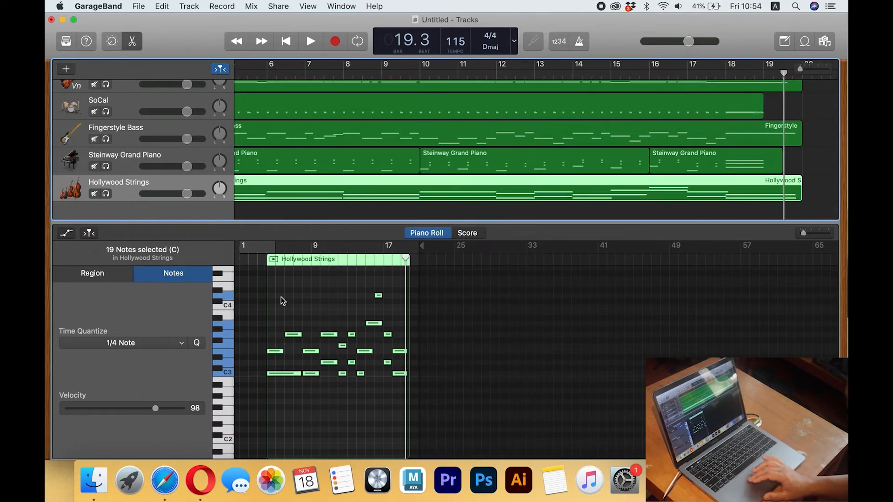
key("Return")
left_click(344, 75)
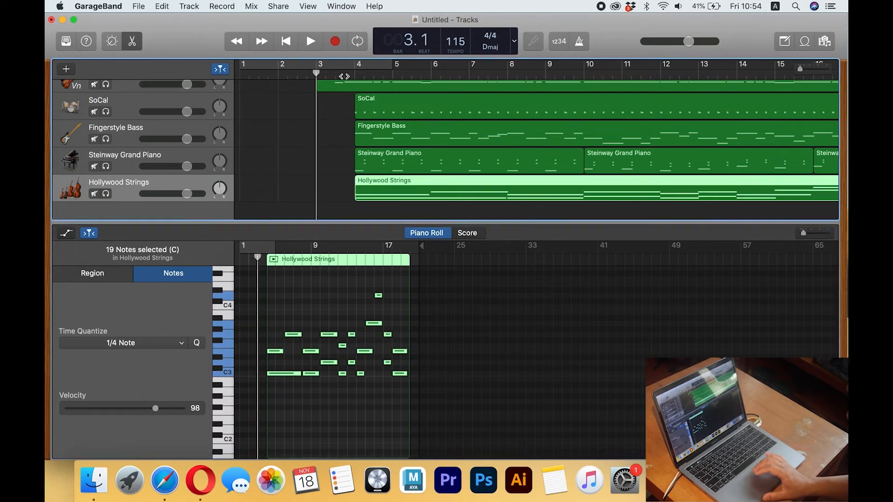
scroll(365, 123, "up", 2)
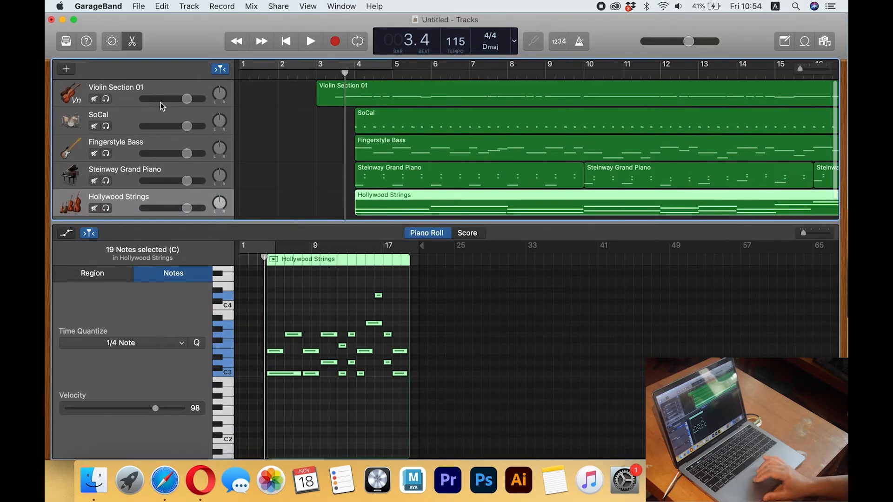
key("space")
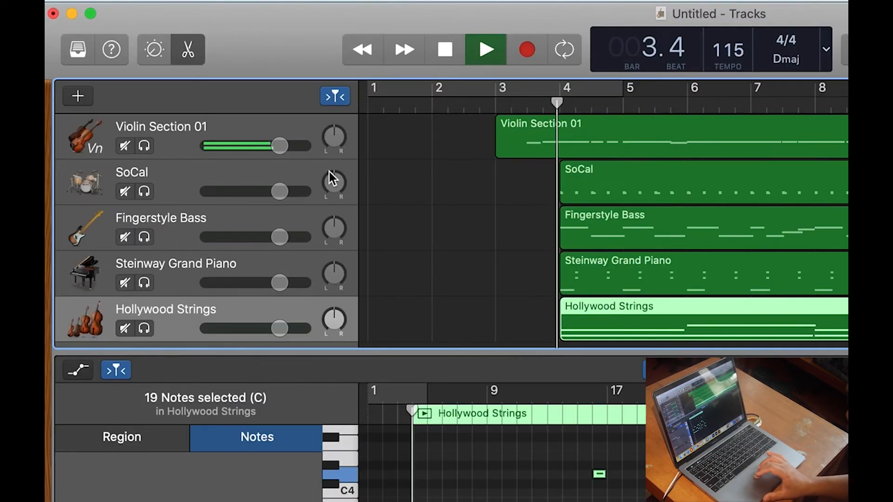
left_click(106, 99)
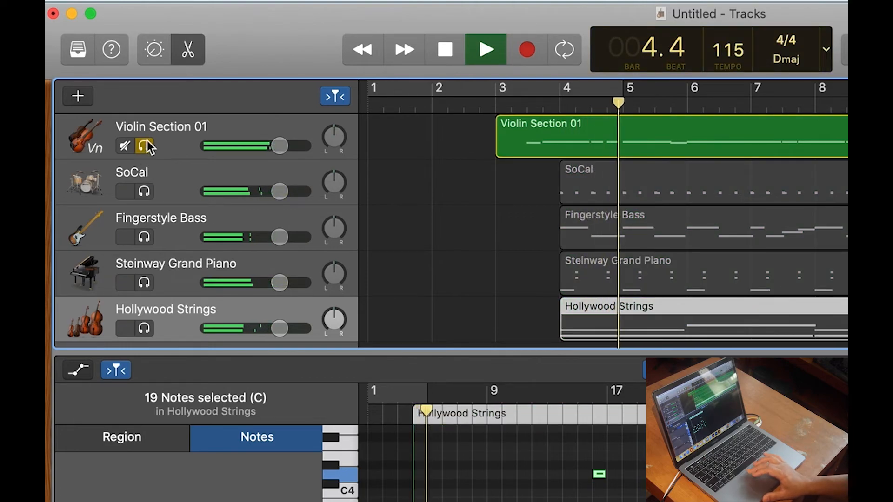
left_click(144, 146)
Solo the SoCal drums and raise their volume slightly, briefly solo Fingerstyle Bass too, and clear the solos.
left_click(145, 192)
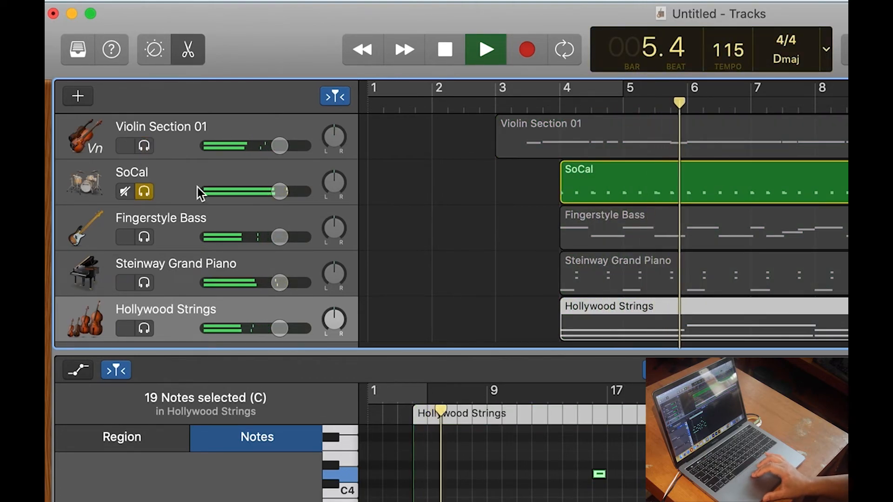
left_click_drag(279, 192, 282, 192)
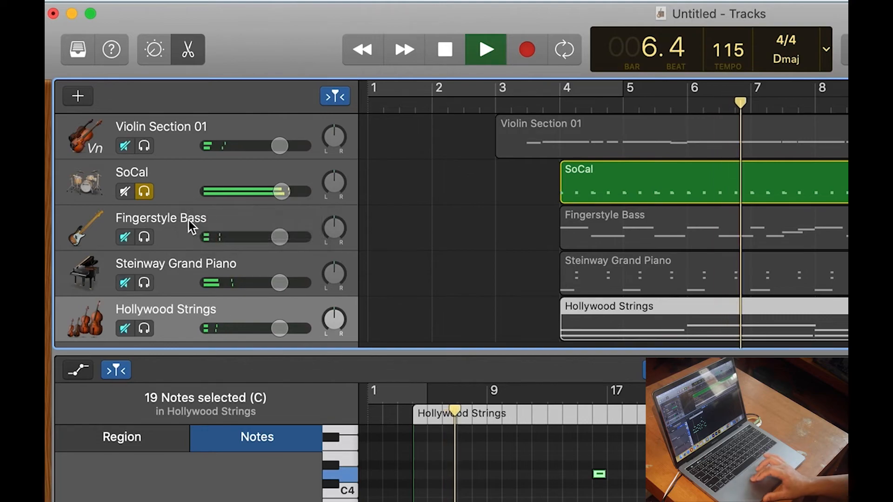
left_click(144, 237)
left_click(144, 237)
left_click(145, 192)
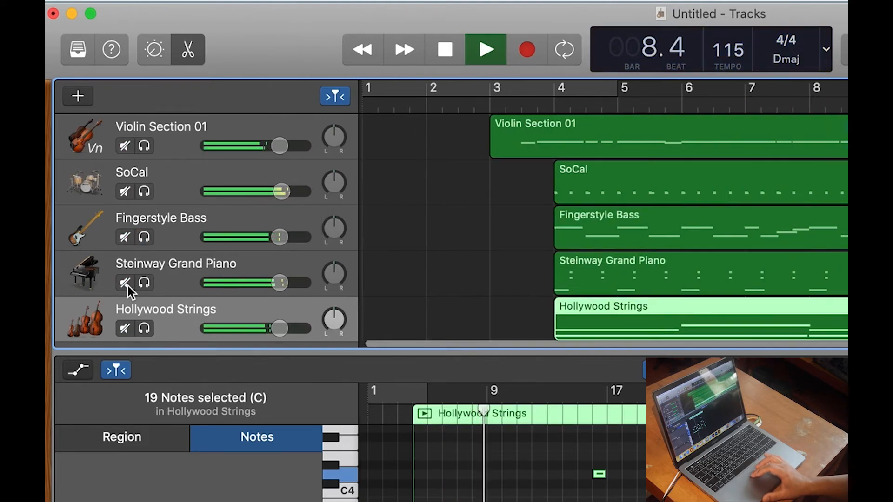
Solo the Steinway Grand Piano and Hollywood Strings tracks and lower both volumes.
left_click(144, 282)
left_click(144, 329)
left_click_drag(279, 283, 260, 282)
left_click_drag(285, 331, 266, 331)
Pan the Steinway Grand Piano left and Hollywood Strings right, fine-tune their lowered volumes, and clear both solos.
left_click_drag(334, 274, 334, 290)
left_click_drag(334, 320, 334, 313)
left_click_drag(261, 282, 255, 279)
left_click_drag(263, 328, 254, 331)
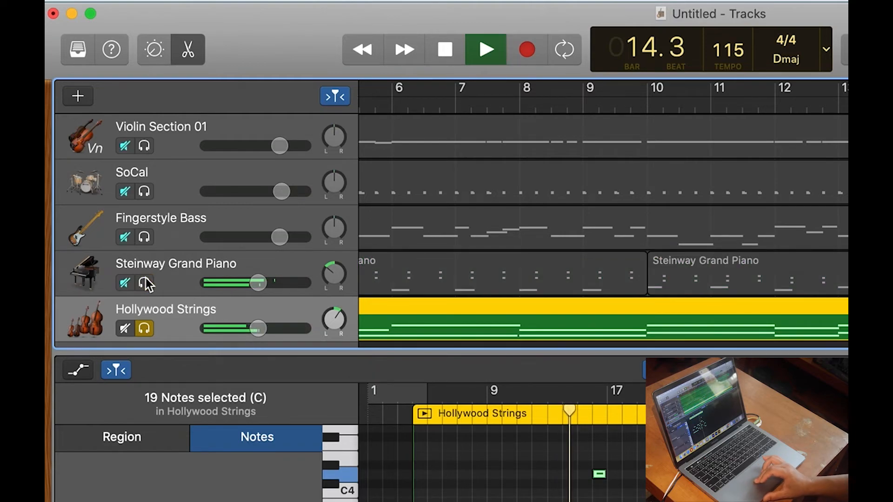
left_click(145, 283)
left_click(144, 328)
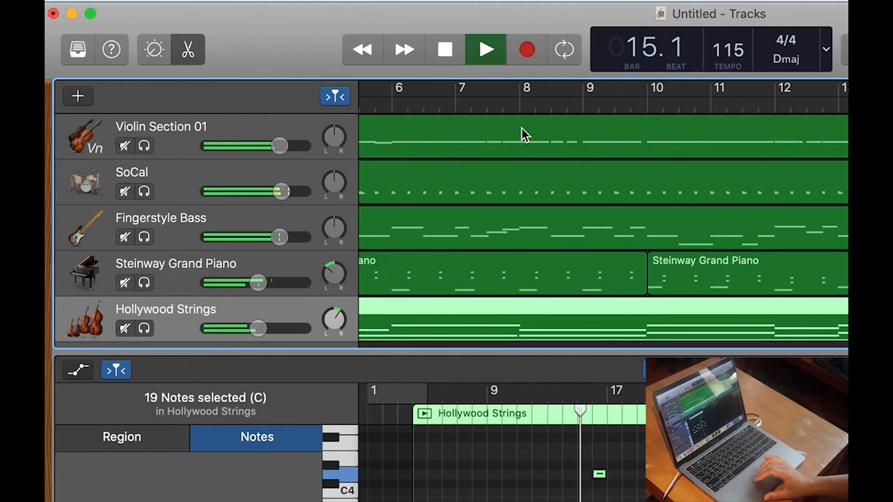
Close the editor to show all five tracks in full height and stop playback at bar 19.
left_click(190, 50)
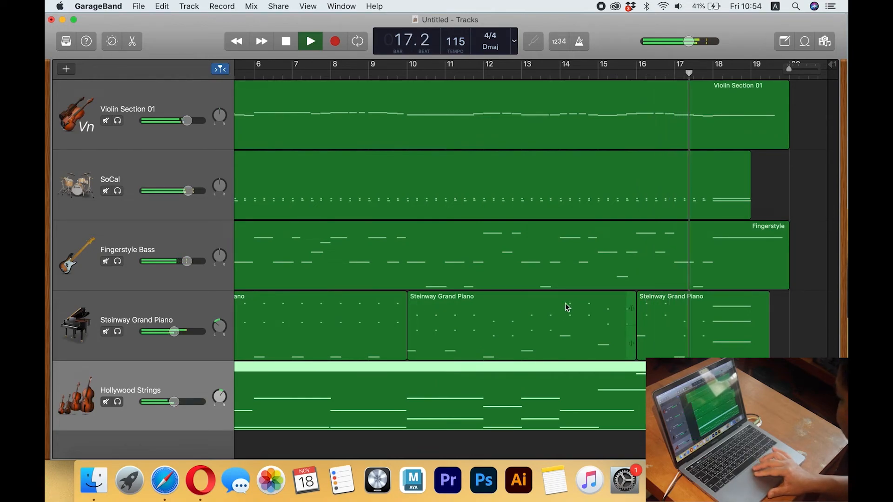
scroll(565, 303, "down", 3)
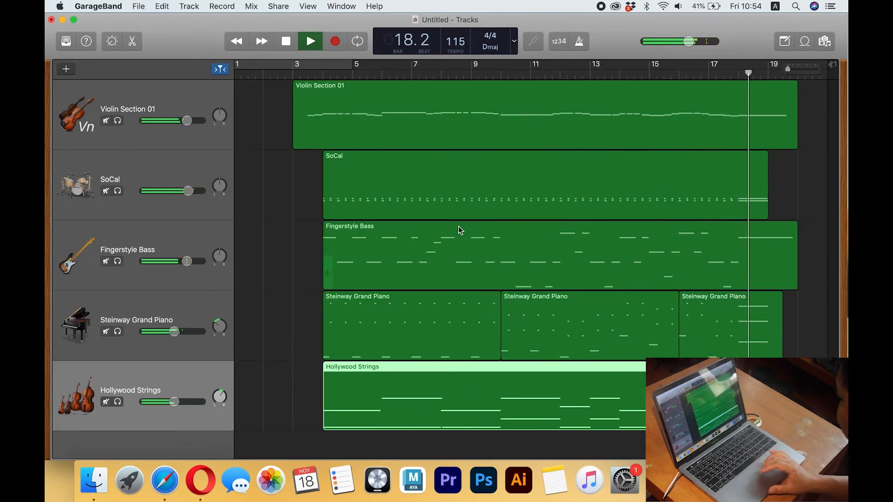
key("space")
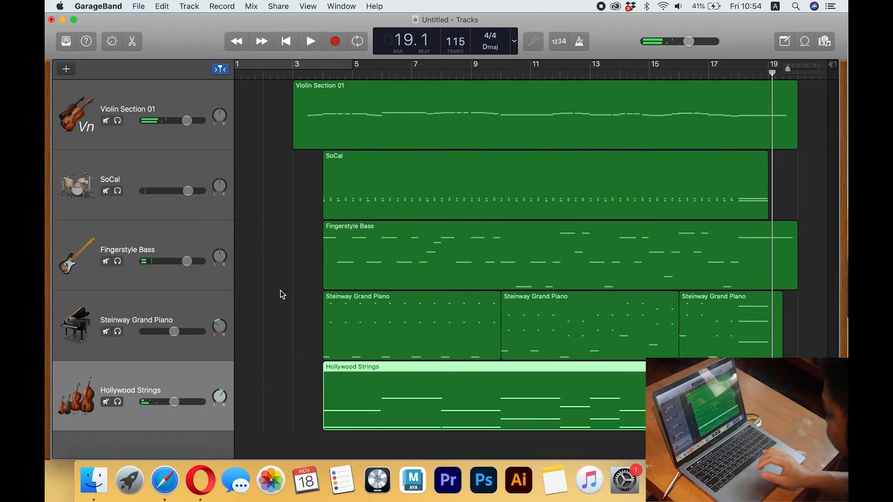
Select the SoCal region and show the Keyboard Viewer.
left_click(496, 196)
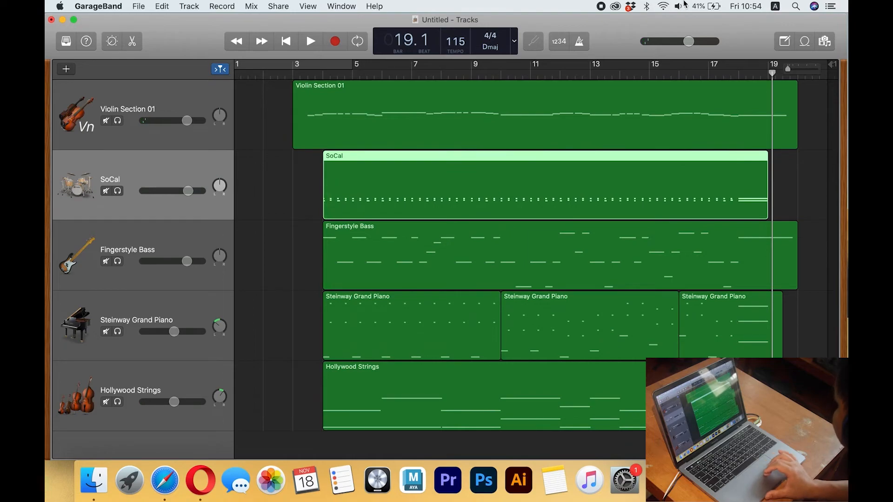
left_click(776, 6)
left_click(716, 75)
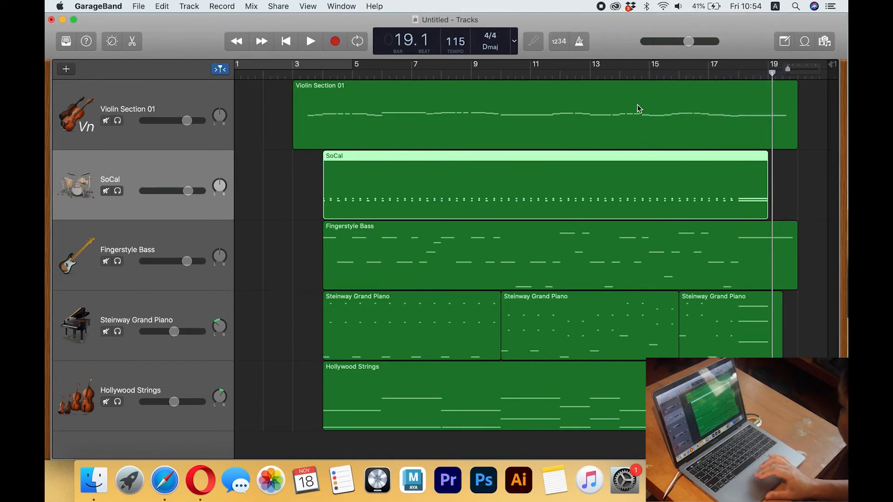
Shift all regions two bars earlier so the violin starts at bar 1, and move the end-of-project marker to just after the last region.
left_click(486, 125)
key("super+a")
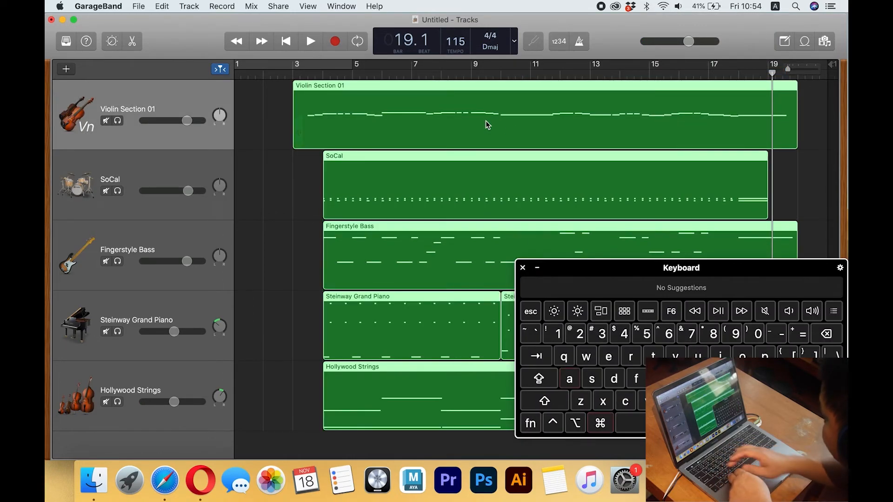
left_click_drag(433, 92, 370, 91)
left_click_drag(828, 68, 753, 70)
Return the playhead to bar 1, move the Keyboard Viewer aside and deselect all regions.
key("Return")
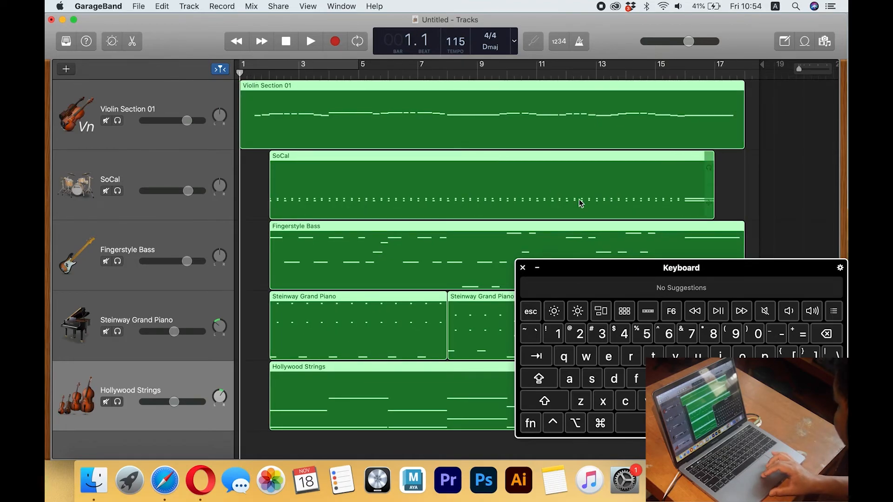
left_click_drag(604, 270, 659, 171)
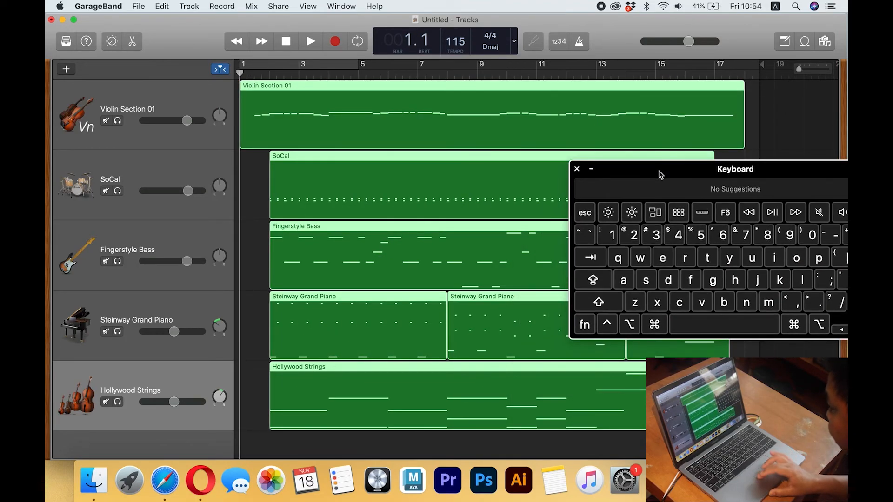
left_click(259, 204)
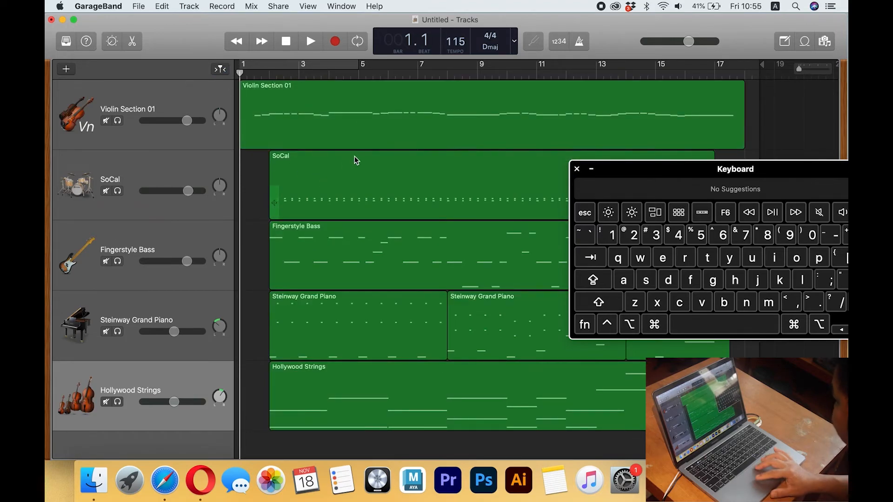
key("super+Right")
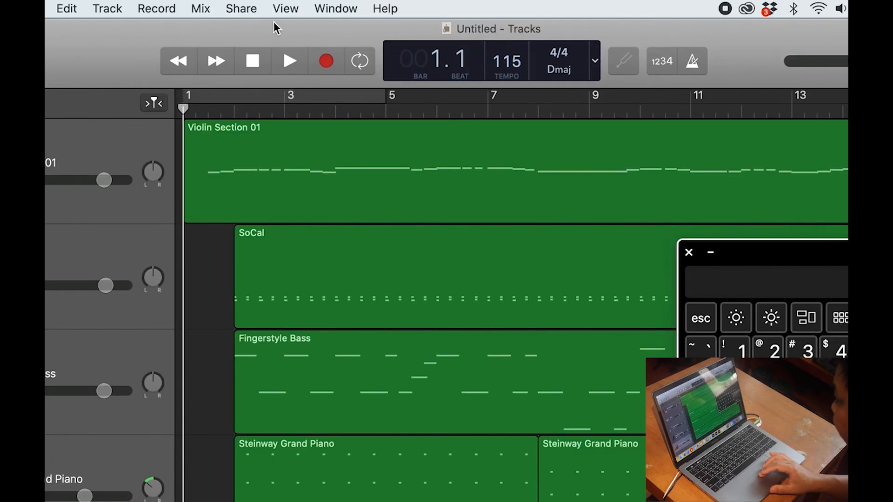
Start exporting the song to disk and move the export dialog clear of the Keyboard Viewer.
left_click(279, 6)
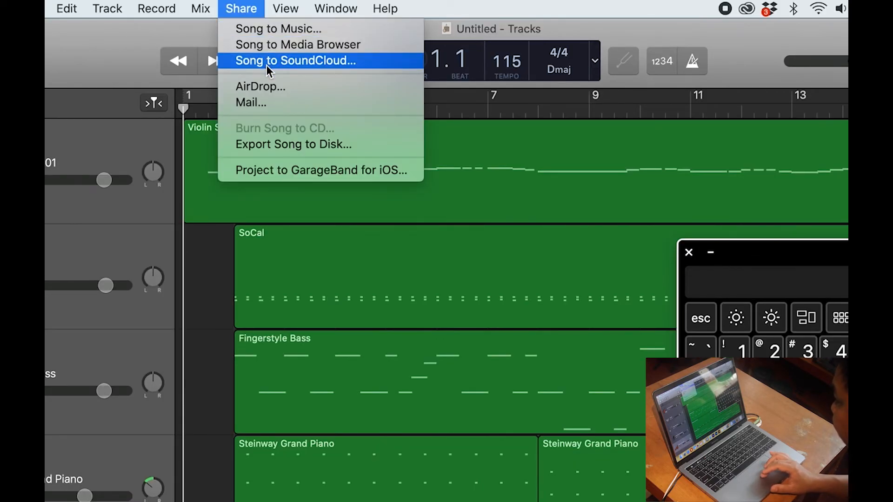
left_click(290, 146)
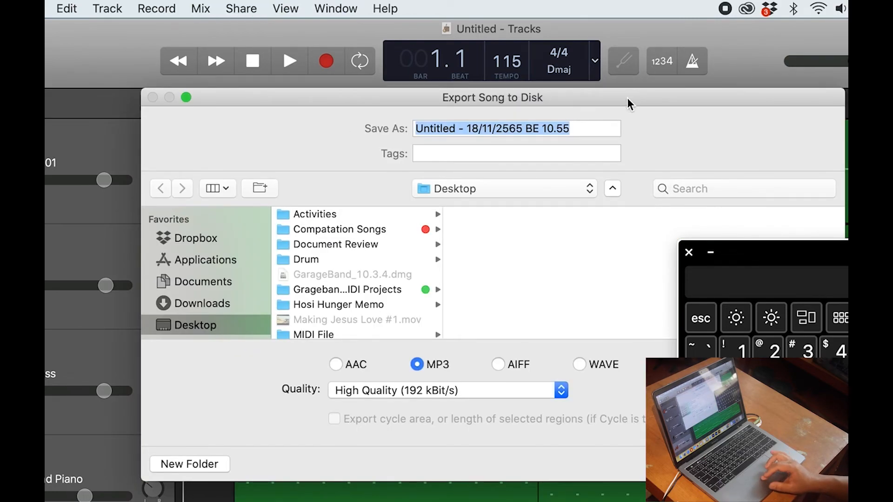
left_click_drag(626, 97, 453, 98)
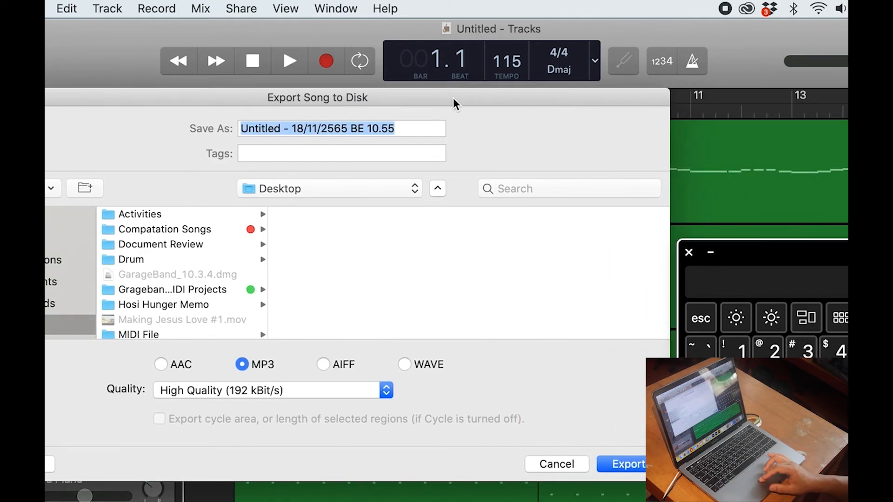
Try the AAC, MP3, AIFF and WAVE export formats in turn.
left_click(161, 364)
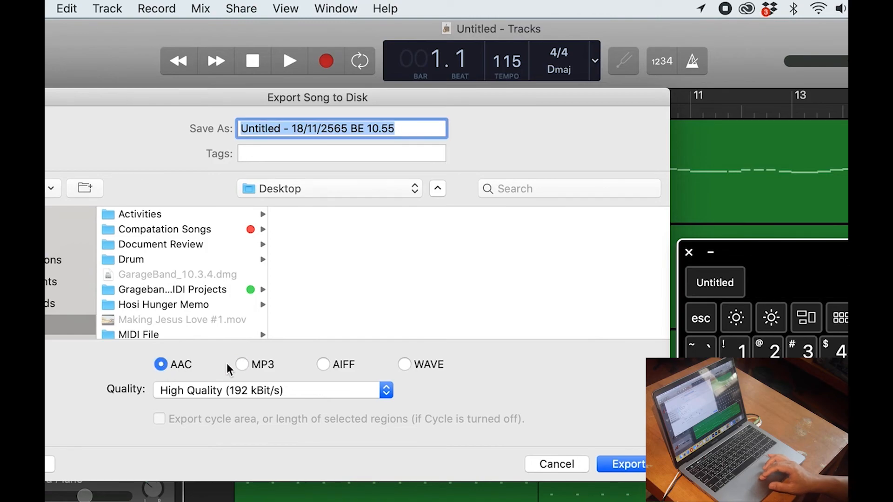
left_click(242, 364)
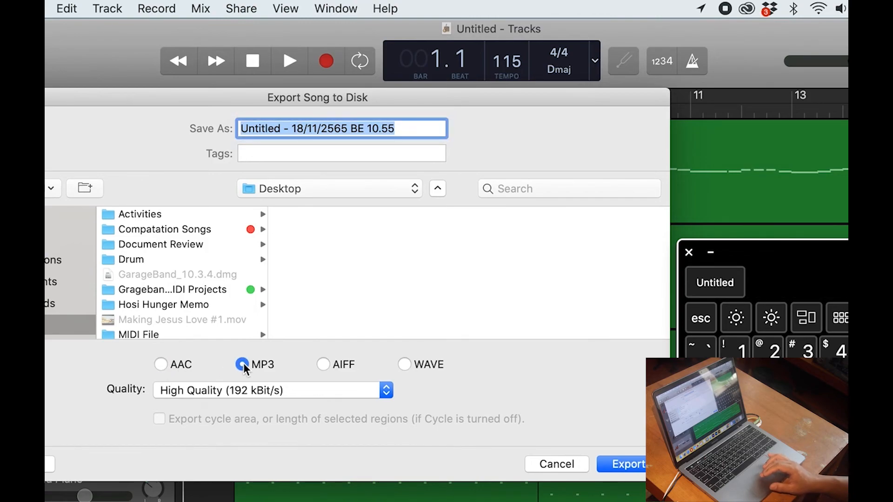
left_click(324, 365)
left_click(404, 364)
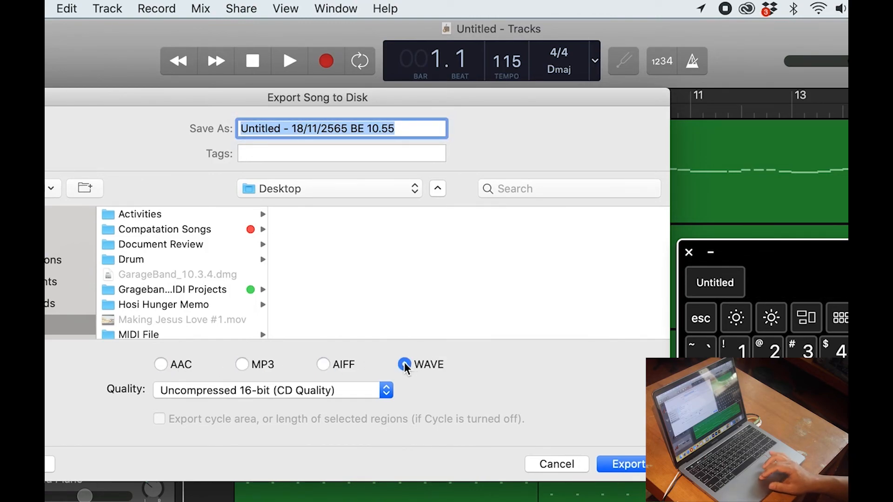
Export the song to the Desktop as an MP3 named Jesuse Love at Highest Quality (256 kBit/s).
left_click(252, 390)
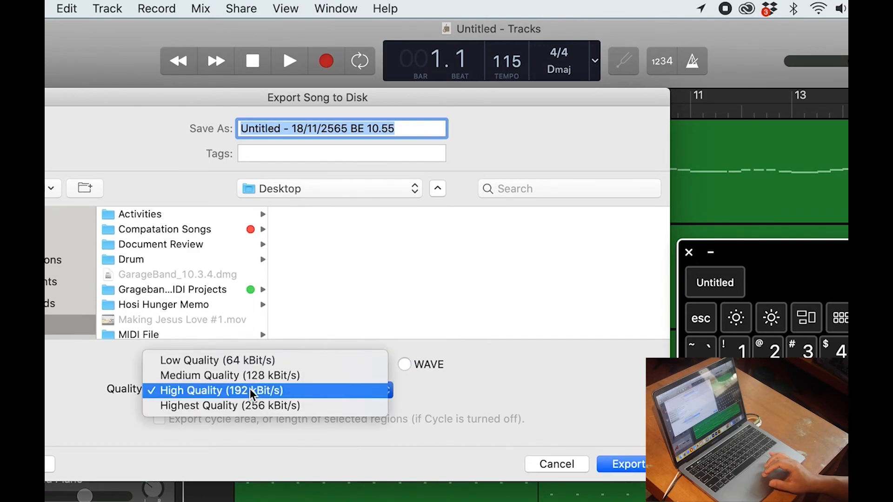
left_click(189, 405)
left_click_drag(411, 129, 202, 131)
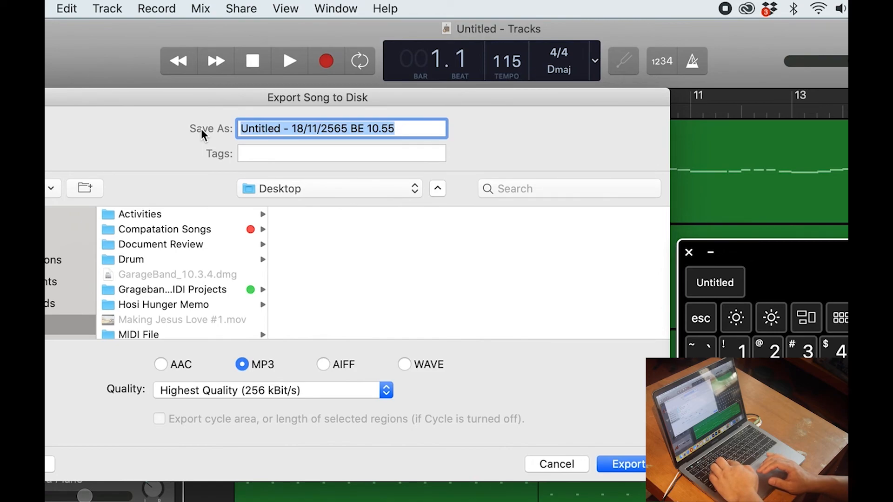
type("Jesu")
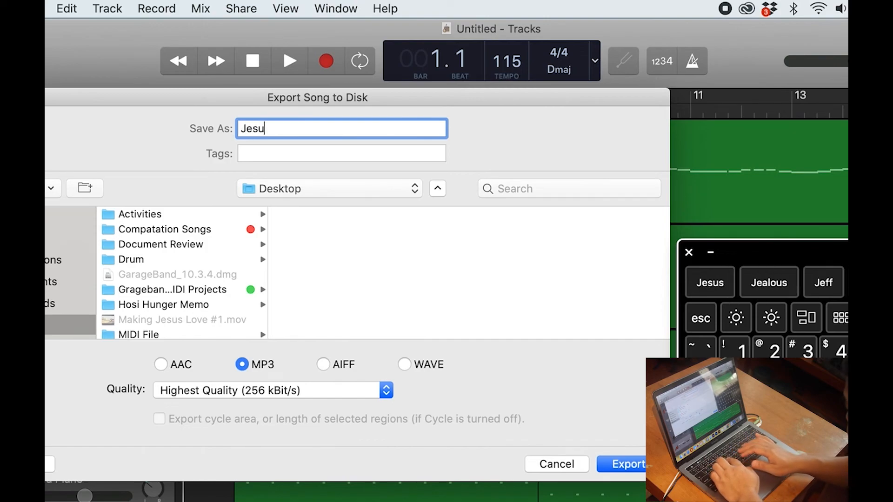
type("se Love")
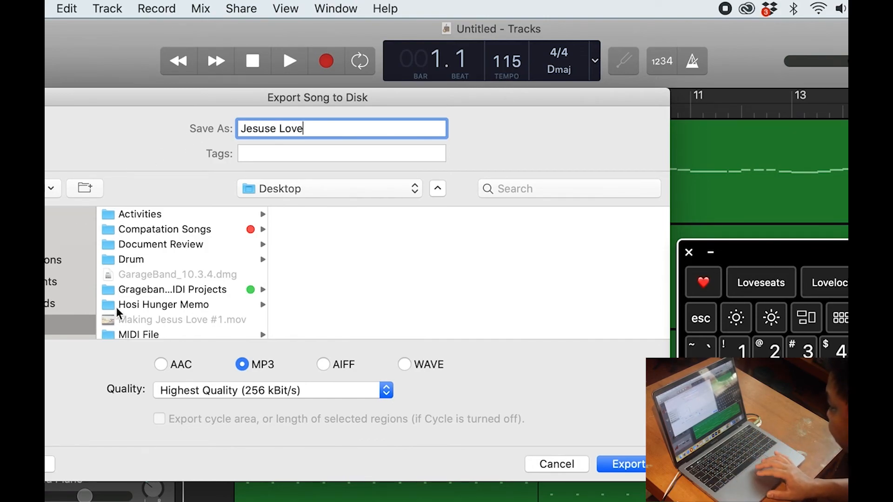
scroll(117, 313, "down", 5)
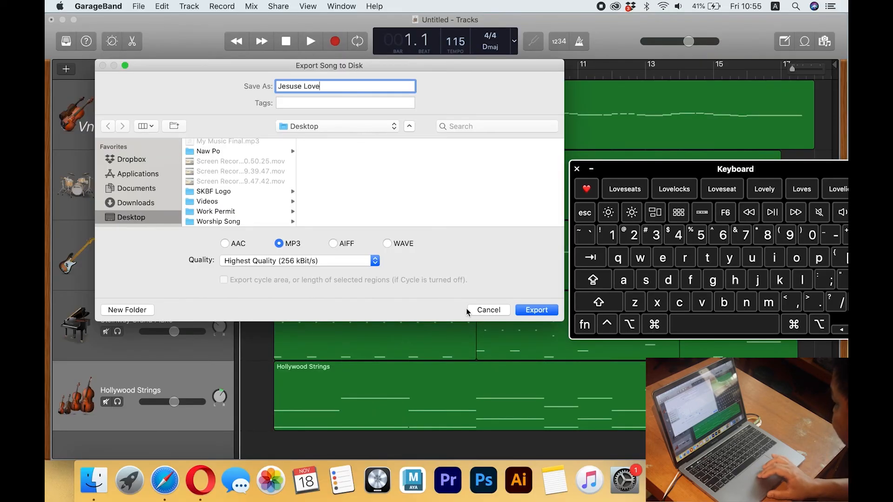
left_click(537, 311)
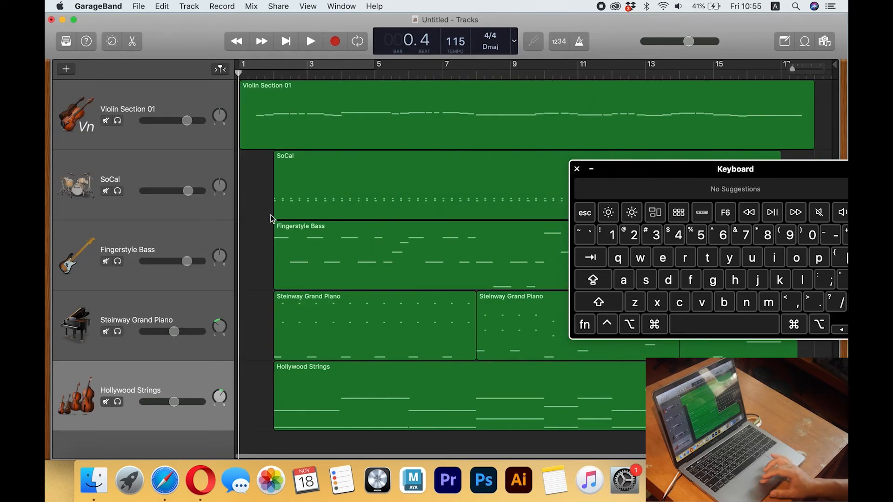
Minimize the project window and close the Keyboard Viewer to reach the exported Jesuse Love.mp3 on the desktop.
left_click(63, 20)
left_click_drag(642, 169, 492, 171)
left_click(427, 170)
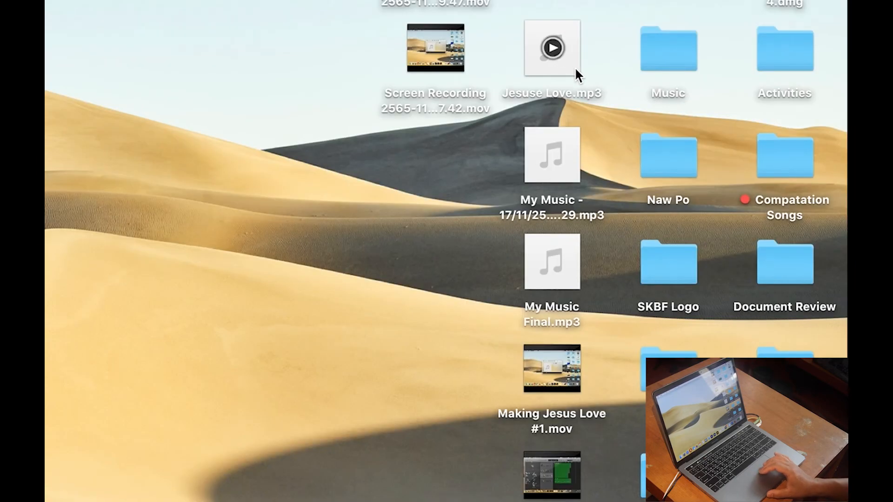
Tag the exported Jesuse Love.mp3 on the desktop with the green label.
left_click(575, 72)
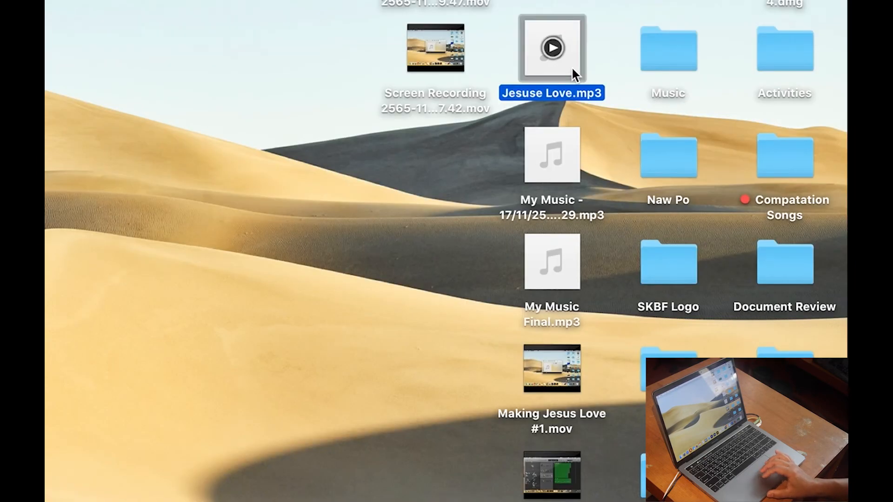
right_click(574, 72)
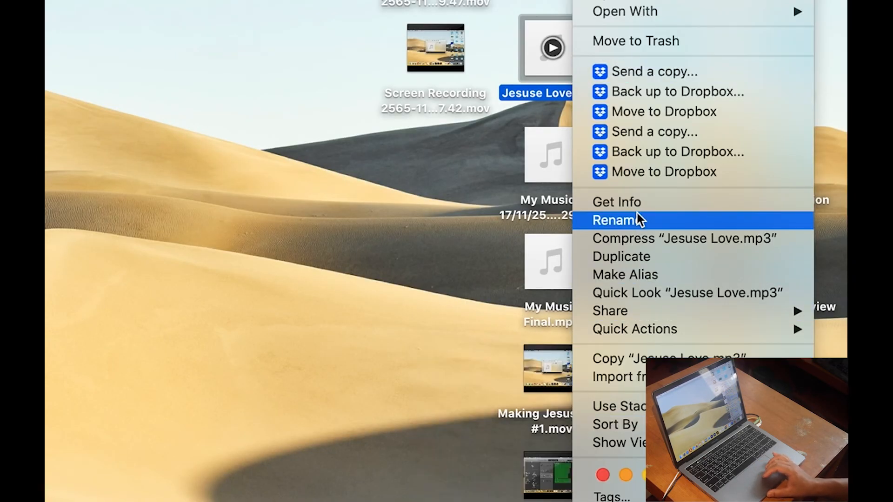
left_click(671, 475)
left_click(333, 264)
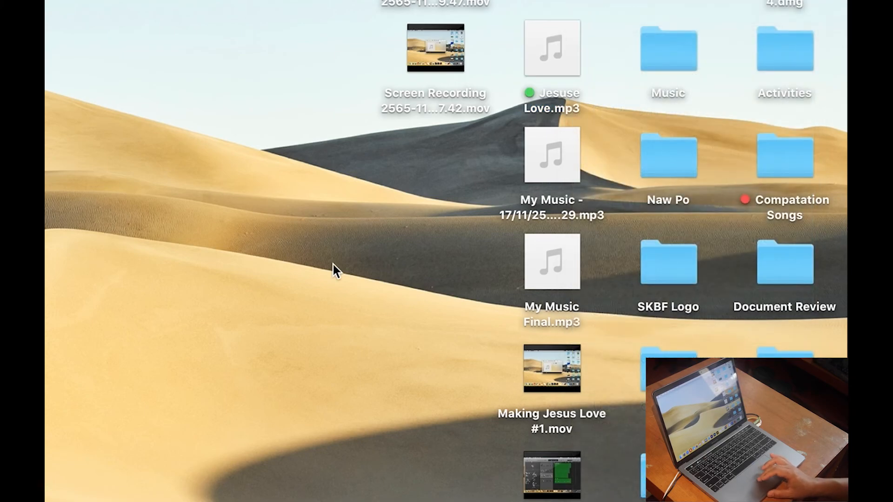
Listen to Jesuse Love.mp3 in a full-screen Quick Look preview and close the preview.
left_click(571, 29)
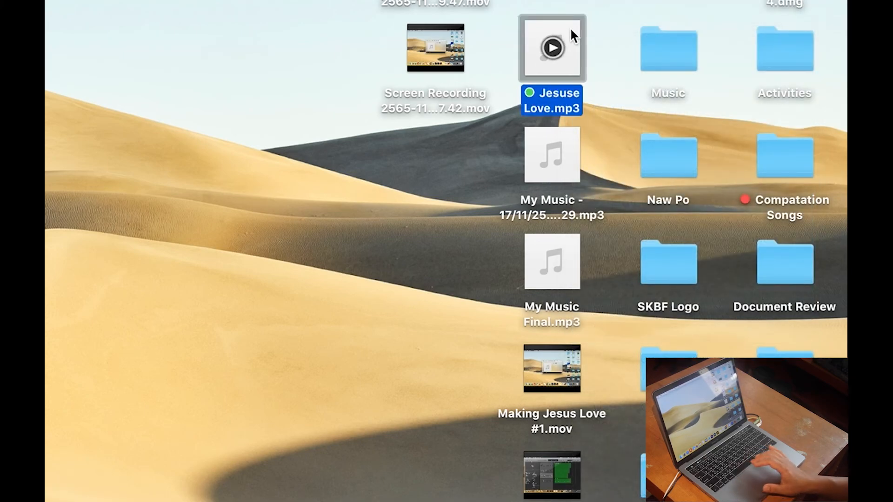
key("space")
left_click(328, 153)
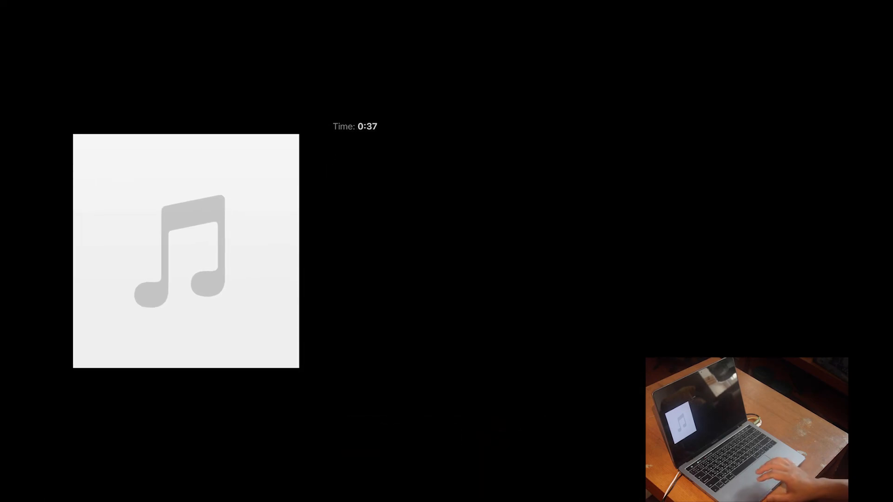
mouse_move(400, 349)
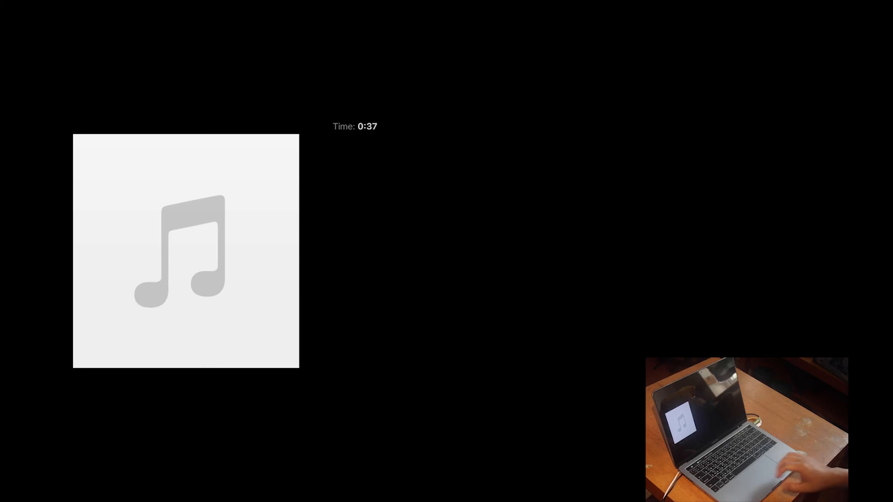
mouse_move(431, 432)
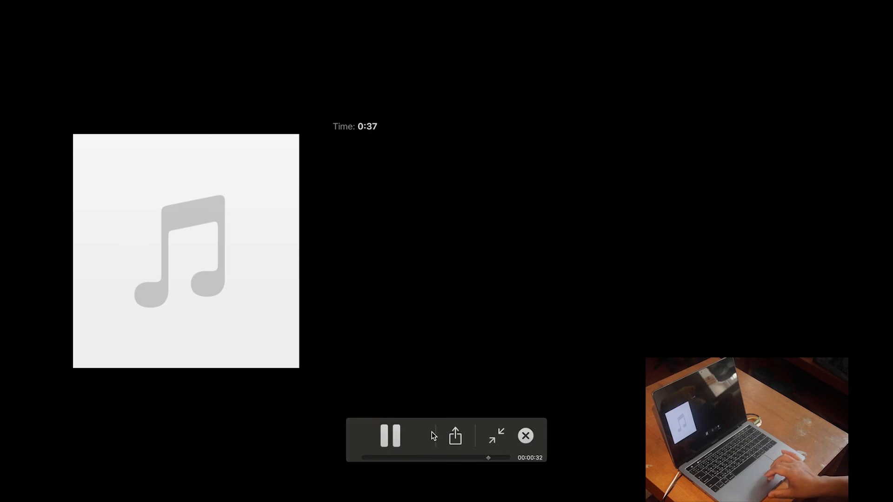
left_click(526, 436)
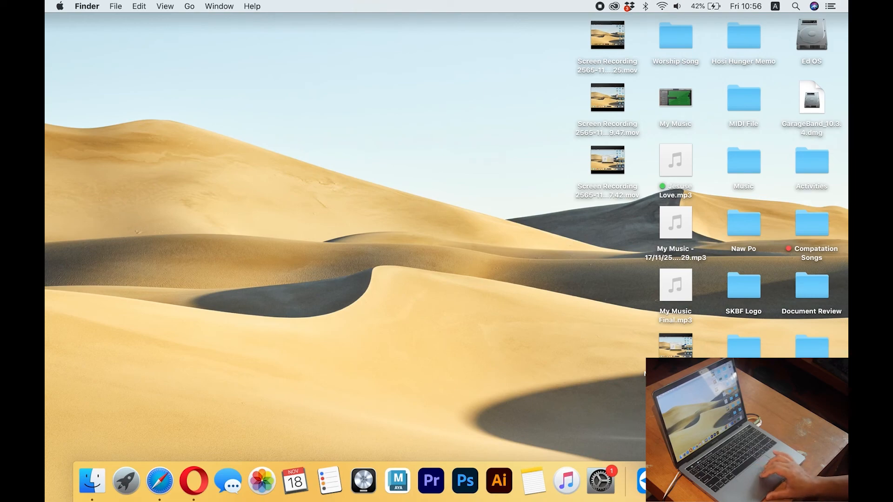
Restore the GarageBand project window and save the project to the Desktop as Jesus Love.
left_click(767, 480)
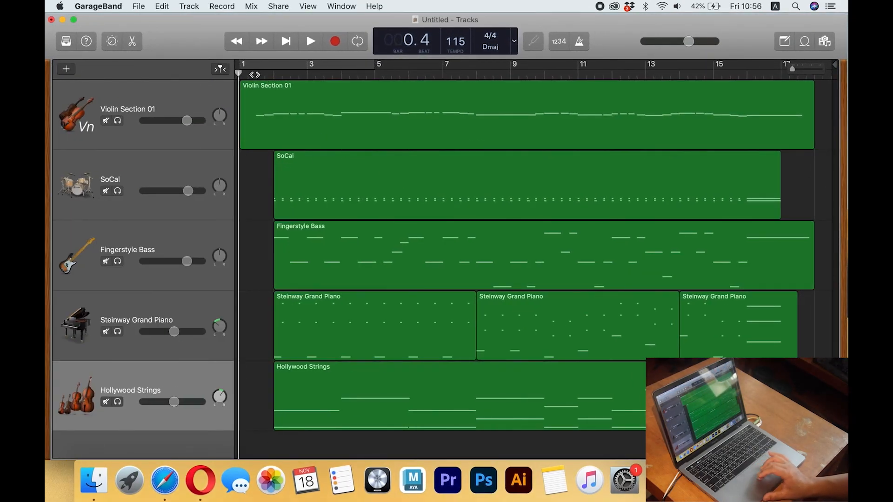
left_click(138, 6)
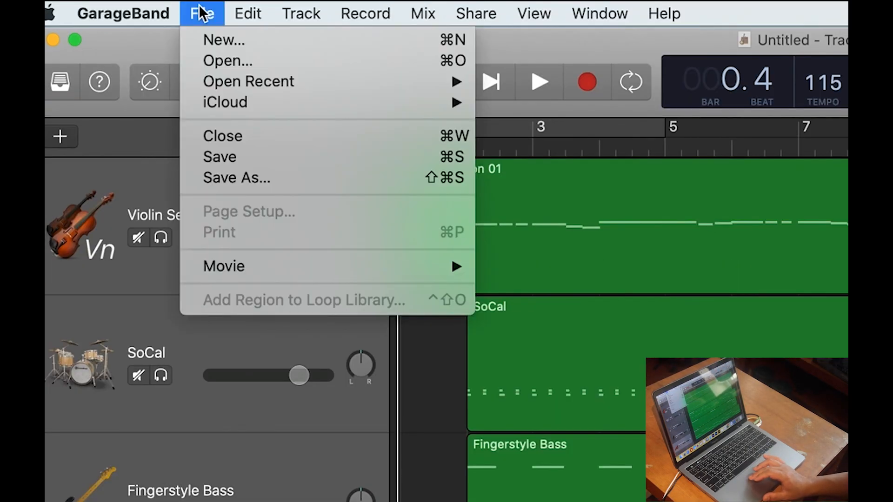
left_click(275, 182)
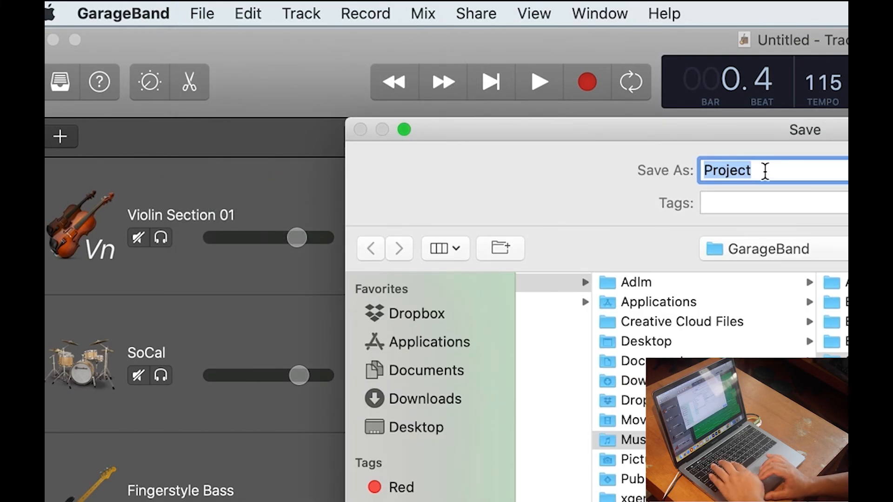
left_click(777, 171)
left_click_drag(801, 172, 601, 171)
type("Jesus Love")
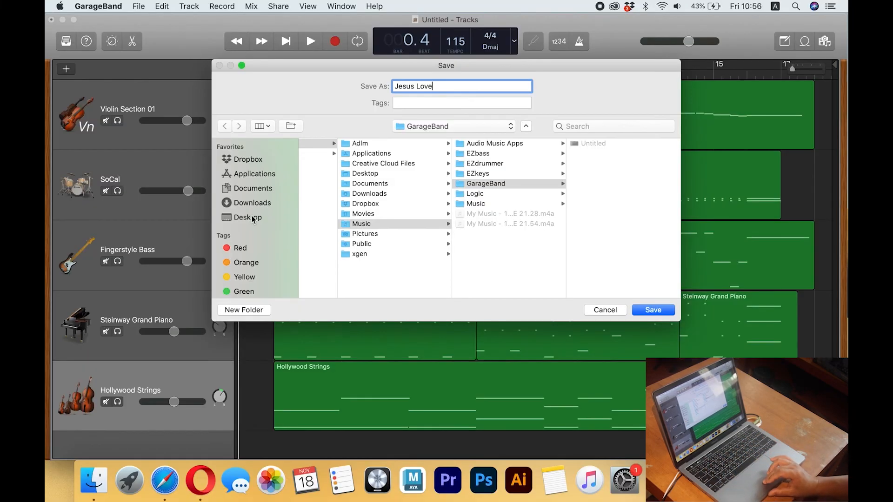
left_click(410, 427)
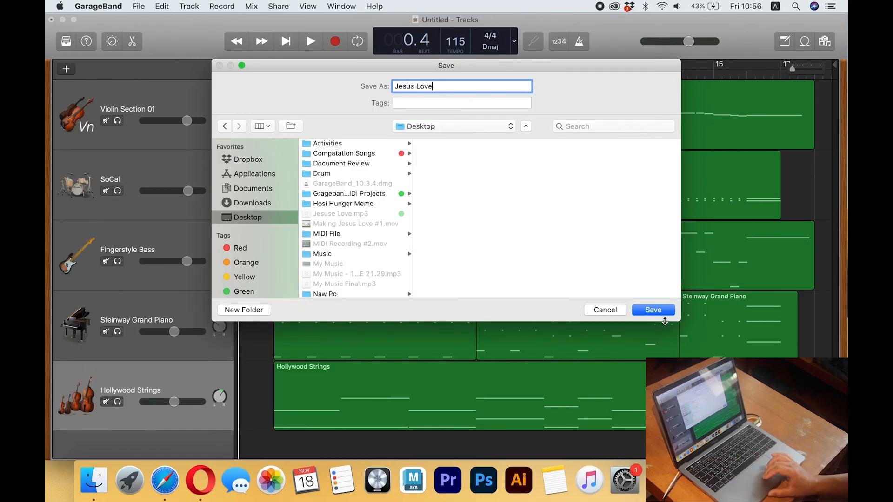
scroll(350, 245, "down", 3)
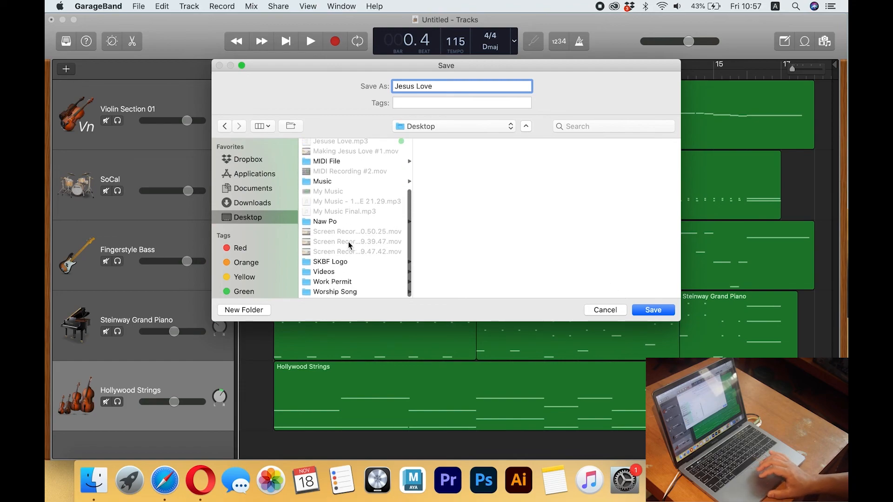
scroll(350, 245, "up", 3)
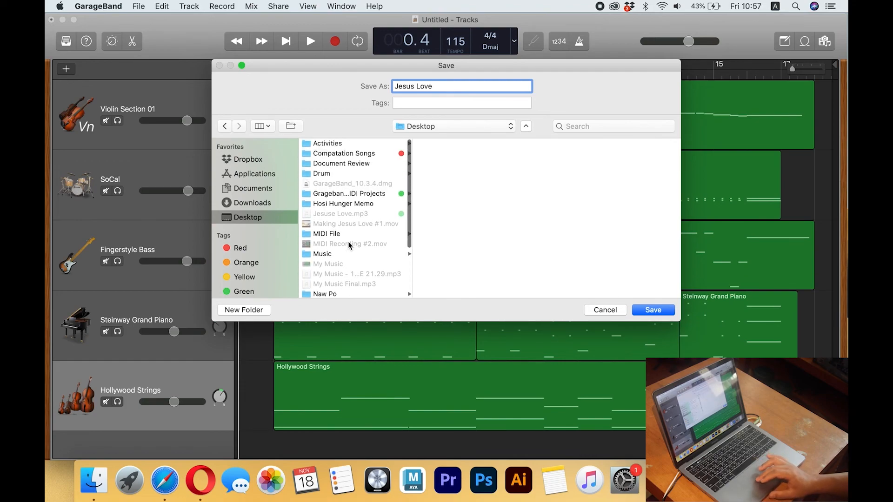
left_click(657, 310)
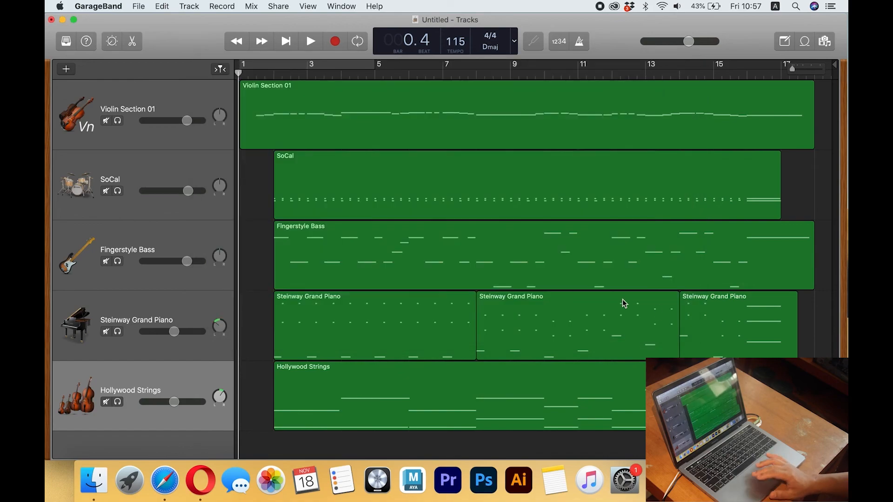
Close the Jesus Love project and quit GarageBand, moving its windows aside to reveal the saved file.
left_click_drag(317, 19, 294, 205)
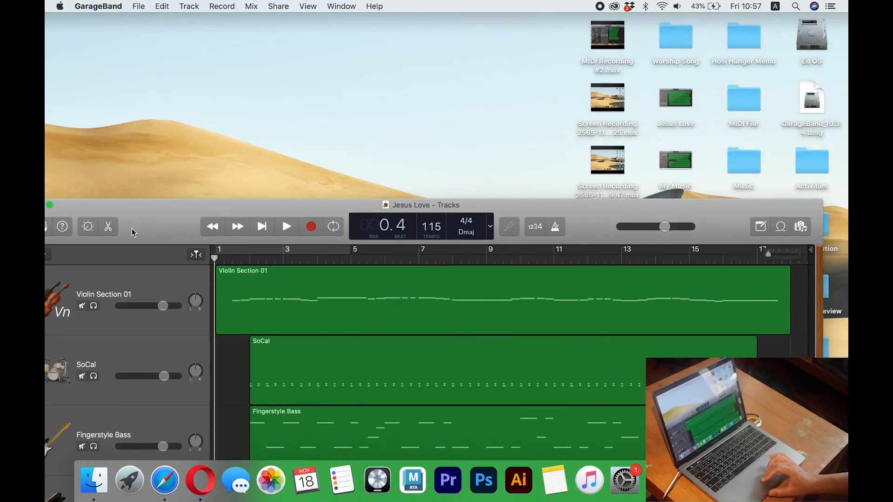
left_click_drag(126, 228, 270, 226)
left_click(171, 204)
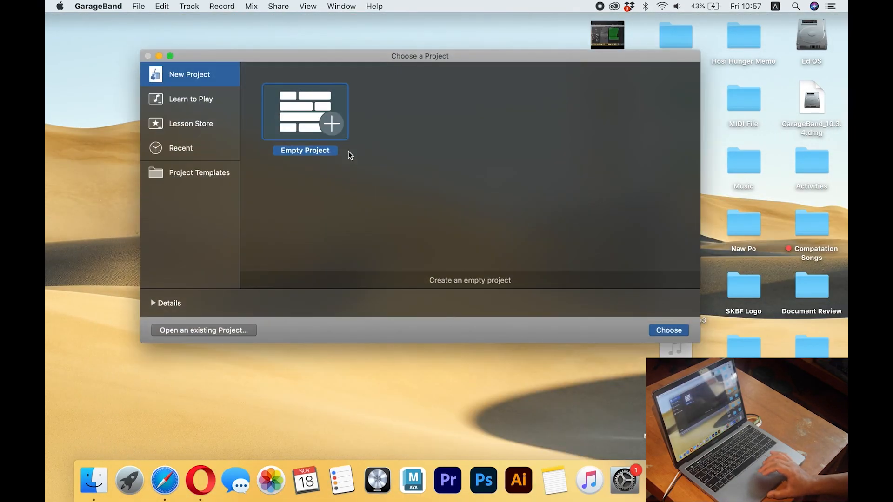
left_click_drag(447, 59, 310, 262)
right_click(766, 480)
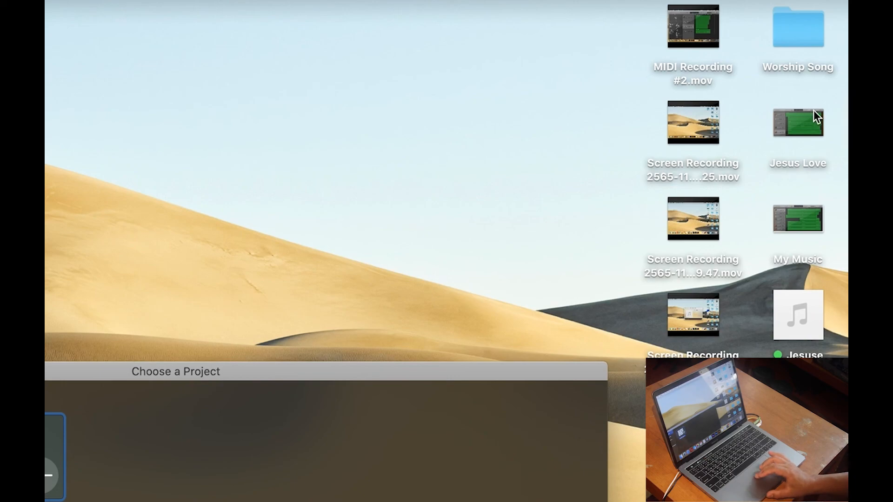
Tag the Jesus Love project file on the desktop with the green label.
left_click(787, 118)
right_click(787, 119)
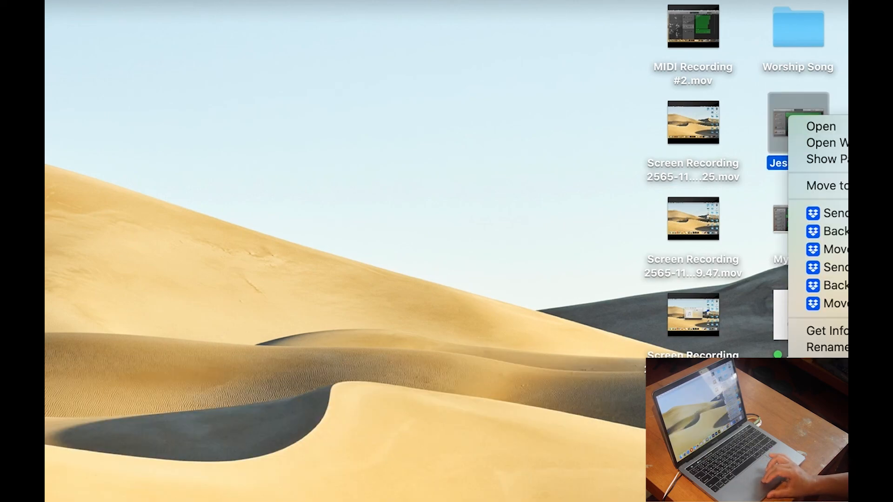
left_click(823, 310)
left_click(844, 122)
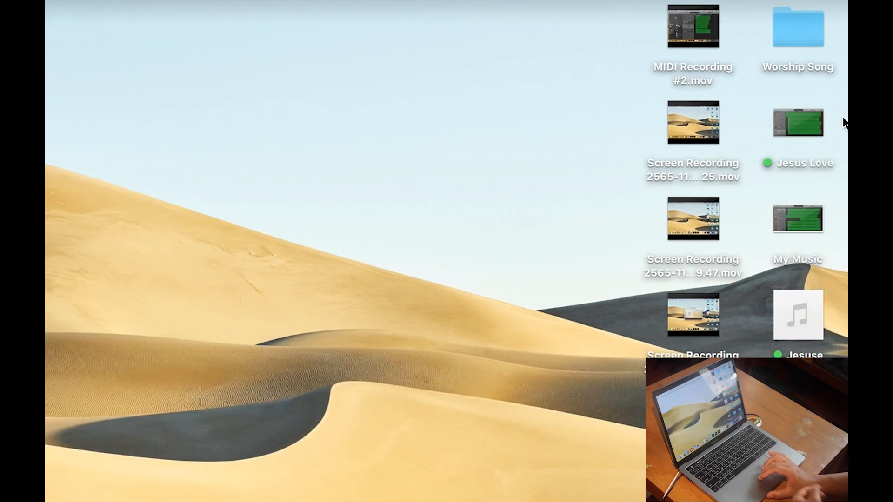
Reopen the Jesus Love project from the desktop, dismiss the audio interface notice and play back its opening bars.
left_click(795, 119)
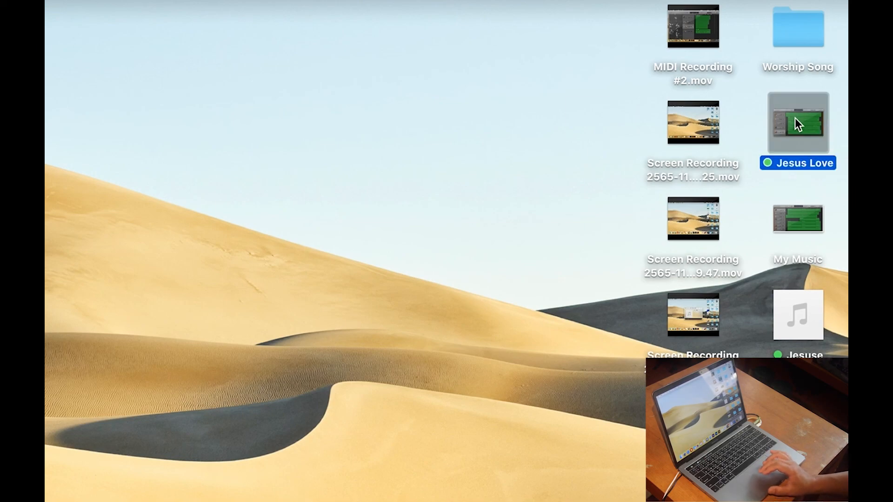
double_click(794, 118)
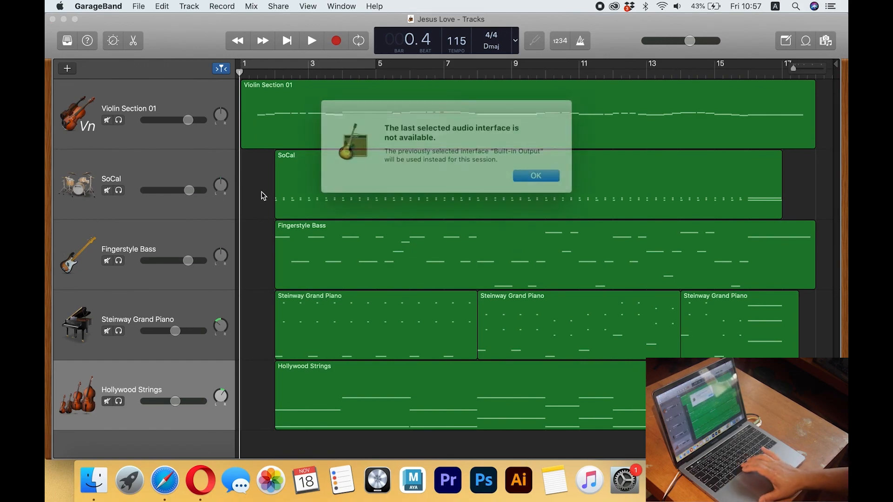
left_click(528, 174)
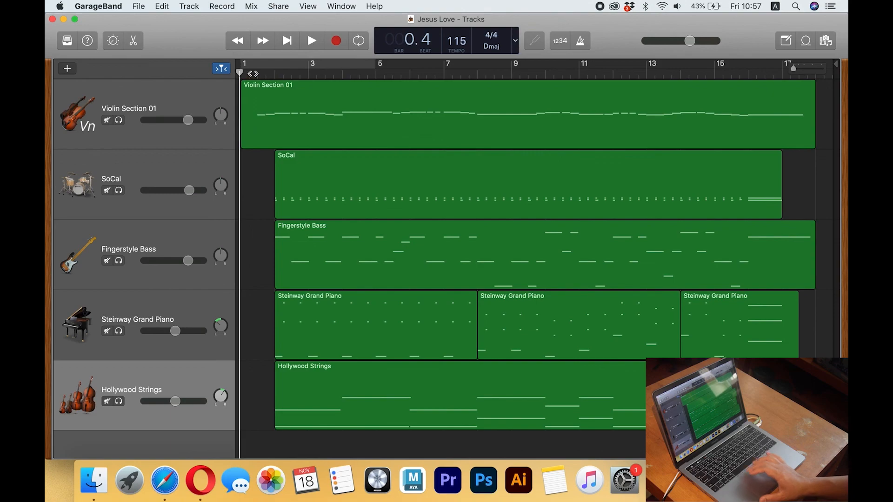
key("space")
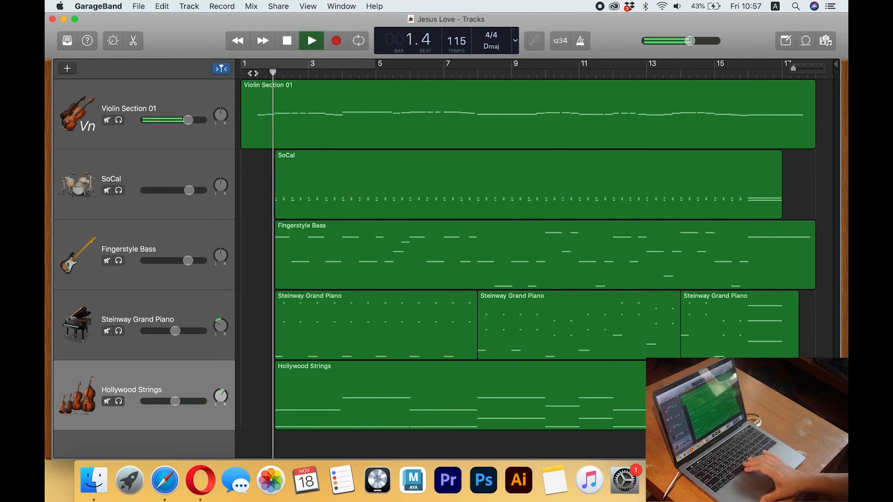
key("space")
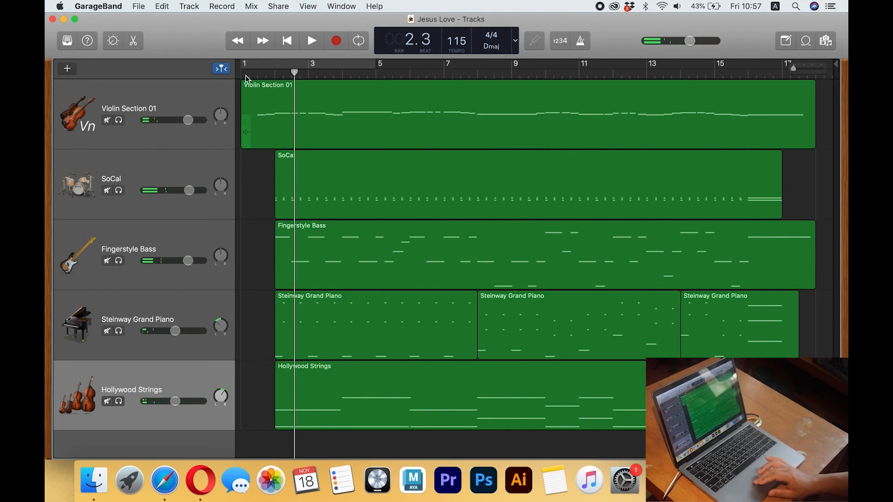
Examine the strings, violin, drum and bass regions in the Score editor, close the editor and move the playhead to bar 4.
left_click(134, 41)
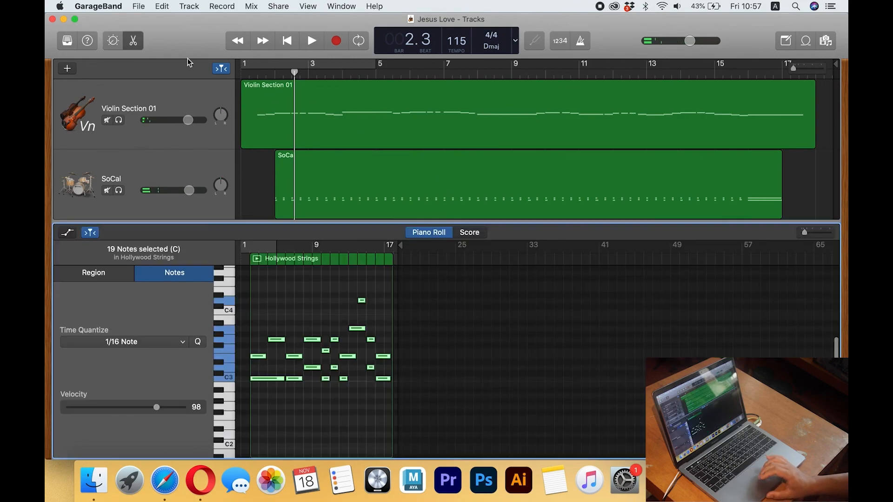
left_click(458, 285)
left_click(476, 237)
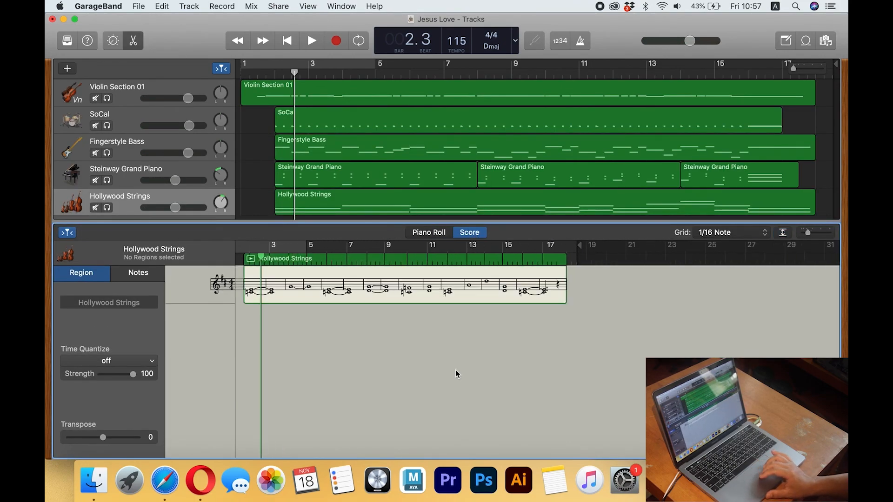
left_click(342, 96)
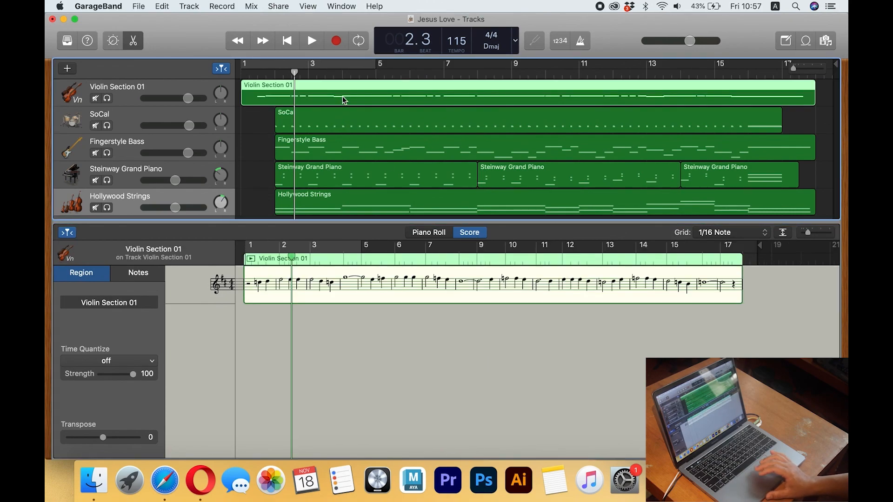
left_click(339, 120)
left_click(336, 154)
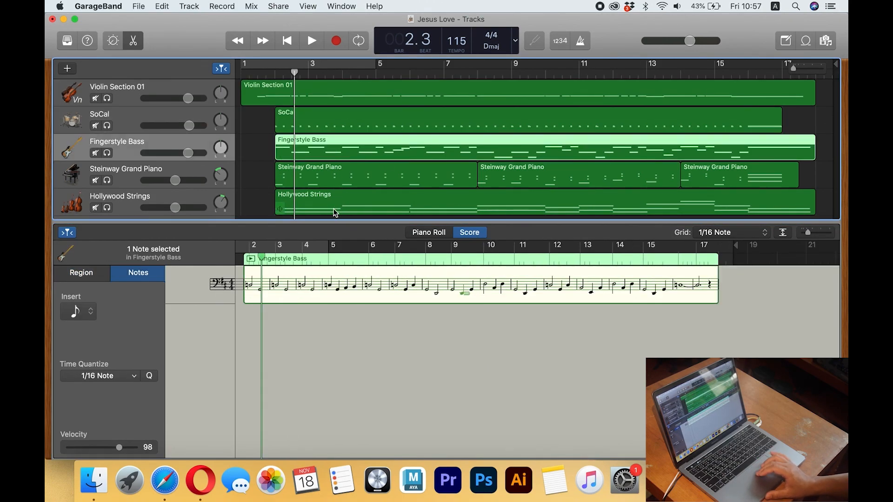
left_click(207, 174)
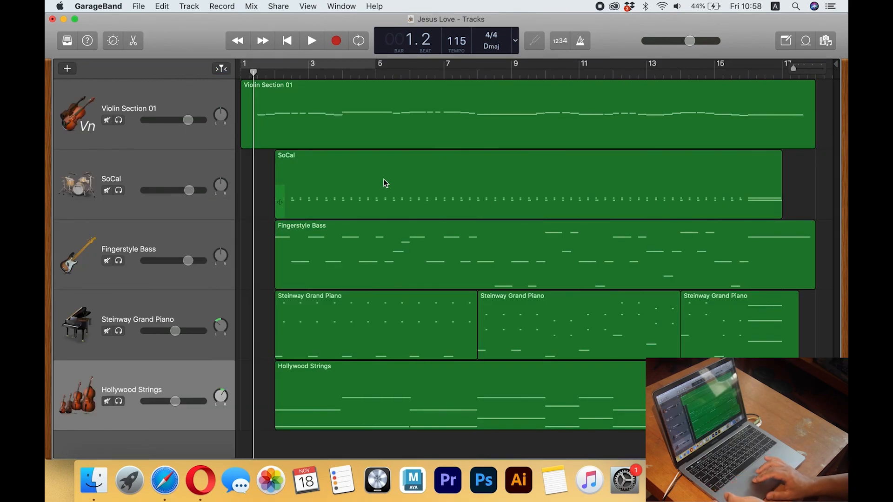
left_click_drag(296, 74, 339, 75)
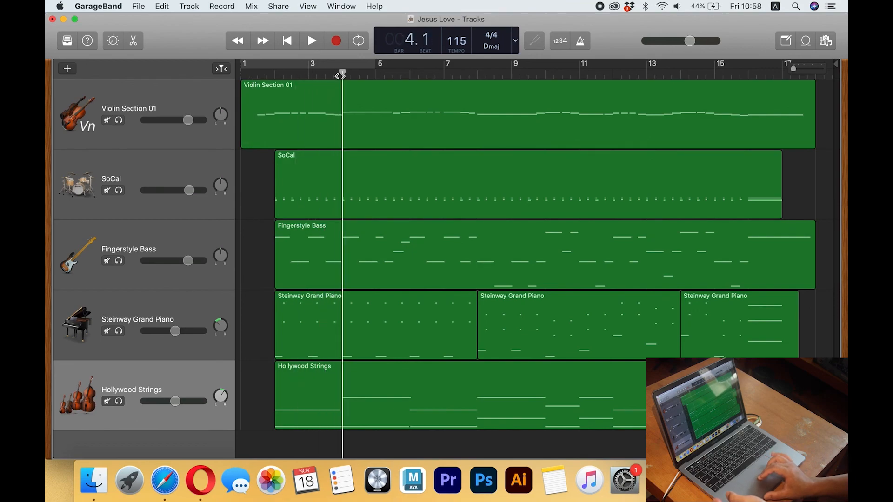